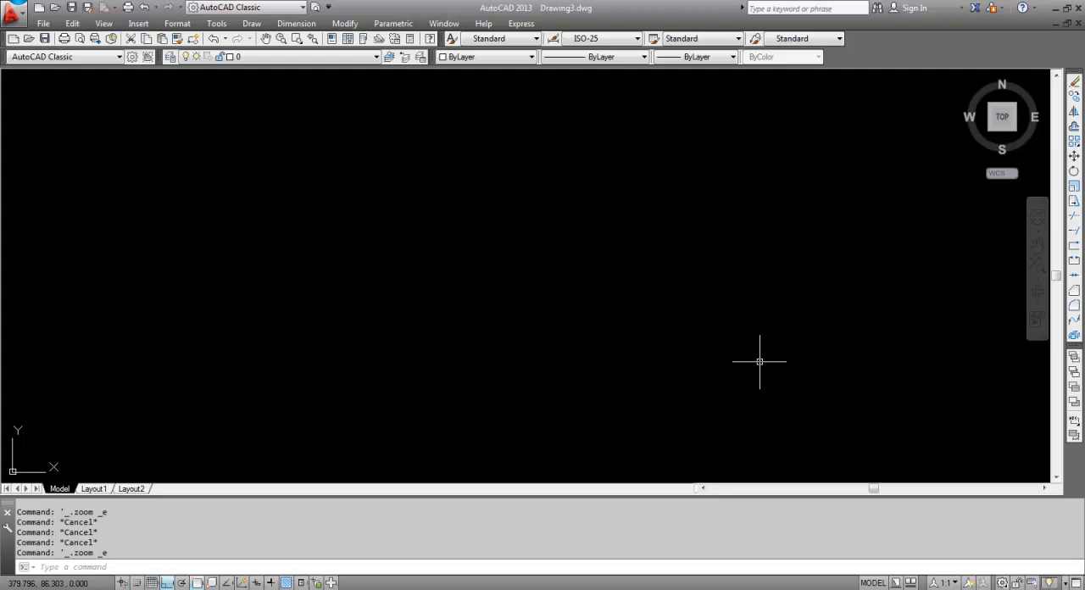
# Draw a horizontal line 10 units long in the empty drawing area
pyautogui.write('l')
pyautogui.press('Return')
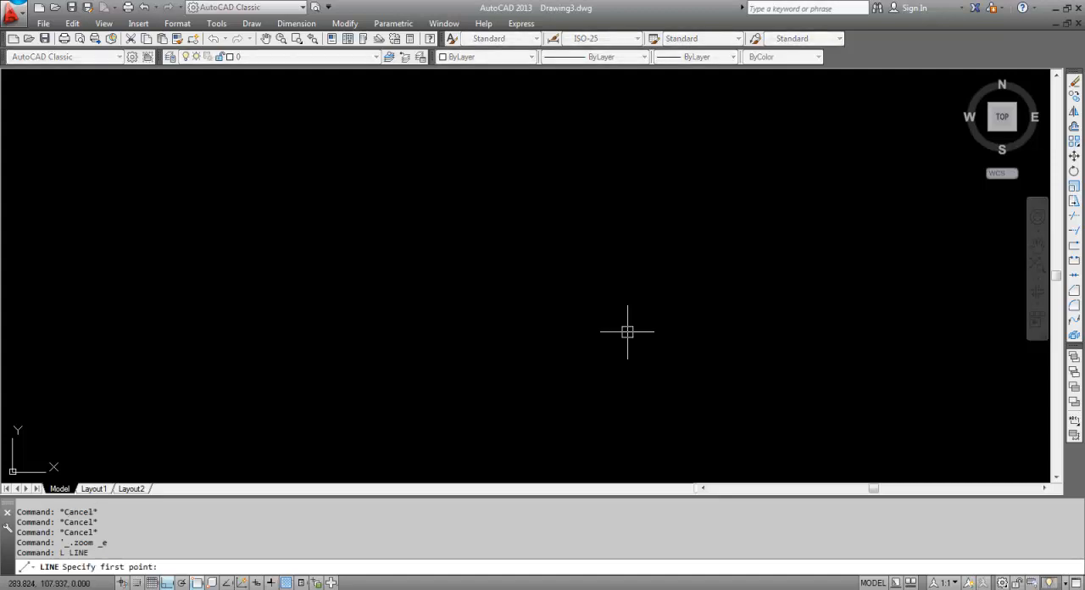
pyautogui.click(319, 255)
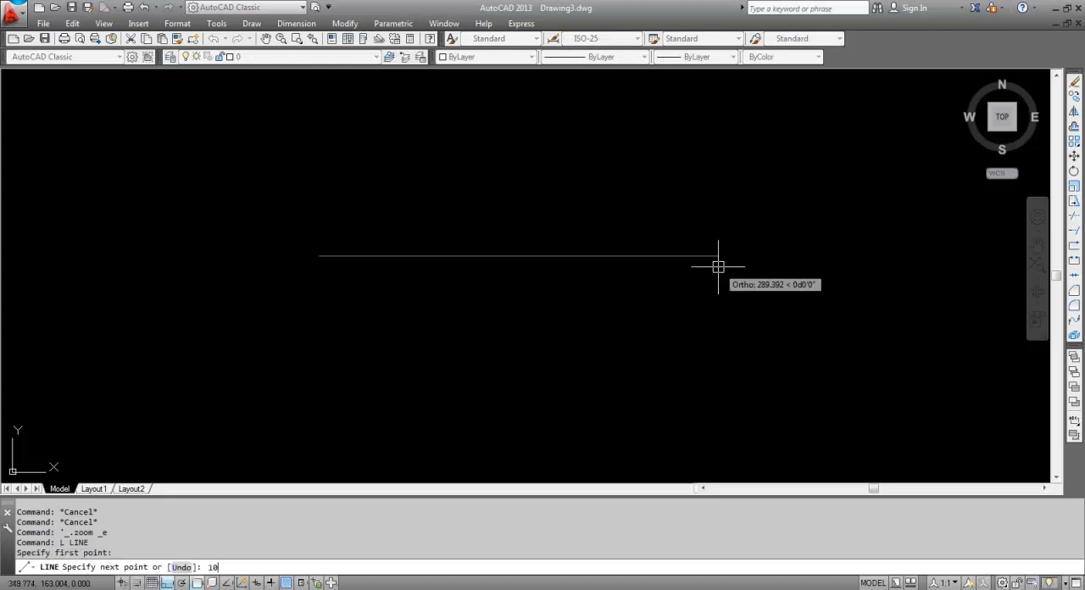
pyautogui.write('10')
pyautogui.press('Return')
pyautogui.press('Return')
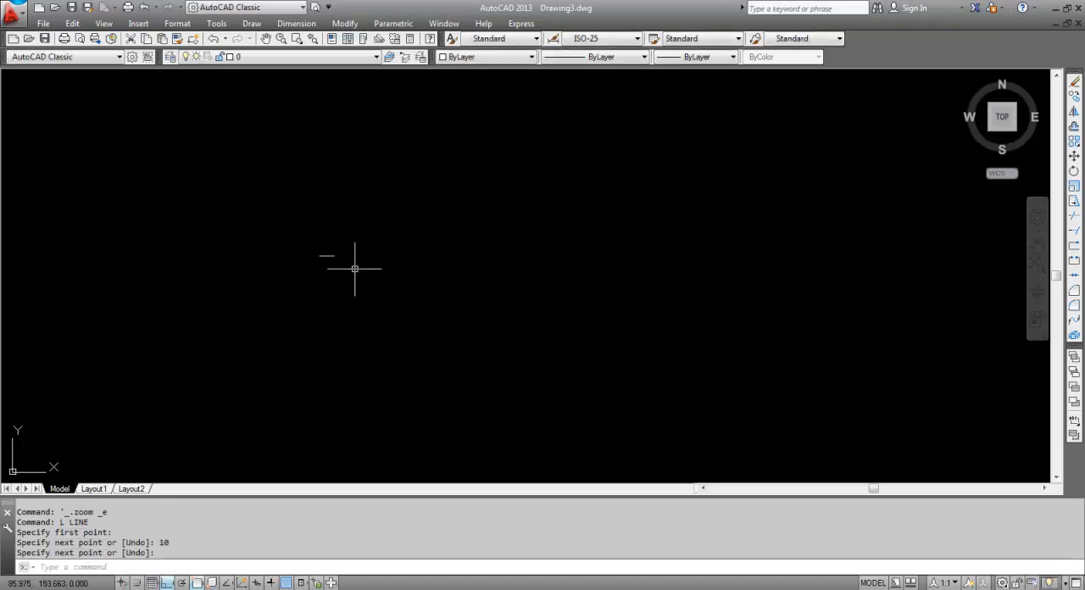
pyautogui.scroll(8, 327, 253)
pyautogui.moveTo(344, 296); pyautogui.dragTo(562, 235, button='middle')
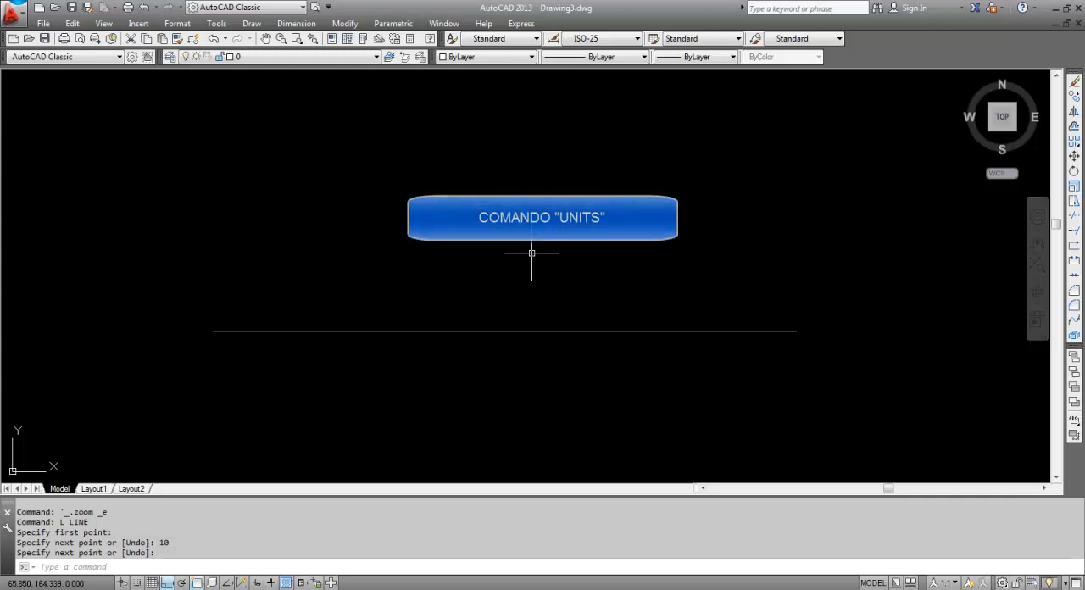
# Open the drawing units settings with UNITS and set the length type to Decimal with precision 0.000
pyautogui.write('UNITS')
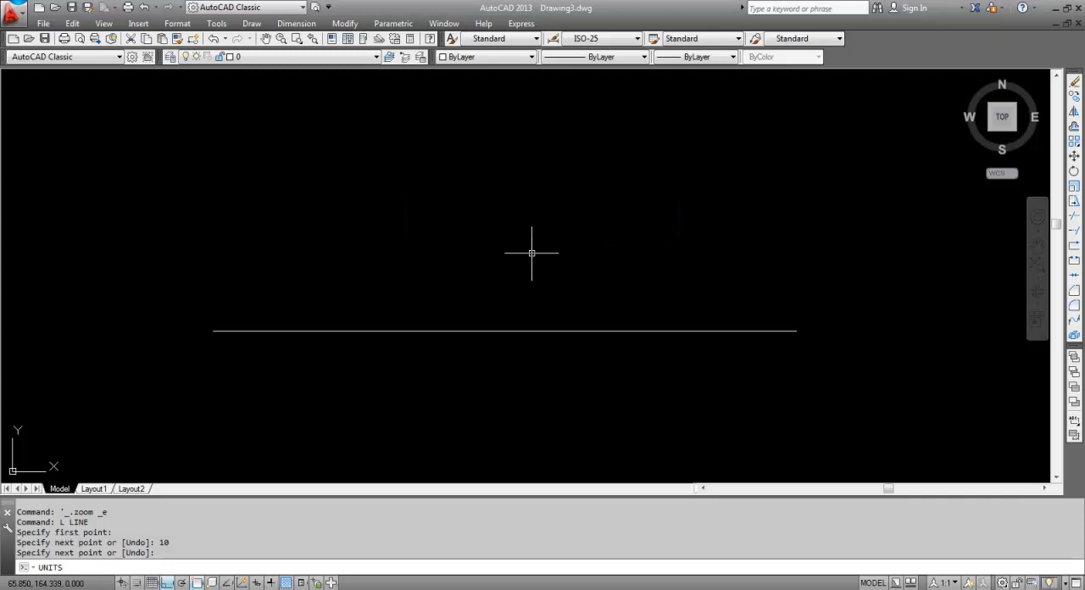
pyautogui.press('Return')
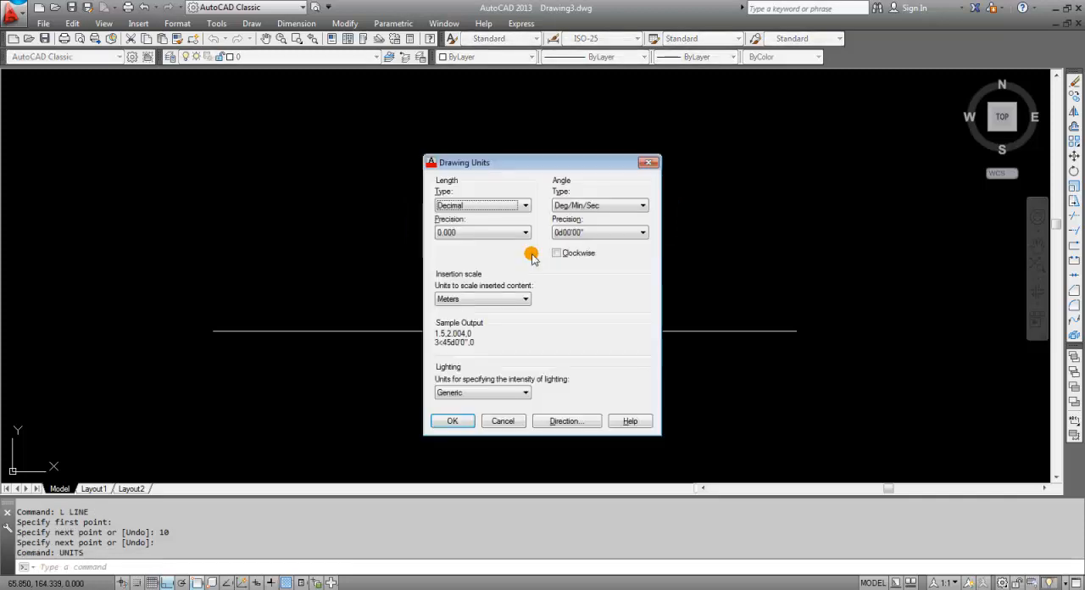
pyautogui.click(478, 206)
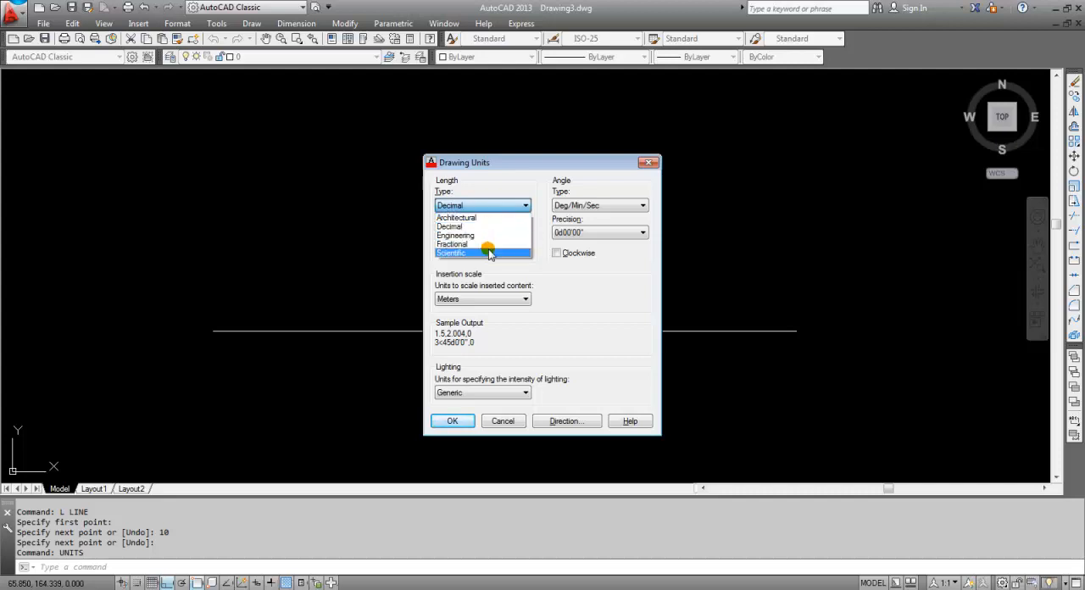
pyautogui.click(490, 227)
pyautogui.click(521, 234)
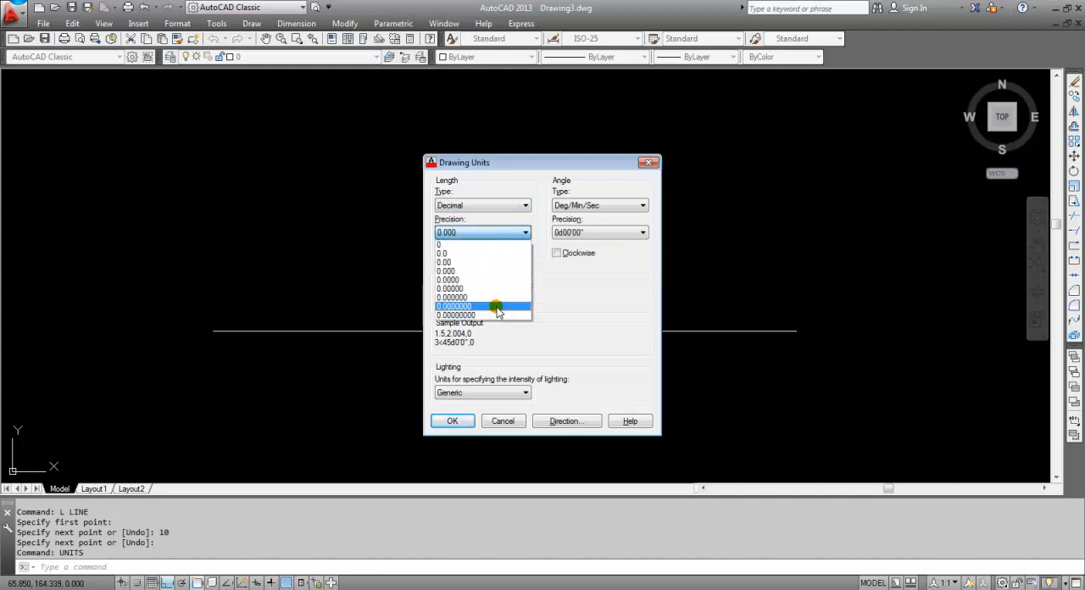
pyautogui.click(456, 271)
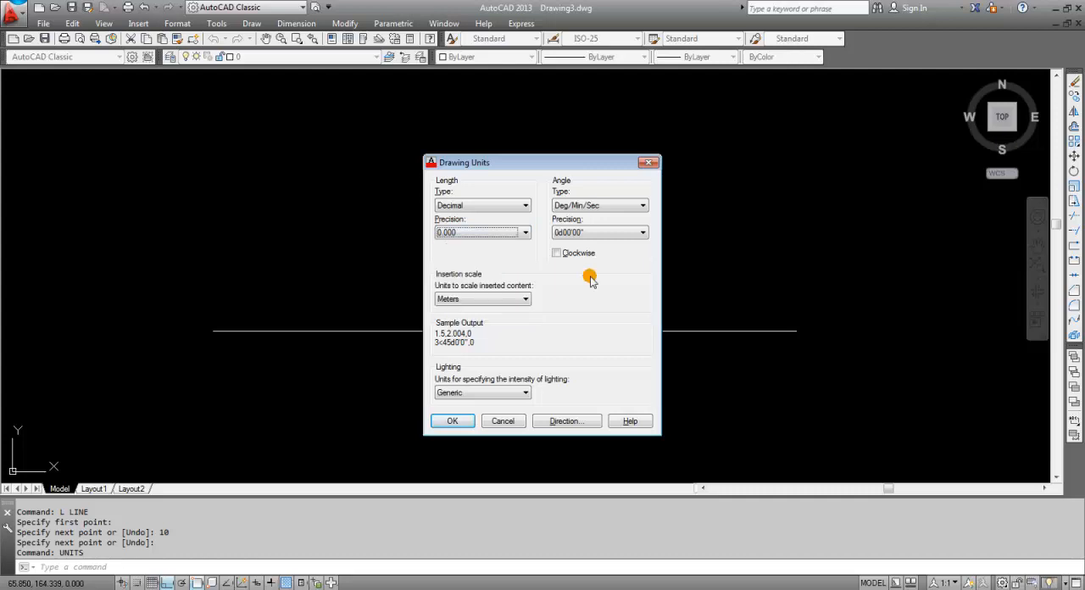
# Set the angle type to Deg/Min/Sec with a precision of 0d00'00"
pyautogui.click(607, 208)
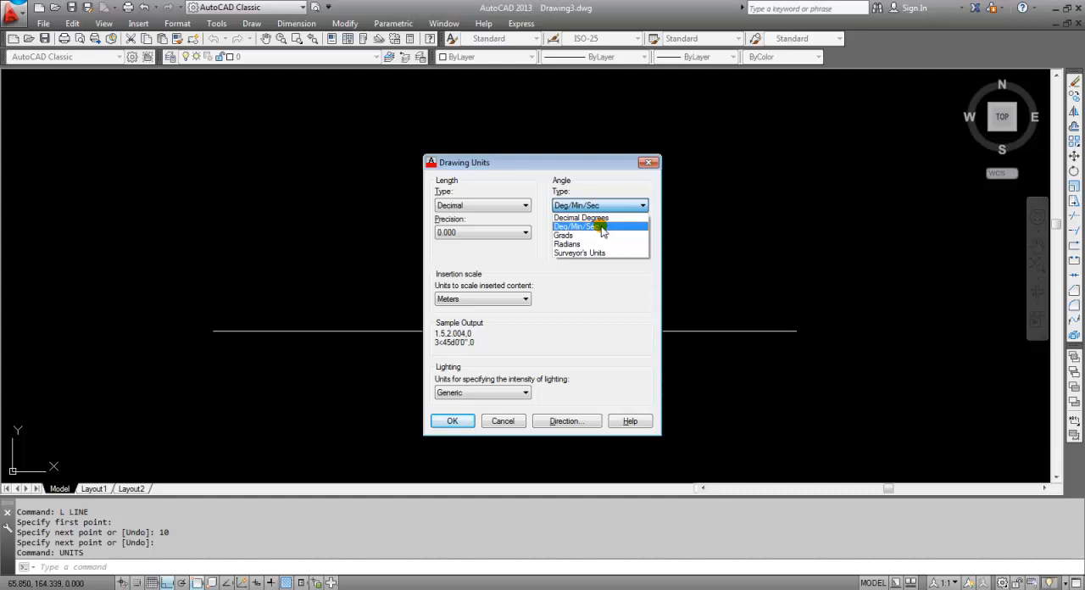
pyautogui.click(602, 227)
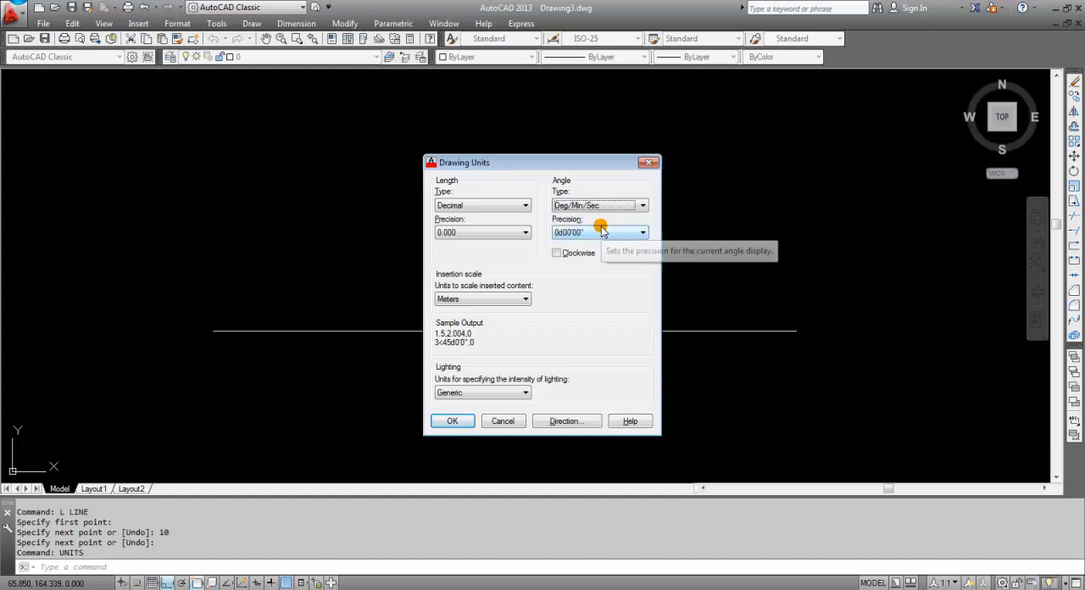
pyautogui.click(635, 233)
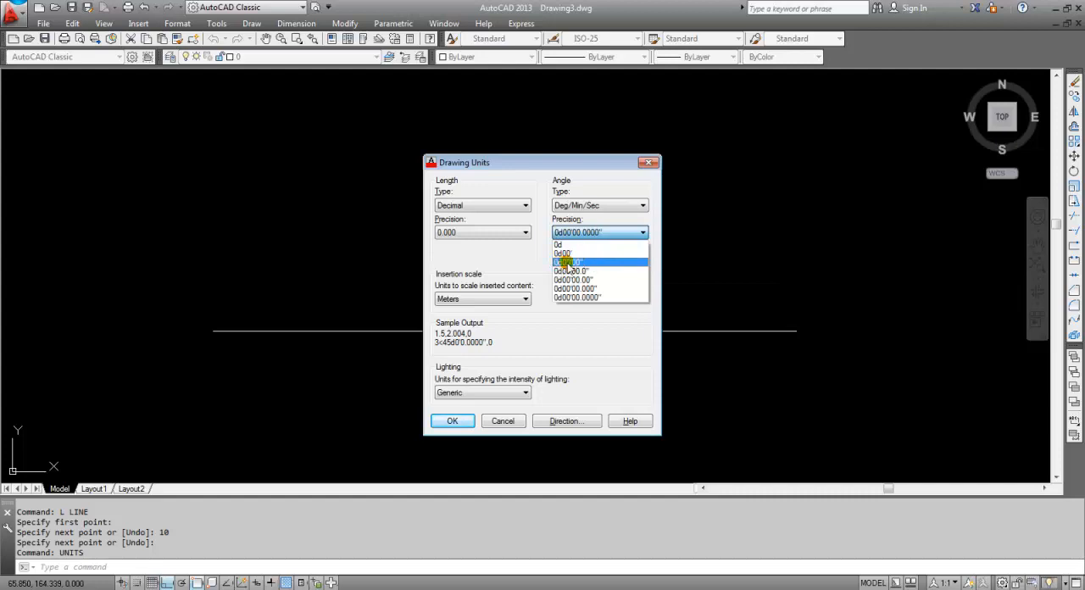
pyautogui.click(583, 263)
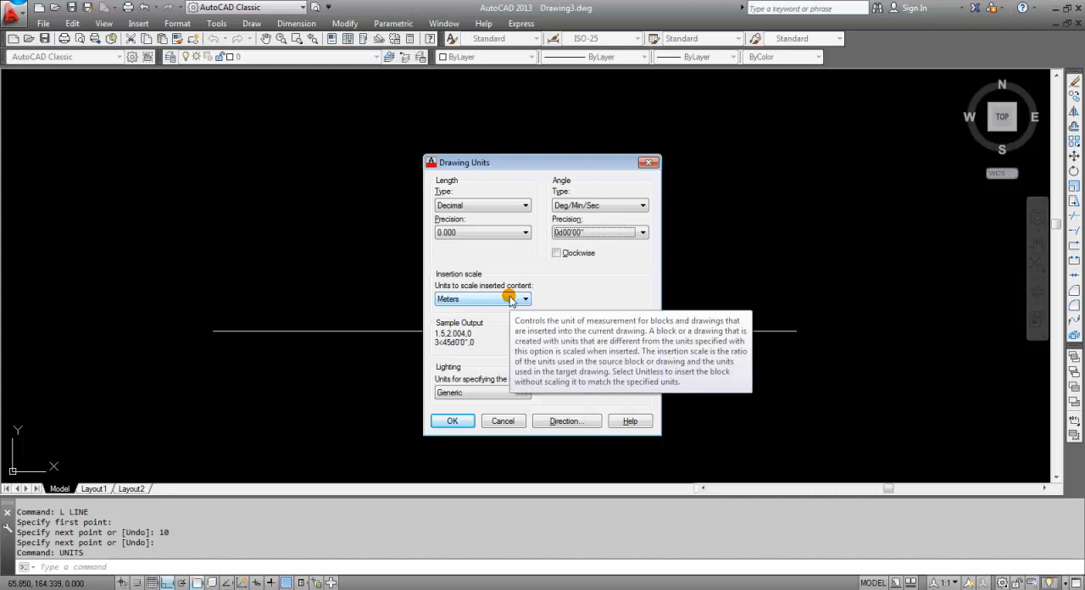
# Set the insertion scale units for inserted content to Meters
pyautogui.click(510, 299)
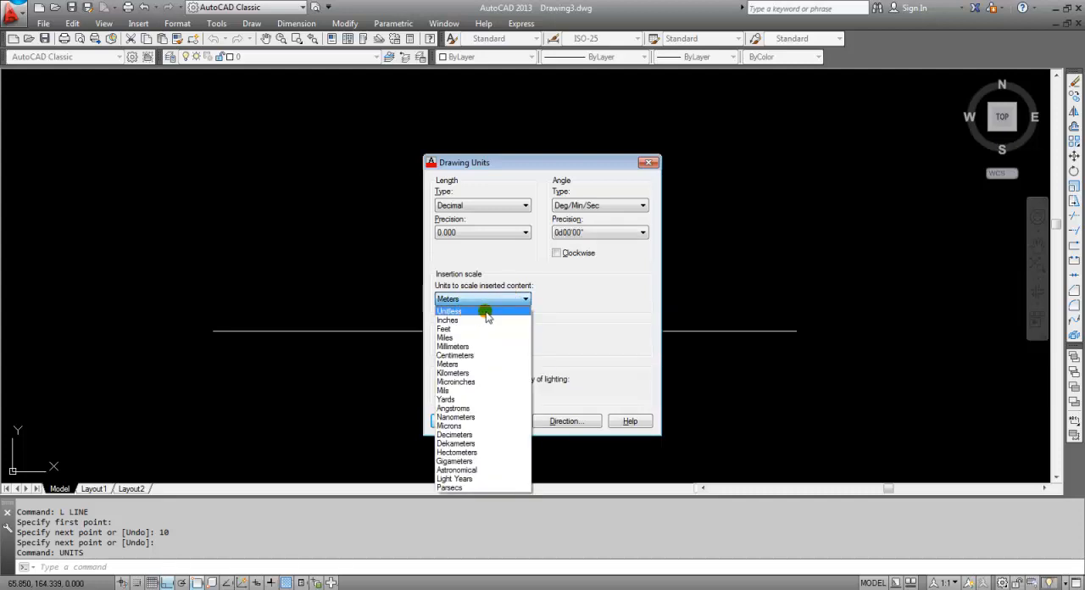
pyautogui.click(485, 311)
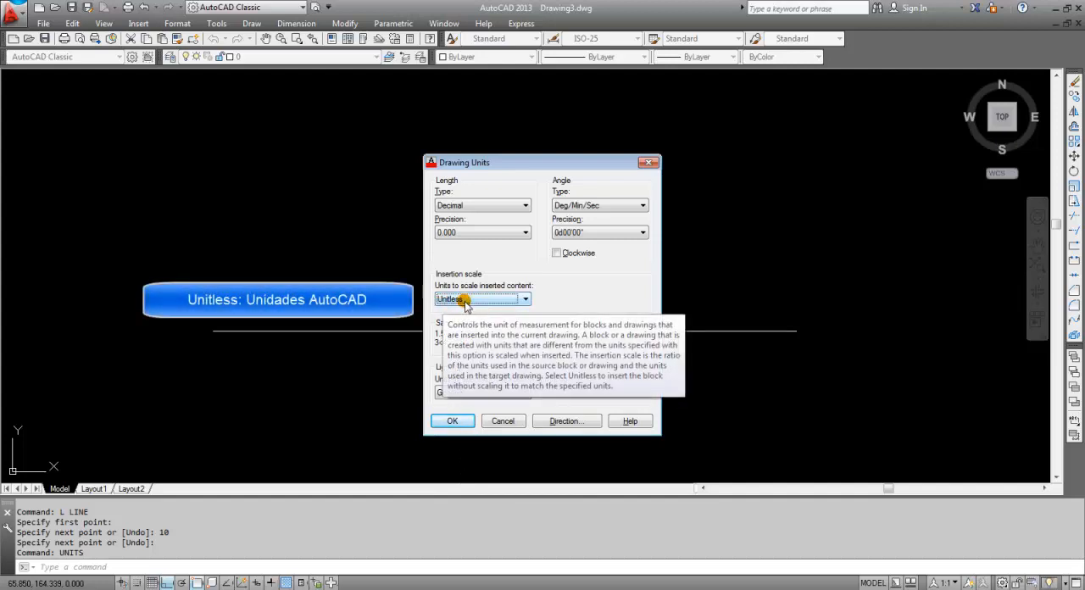
pyautogui.click(465, 304)
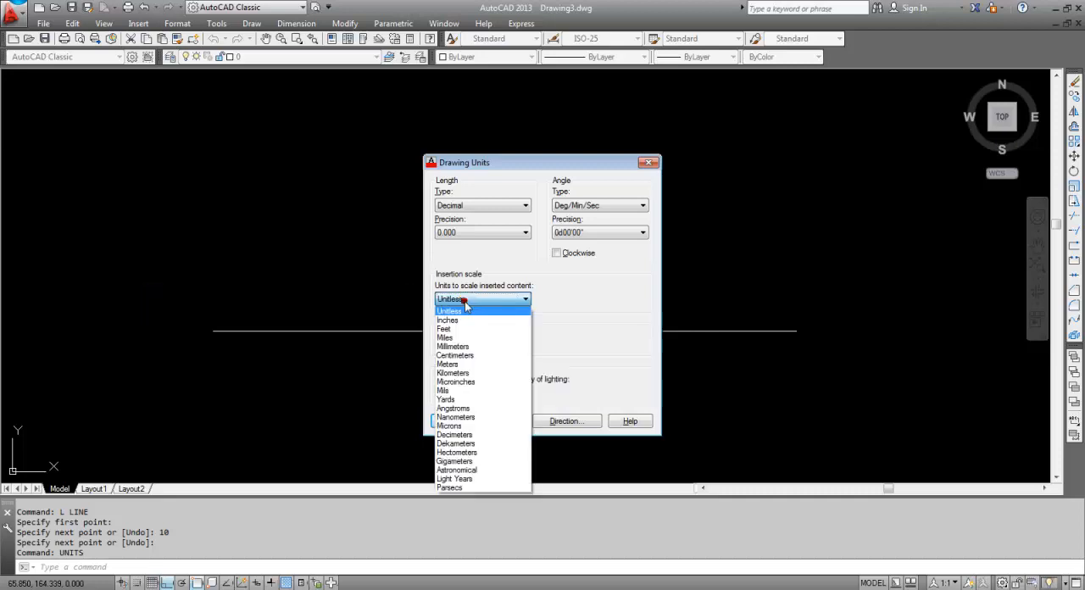
pyautogui.click(489, 365)
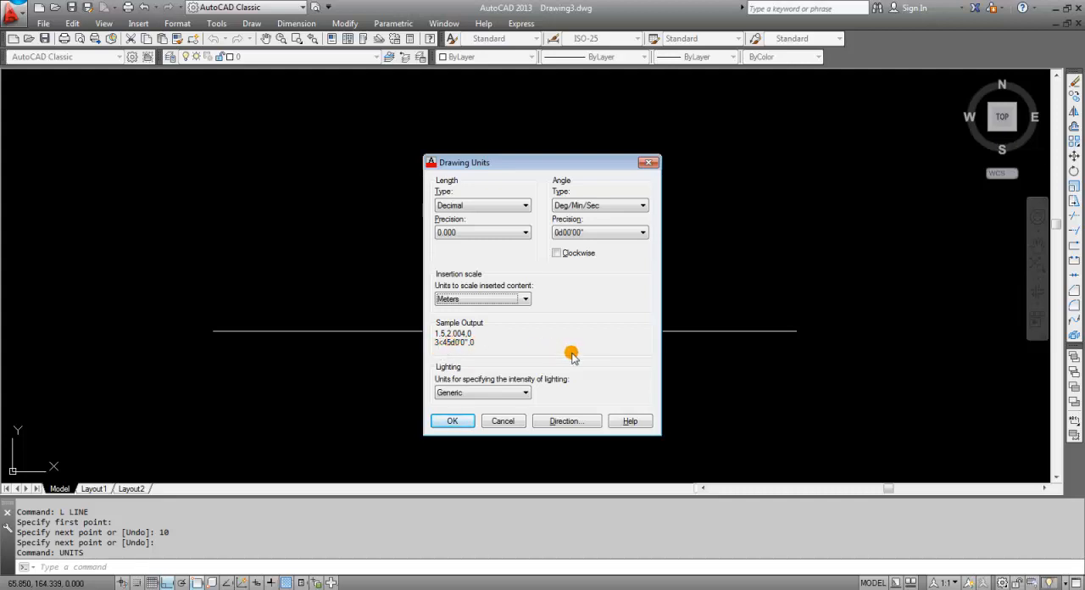
# Try the North, West, South and Other base angle directions in Direction Control, entering a custom angle of 45 degrees
pyautogui.click(573, 422)
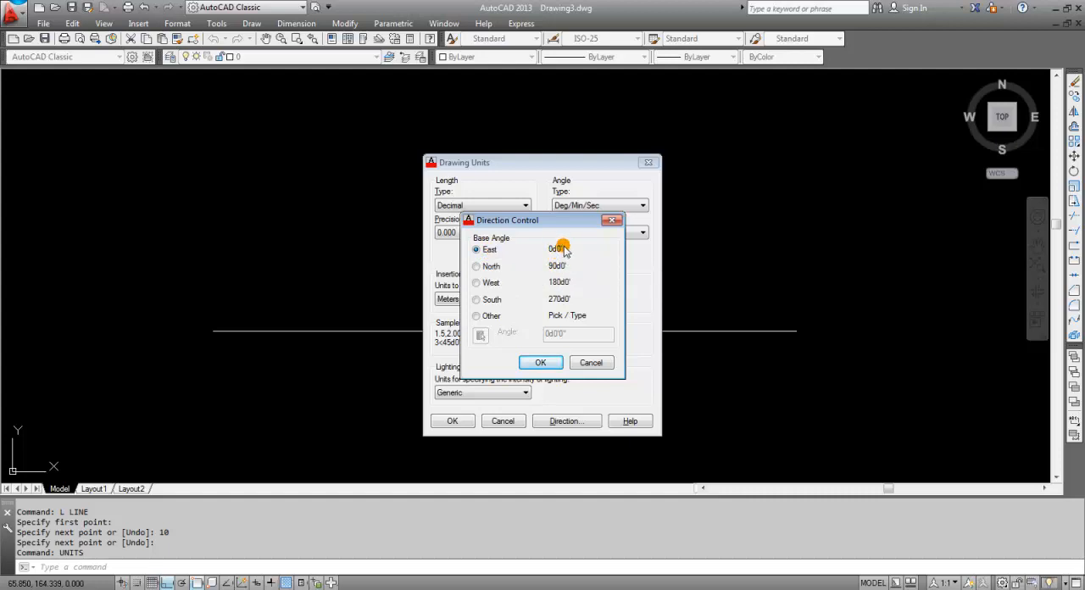
pyautogui.click(477, 266)
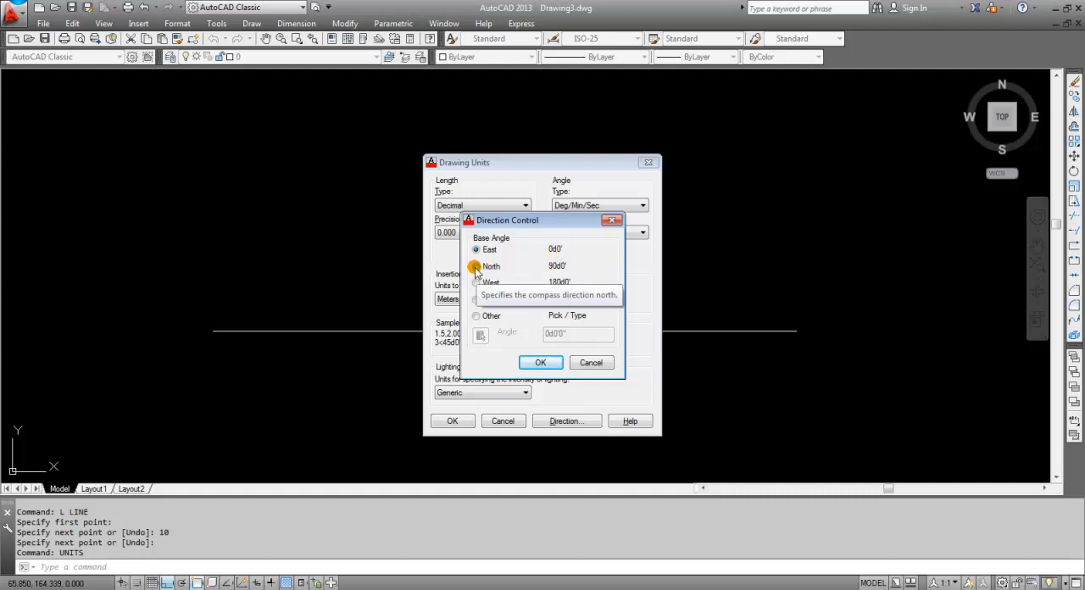
pyautogui.click(476, 282)
pyautogui.click(477, 299)
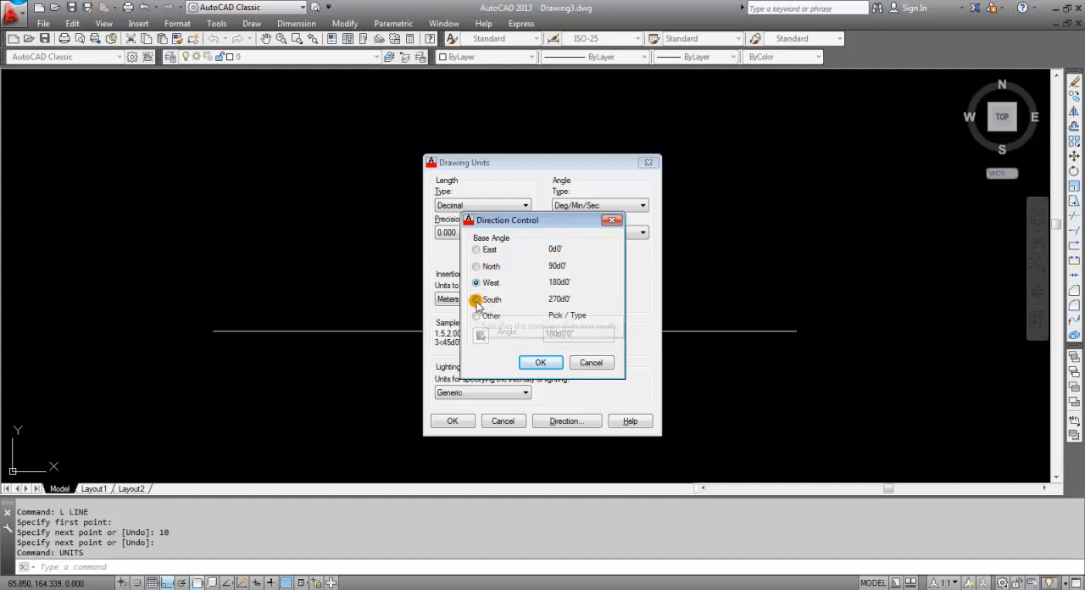
pyautogui.click(477, 317)
pyautogui.click(587, 328)
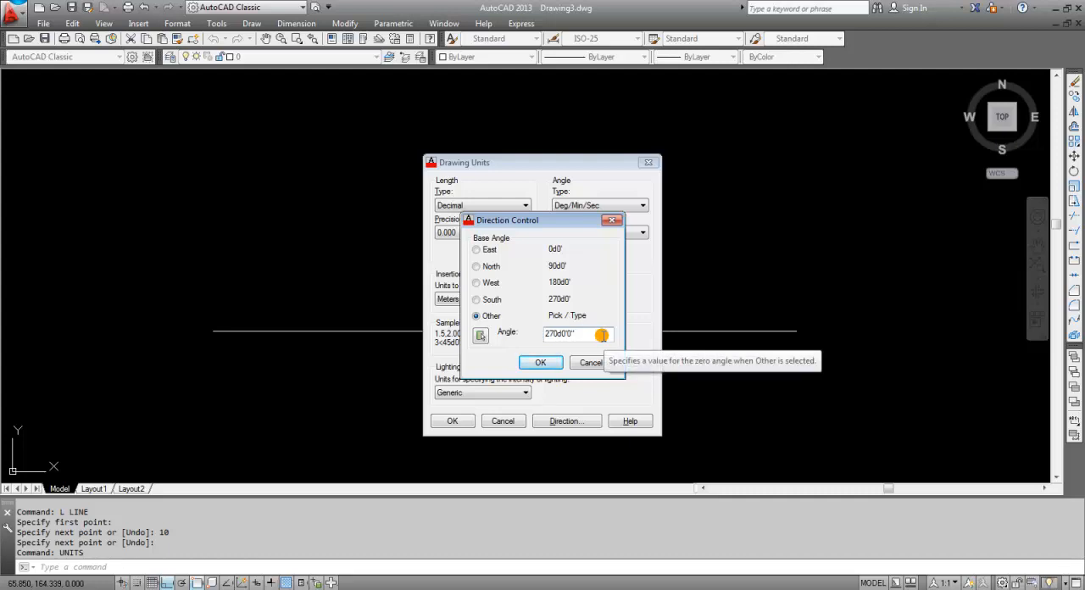
pyautogui.moveTo(560, 334); pyautogui.dragTo(521, 336)
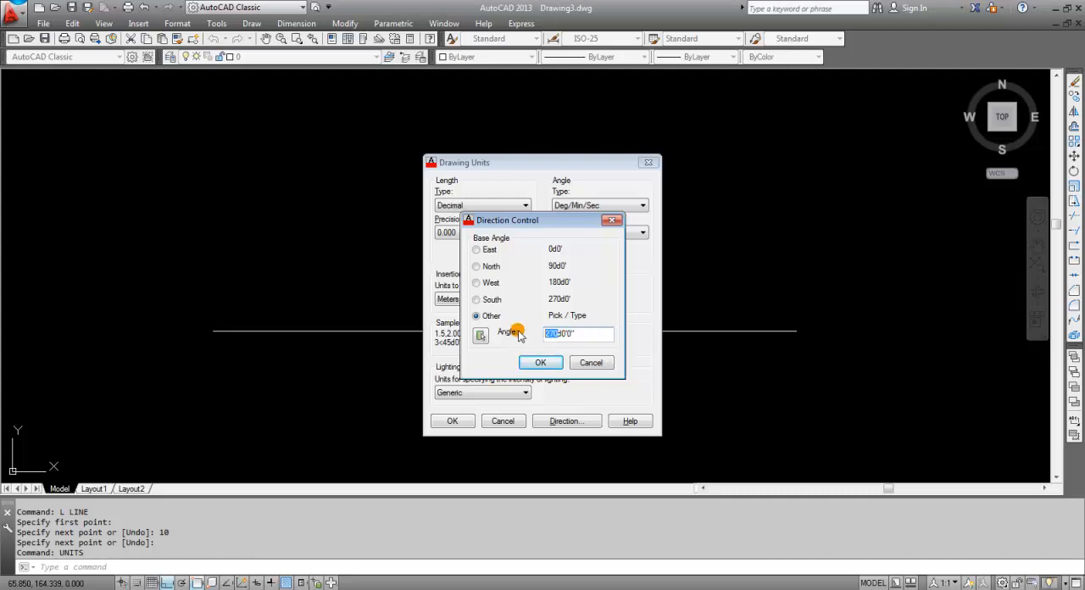
pyautogui.write('45')
pyautogui.click(487, 282)
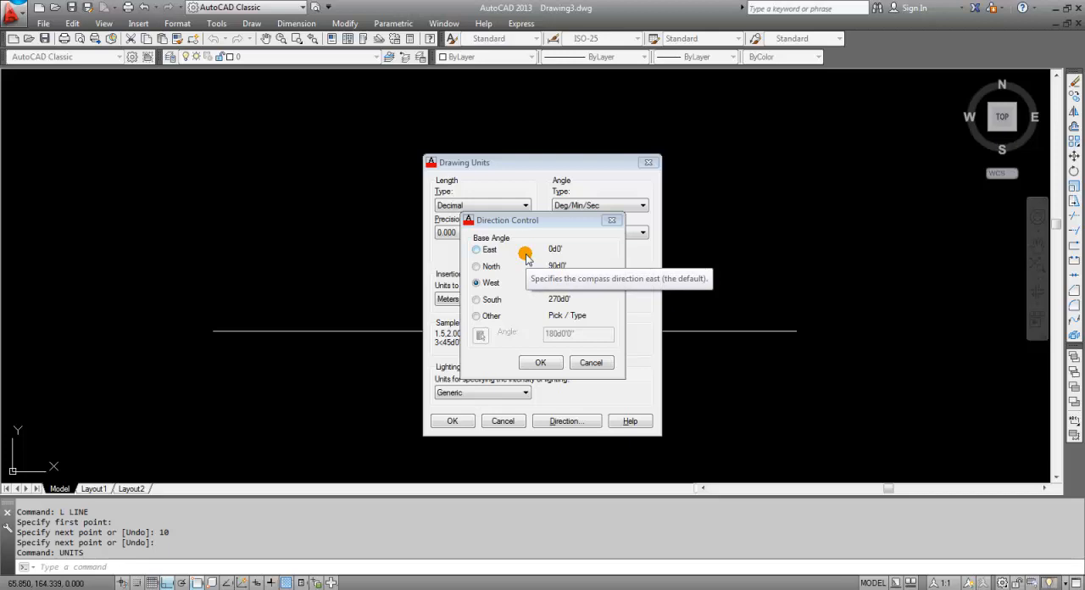
# Set the base angle direction to East and apply the drawing units settings
pyautogui.click(479, 250)
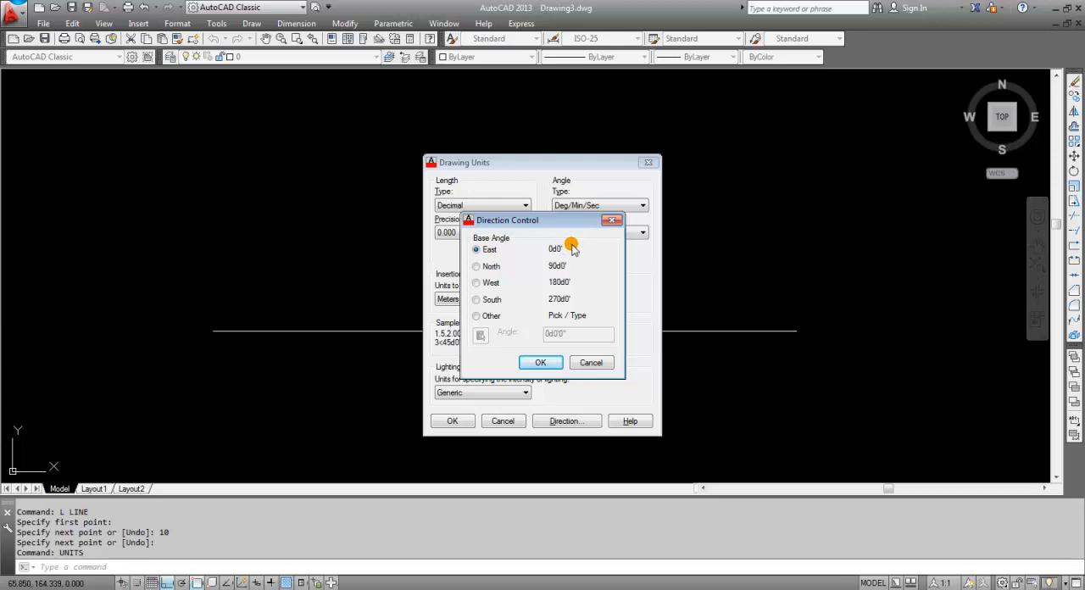
pyautogui.click(540, 364)
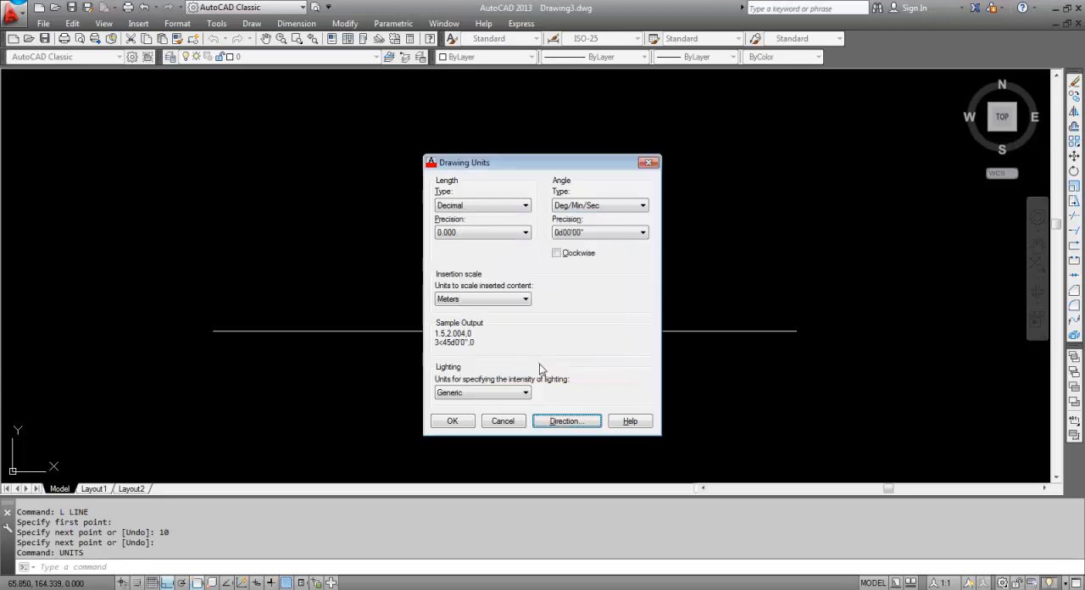
pyautogui.click(453, 422)
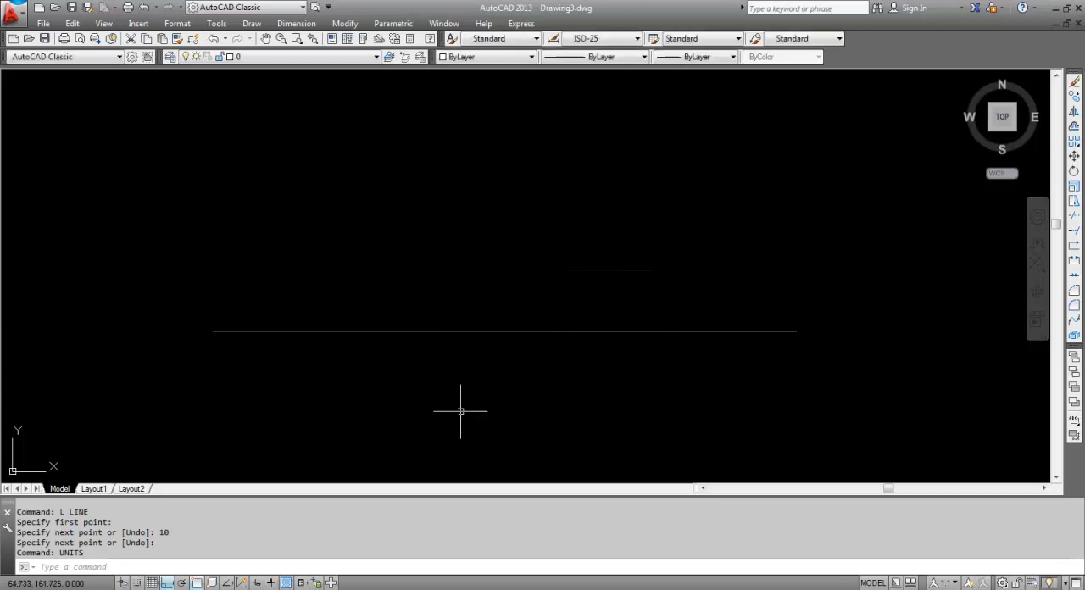
pyautogui.click(480, 376)
pyautogui.click(518, 365)
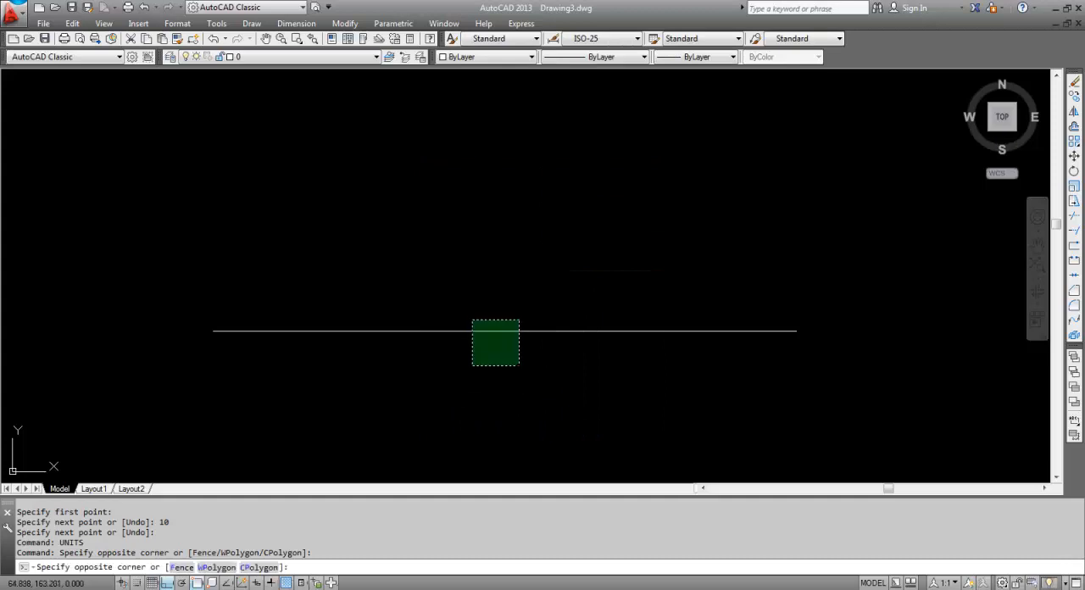
pyautogui.click(469, 308)
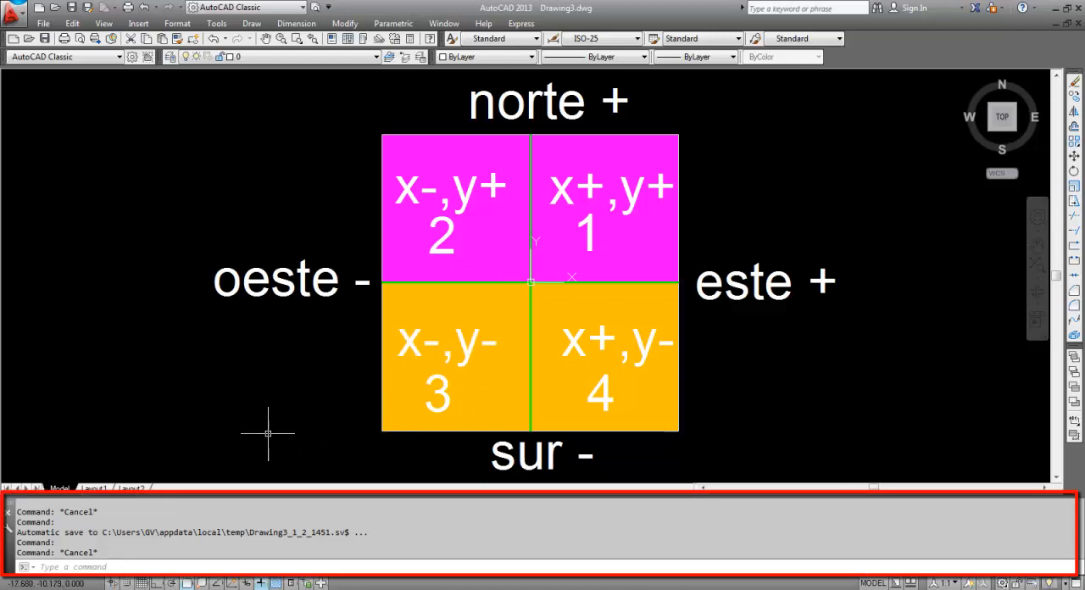
pyautogui.click(124, 567)
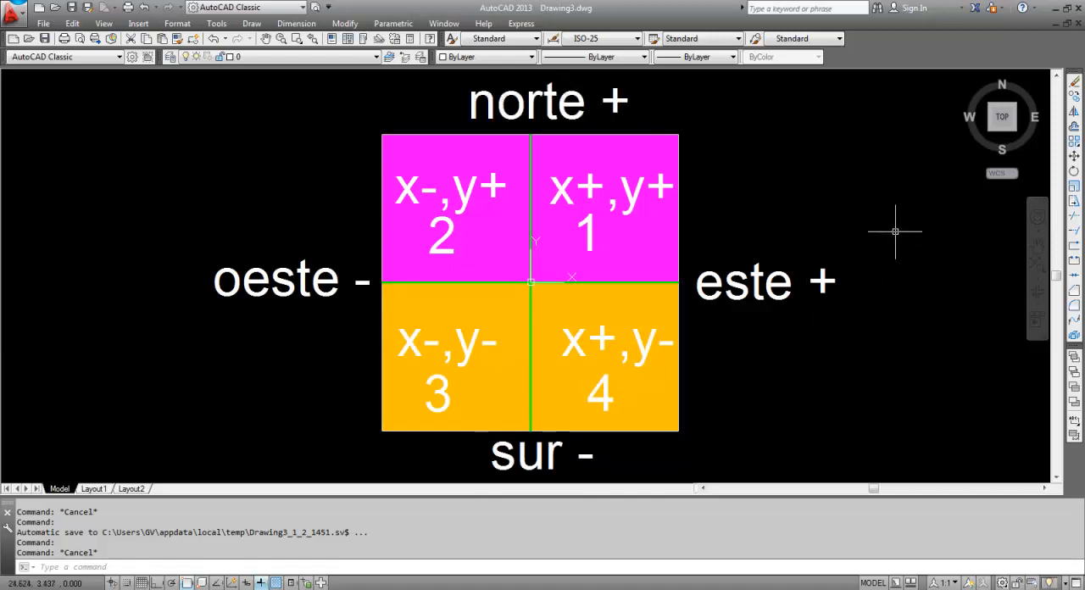
# Create a new drawing from the acadiso template and turn off its grid display
pyautogui.click(38, 8)
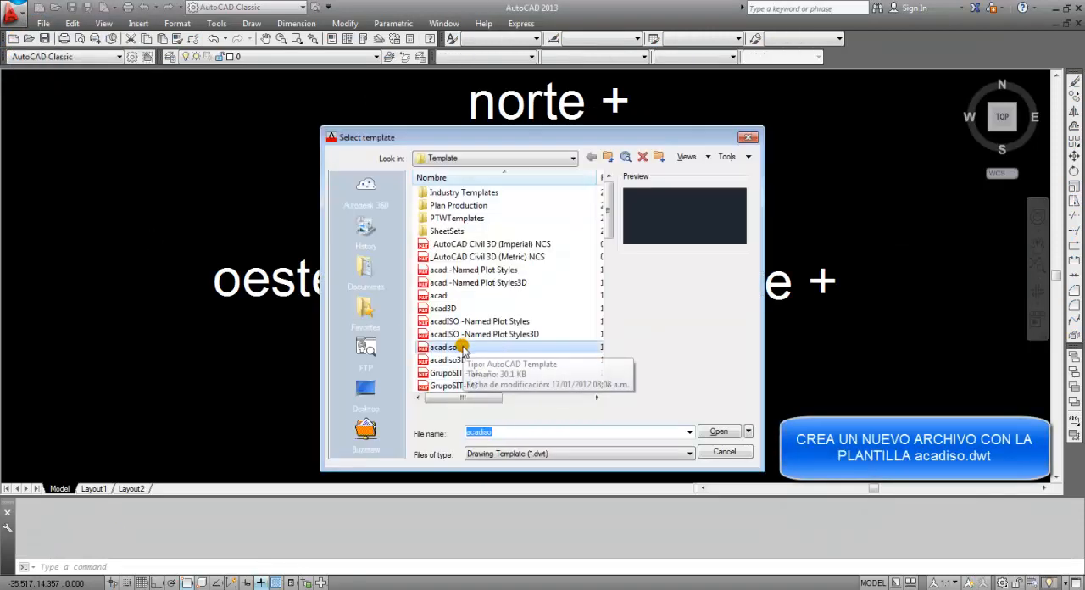
pyautogui.doubleClick(473, 348)
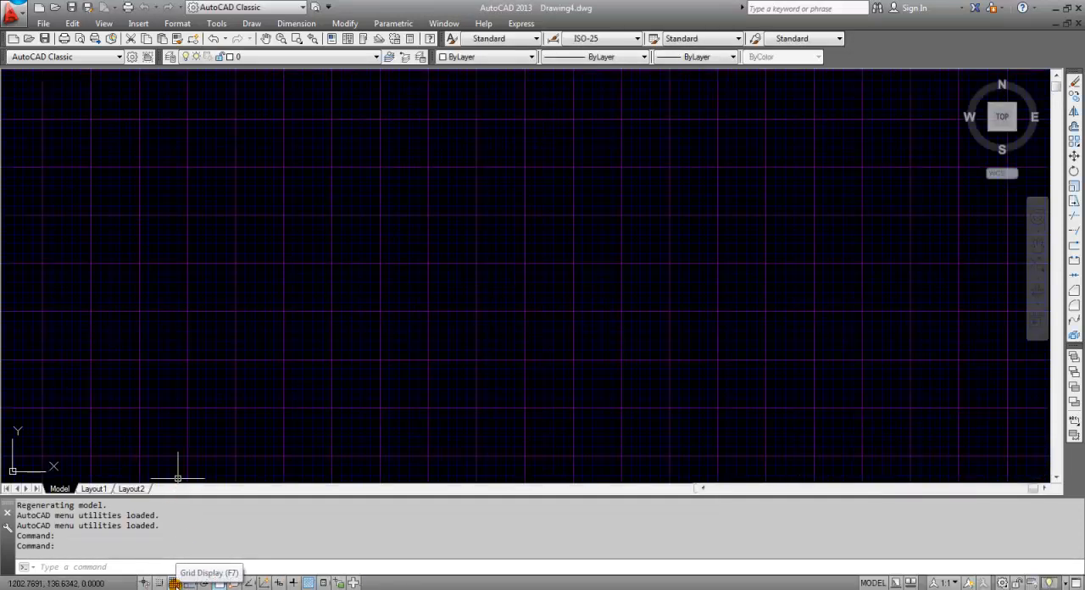
pyautogui.press('F7')
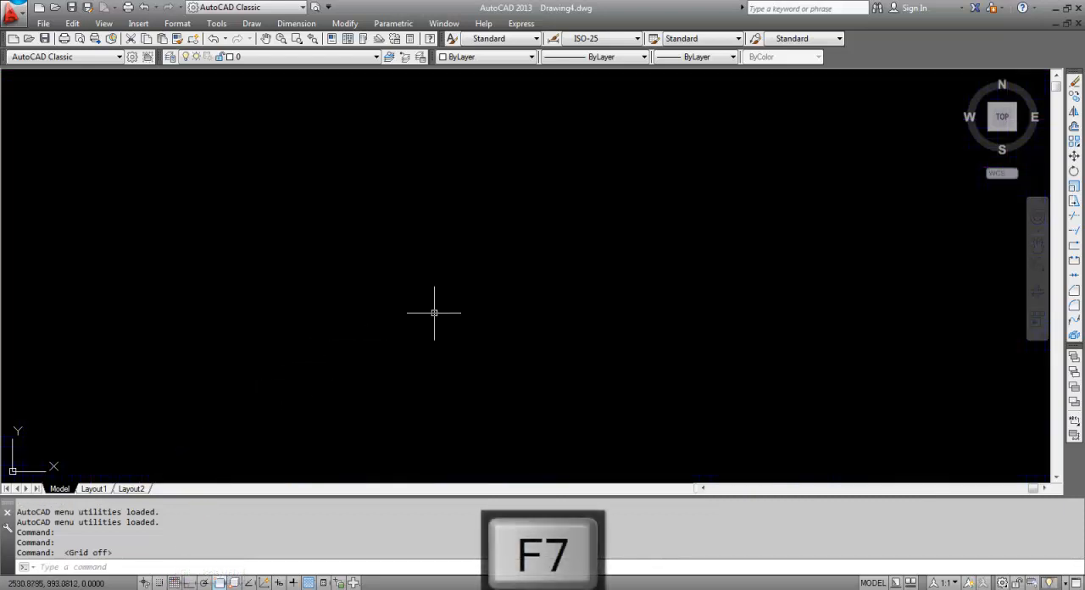
# Draw a horizontal line from the origin 0,0 to the point 10,0
pyautogui.moveTo(344, 365); pyautogui.dragTo(533, 269, button='middle')
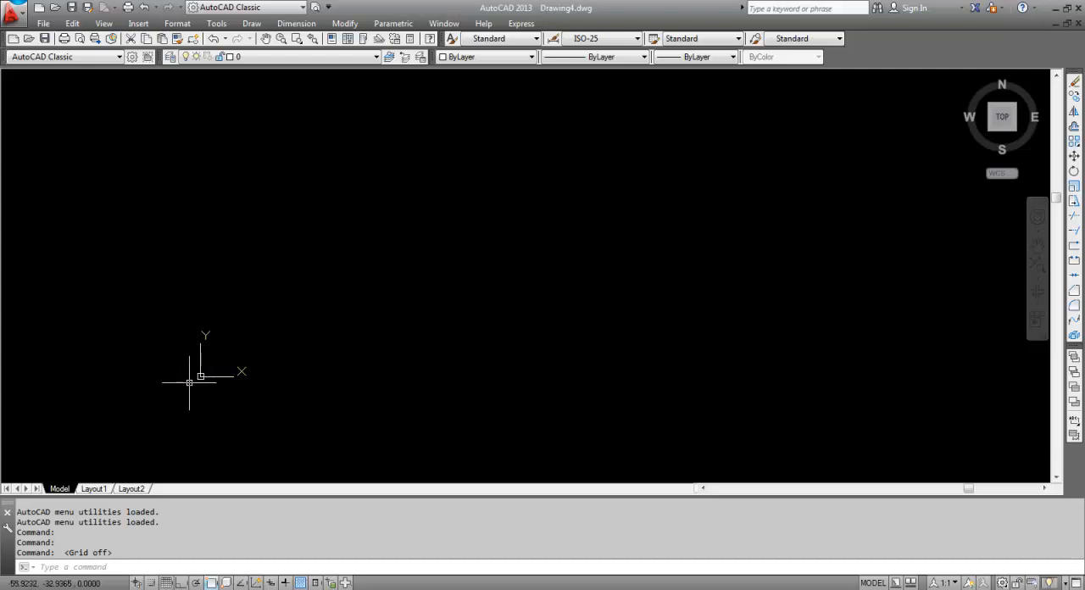
pyautogui.moveTo(194, 376); pyautogui.dragTo(465, 320, button='middle')
pyautogui.scroll(4, 482, 314)
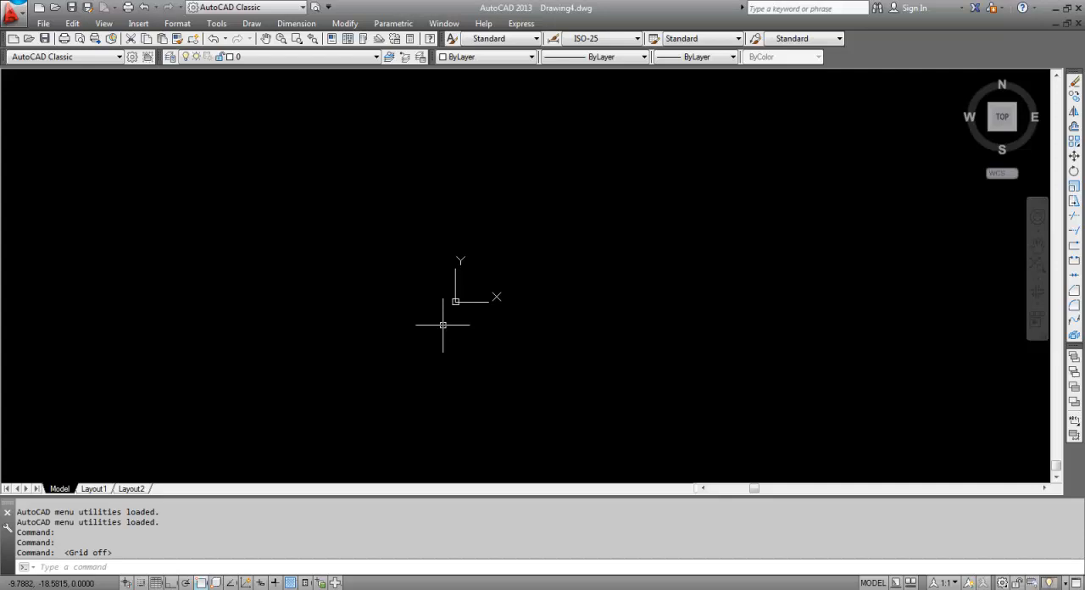
pyautogui.write('l')
pyautogui.press('Return')
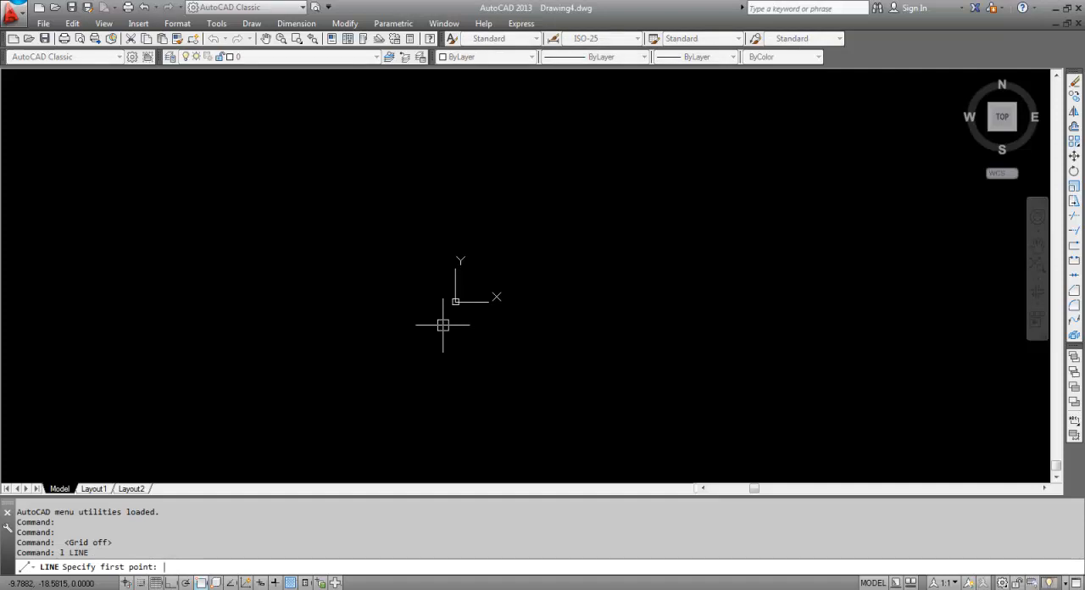
pyautogui.write('0,0')
pyautogui.press('Return')
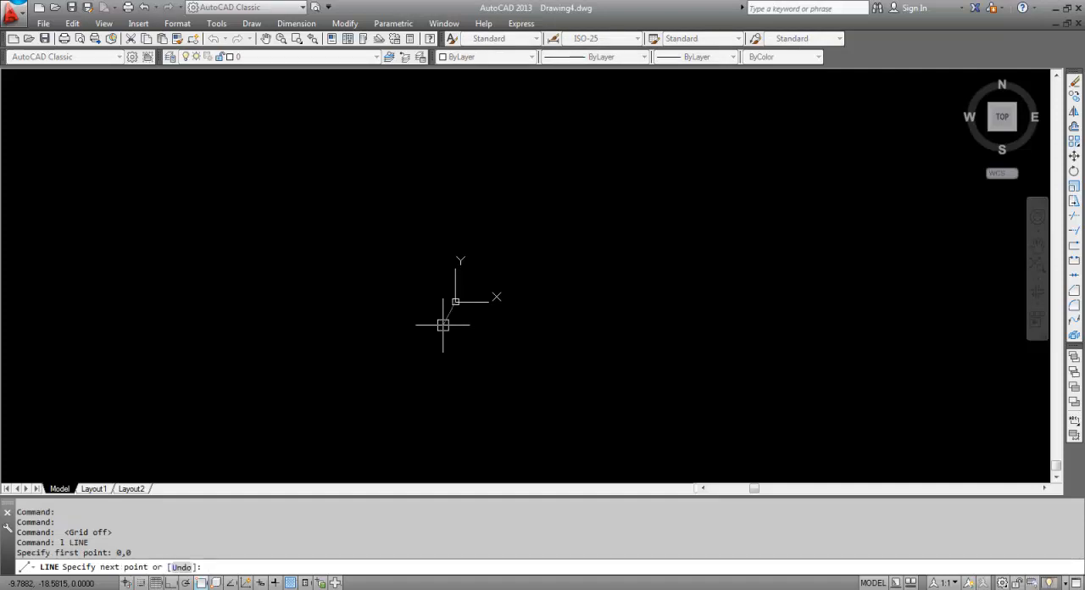
pyautogui.moveTo(453, 302)
pyautogui.mouseDown(button='middle')
pyautogui.moveTo(439, 250)
pyautogui.moveTo(456, 338)
pyautogui.mouseUp(button='middle')
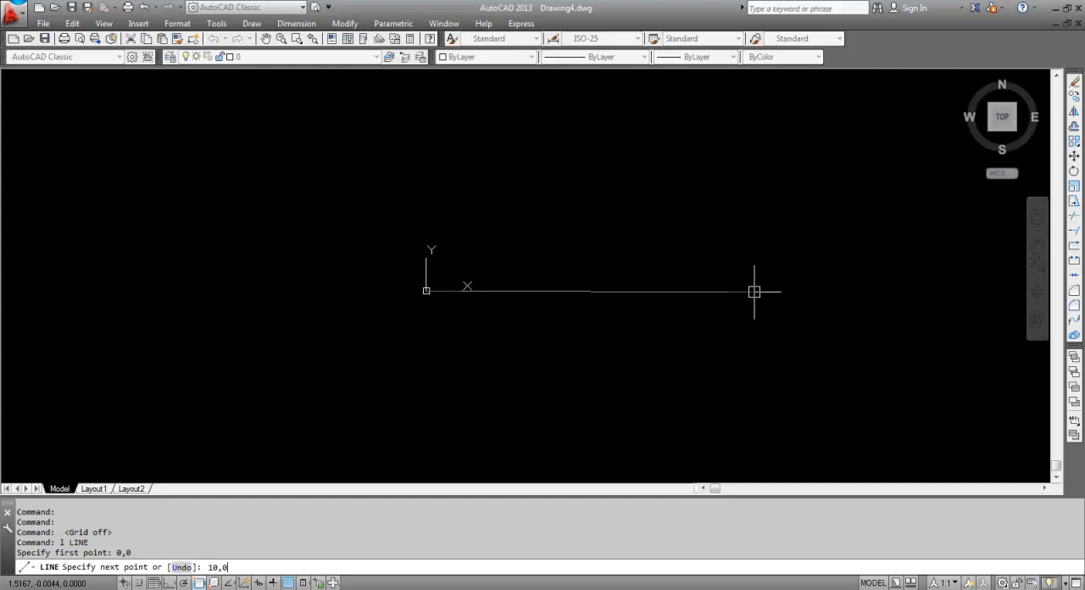
pyautogui.press('Return')
pyautogui.press('Return')
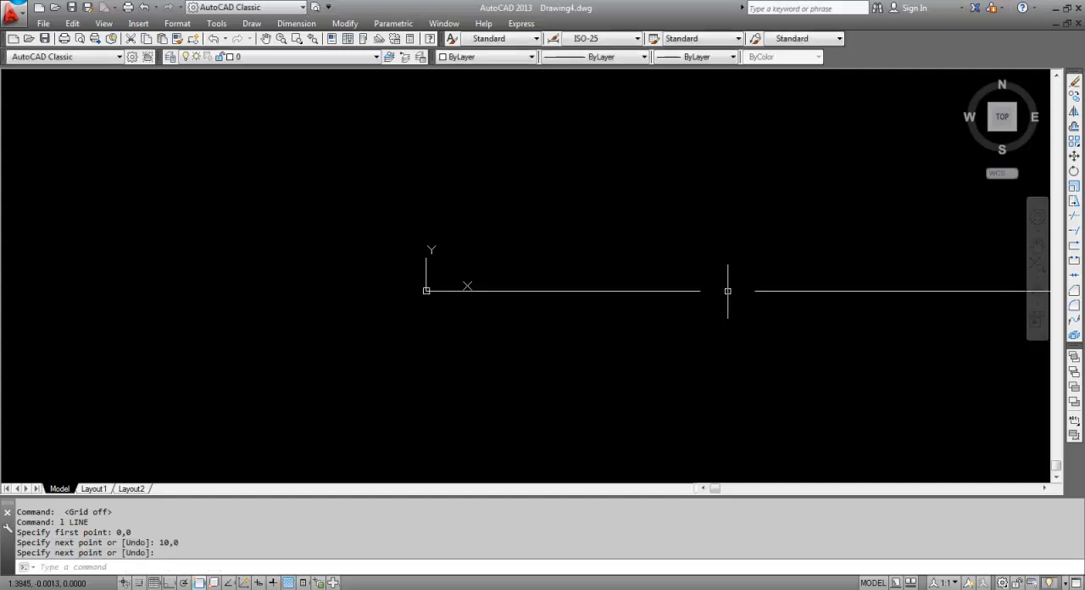
# Draw a vertical line from the origin 0,0 to the point 0,10
pyautogui.scroll(-10, 683, 322)
pyautogui.moveTo(711, 333)
pyautogui.mouseDown(button='middle')
pyautogui.moveTo(545, 376)
pyautogui.moveTo(620, 378)
pyautogui.mouseUp(button='middle')
pyautogui.scroll(4, 570, 372)
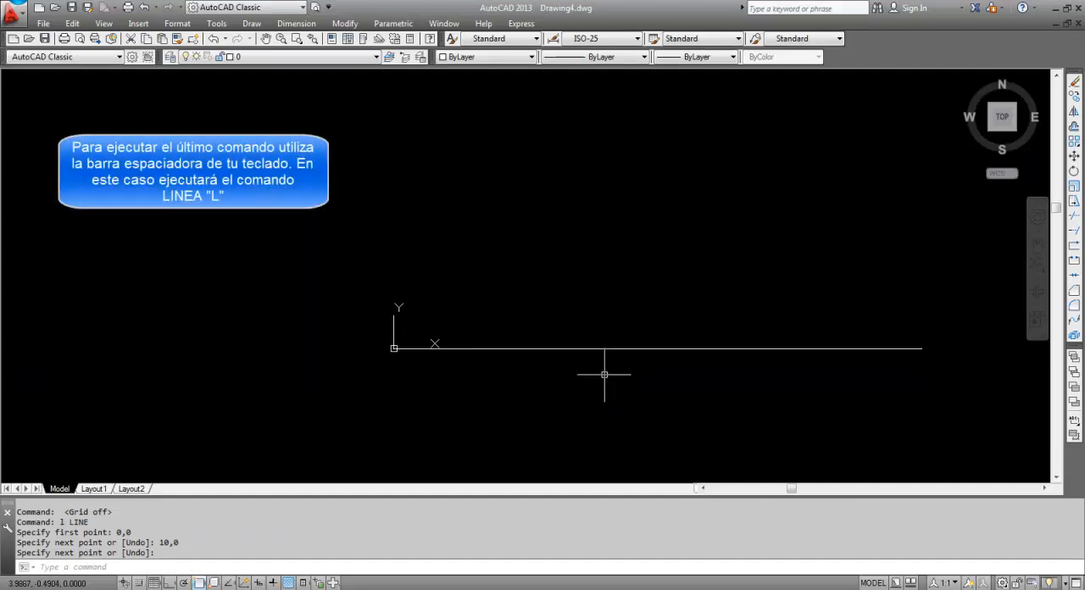
pyautogui.press('space')
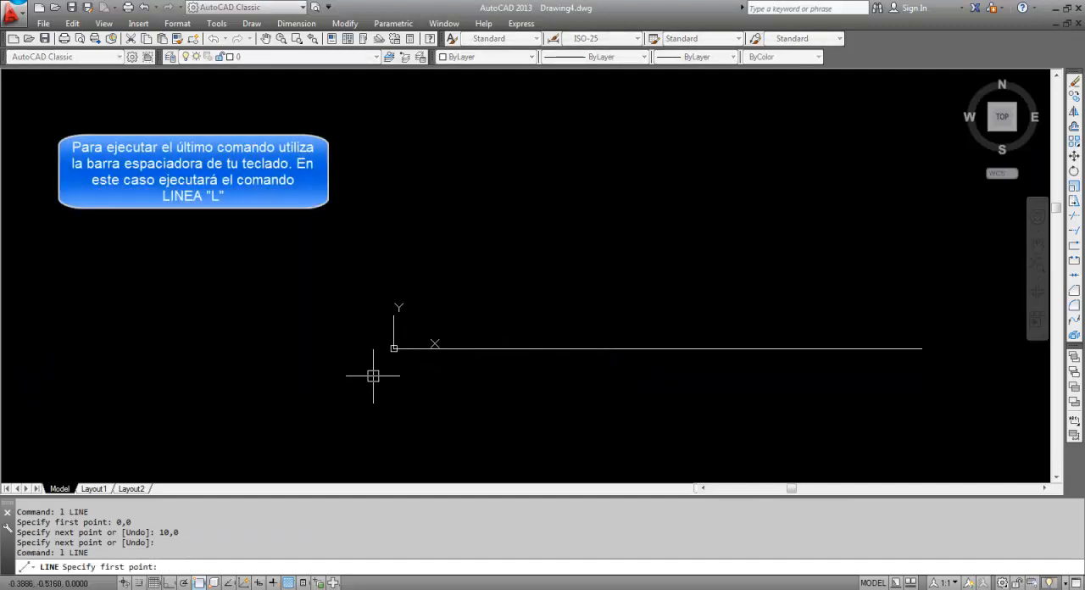
pyautogui.write('0,0')
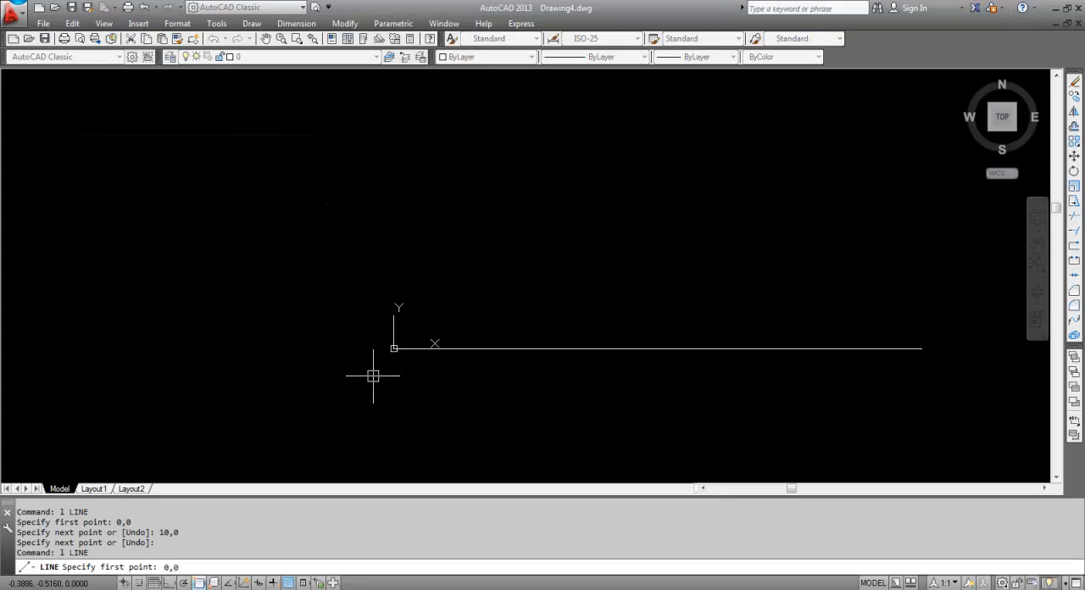
pyautogui.press('Return')
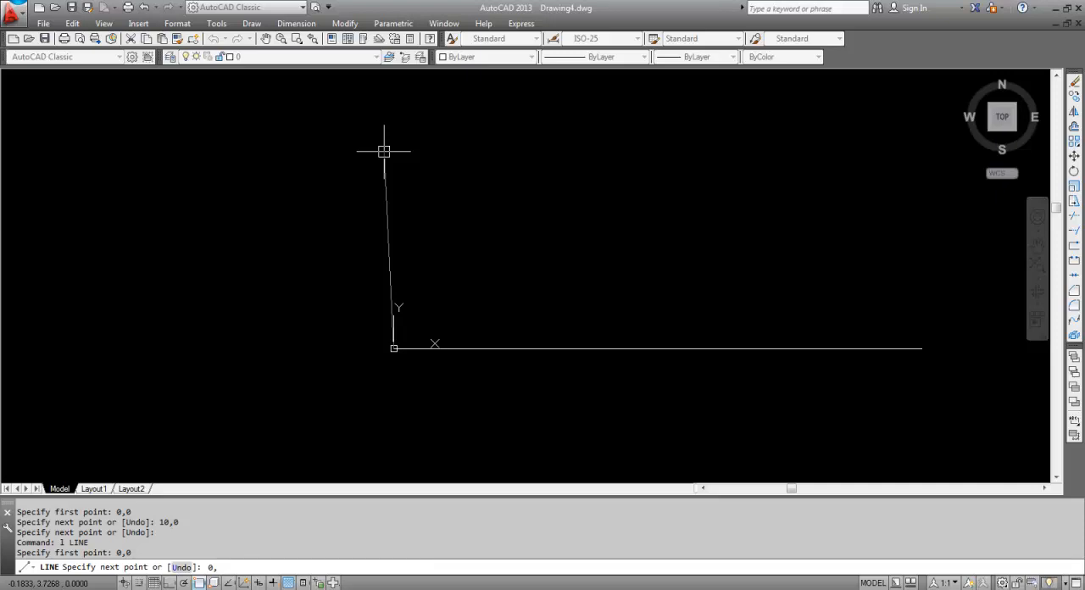
pyautogui.press('Return')
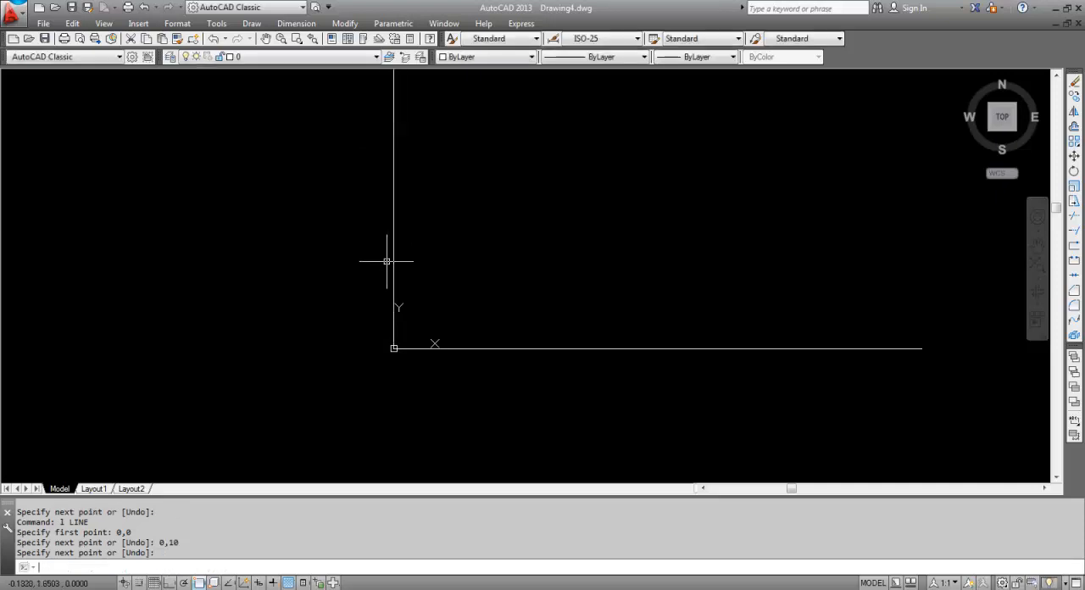
# Draw a line 10 units long straight down from the origin along the negative Y axis
pyautogui.scroll(-3, 401, 301)
pyautogui.moveTo(401, 301); pyautogui.dragTo(441, 322, button='middle')
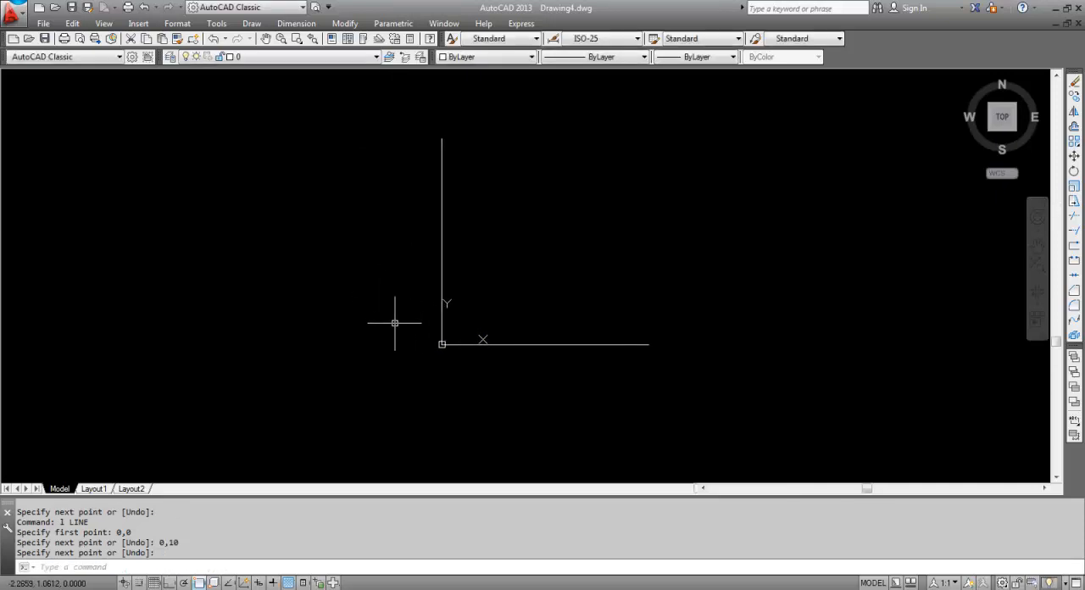
pyautogui.write('1')
pyautogui.press('Return')
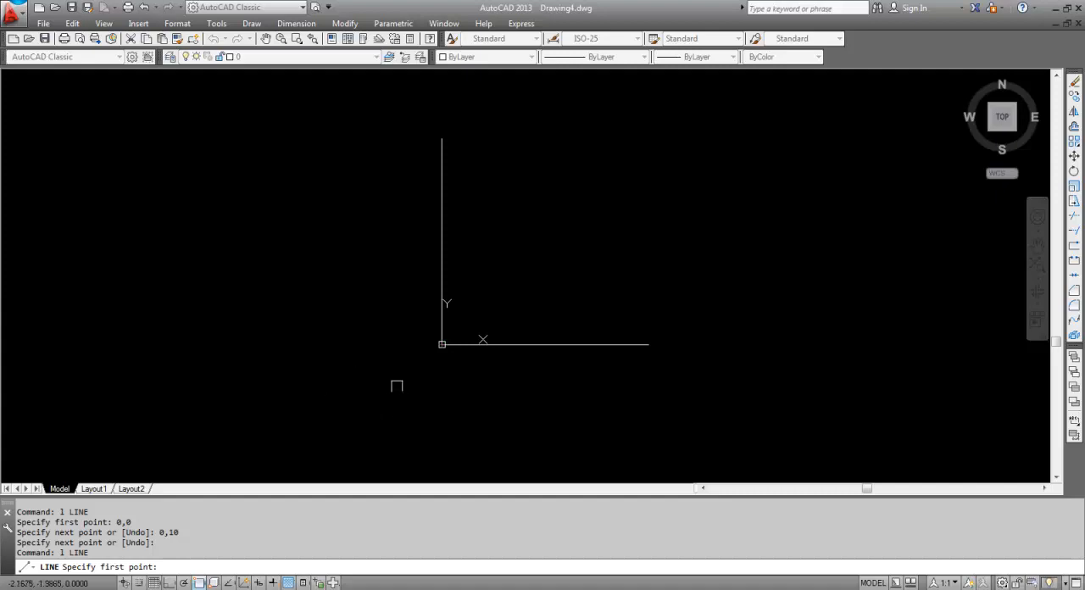
pyautogui.click(441, 345)
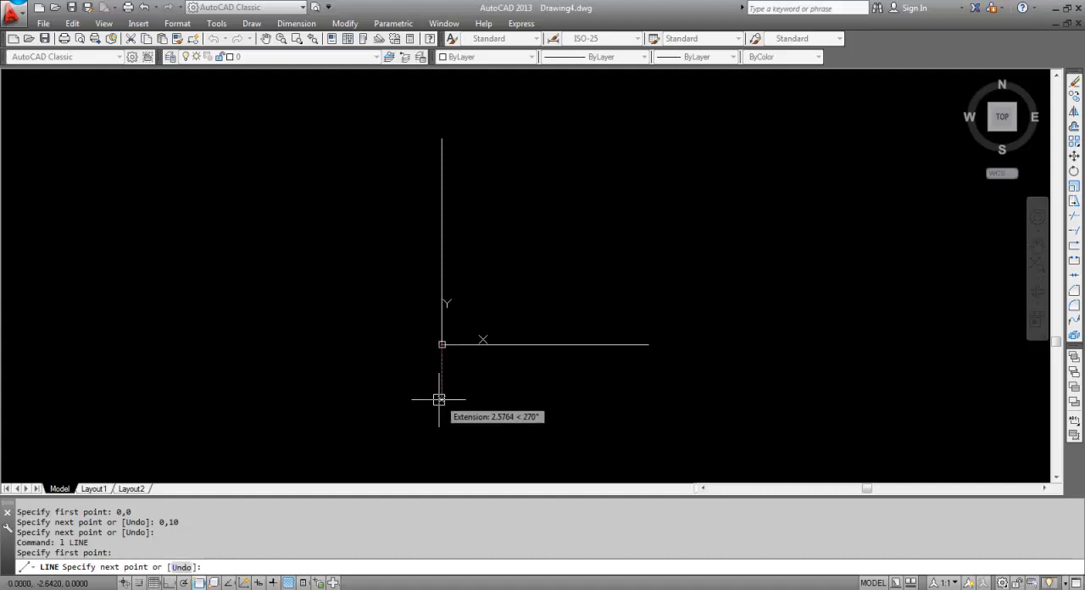
pyautogui.moveTo(439, 400); pyautogui.dragTo(429, 302, button='middle')
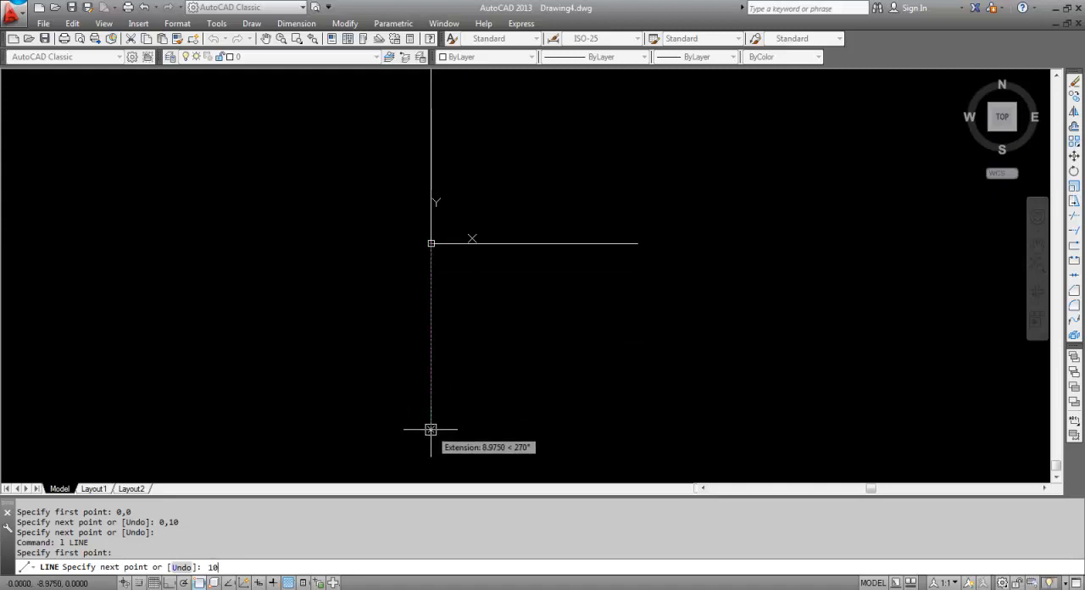
pyautogui.press('Return')
pyautogui.press('Return')
# Draw a line from the origin to the point -10,0 along the negative X axis
pyautogui.moveTo(368, 290); pyautogui.dragTo(412, 314, button='middle')
pyautogui.scroll(-2, 402, 315)
pyautogui.press('Return')
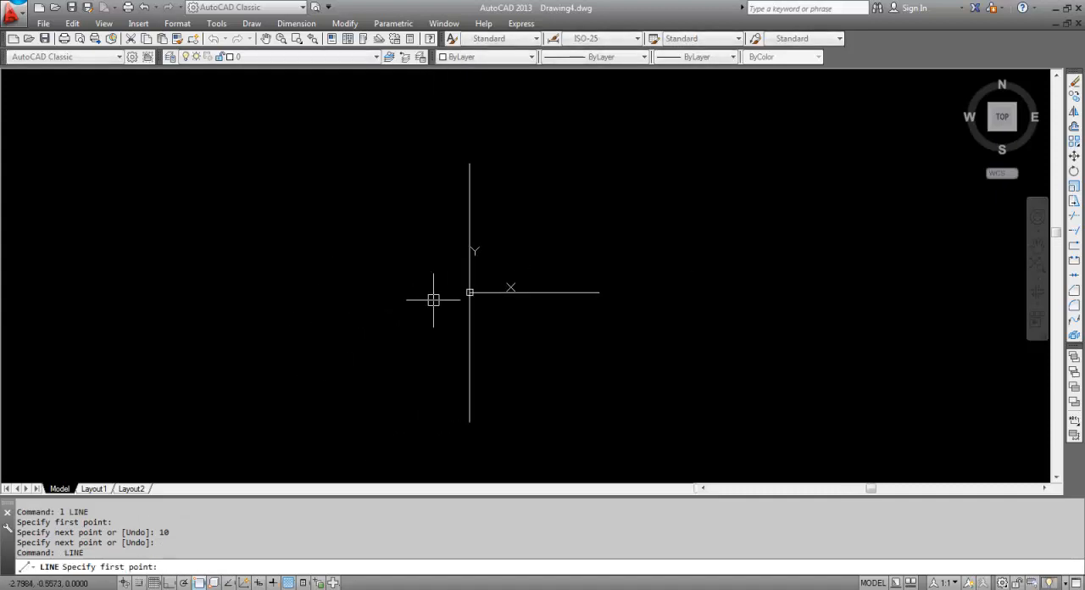
pyautogui.click(470, 292)
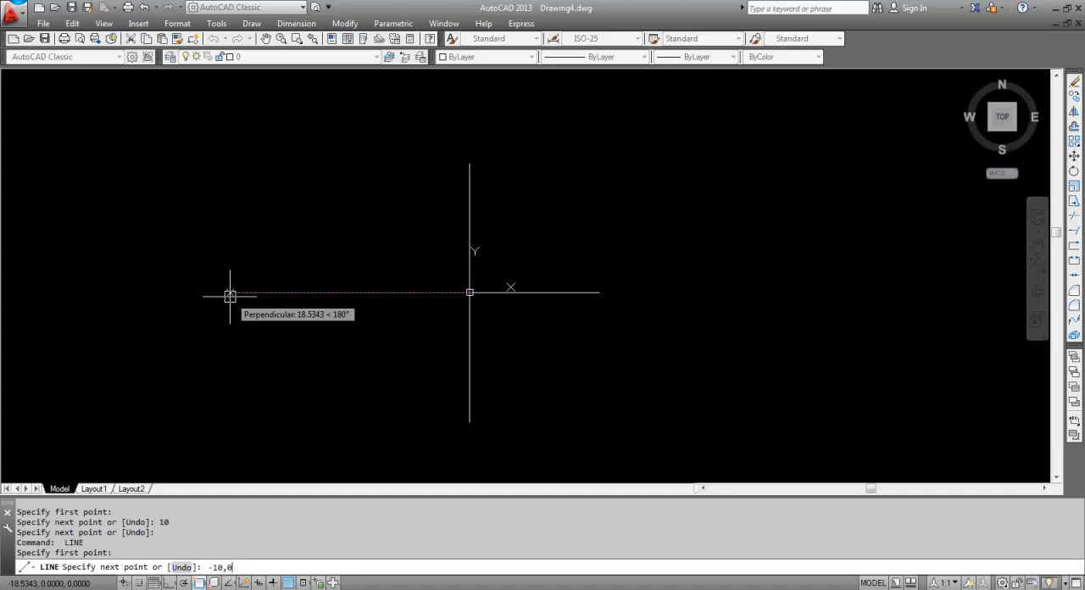
pyautogui.press('Return')
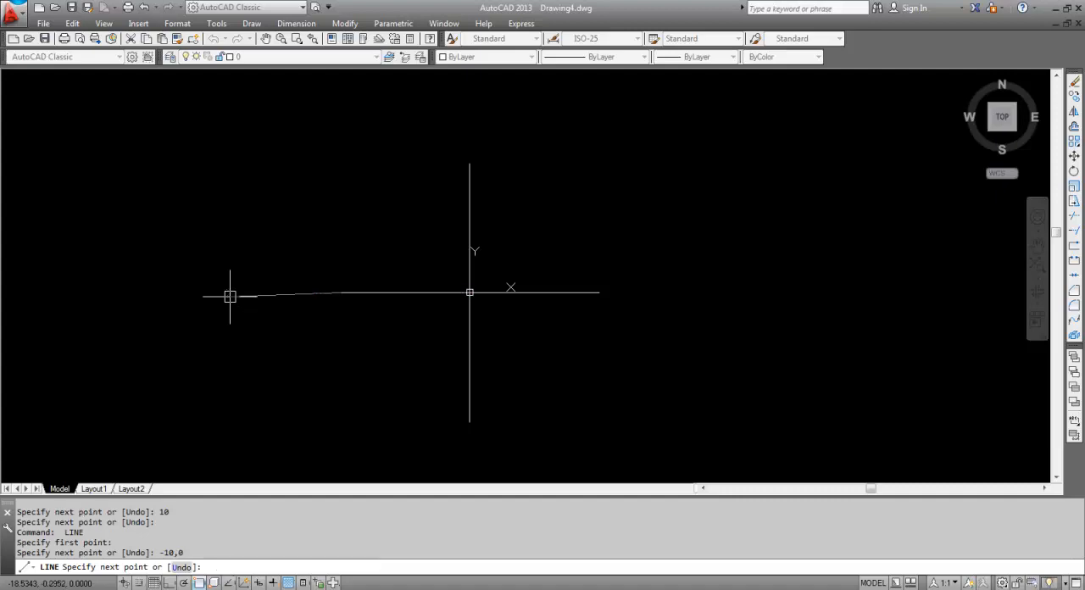
pyautogui.press('Return')
# Add the multiline text "1" in the upper-right quadrant formed by the axis lines
pyautogui.scroll(1, 416, 326)
pyautogui.scroll(-1, 460, 308)
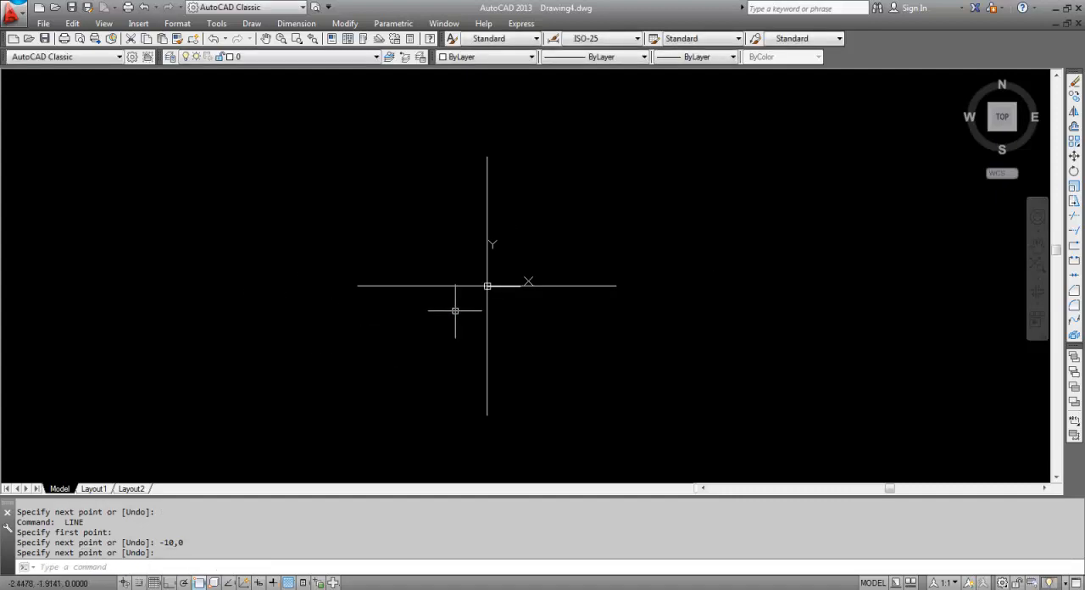
pyautogui.moveTo(456, 310); pyautogui.dragTo(450, 327, button='middle')
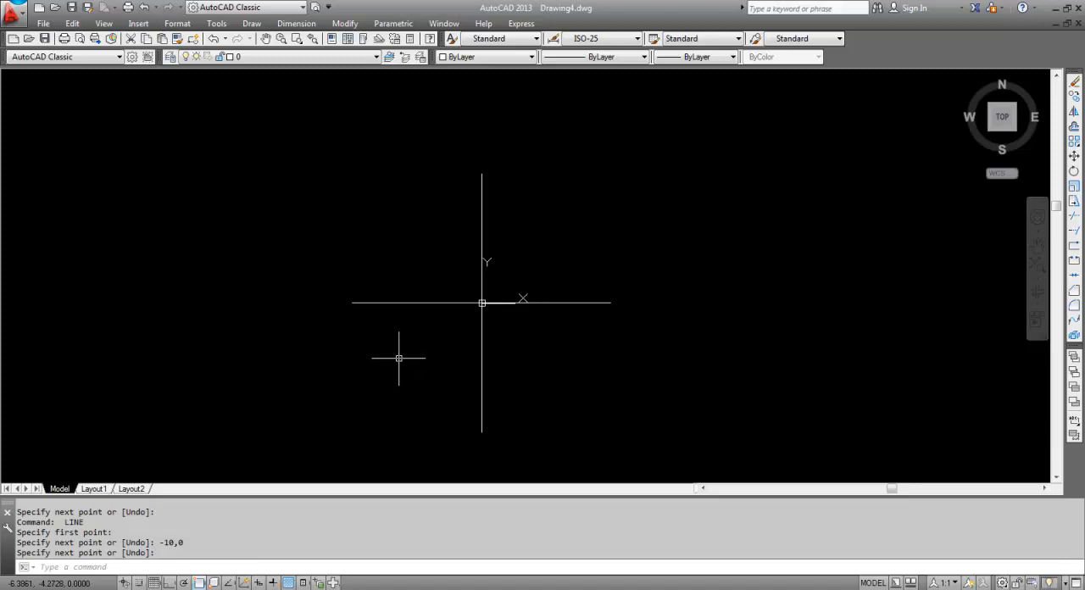
pyautogui.write('t')
pyautogui.press('Return')
pyautogui.click(516, 217)
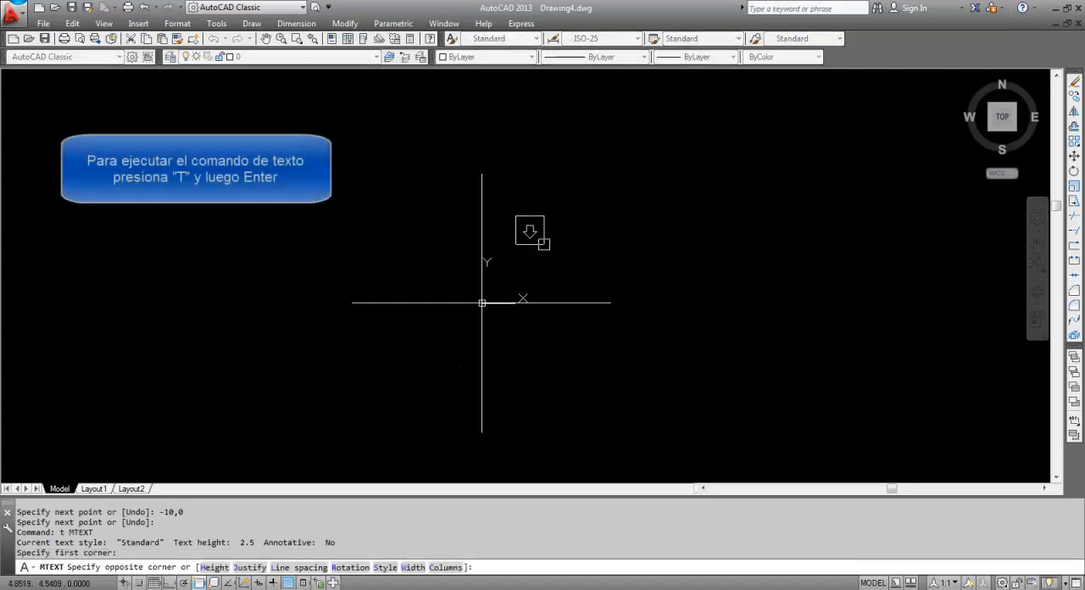
pyautogui.click(595, 268)
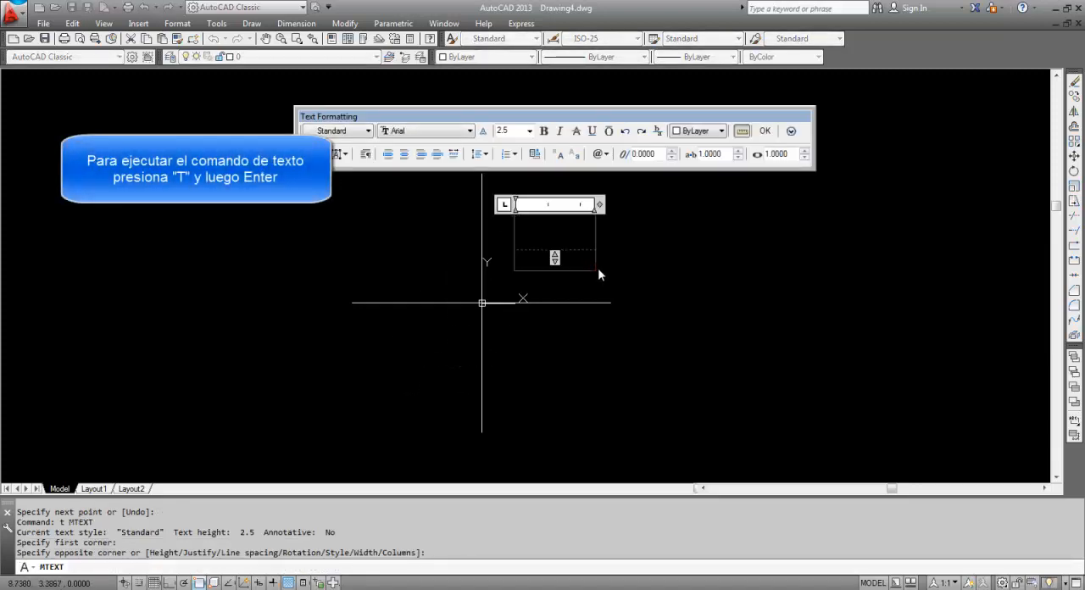
pyautogui.write('1')
pyautogui.click(728, 277)
# Copy the text "1" into the upper-left, lower-left and lower-right quadrants
pyautogui.click(564, 245)
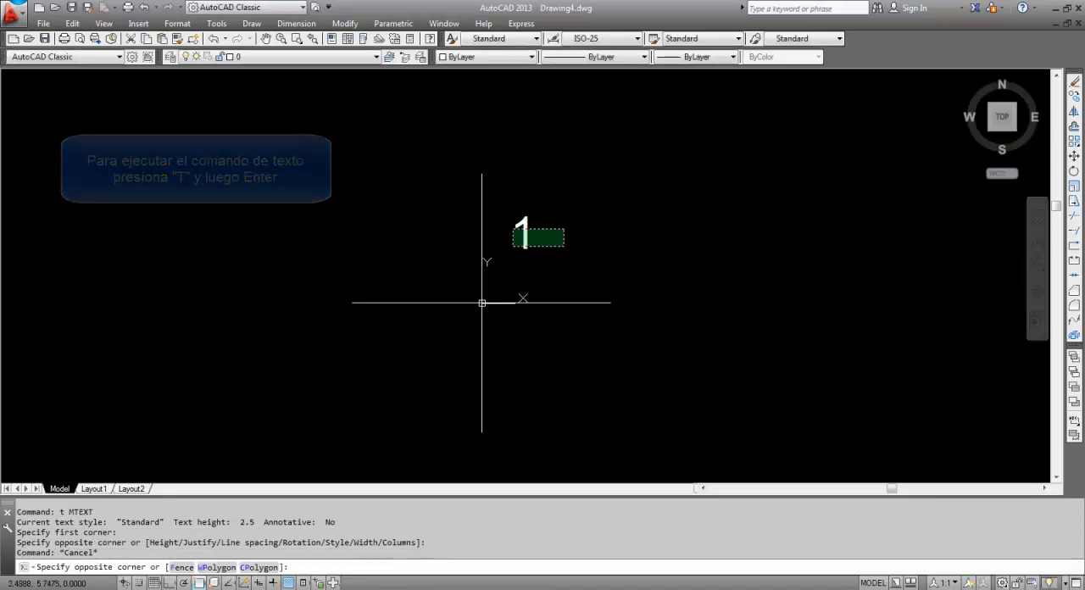
pyautogui.click(512, 230)
pyautogui.write('co')
pyautogui.press('Return')
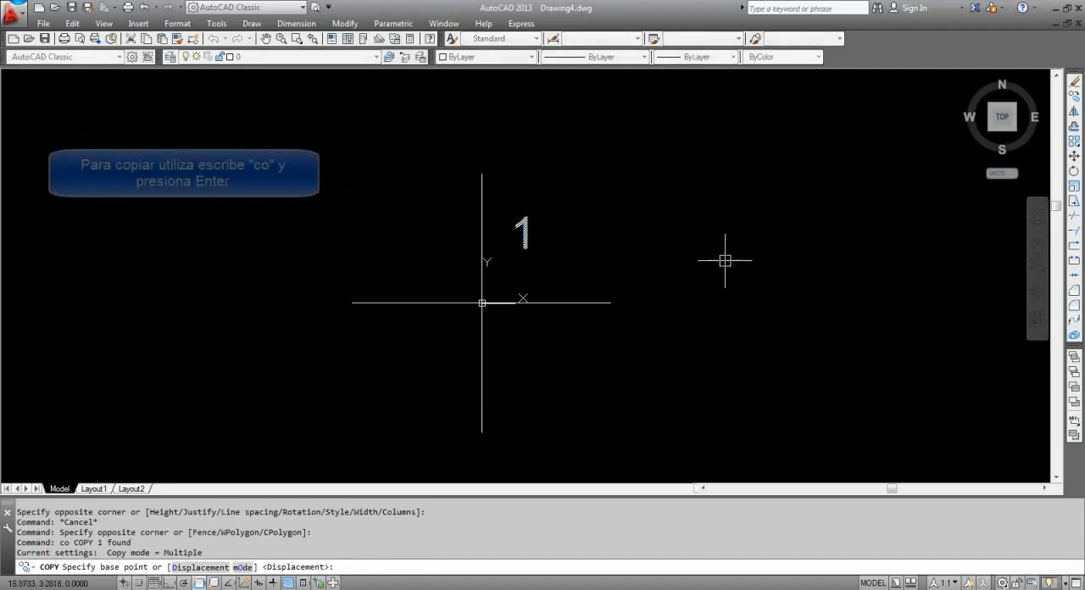
pyautogui.click(767, 266)
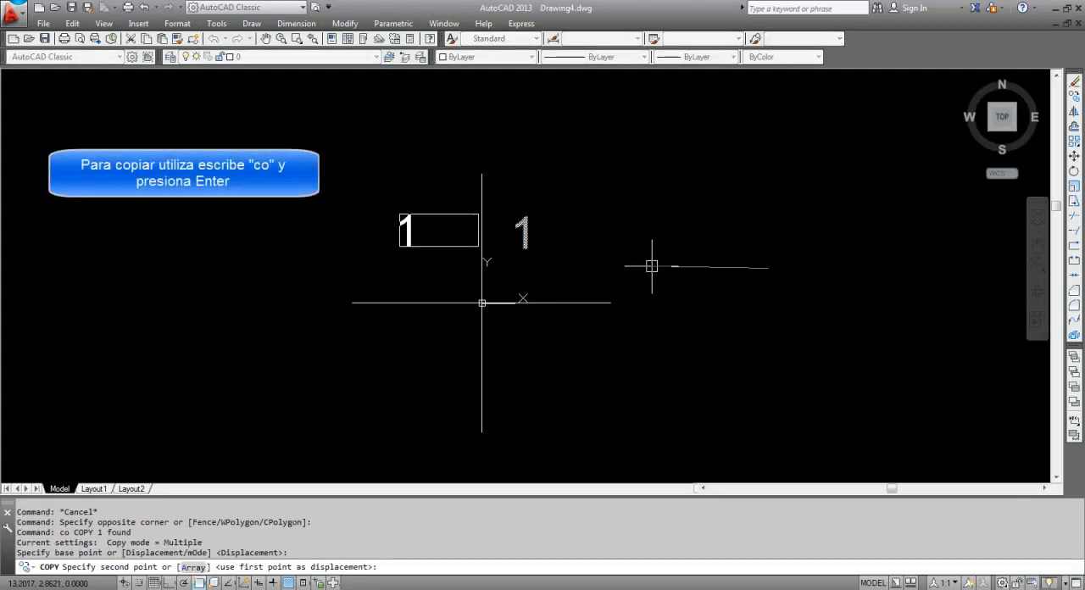
pyautogui.click(650, 265)
pyautogui.click(649, 394)
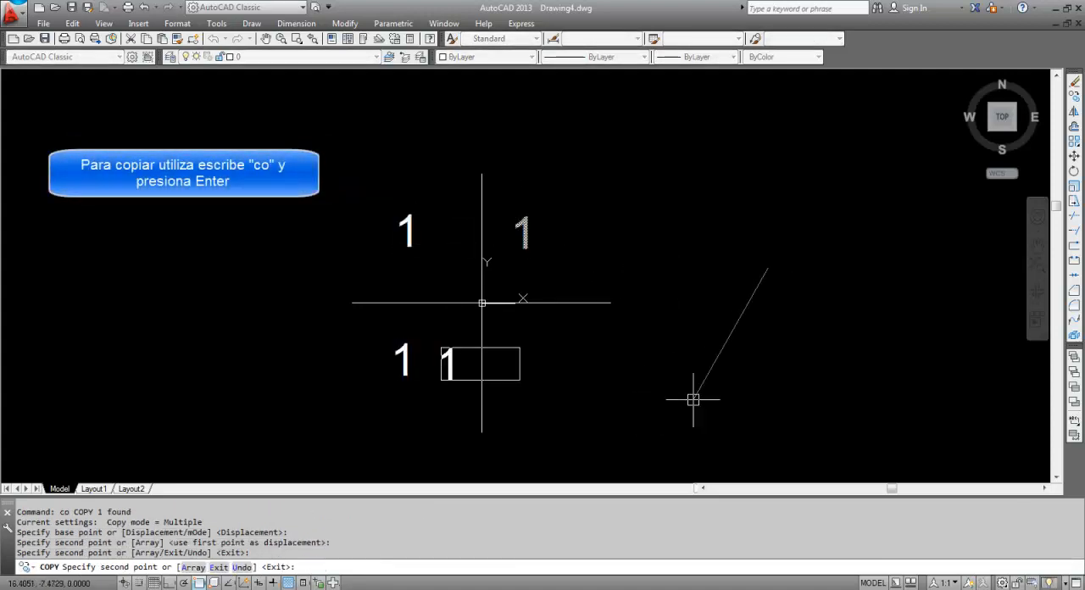
pyautogui.click(779, 396)
pyautogui.press('Return')
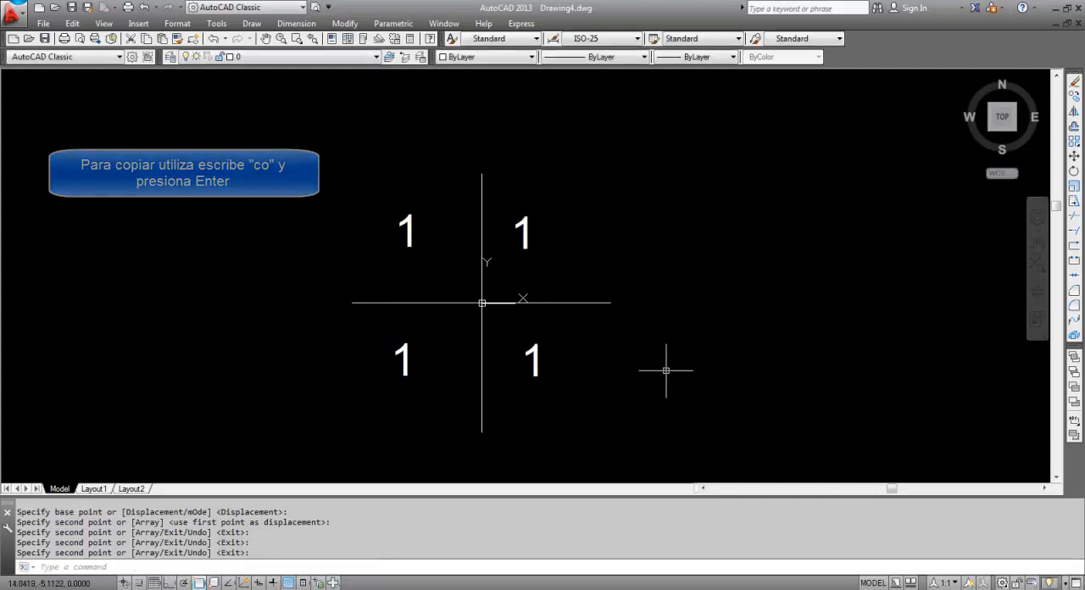
pyautogui.press('Escape')
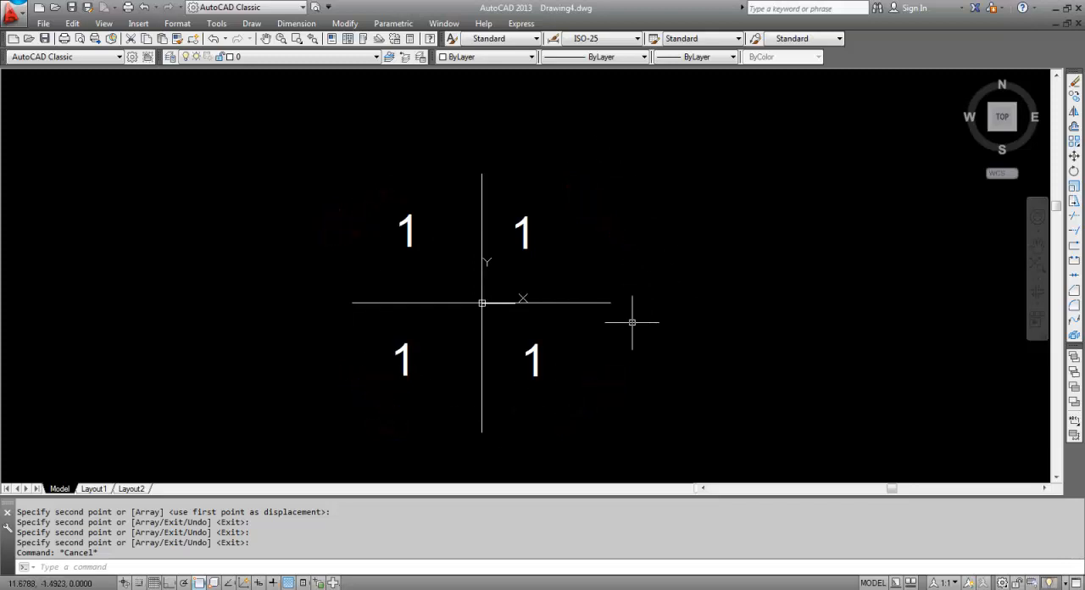
# Change the text in the upper-left quadrant to "2"
pyautogui.click(437, 245)
pyautogui.click(387, 243)
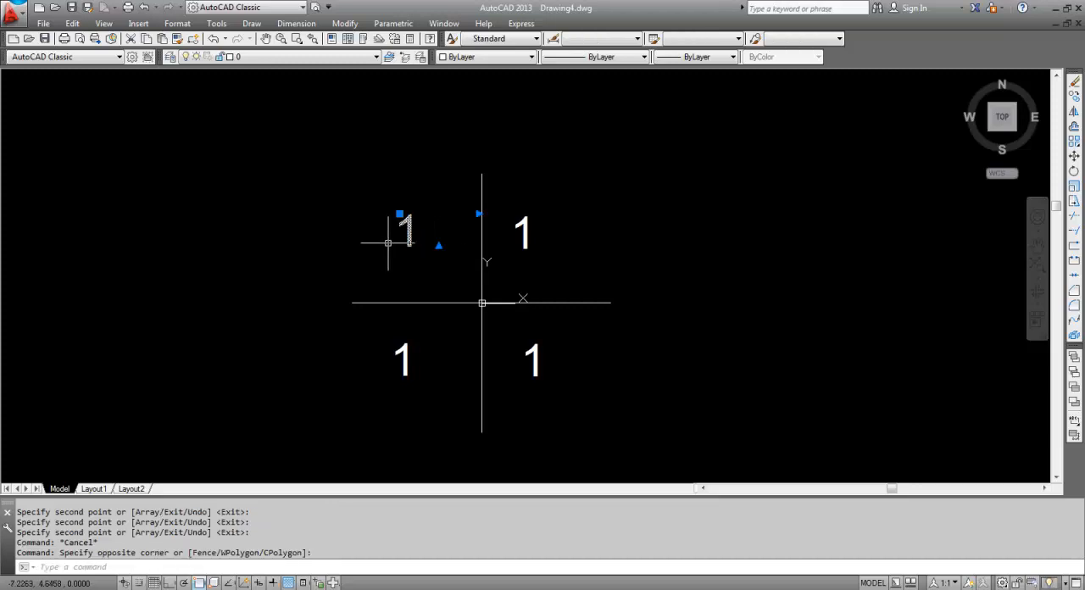
pyautogui.write('ed')
pyautogui.press('Return')
pyautogui.moveTo(419, 237); pyautogui.dragTo(372, 229)
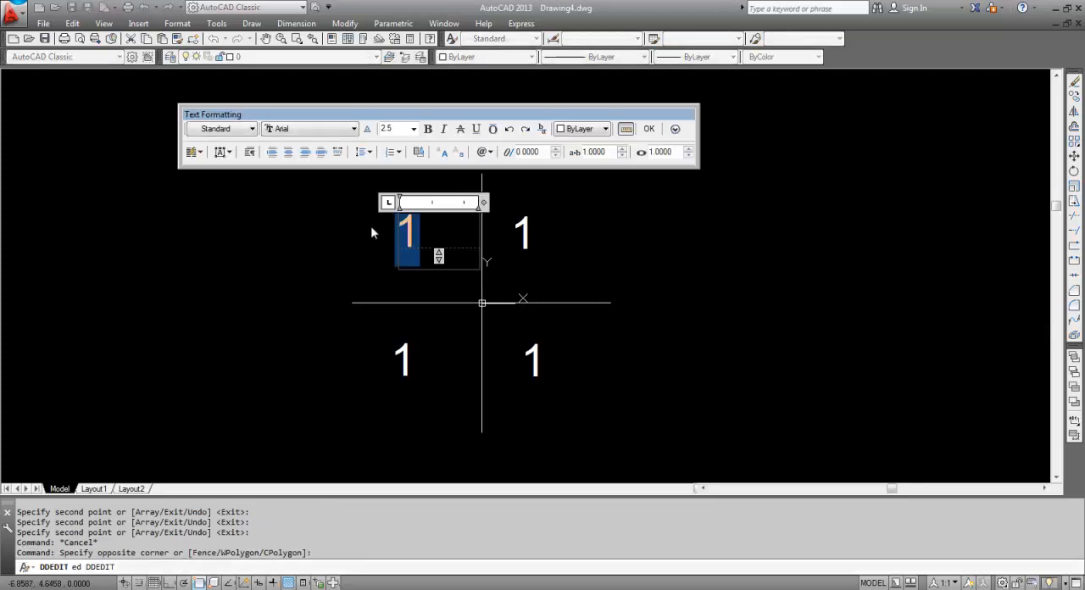
pyautogui.write('2')
pyautogui.click(390, 358)
# Change the lower-left quadrant's text to "3" and the lower-right quadrant's text to "4", ending the text editing
pyautogui.click(402, 359)
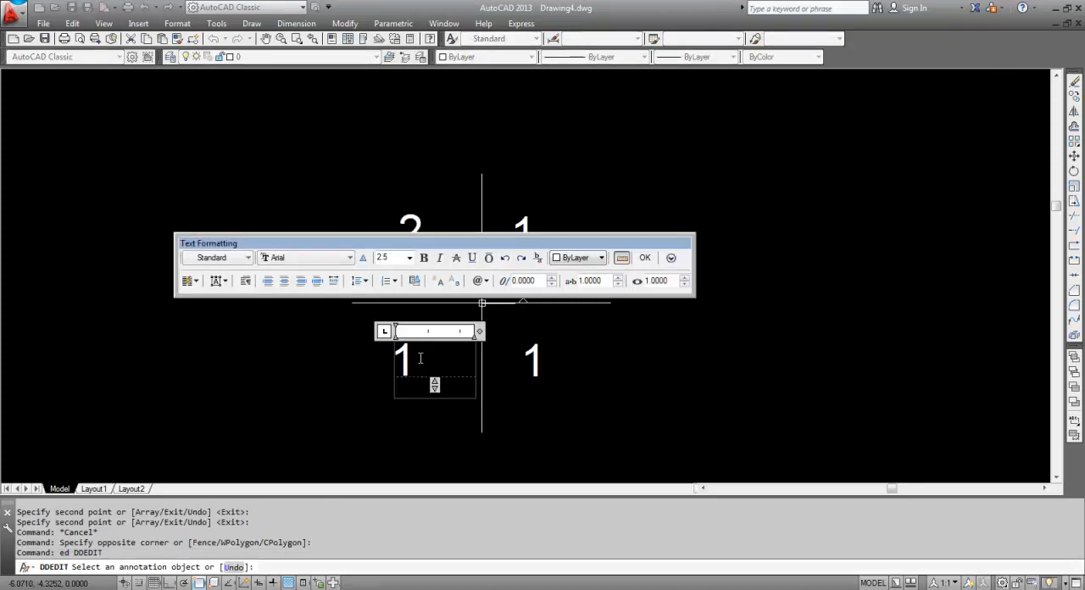
pyautogui.write('3')
pyautogui.click(379, 409)
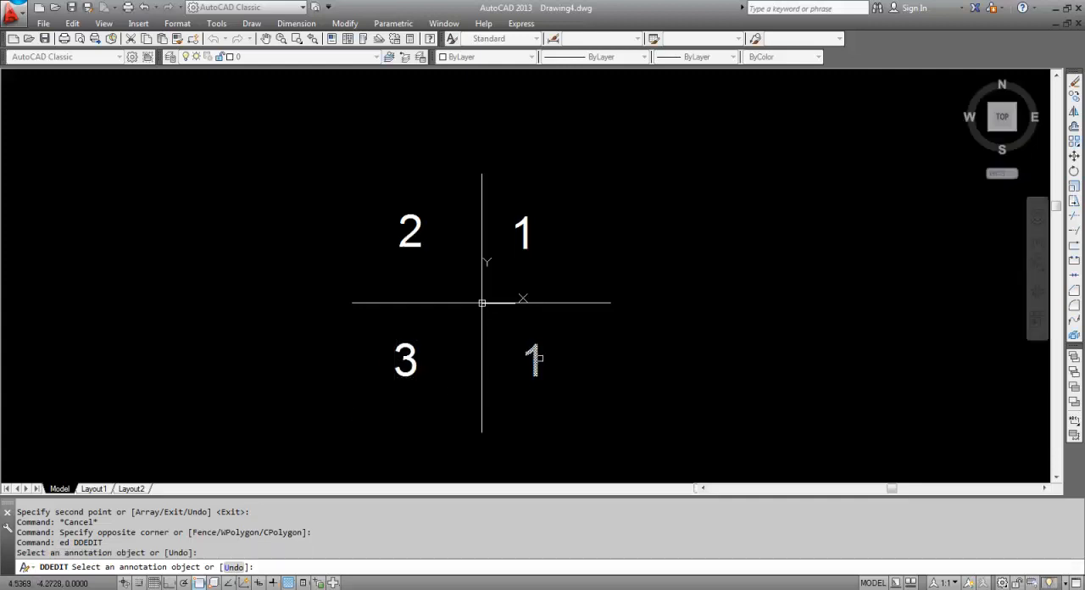
pyautogui.click(532, 361)
pyautogui.write('4')
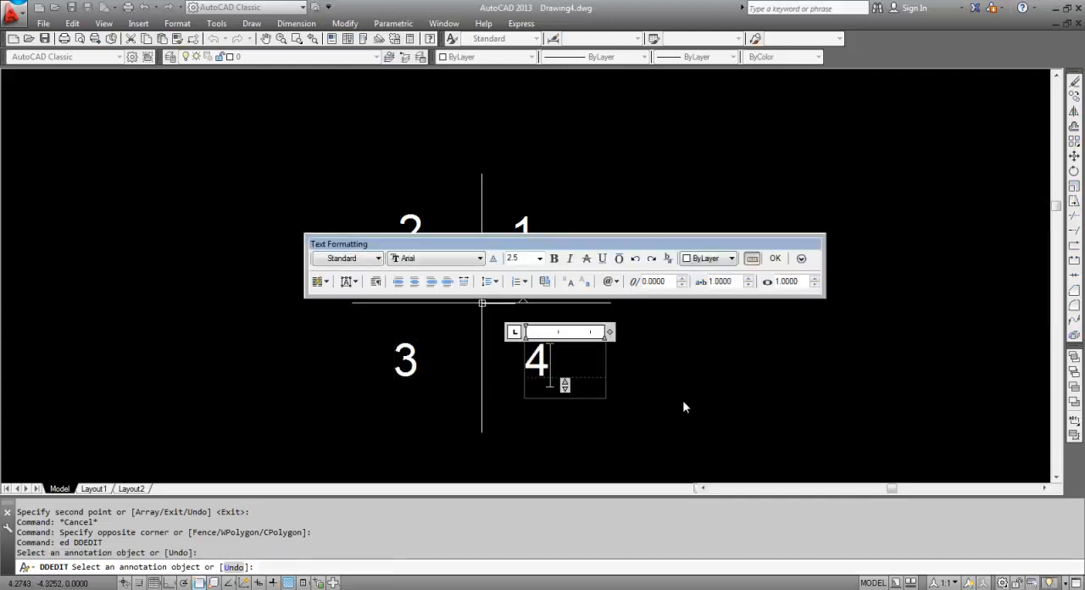
pyautogui.click(712, 402)
pyautogui.press('Escape')
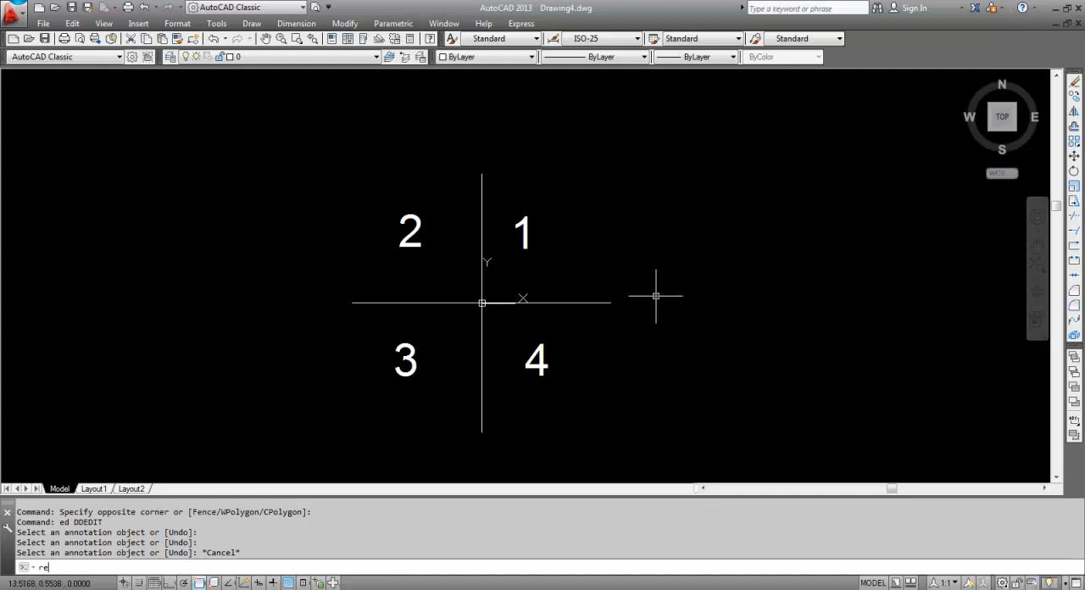
# Draw rectangles enclosing quadrants 1 and 2, using the endpoints of the axis lines as opposite corners
pyautogui.write('c')
pyautogui.press('Return')
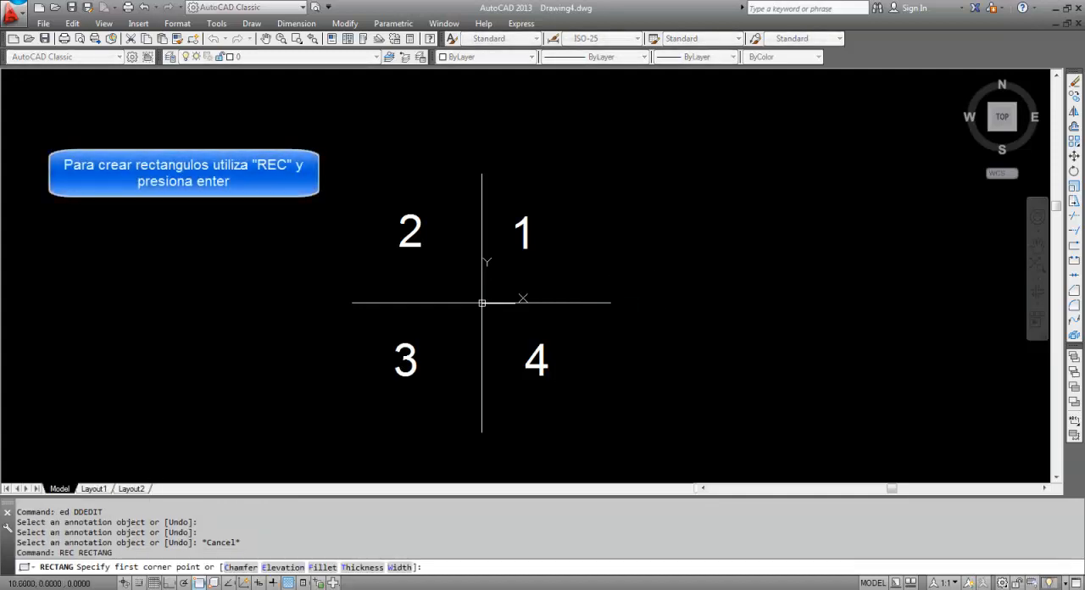
pyautogui.click(610, 302)
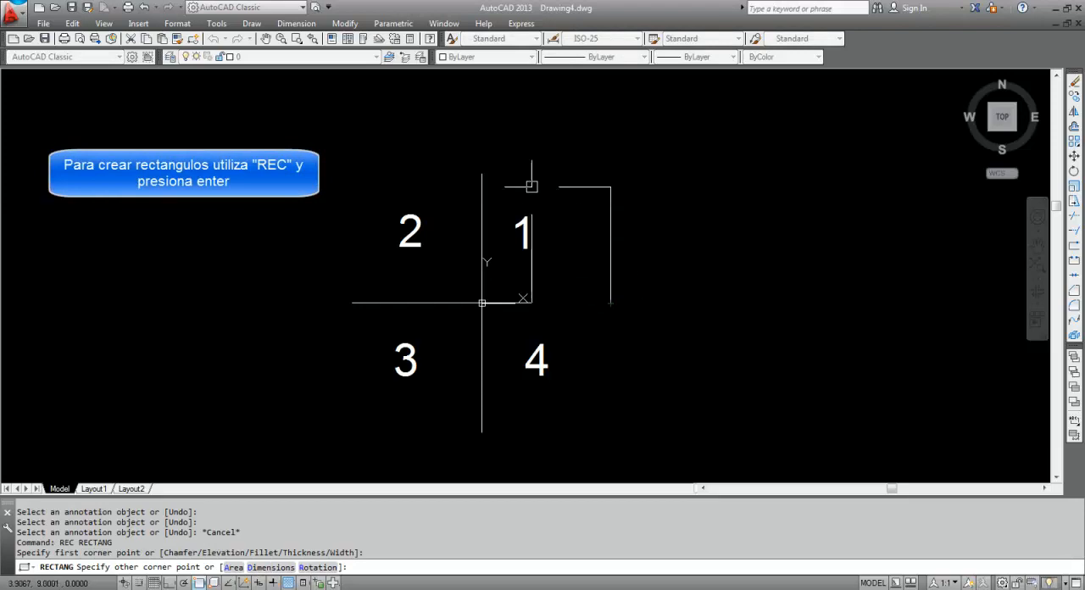
pyautogui.click(485, 172)
pyautogui.press('Return')
pyautogui.click(474, 177)
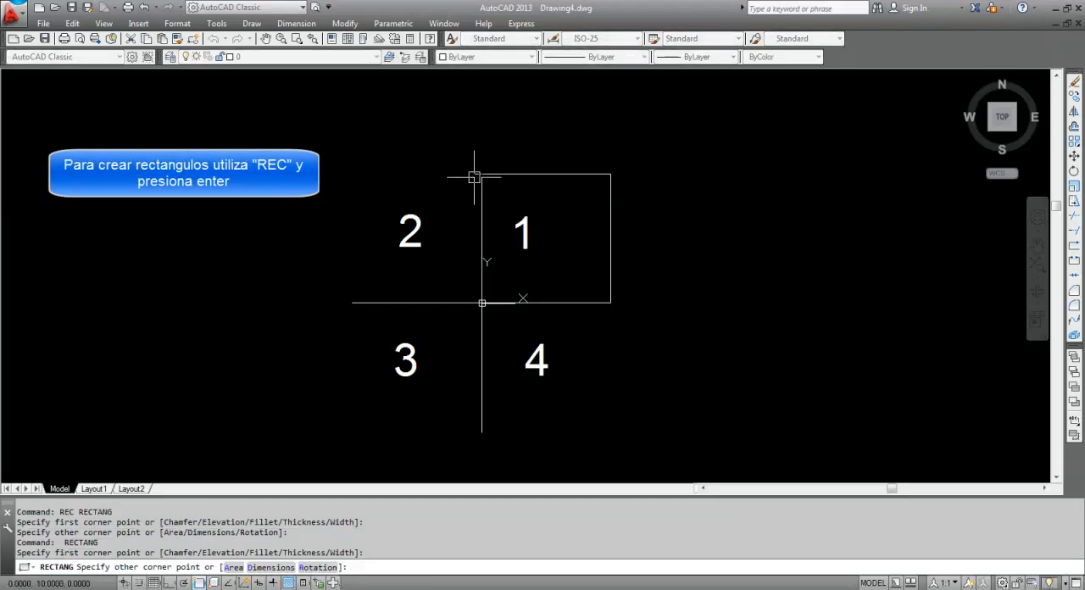
pyautogui.click(352, 303)
pyautogui.press('Return')
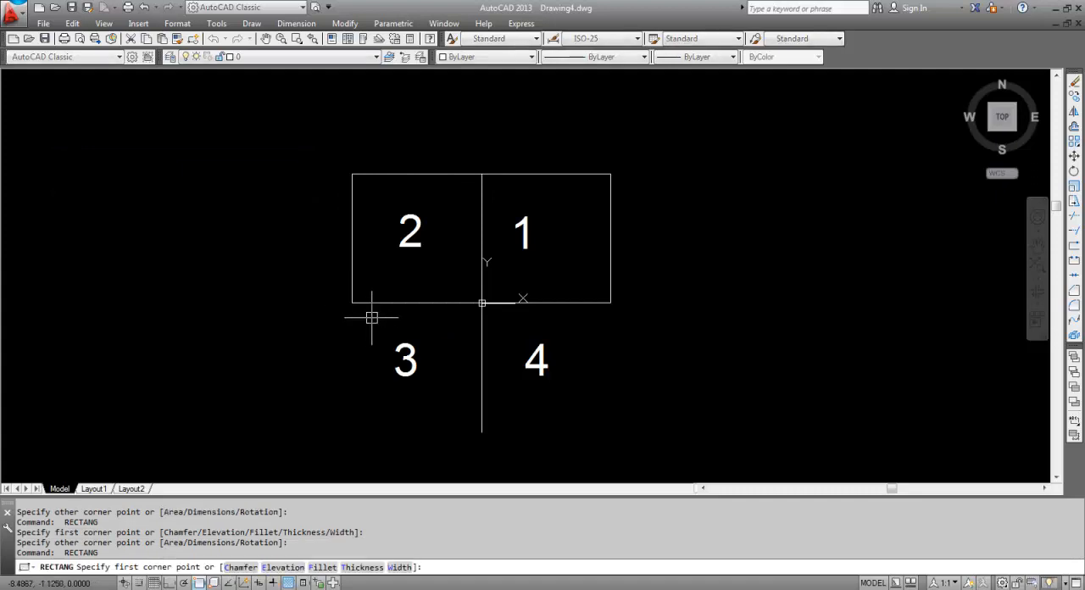
pyautogui.press('Escape')
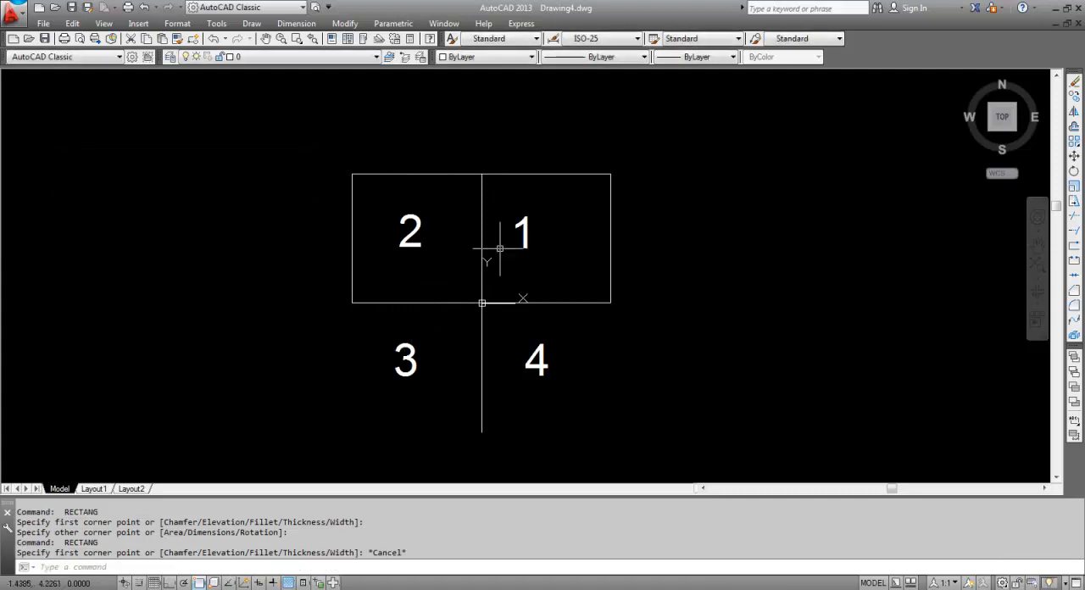
# Set up a hatch for the rectangles of quadrants 1 and 2 with the SOLID pattern in Magenta
pyautogui.click(654, 205)
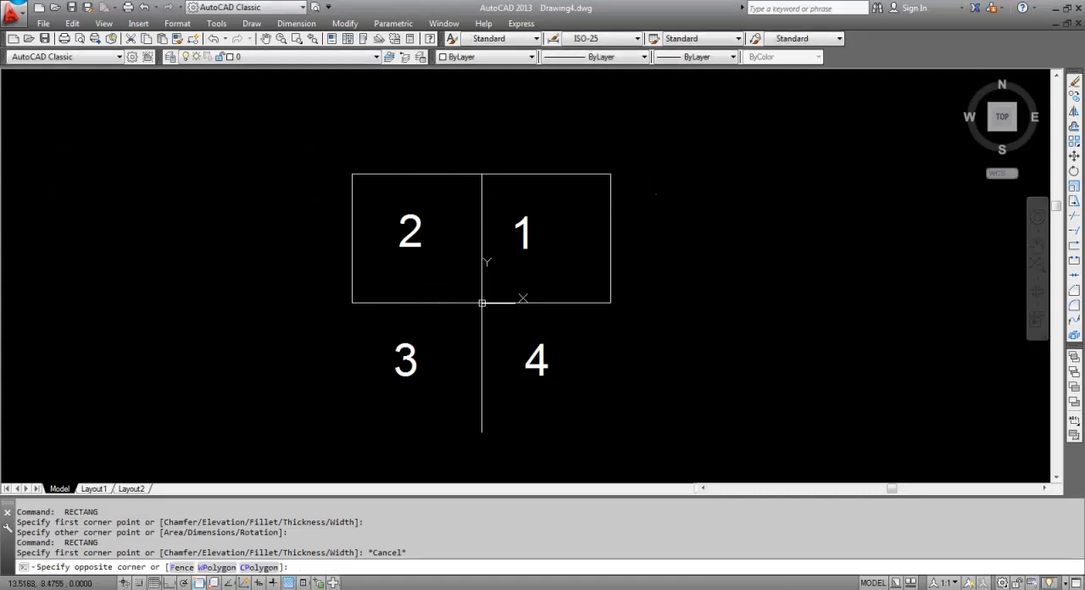
pyautogui.click(448, 182)
pyautogui.click(435, 172)
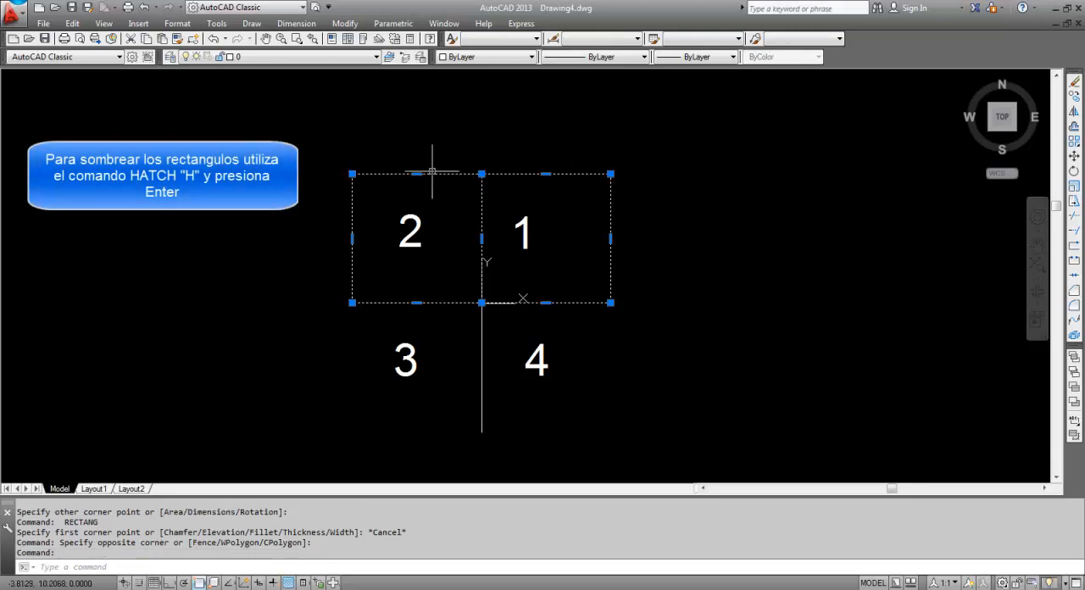
pyautogui.write('h')
pyautogui.press('Return')
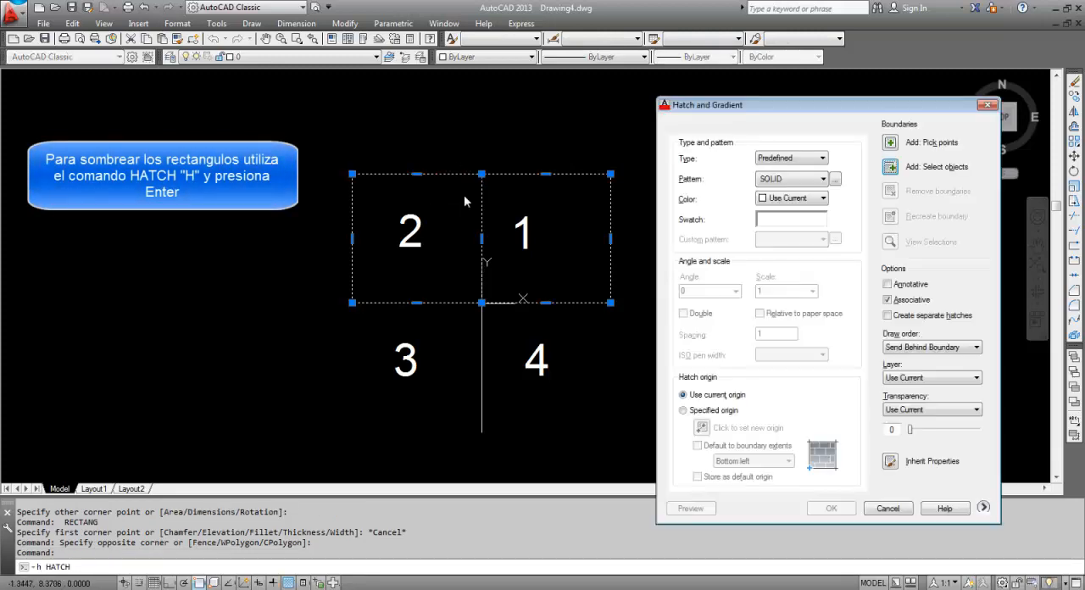
pyautogui.click(822, 198)
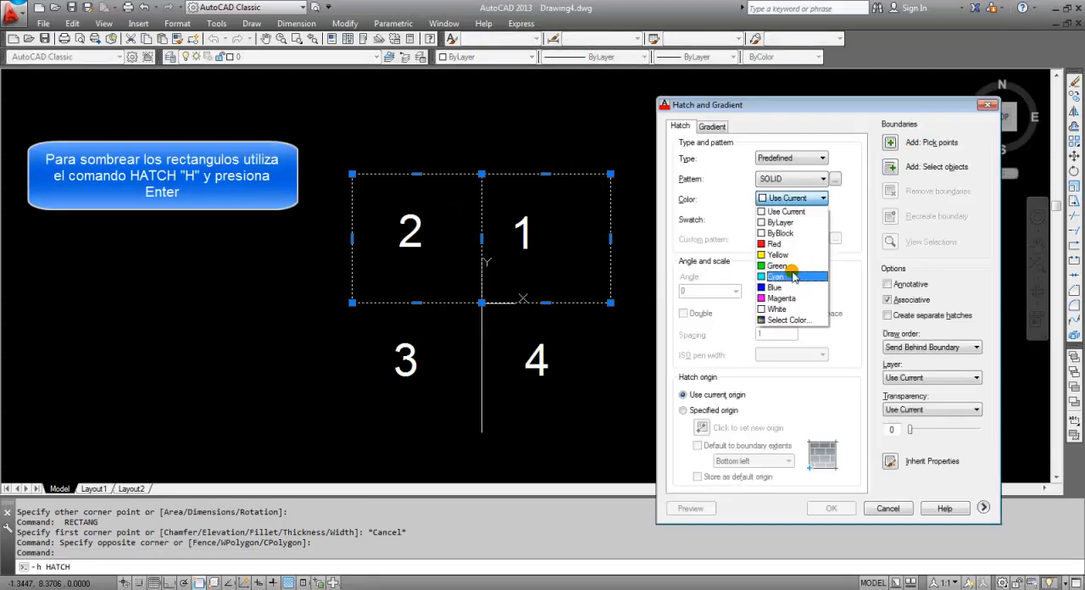
pyautogui.click(788, 300)
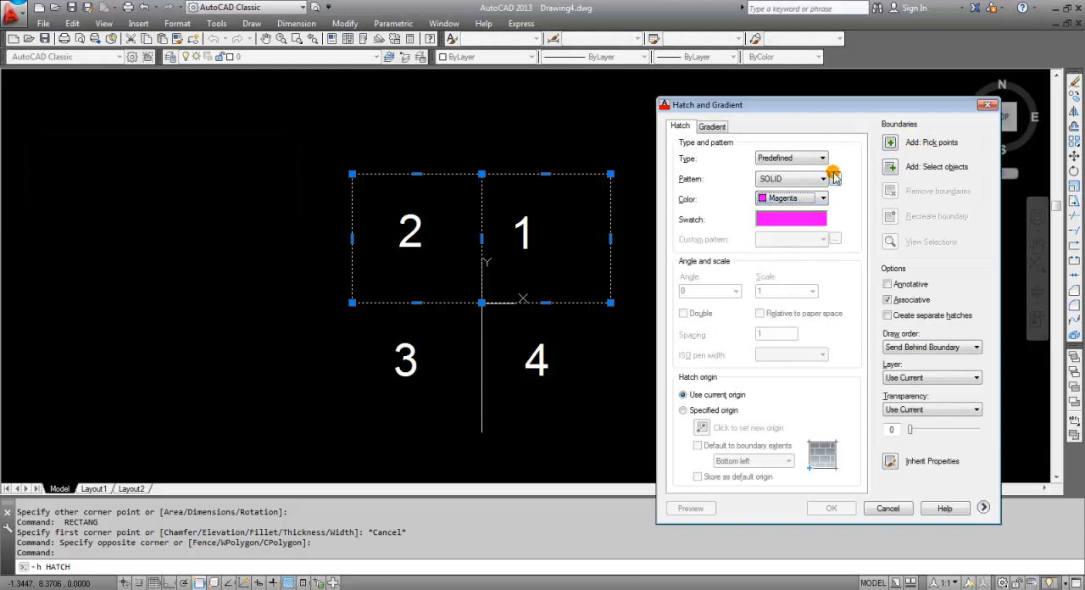
# Choose the rectangles around quadrants 1 and 2 as hatch boundaries and apply the magenta fill
pyautogui.click(891, 167)
pyautogui.click(590, 174)
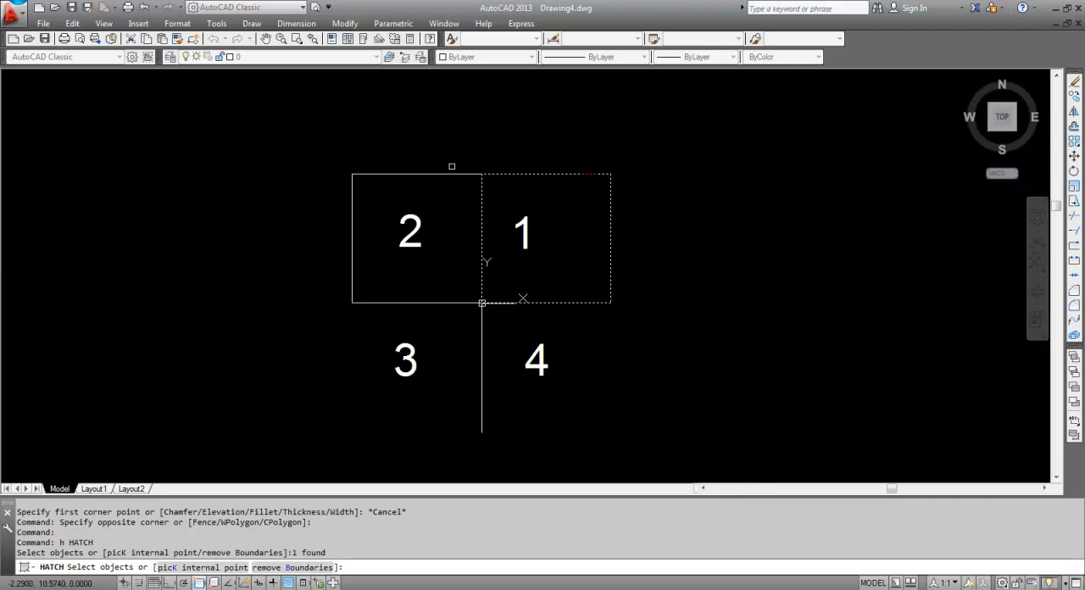
pyautogui.click(452, 173)
pyautogui.rightClick(449, 175)
pyautogui.click(480, 183)
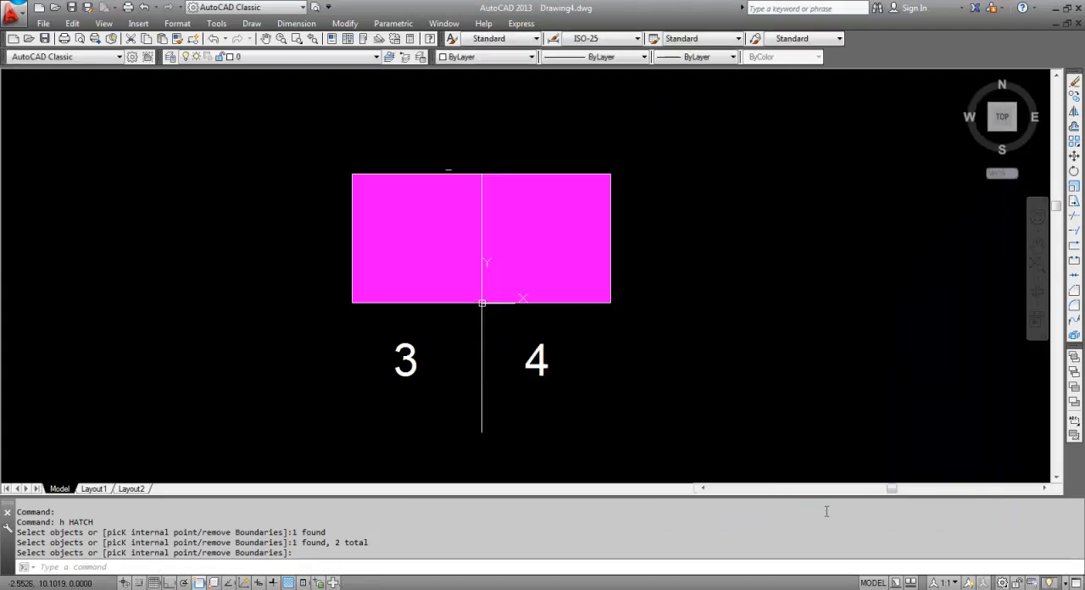
pyautogui.click(824, 512)
pyautogui.press('Escape')
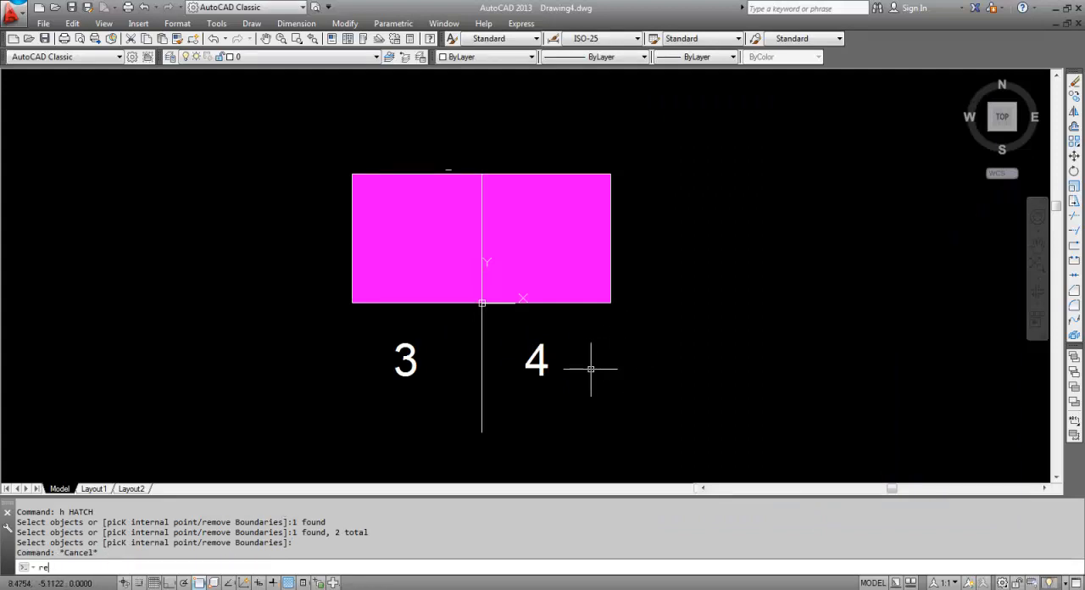
# Draw rectangles enclosing quadrants 3 and 4, snapping opposite corners to the endpoints of the axis lines
pyautogui.write('rec')
pyautogui.press('Return')
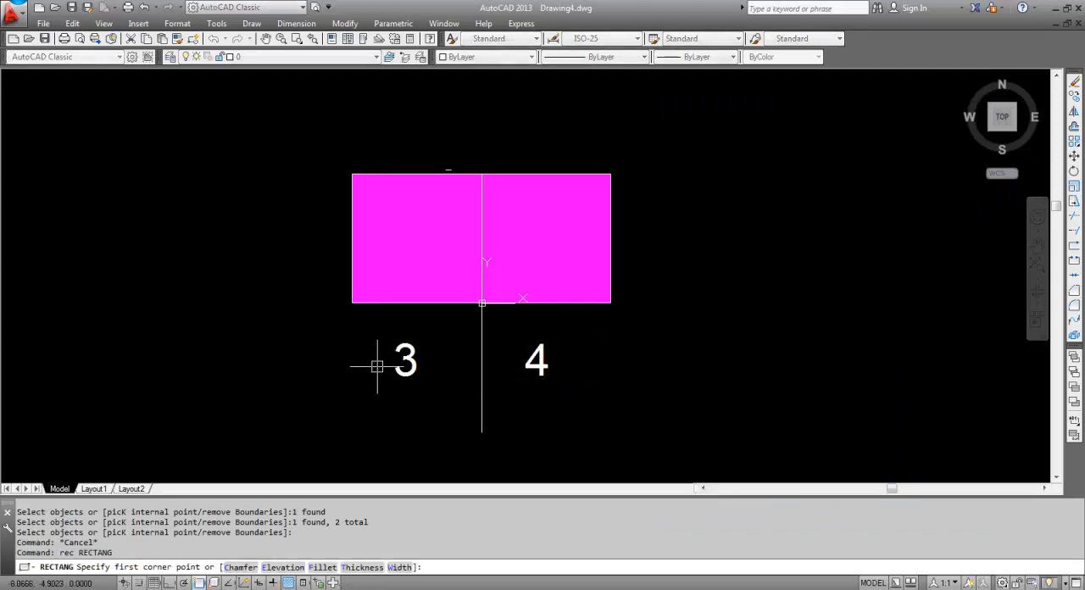
pyautogui.click(352, 304)
pyautogui.click(483, 432)
pyautogui.press('Return')
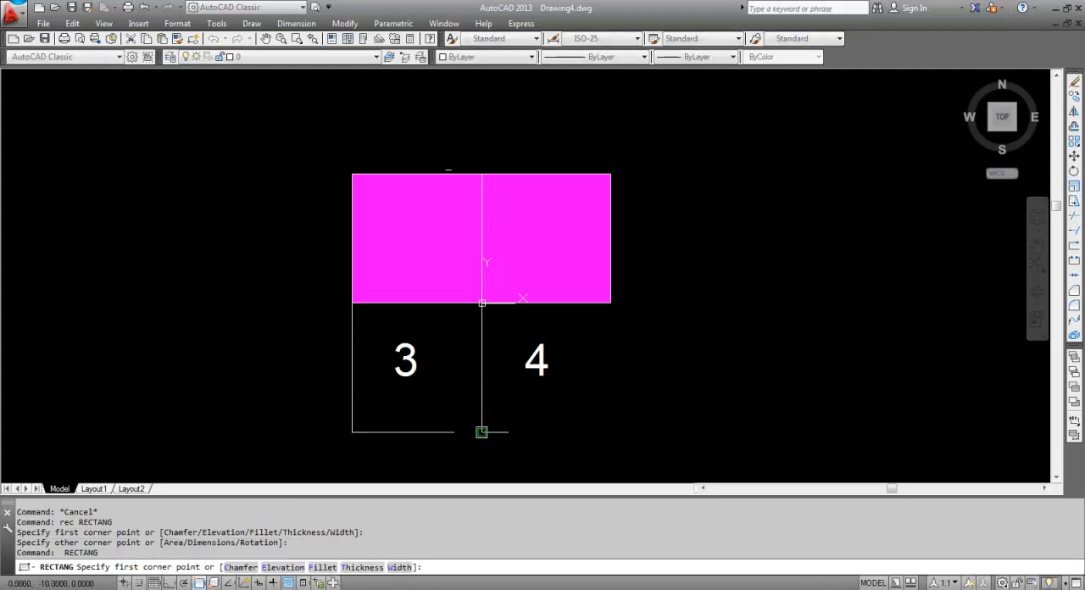
pyautogui.click(483, 432)
pyautogui.click(611, 302)
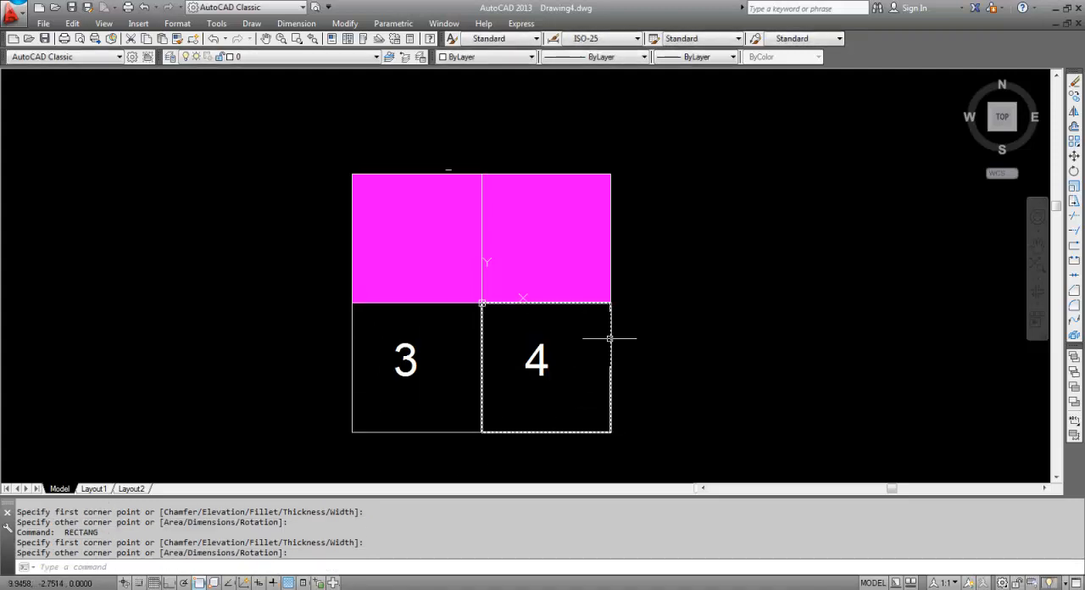
pyautogui.press('Escape')
# Set up a hatch for the rectangles of quadrants 3 and 4 with the SOLID pattern in Yellow
pyautogui.click(610, 339)
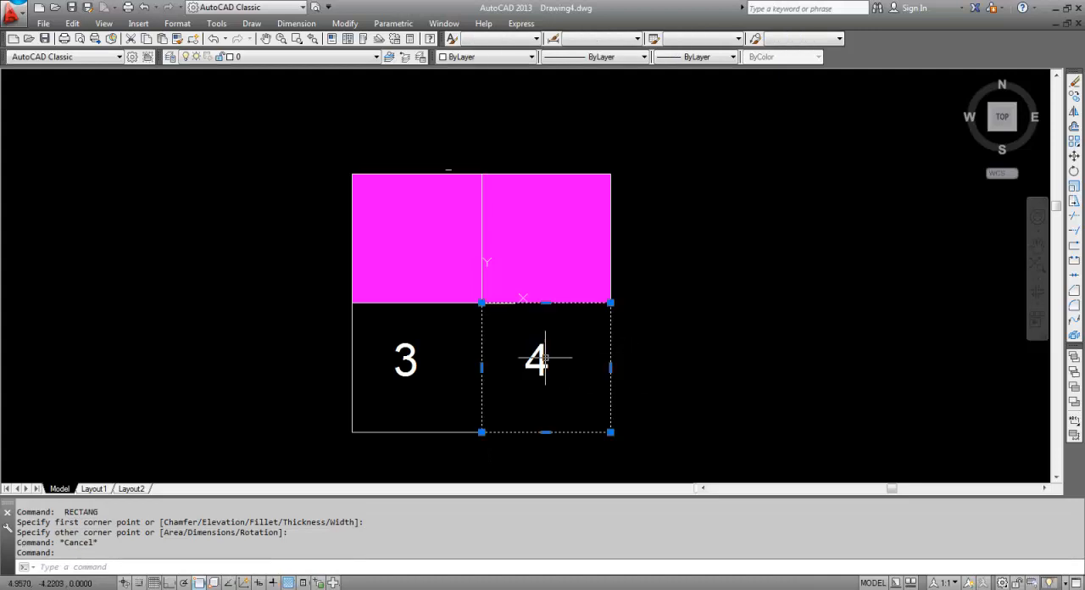
pyautogui.click(353, 358)
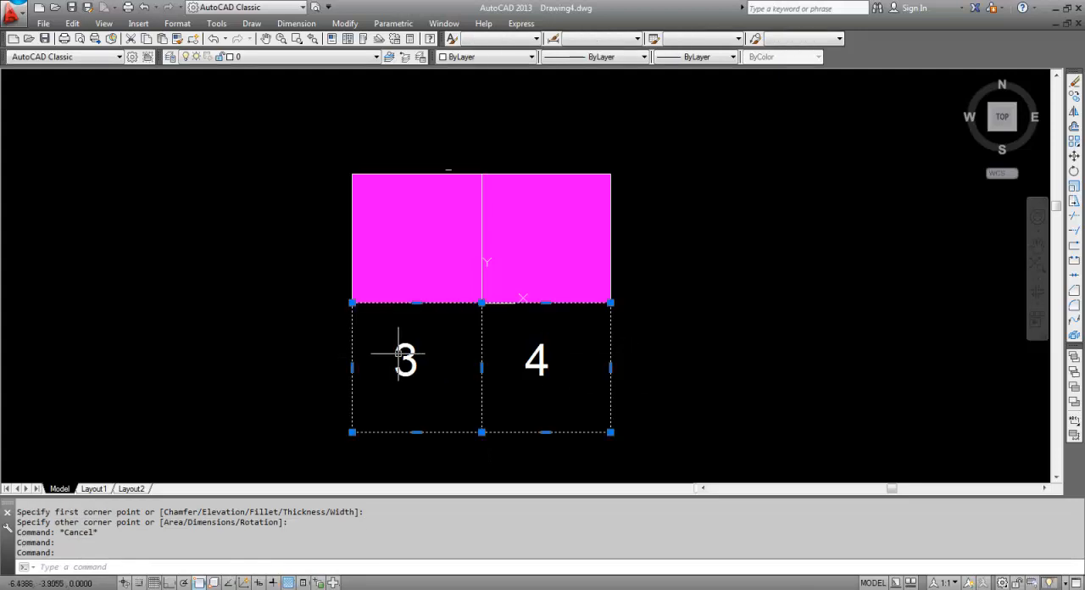
pyautogui.write('h')
pyautogui.press('Return')
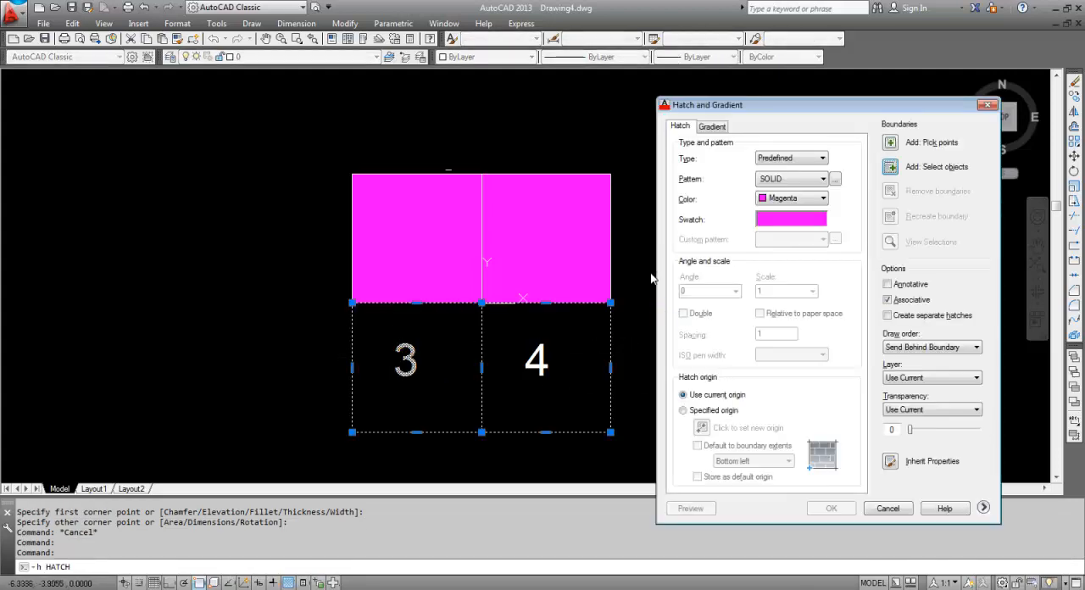
pyautogui.click(787, 223)
pyautogui.click(763, 216)
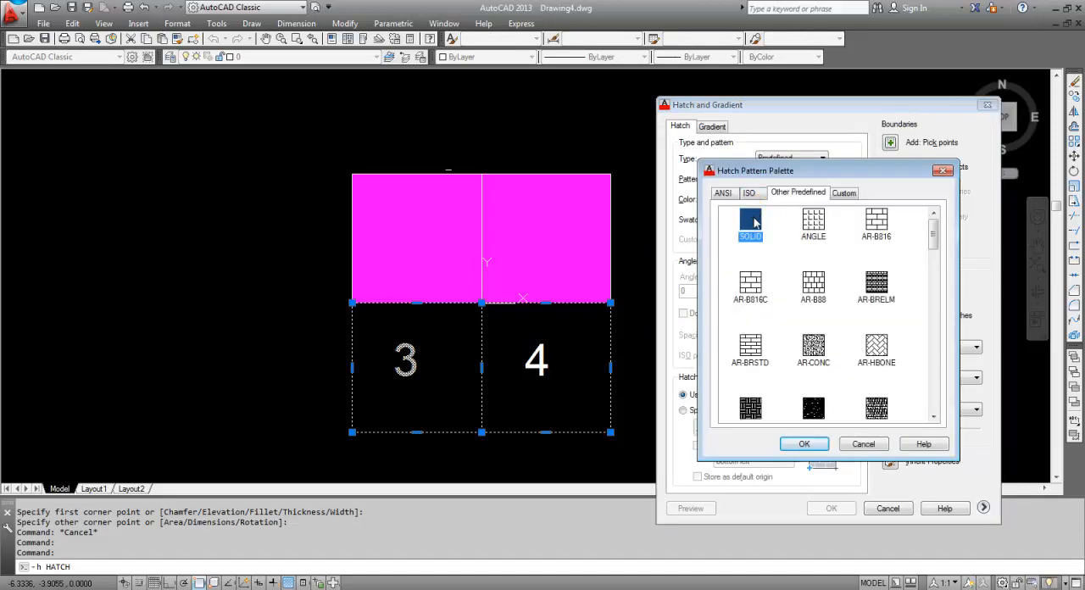
pyautogui.doubleClick(757, 222)
pyautogui.click(814, 197)
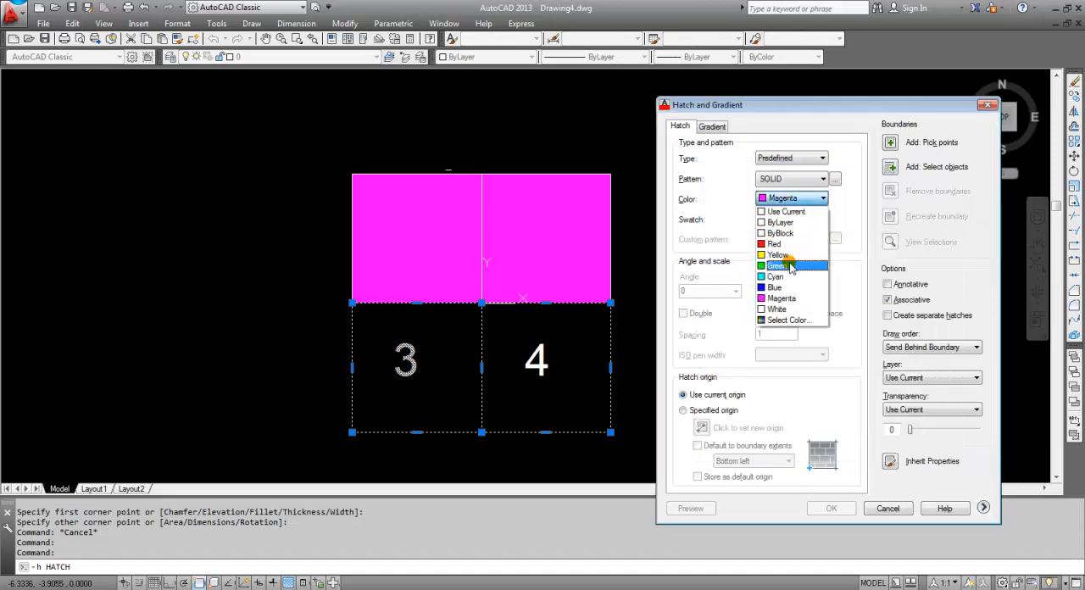
pyautogui.click(788, 255)
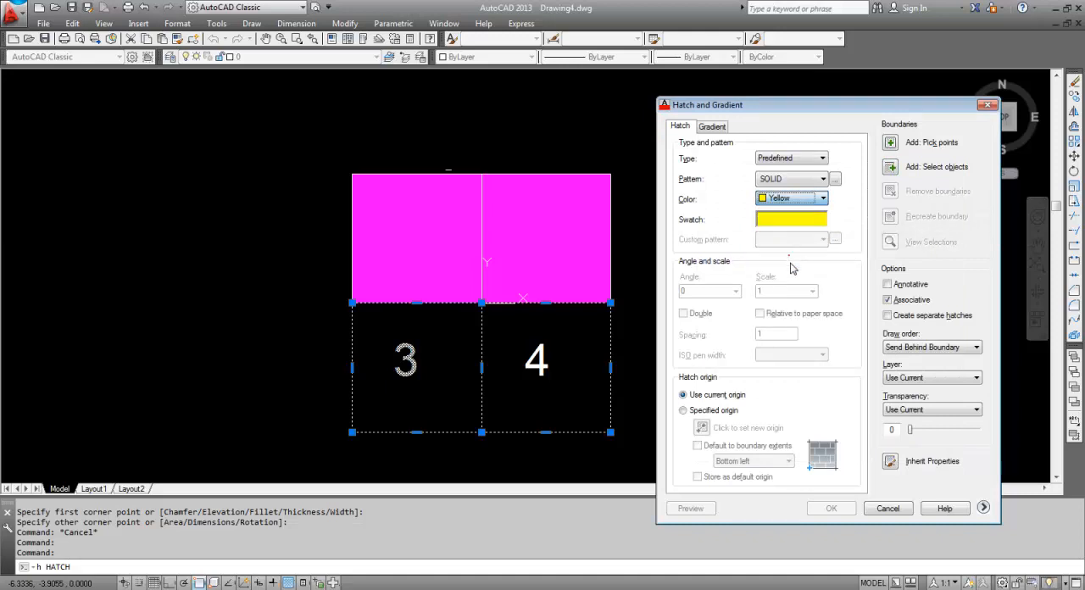
# Choose the rectangles around quadrants 3 and 4 as hatch boundaries and apply the yellow fill
pyautogui.click(890, 166)
pyautogui.click(611, 350)
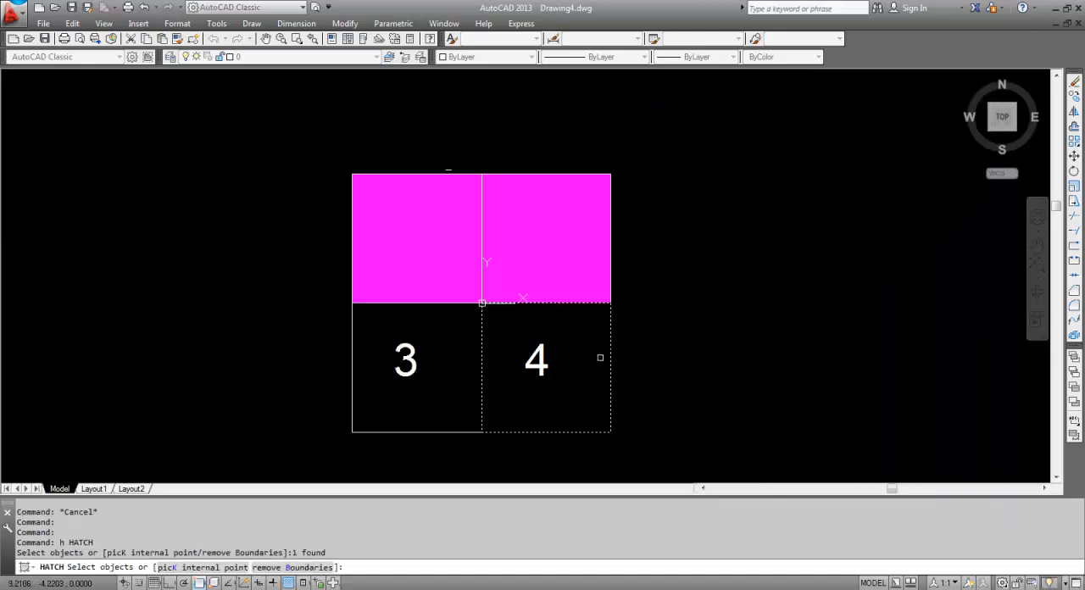
pyautogui.click(353, 358)
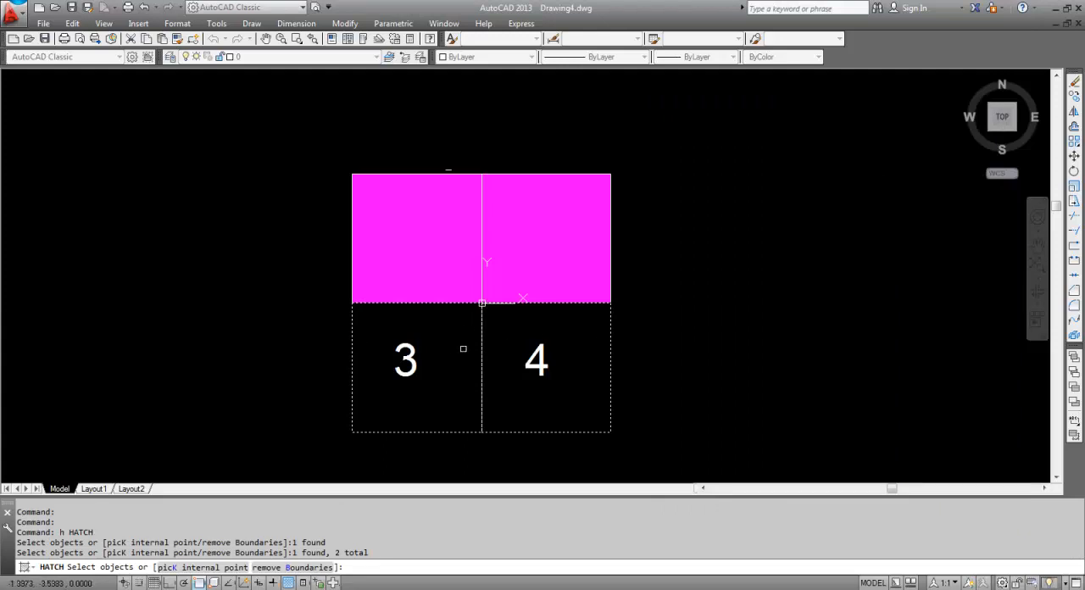
pyautogui.press('Return')
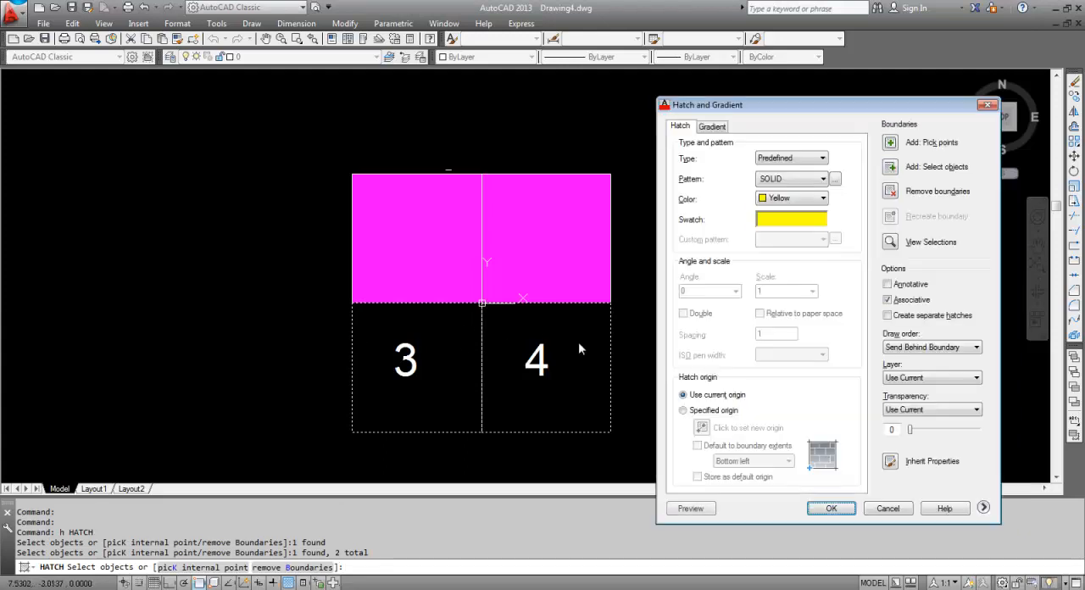
pyautogui.click(830, 508)
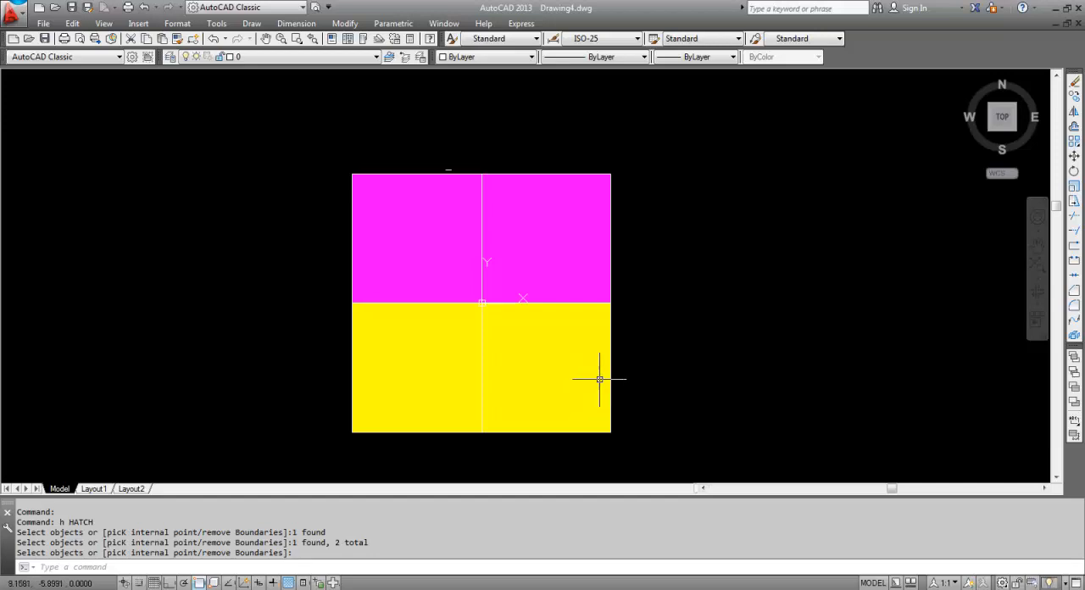
pyautogui.press('Escape')
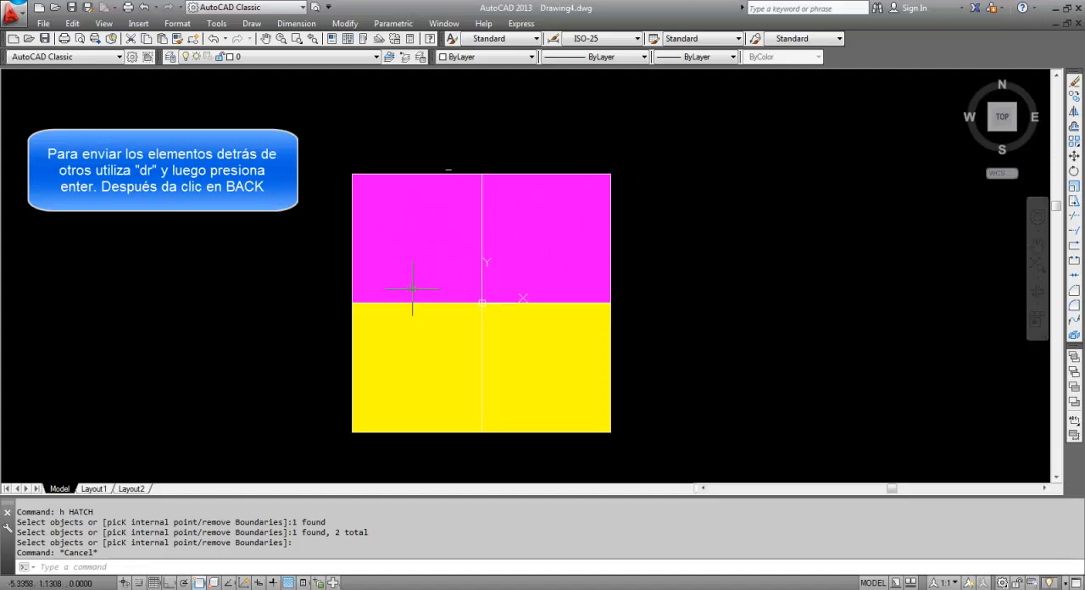
# Send the magenta hatch and the yellow hatch to the back of the draw order
pyautogui.click(577, 195)
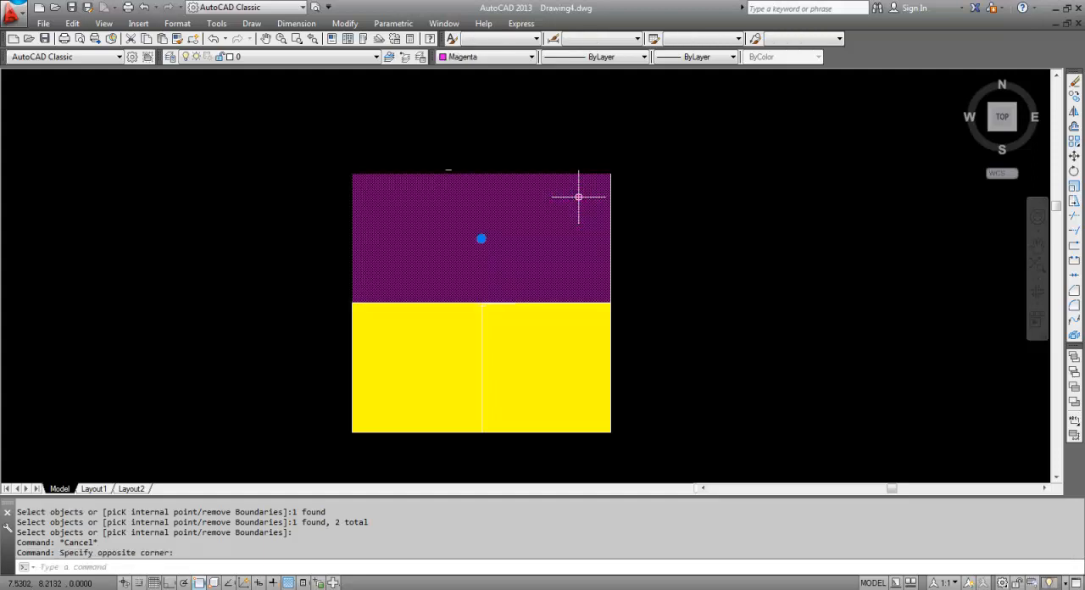
pyautogui.write('dr')
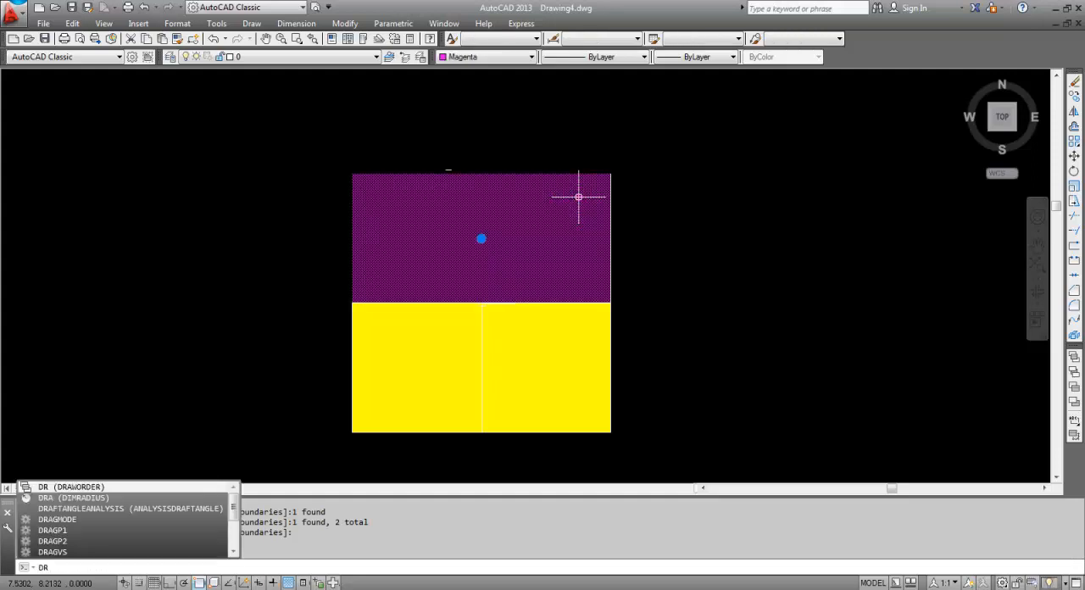
pyautogui.press('Return')
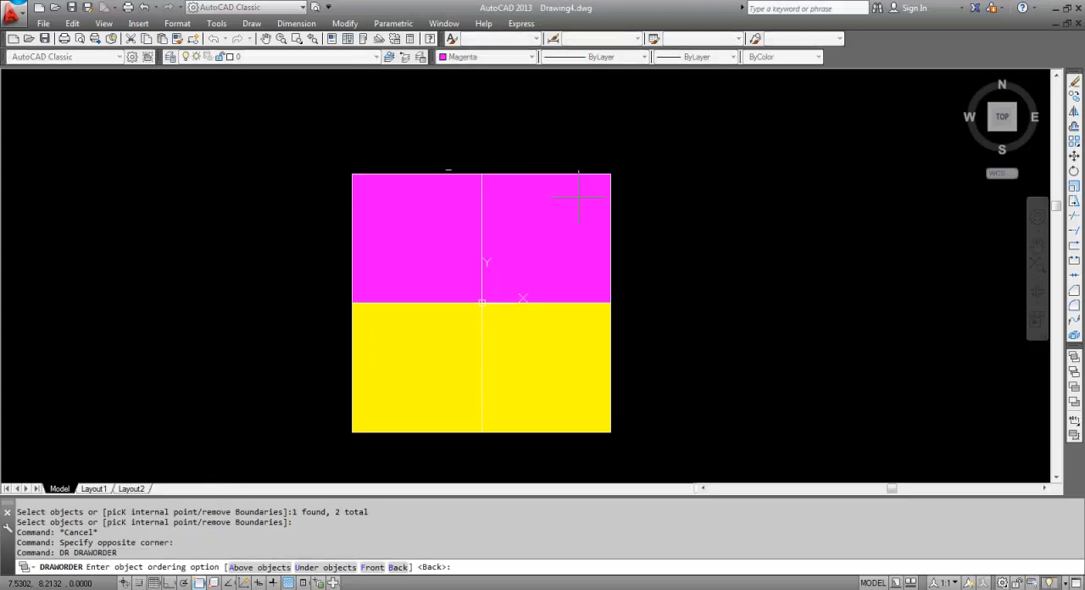
pyautogui.click(396, 567)
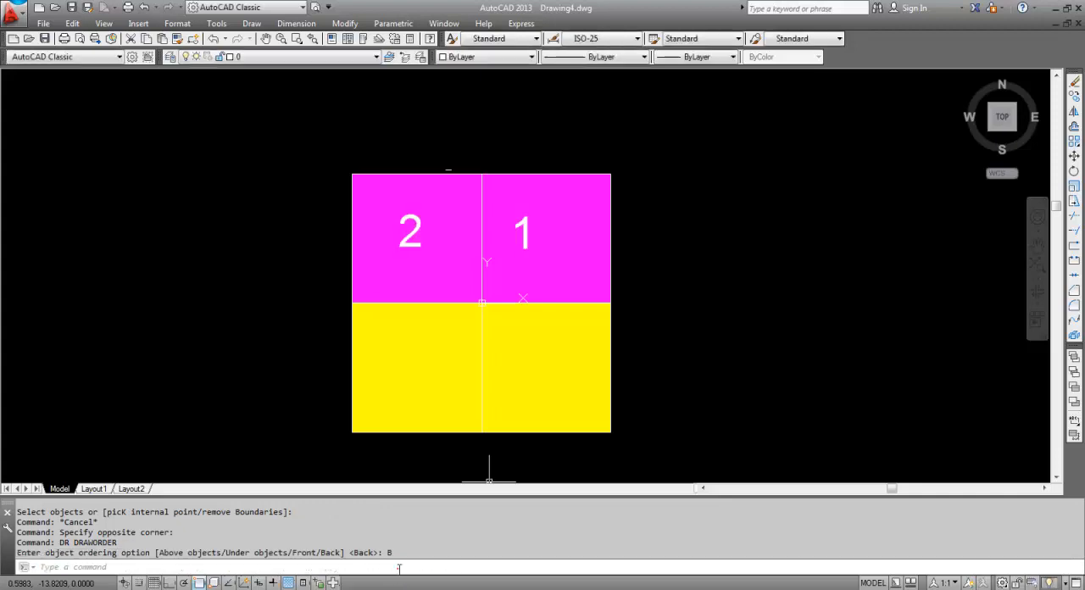
pyautogui.click(590, 341)
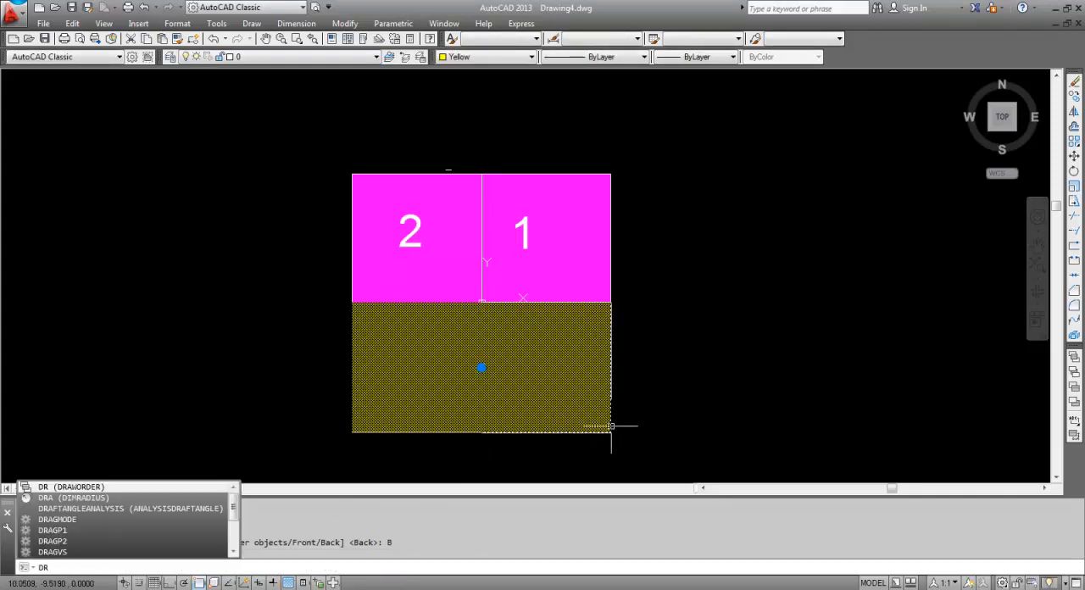
pyautogui.press('Return')
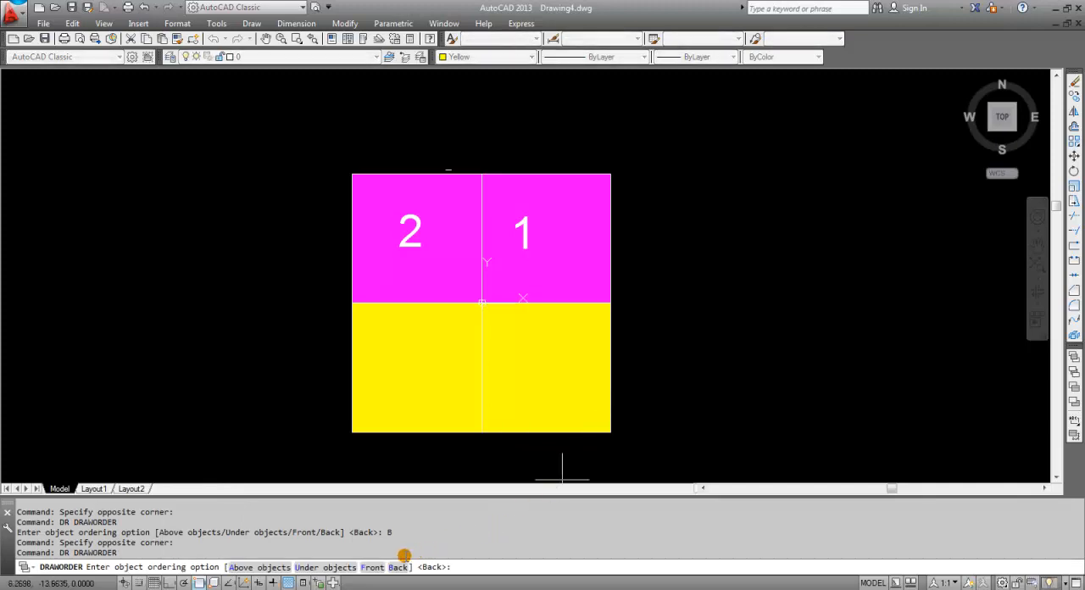
pyautogui.click(396, 567)
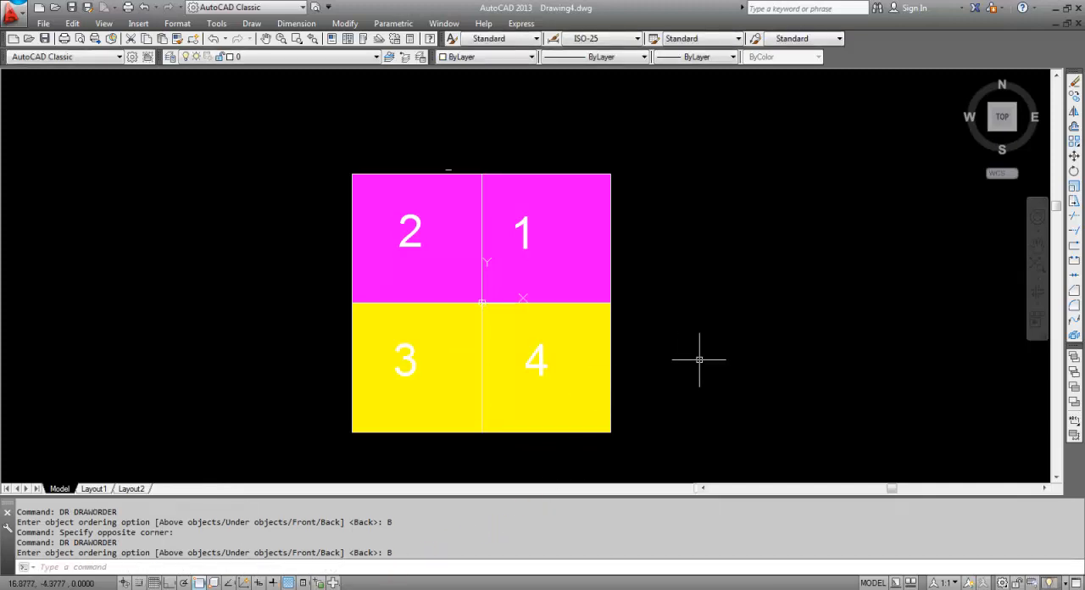
# Add the multiline text "este +" just outside the east end of the X axis, widening its frame to fit one line
pyautogui.middleClick(727, 357)
pyautogui.write('t')
pyautogui.press('Return')
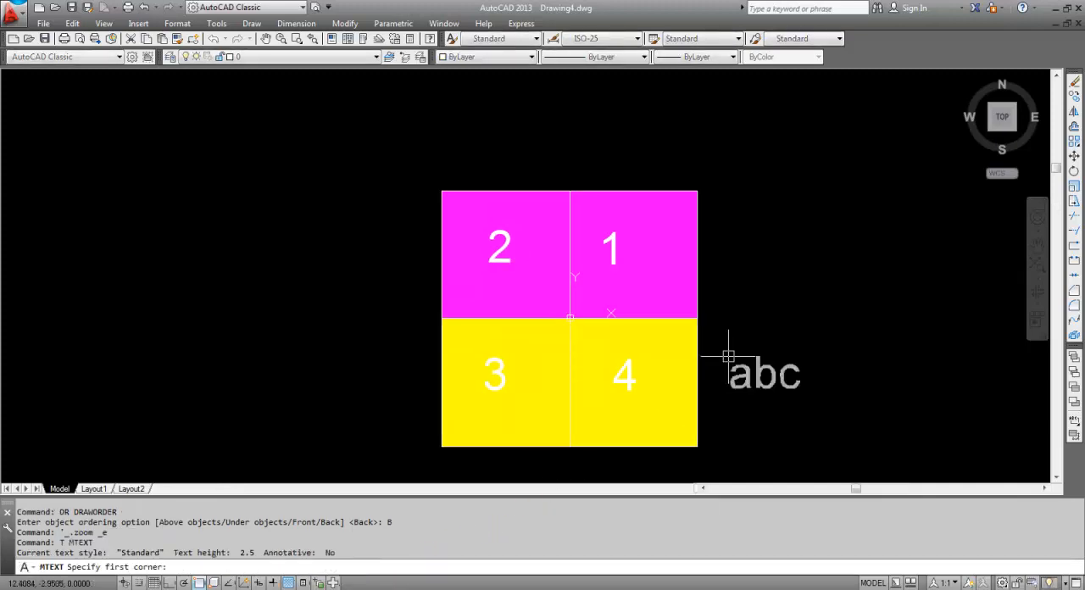
pyautogui.click(717, 307)
pyautogui.click(780, 333)
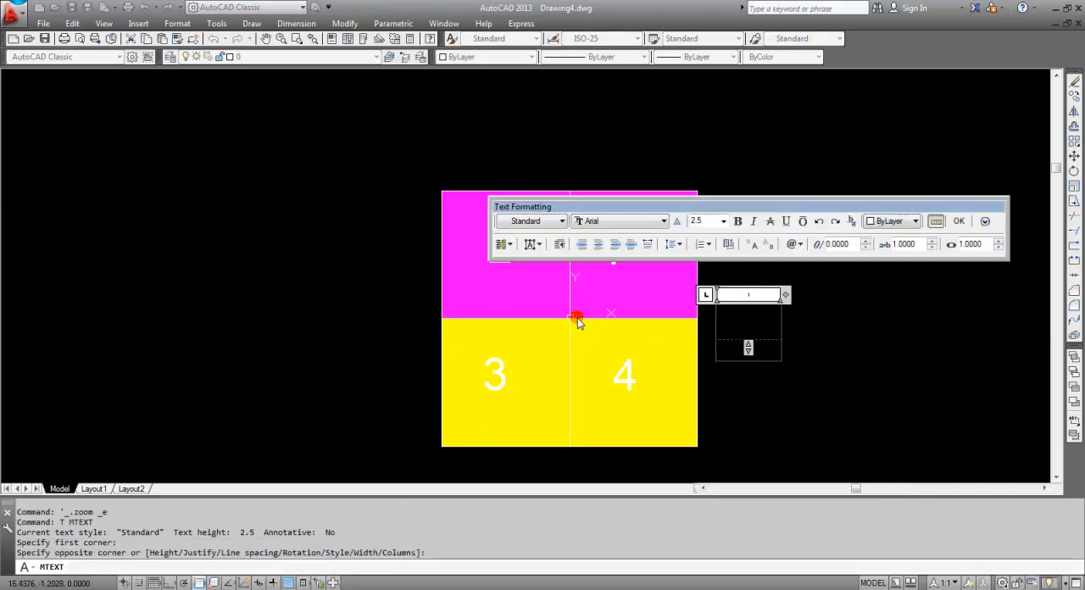
pyautogui.click(674, 317)
pyautogui.write('este')
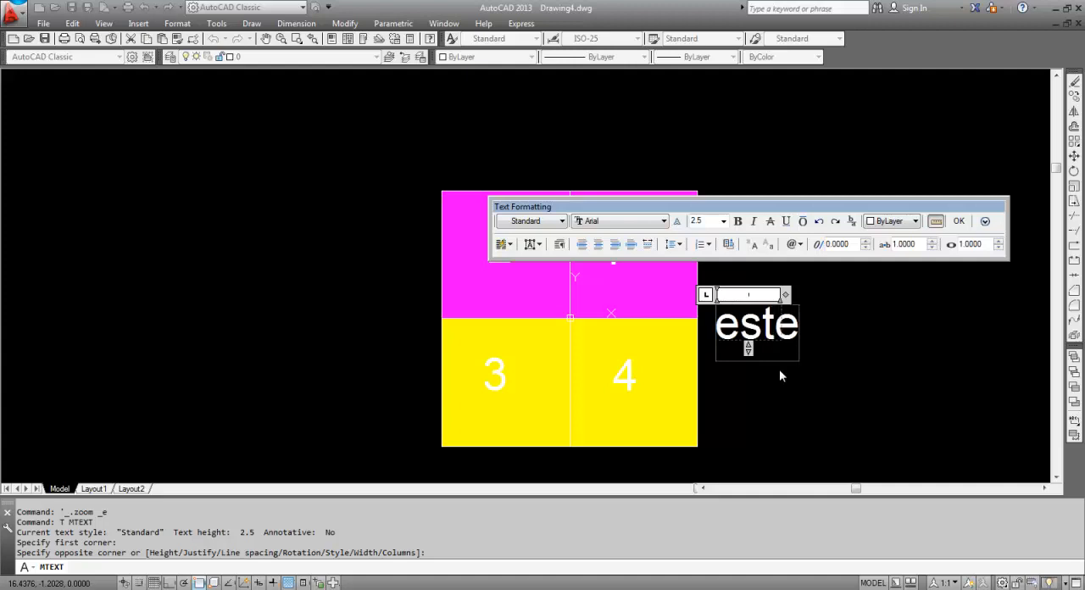
pyautogui.press('Return')
pyautogui.write('+')
pyautogui.click(770, 295)
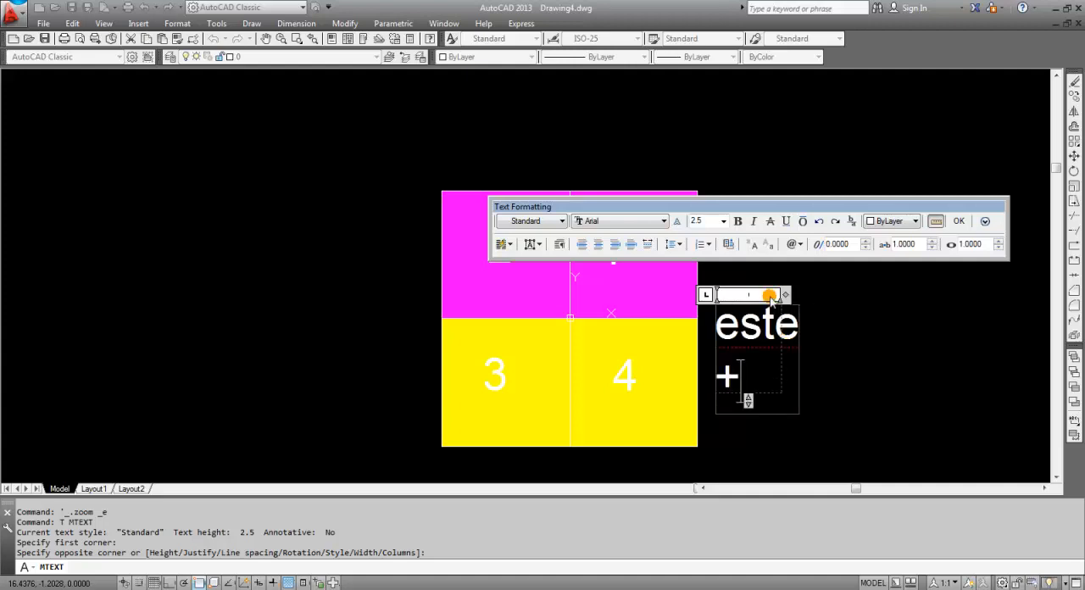
pyautogui.moveTo(785, 295); pyautogui.dragTo(852, 295)
pyautogui.press('Escape')
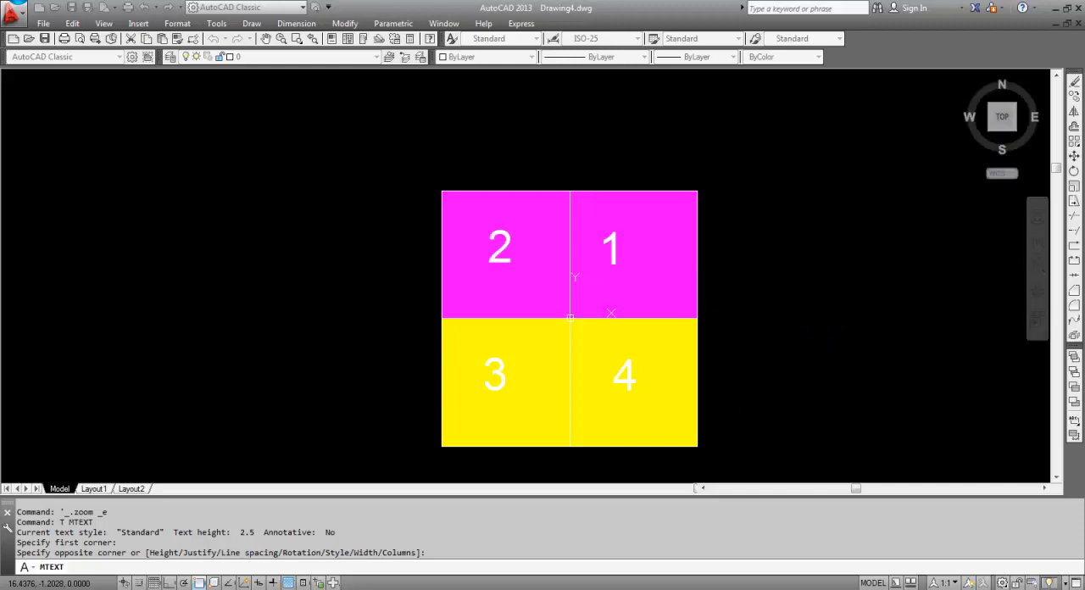
# Copy the "este +" label to the north, west and south sides of the coloured quadrants
pyautogui.click(839, 366)
pyautogui.click(744, 289)
pyautogui.write('Co')
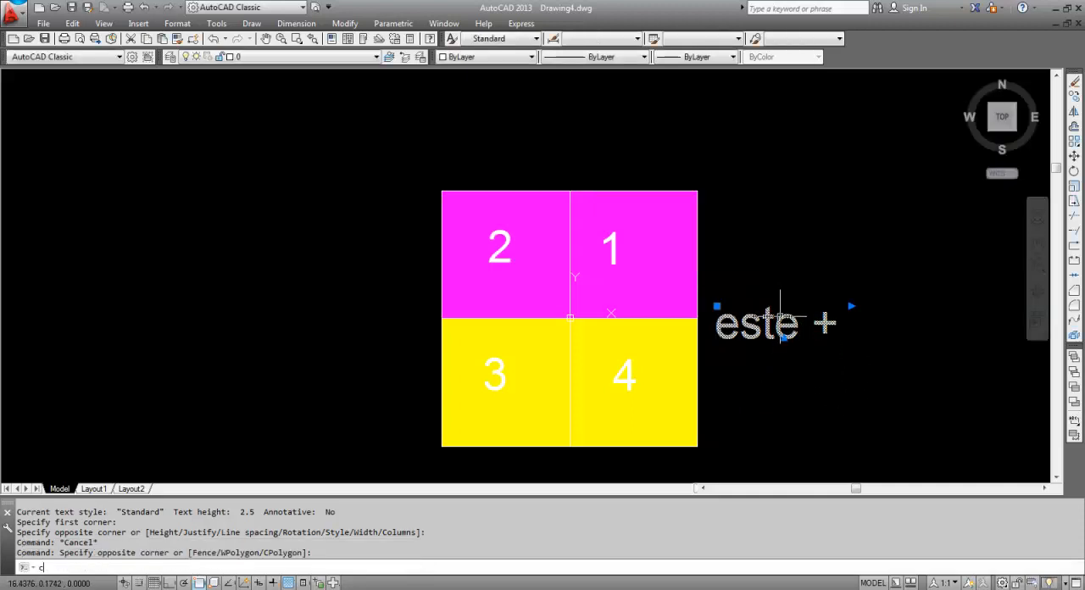
pyautogui.press('Return')
pyautogui.click(926, 405)
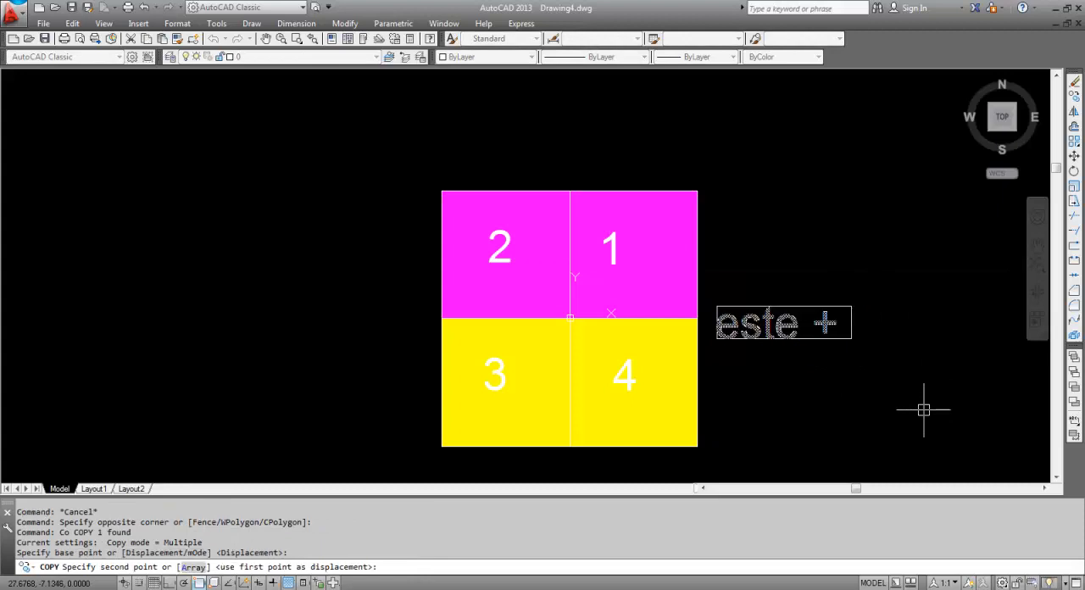
pyautogui.click(729, 259)
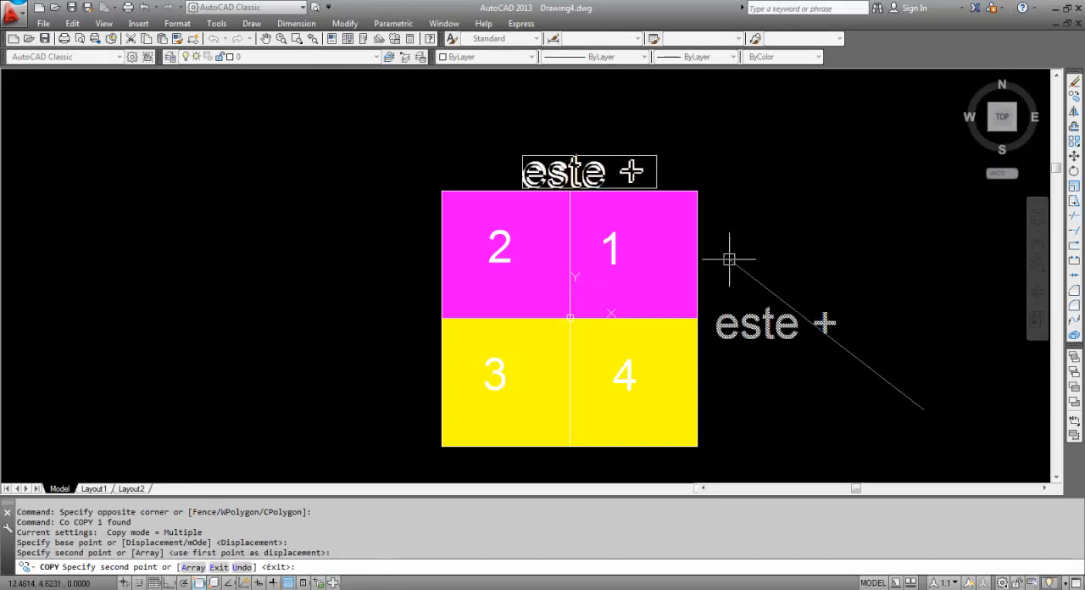
pyautogui.click(516, 403)
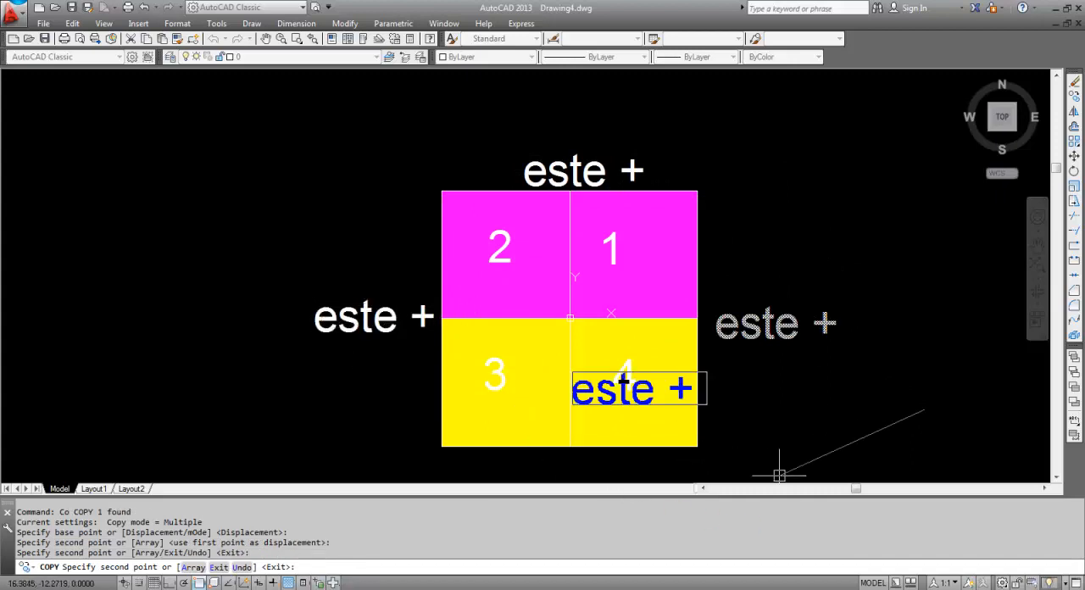
pyautogui.moveTo(765, 419); pyautogui.dragTo(755, 350, button='middle')
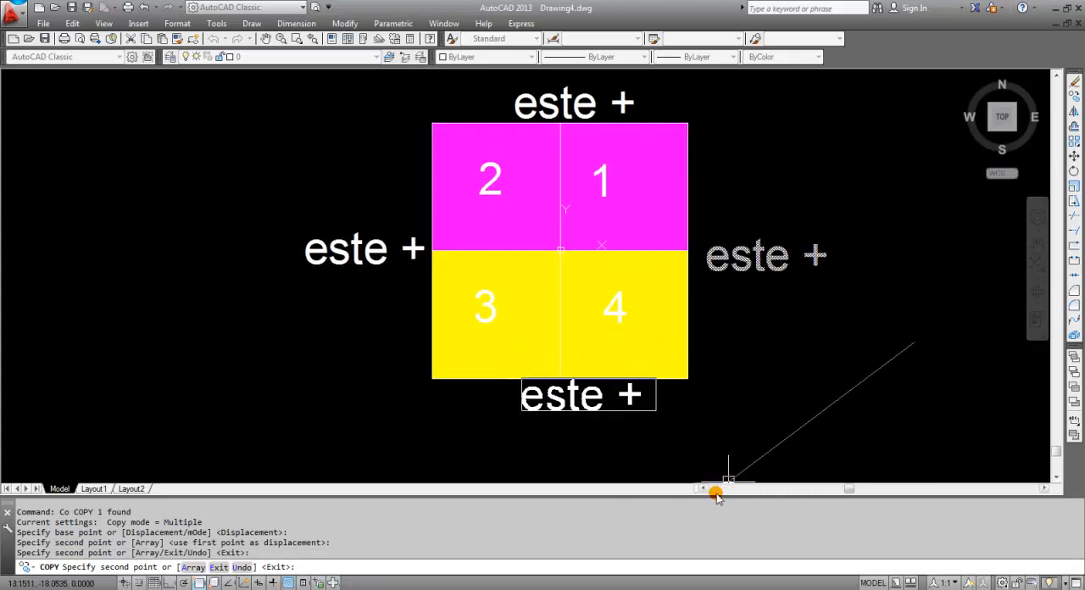
pyautogui.moveTo(714, 461); pyautogui.dragTo(714, 426, button='middle')
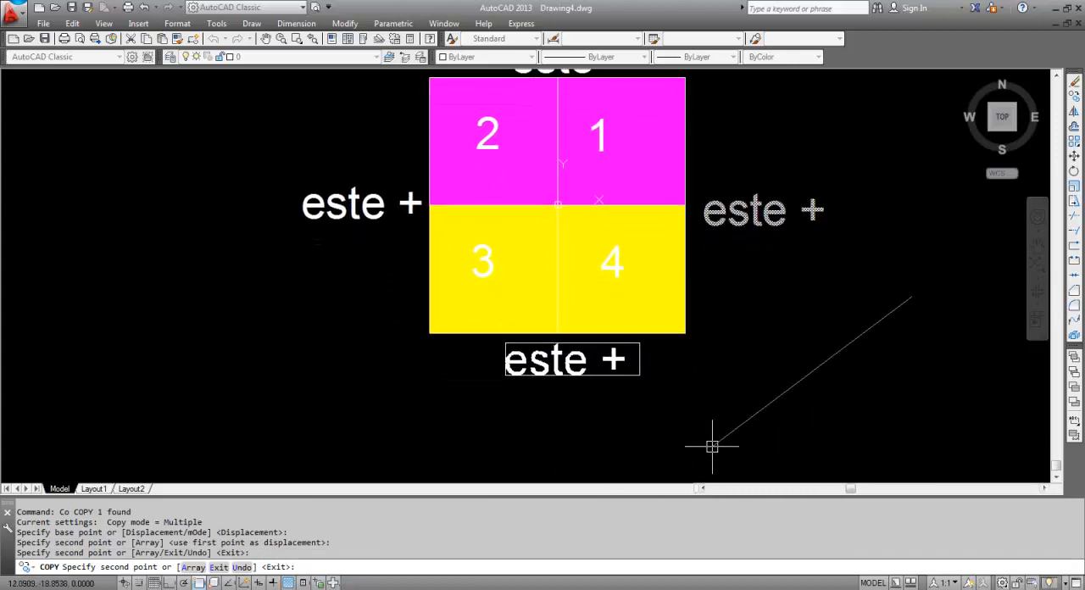
pyautogui.click(716, 441)
pyautogui.press('Escape')
# Change the label above the quadrants to "norte +" and widen its text frame to keep it on one line
pyautogui.scroll(-2, 725, 420)
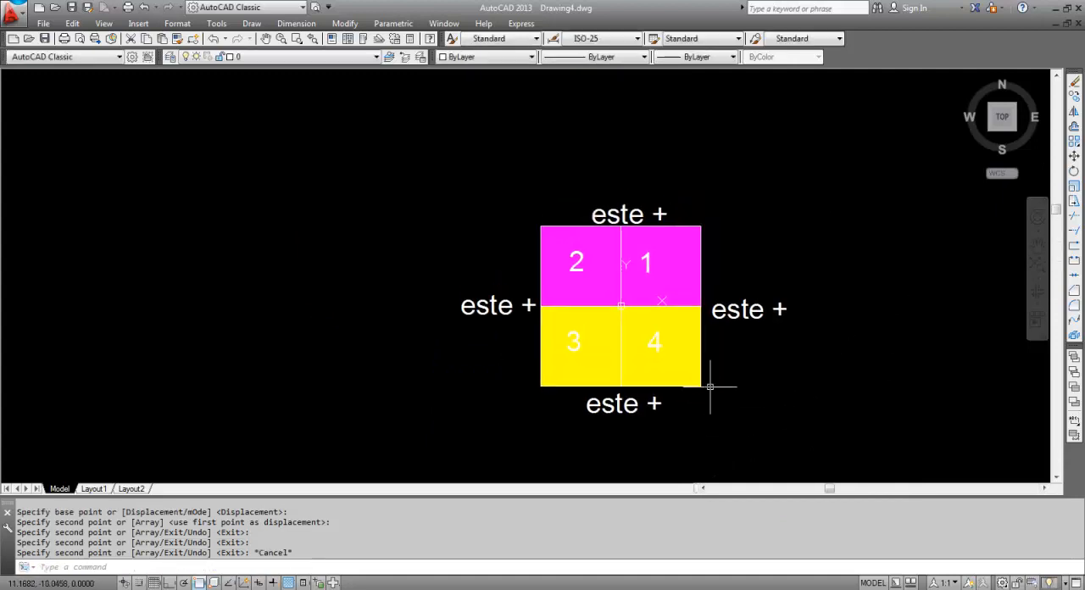
pyautogui.scroll(2, 708, 275)
pyautogui.moveTo(713, 278); pyautogui.dragTo(654, 243, button='middle')
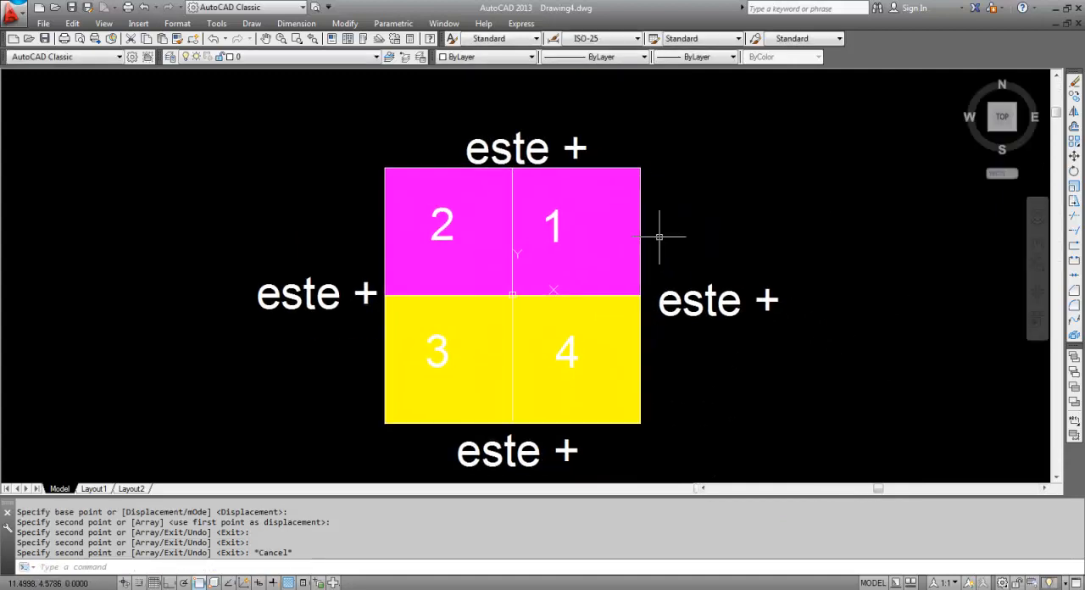
pyautogui.click(562, 145)
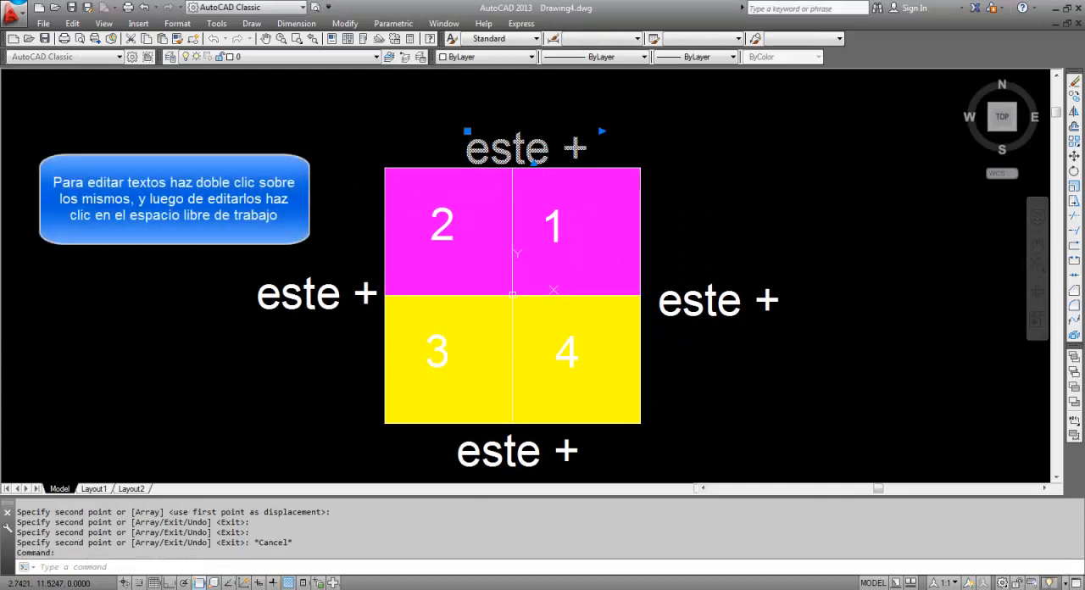
pyautogui.doubleClick(533, 162)
pyautogui.doubleClick(532, 162)
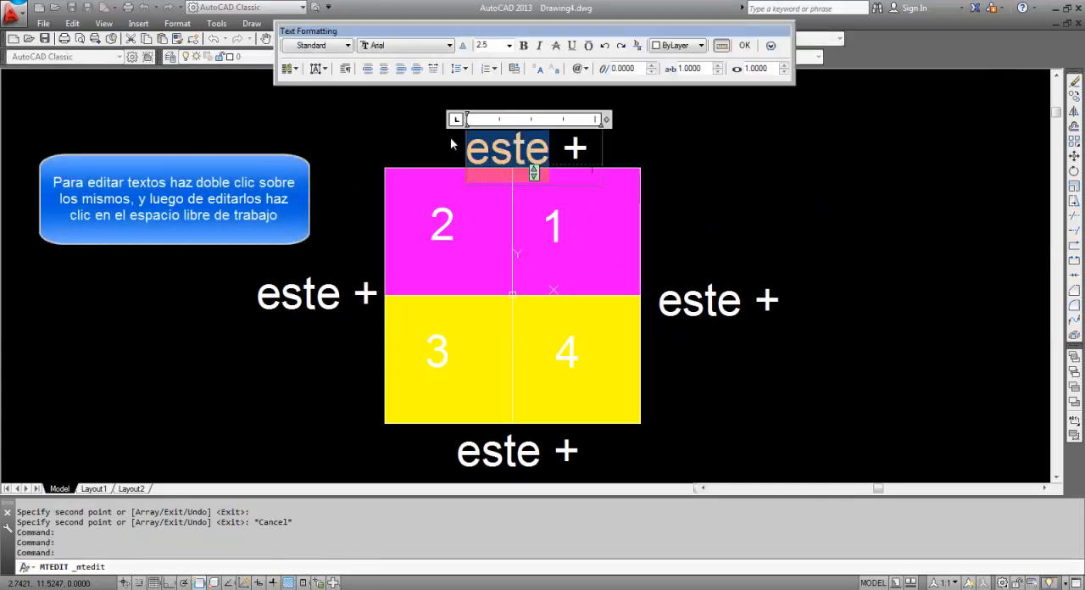
pyautogui.write('norte')
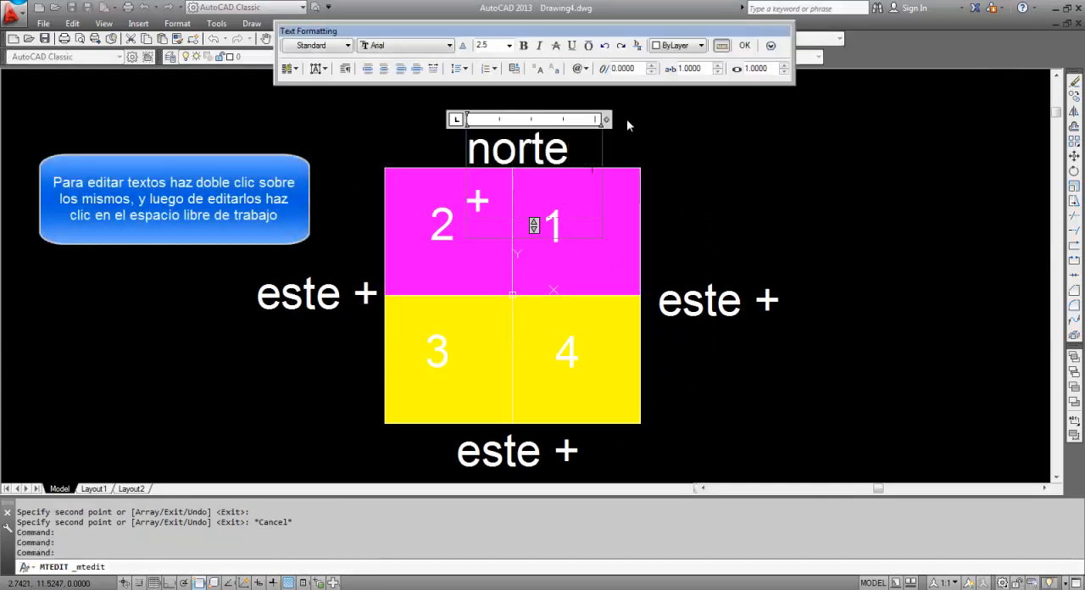
pyautogui.moveTo(606, 118); pyautogui.dragTo(641, 119)
pyautogui.click(680, 184)
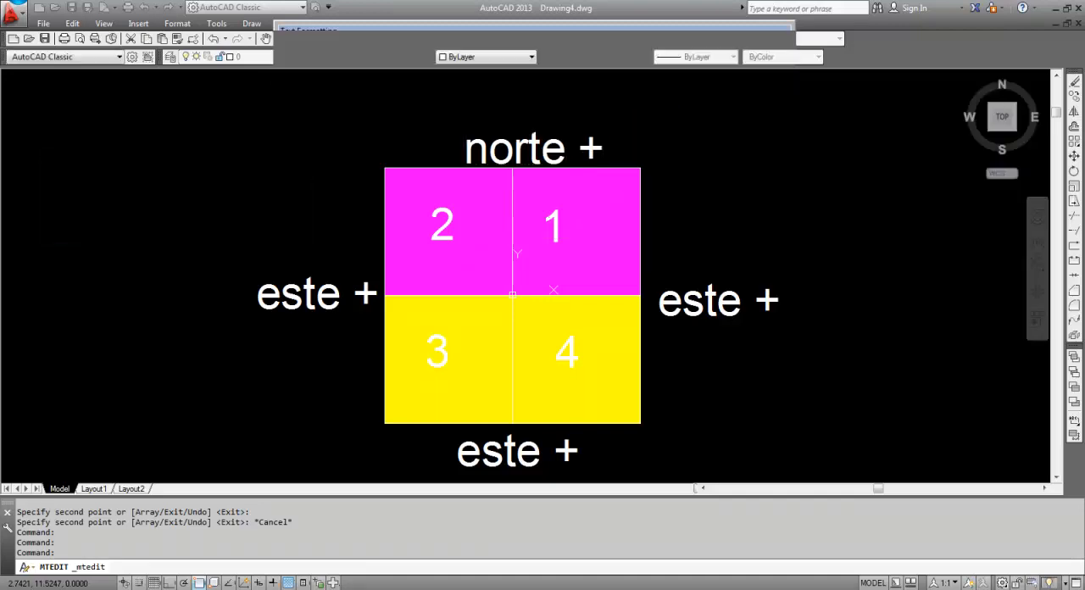
# Change the label west of the quadrants to "oeste -" and widen its text frame to fit one line
pyautogui.doubleClick(266, 296)
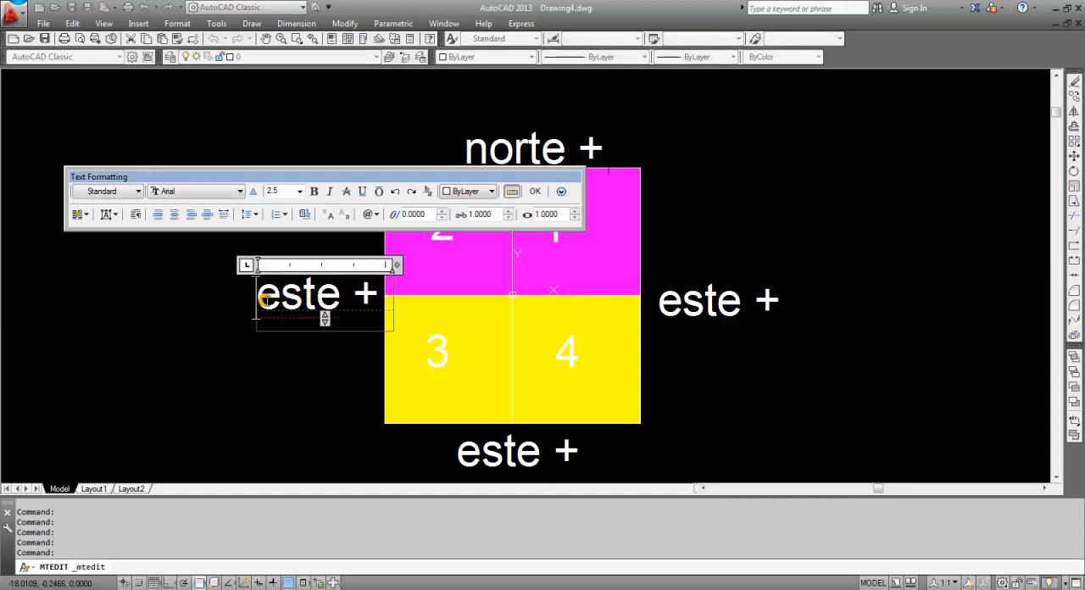
pyautogui.click(259, 296)
pyautogui.write('o')
pyautogui.doubleClick(287, 342)
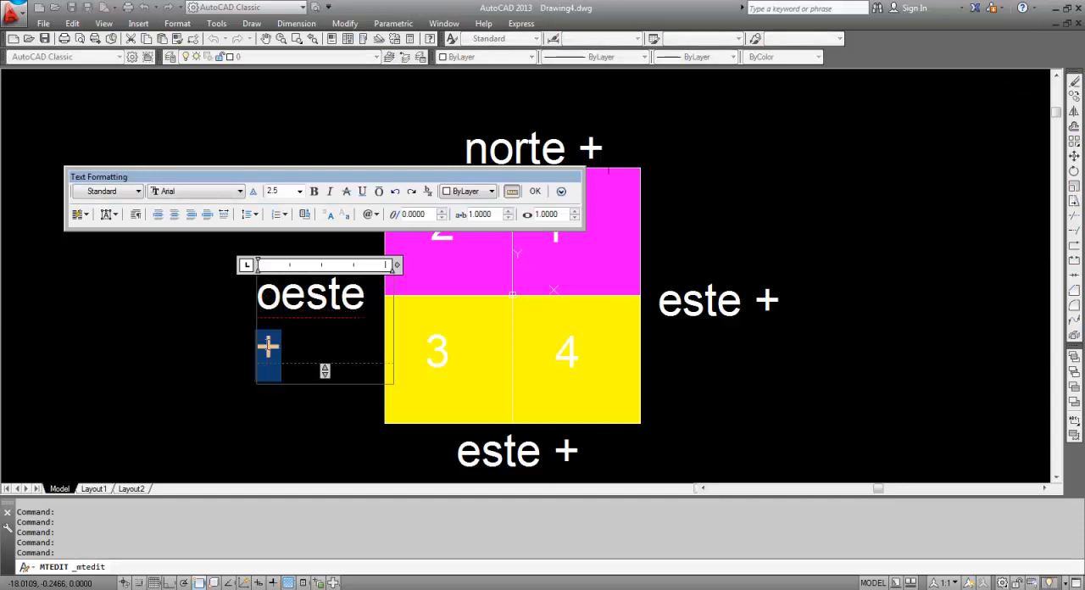
pyautogui.write('-')
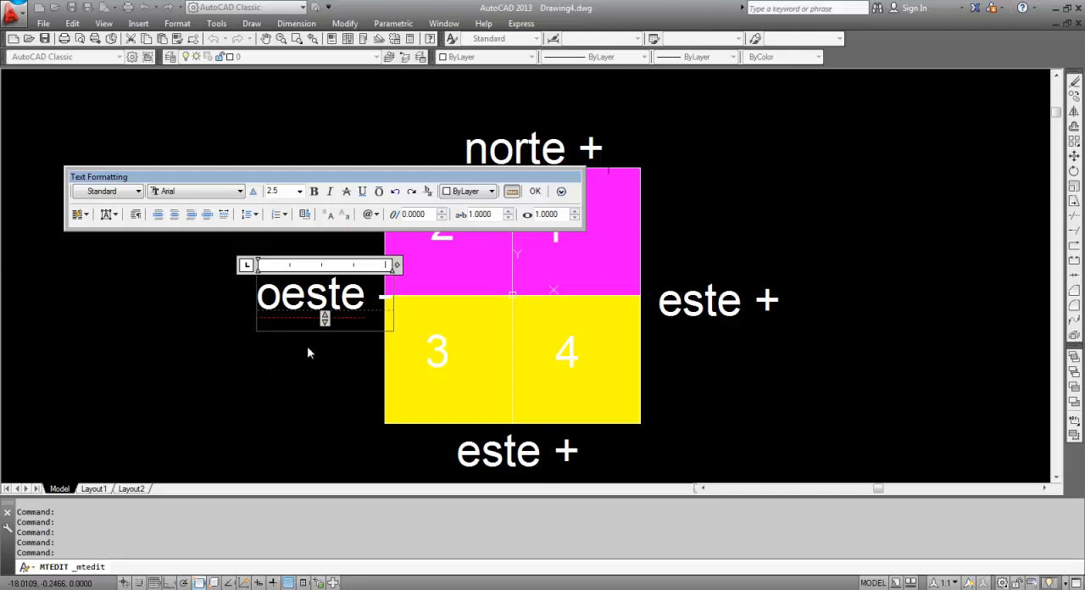
pyautogui.moveTo(395, 264); pyautogui.dragTo(434, 265)
pyautogui.click(342, 359)
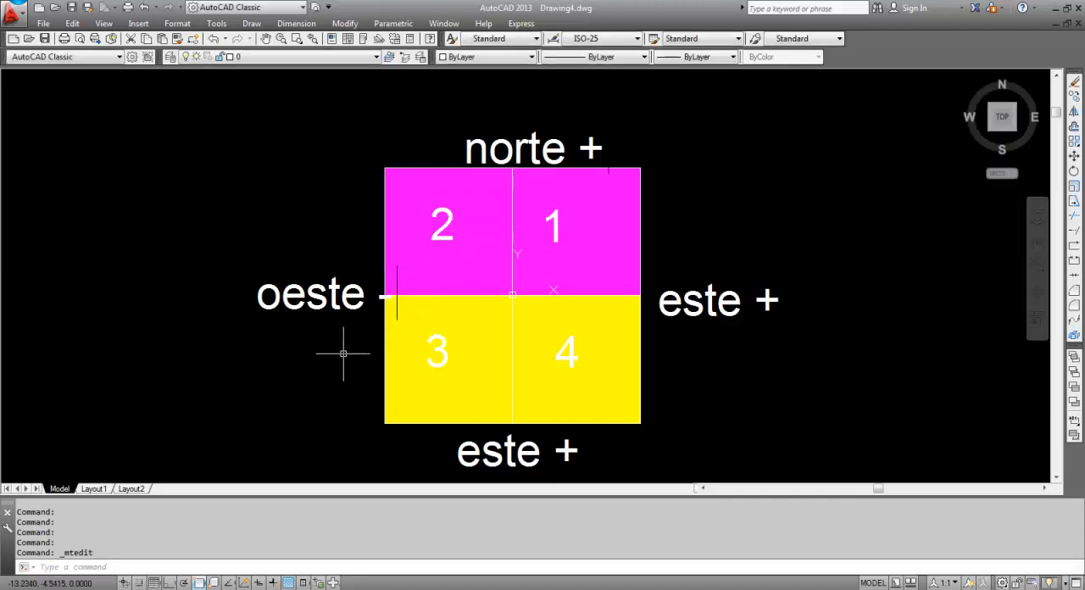
# Move the "oeste -" label farther west so that it clears the edge of the coloured quadrants
pyautogui.click(341, 354)
pyautogui.click(305, 305)
pyautogui.write('m')
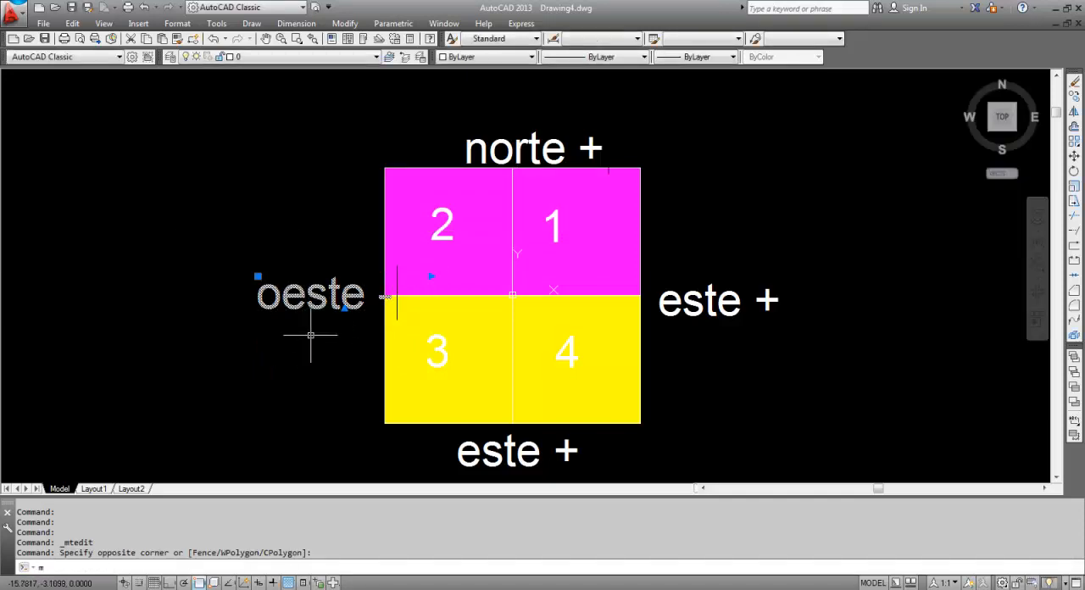
pyautogui.press('Return')
pyautogui.click(327, 341)
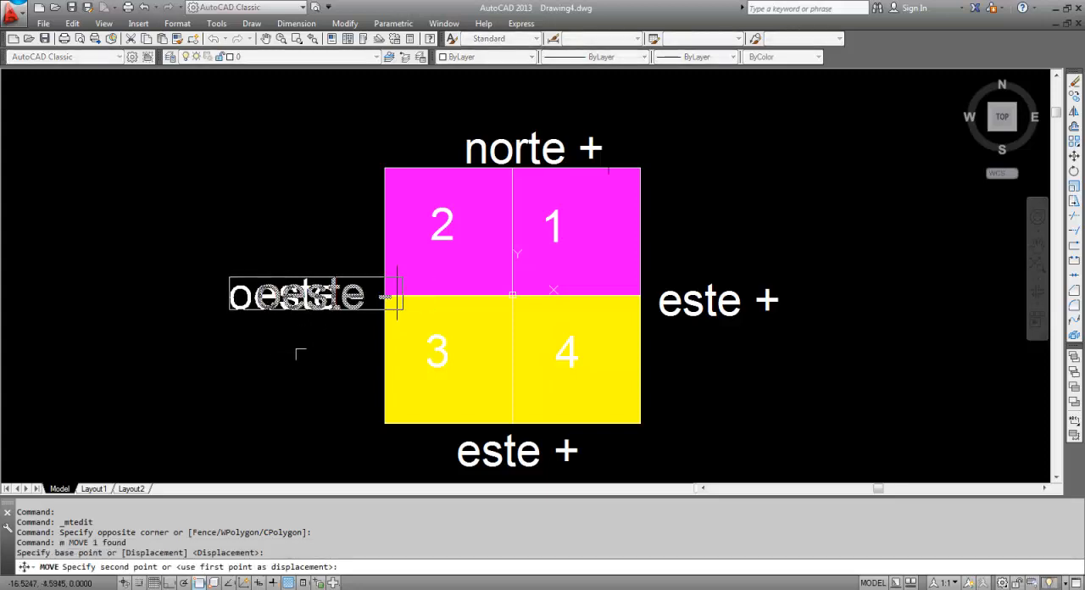
pyautogui.click(296, 354)
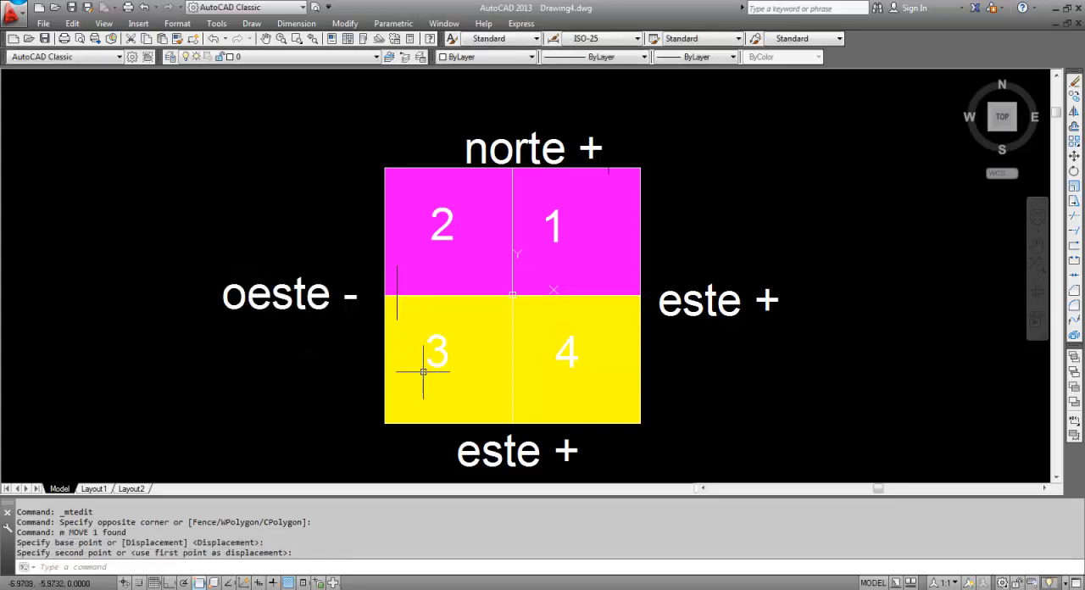
# Change the label below the quadrants to "sur -" using the text edit command
pyautogui.moveTo(419, 397); pyautogui.dragTo(415, 357, button='middle')
pyautogui.click(567, 435)
pyautogui.click(511, 422)
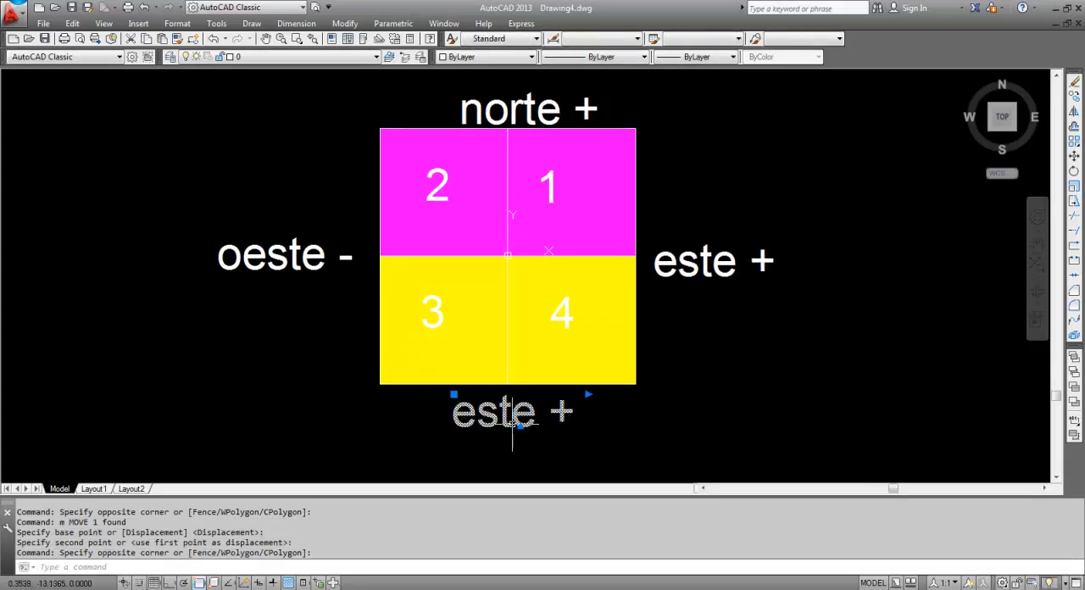
pyautogui.write('ed')
pyautogui.press('Return')
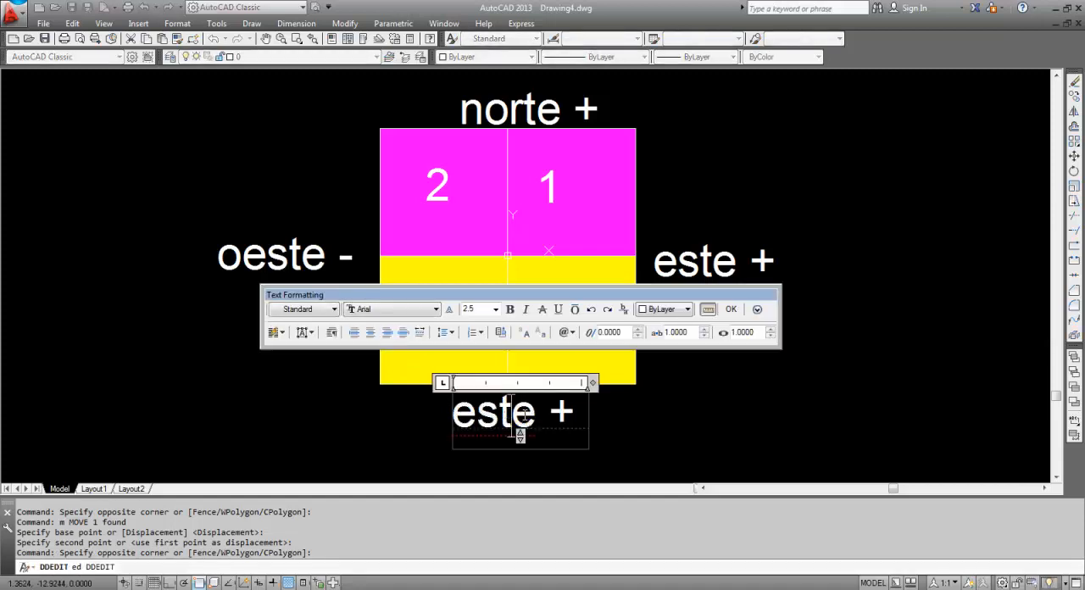
pyautogui.doubleClick(506, 416)
pyautogui.write('sur')
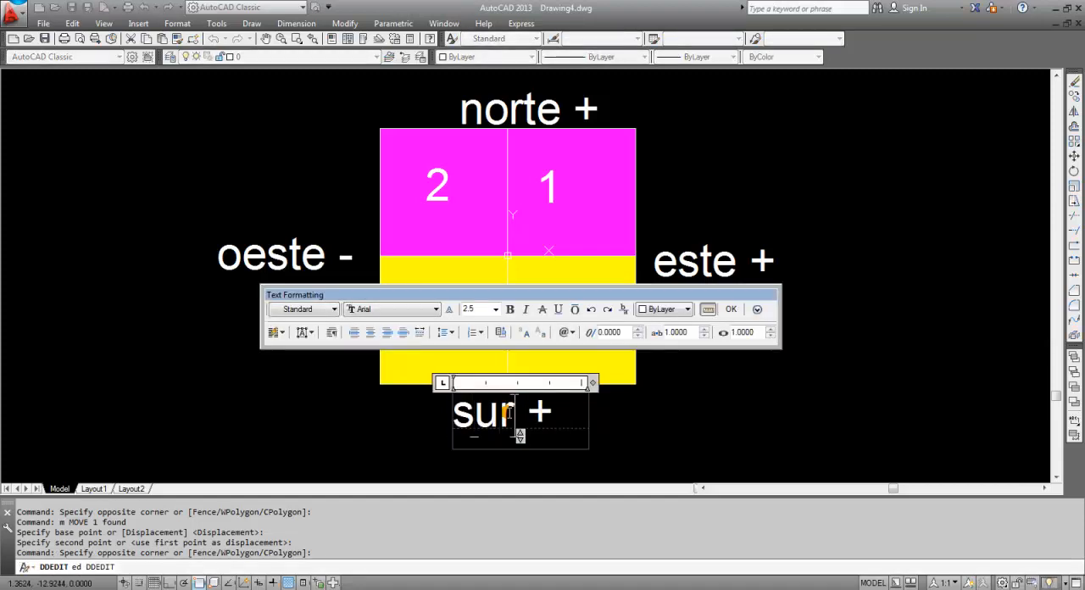
pyautogui.moveTo(526, 413); pyautogui.dragTo(551, 414)
pyautogui.write('-')
pyautogui.click(723, 427)
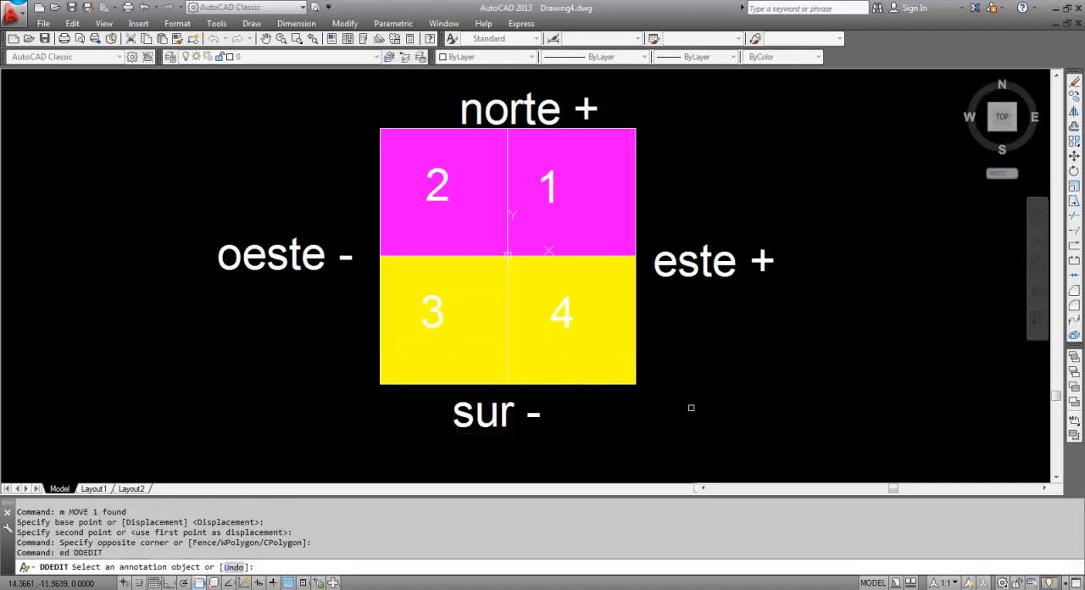
pyautogui.press('Escape')
# Add the multiline text "x ,y" outside quadrant 1, above the "este +" label
pyautogui.middleClick(702, 384)
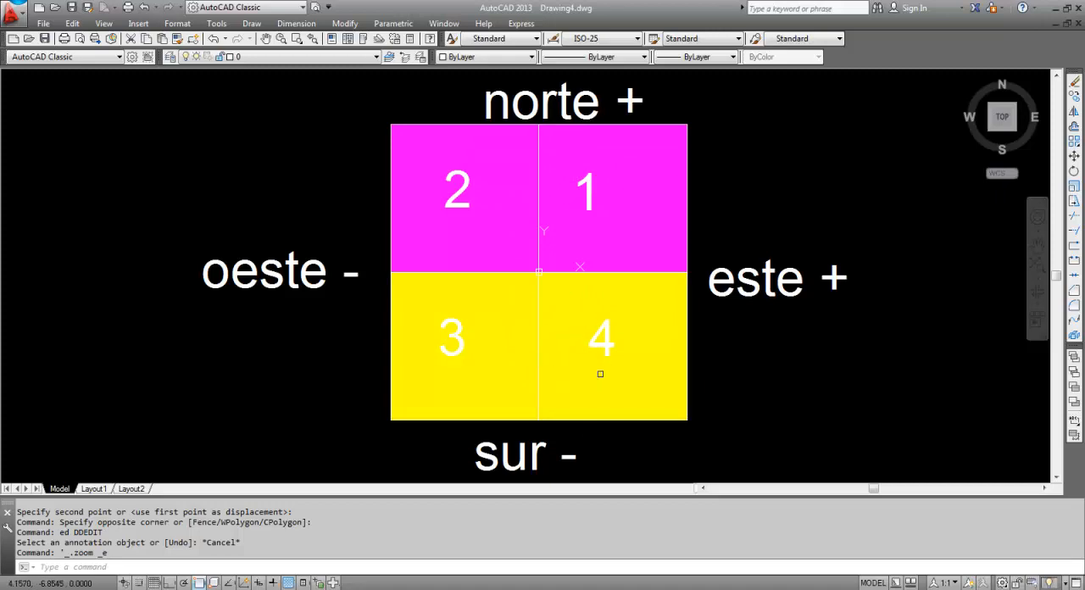
pyautogui.click(787, 360)
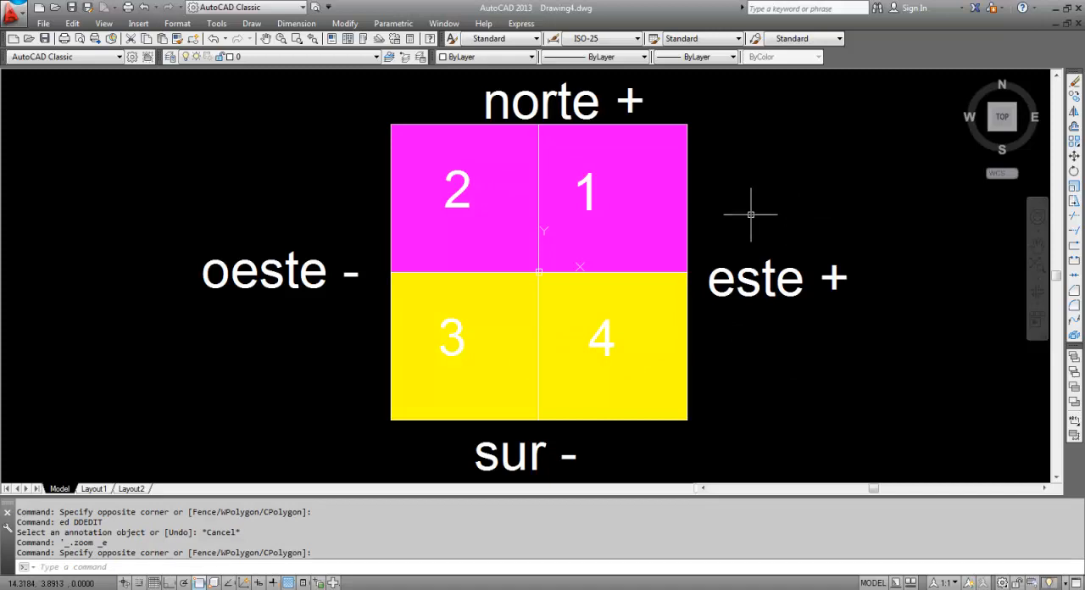
pyautogui.write('t')
pyautogui.press('Return')
pyautogui.click(722, 133)
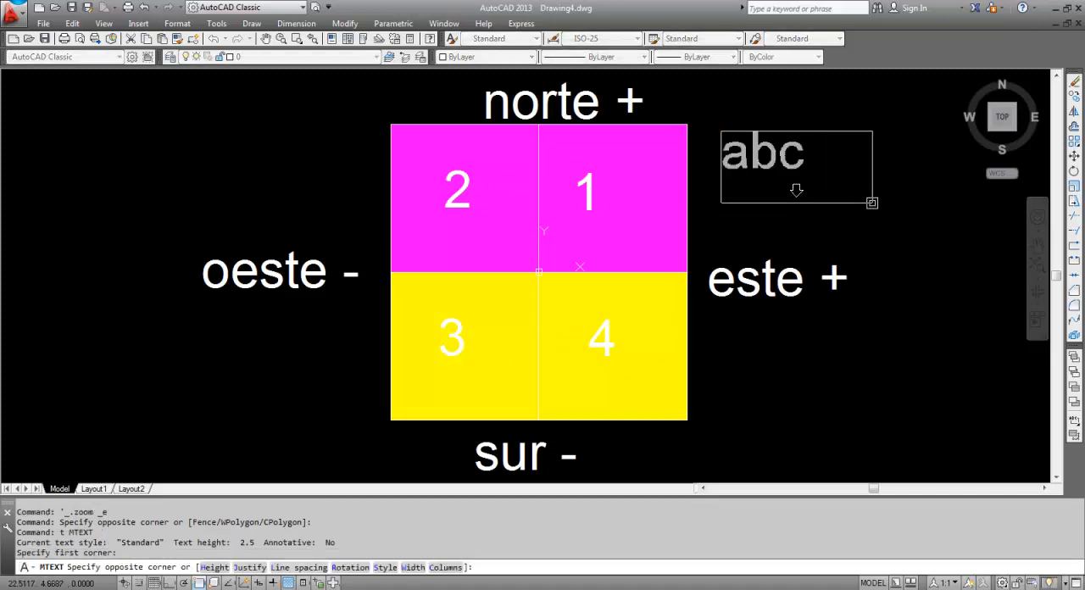
pyautogui.click(872, 194)
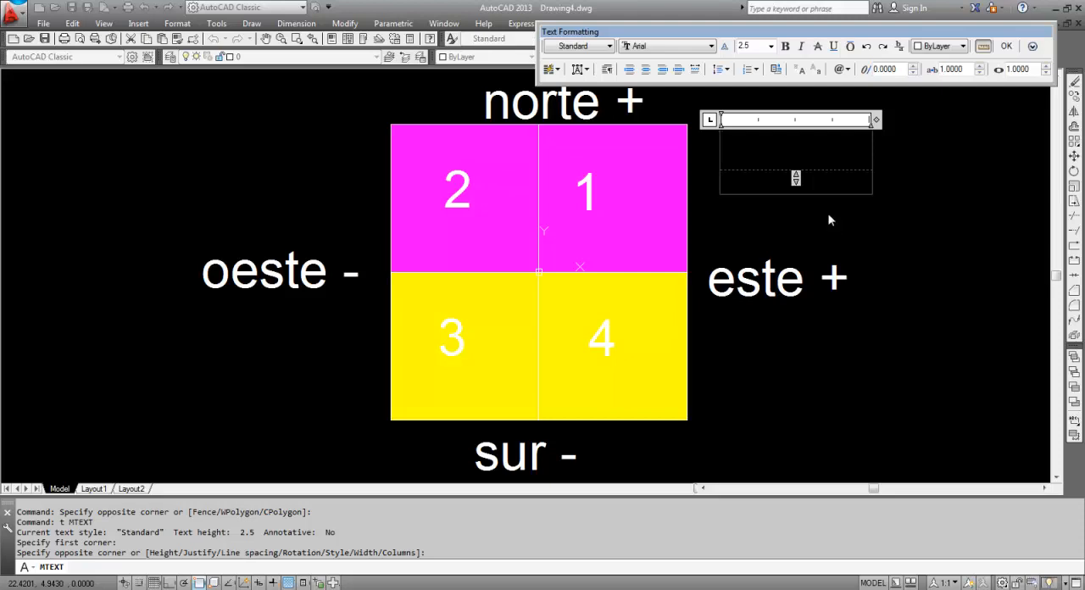
pyautogui.write('X ,')
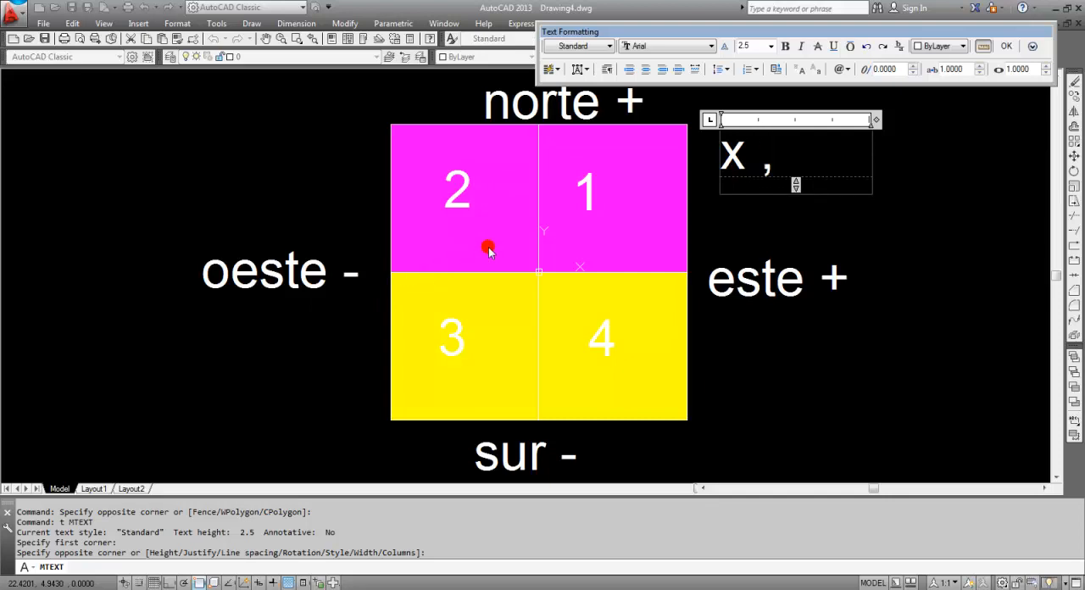
pyautogui.write('y')
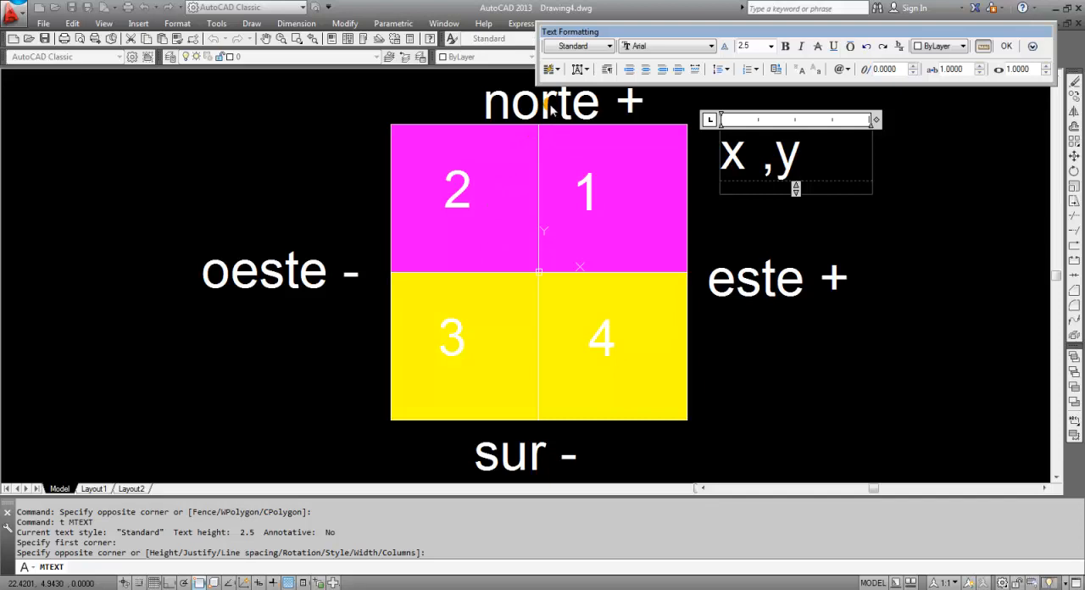
pyautogui.click(998, 272)
pyautogui.press('Escape')
# Copy the "x ,y" text from outside the square into each of the four quadrants, above the quadrant numbers
pyautogui.click(835, 178)
pyautogui.click(768, 158)
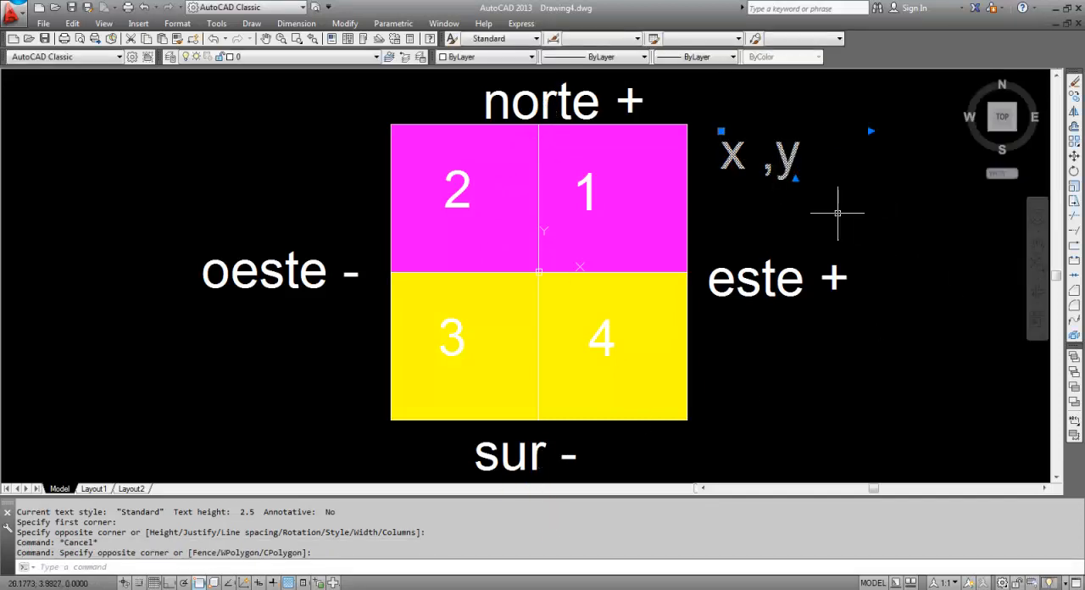
pyautogui.write('co')
pyautogui.press('Return')
pyautogui.click(962, 301)
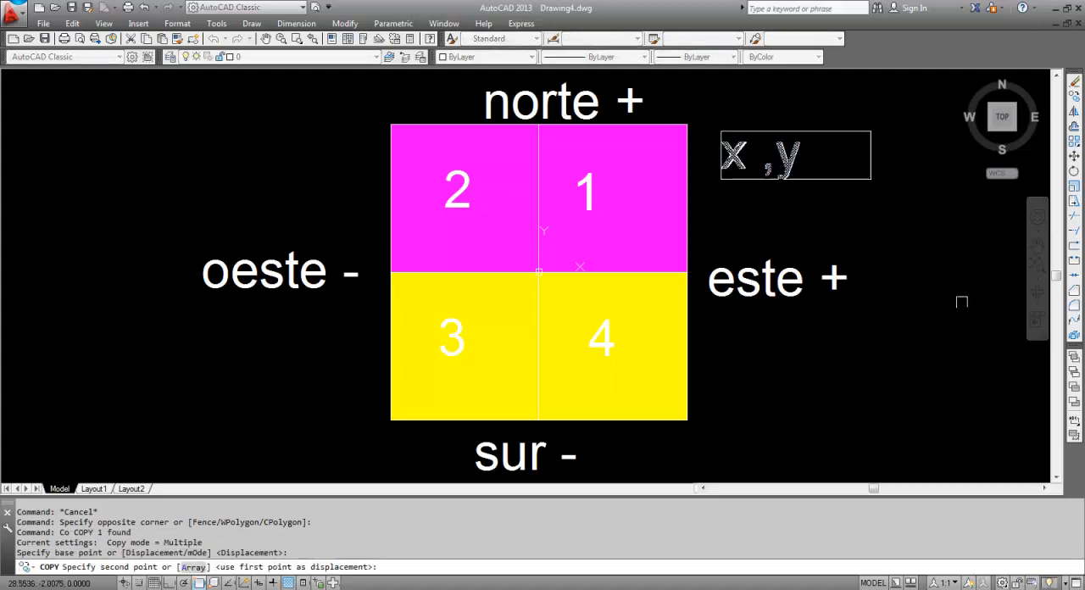
pyautogui.click(799, 297)
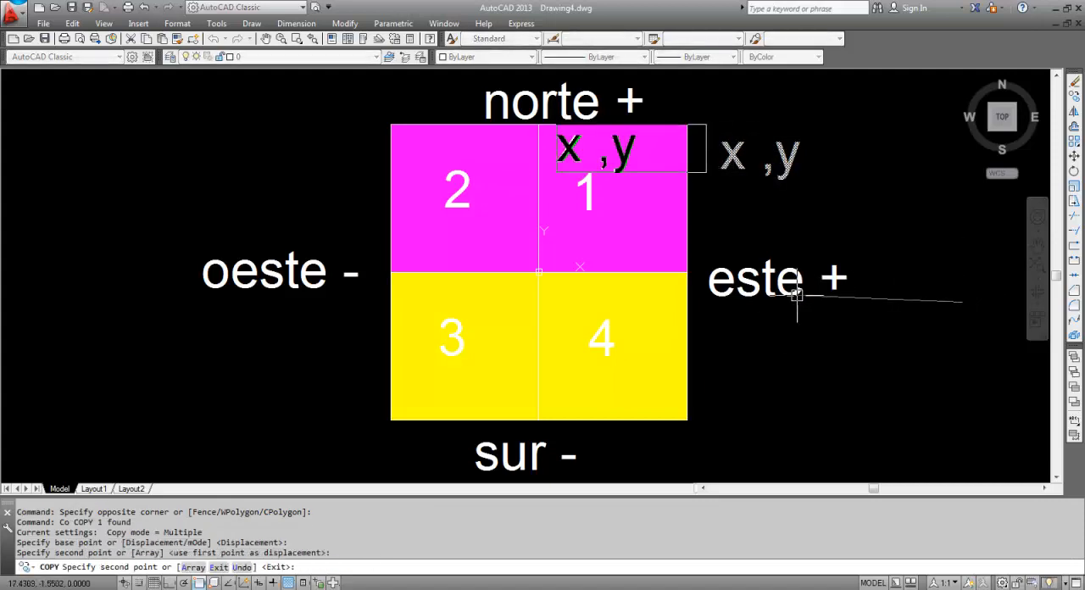
pyautogui.click(655, 292)
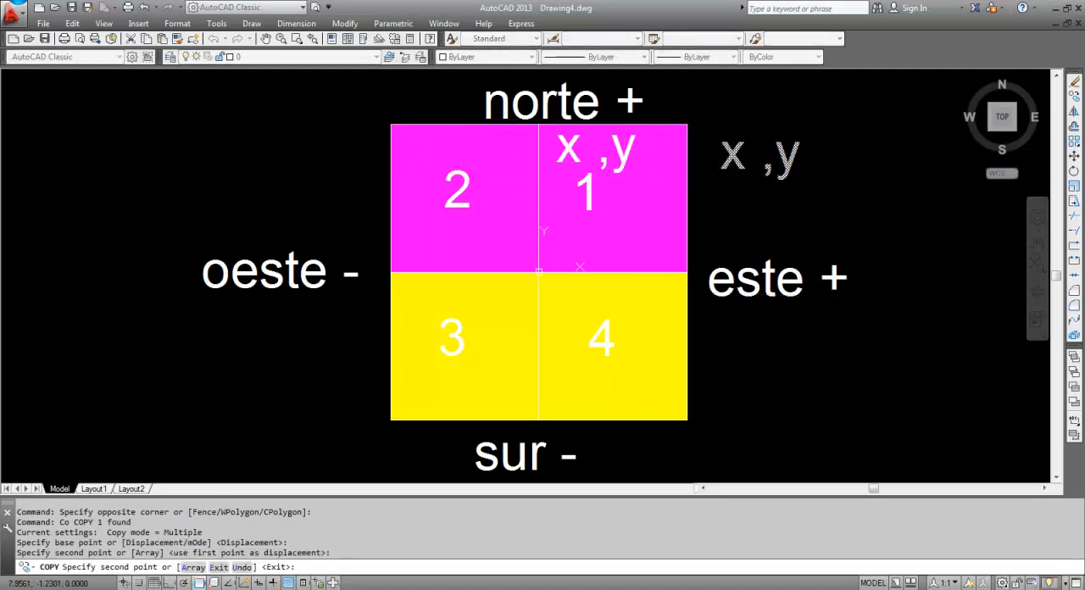
pyautogui.click(656, 436)
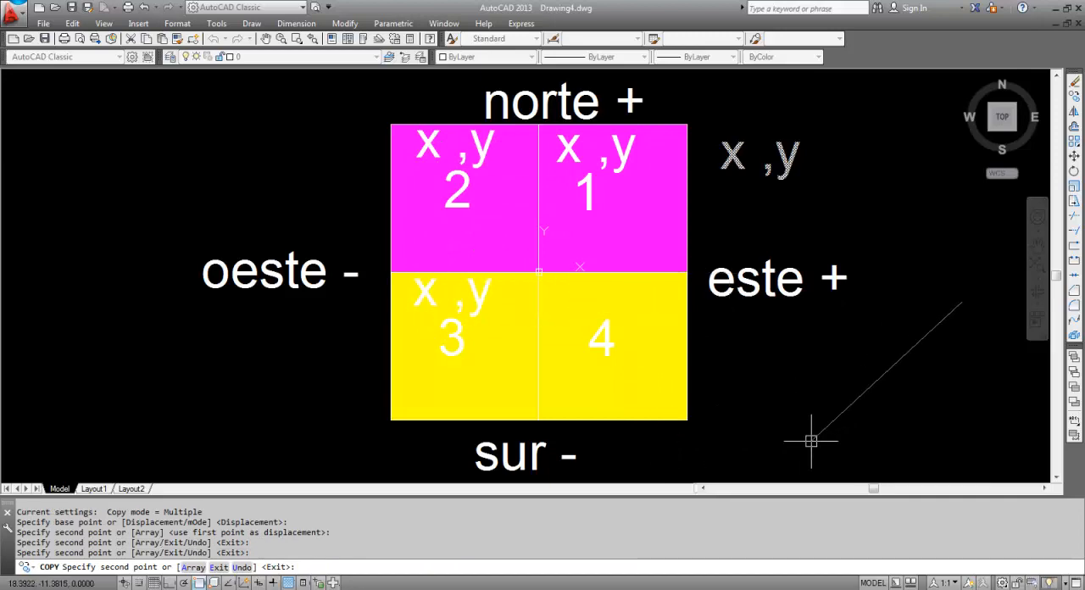
pyautogui.click(807, 443)
pyautogui.press('Return')
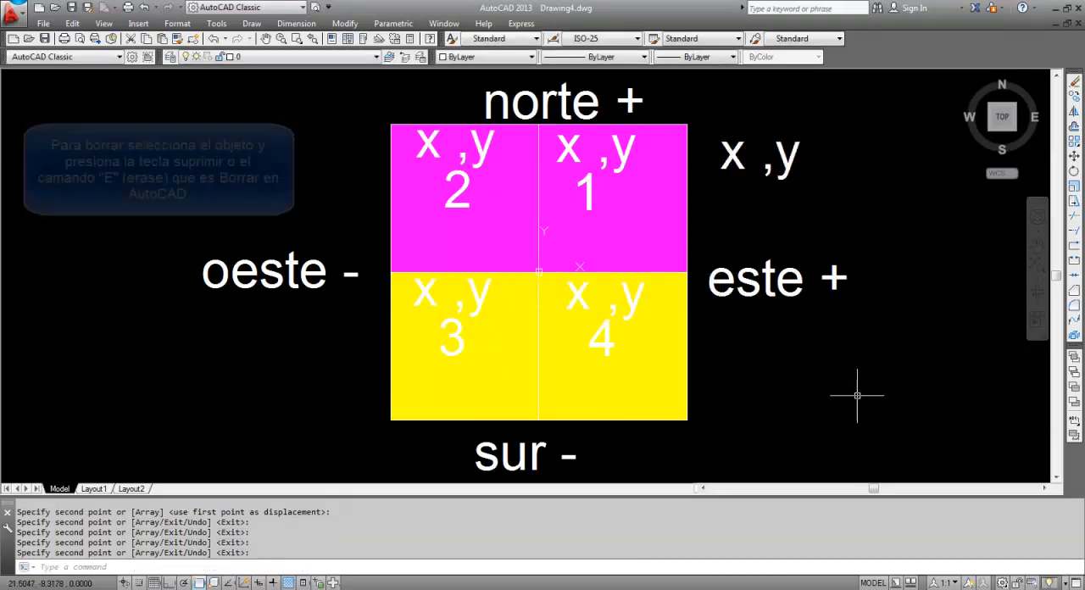
pyautogui.press('Escape')
# Erase the original "x ,y" text outside quadrant 1 using the Erase command
pyautogui.click(814, 191)
pyautogui.click(778, 159)
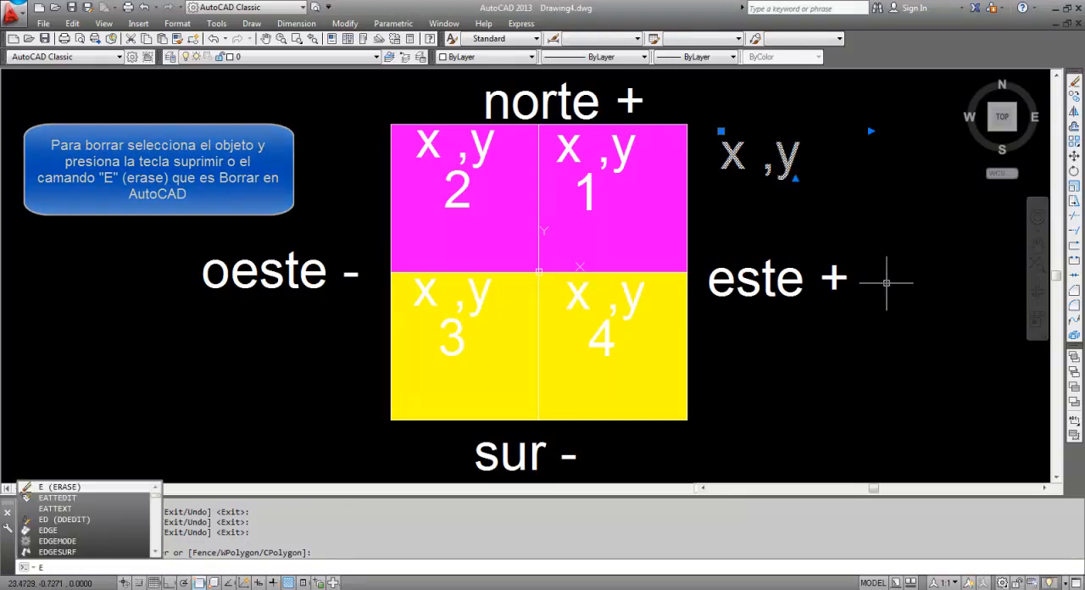
pyautogui.write('e')
pyautogui.press('Return')
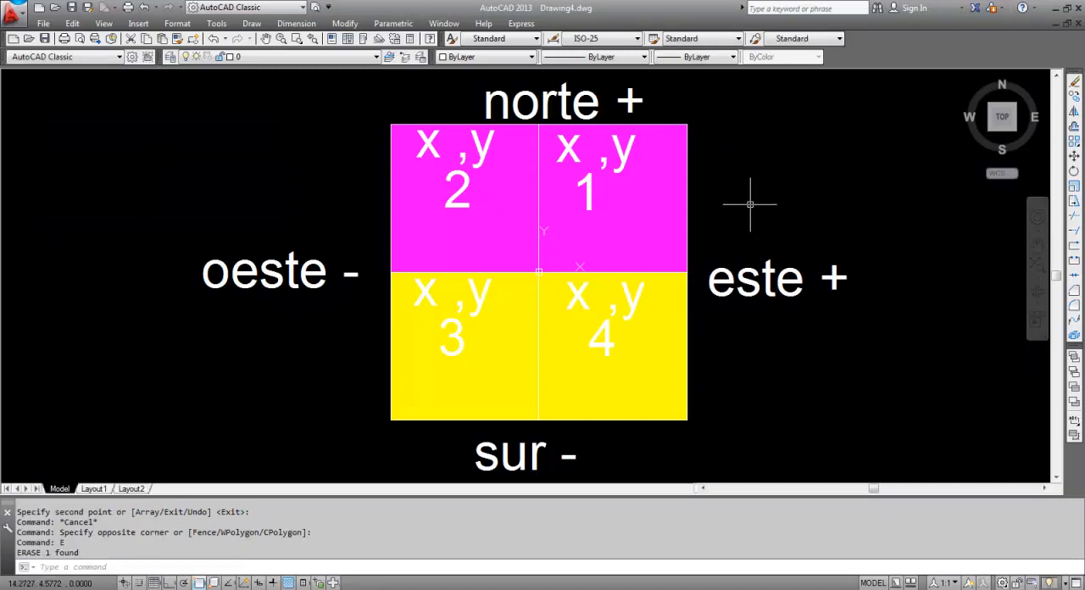
pyautogui.press('Escape')
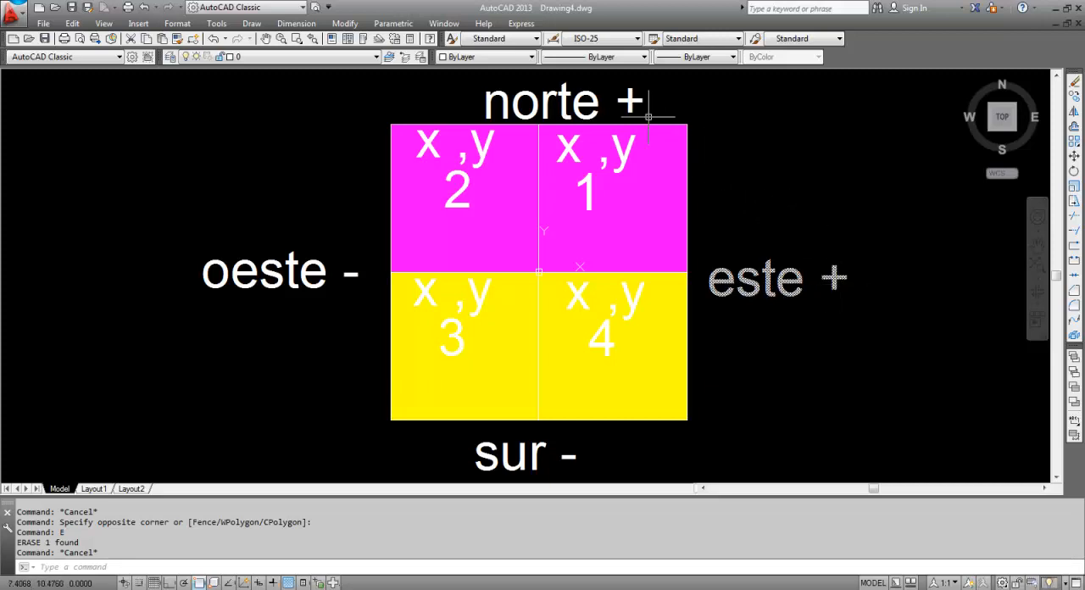
# Change the coordinate label in quadrant 1 to "x+ ,y+"
pyautogui.doubleClick(622, 157)
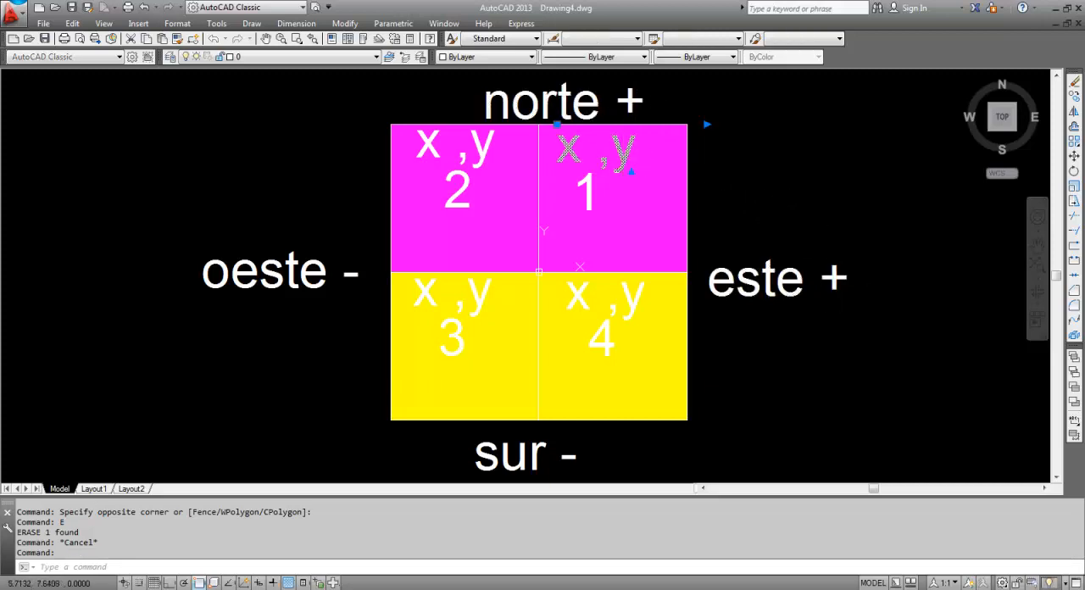
pyautogui.click(603, 154)
pyautogui.write('+')
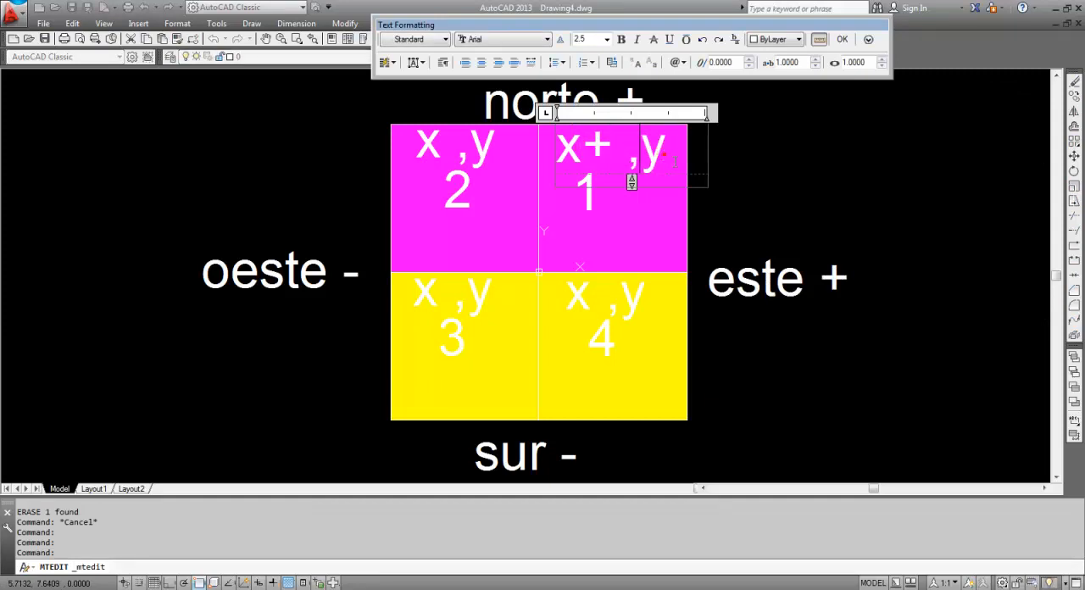
pyautogui.click(818, 185)
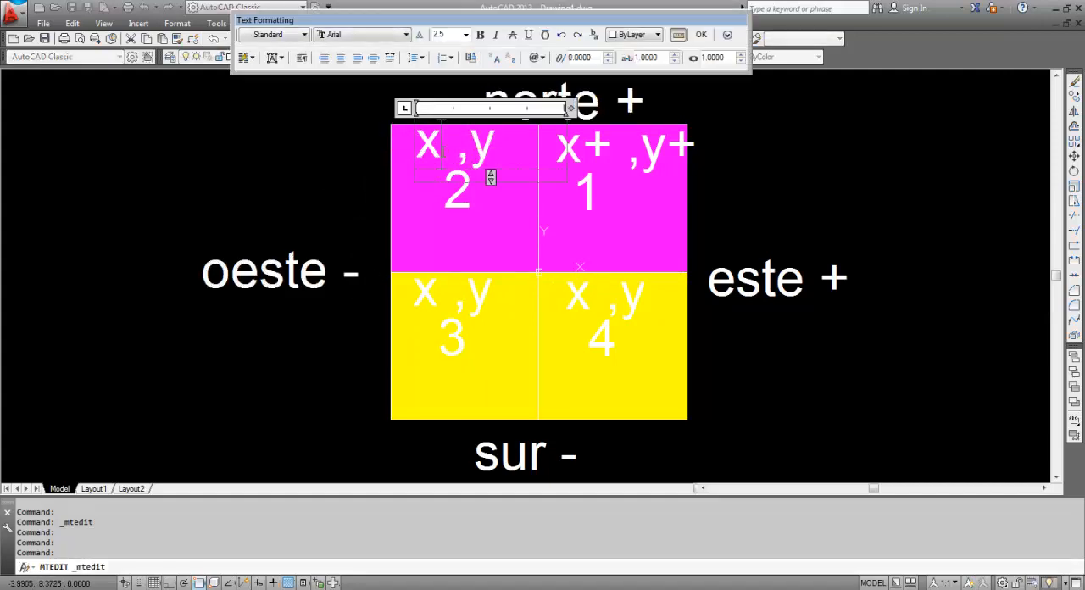
# Change the coordinate label in quadrant 2 to "x- ,y+"
pyautogui.click(453, 150)
pyautogui.write('-')
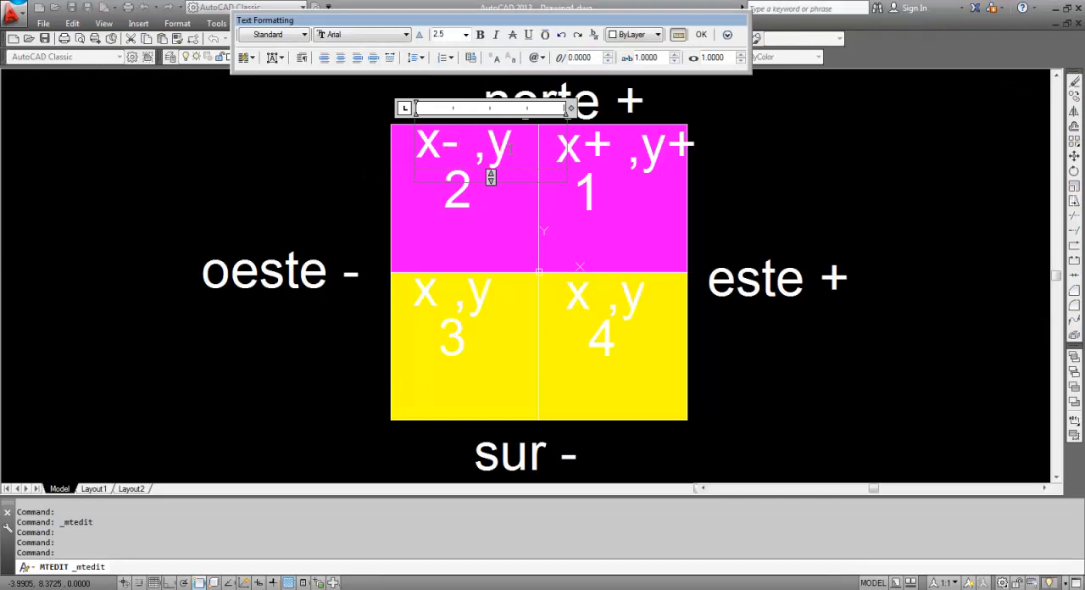
pyautogui.click(512, 151)
pyautogui.write('+')
pyautogui.click(292, 246)
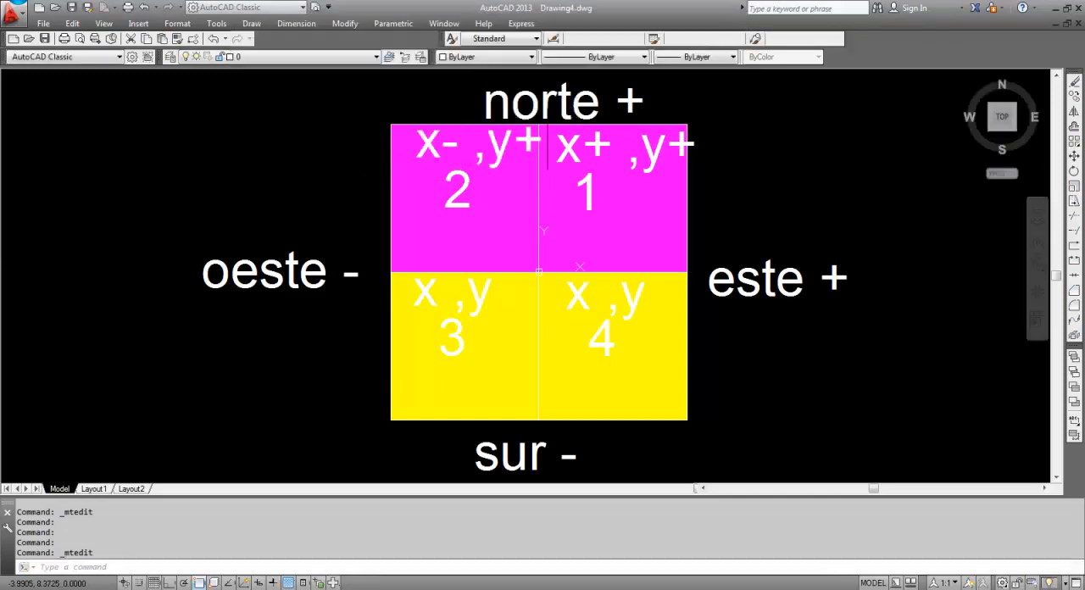
pyautogui.click(293, 263)
pyautogui.click(321, 221)
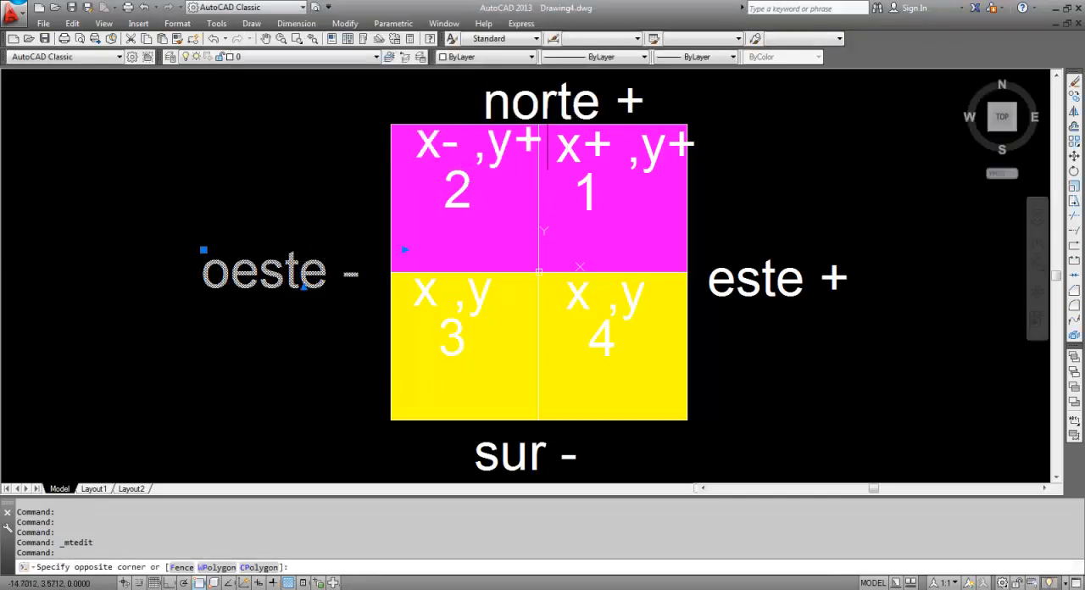
pyautogui.press('Escape')
pyautogui.press('Escape')
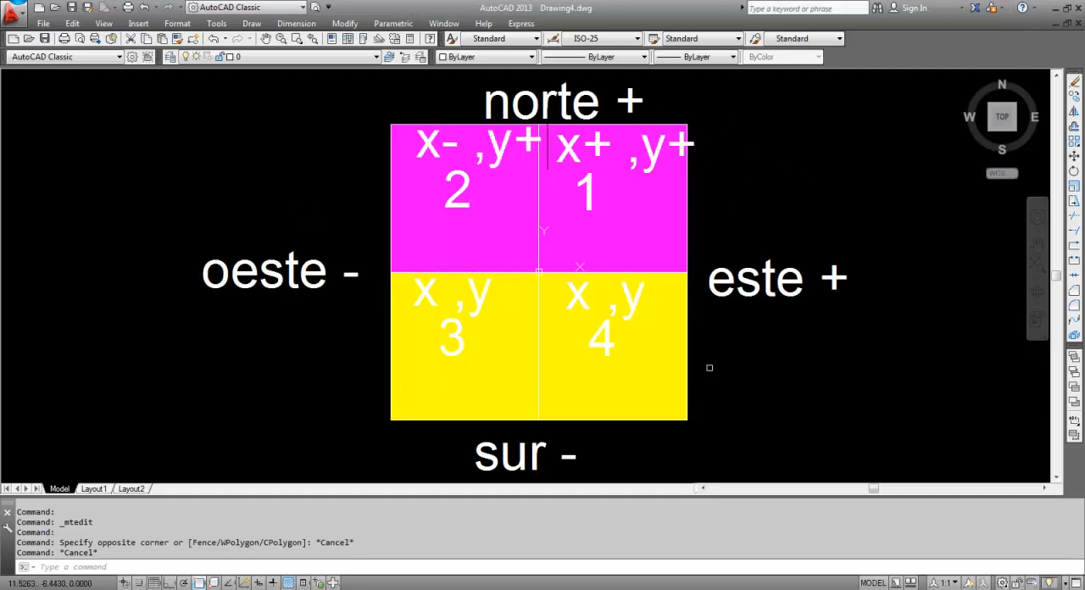
pyautogui.press('Escape')
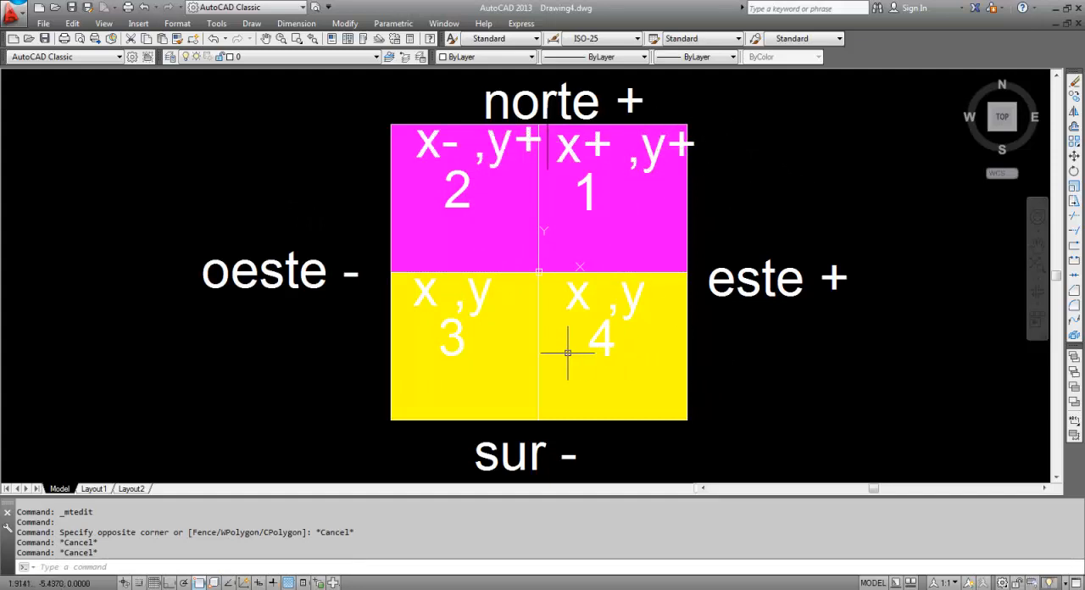
# Change the coordinate label in quadrant 3 to "x- ,y-"
pyautogui.doubleClick(480, 307)
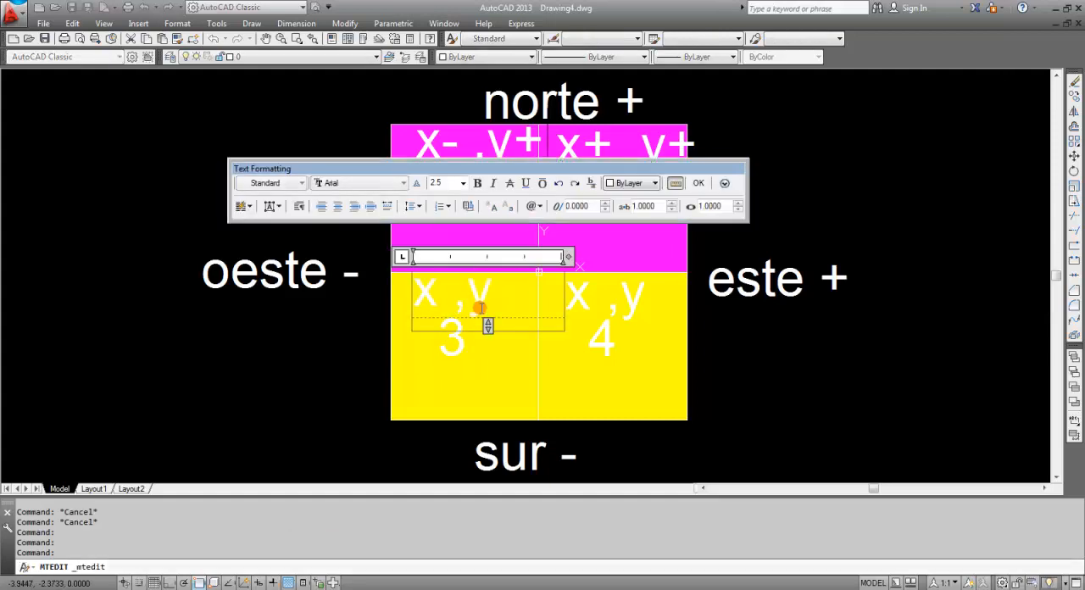
pyautogui.click(438, 322)
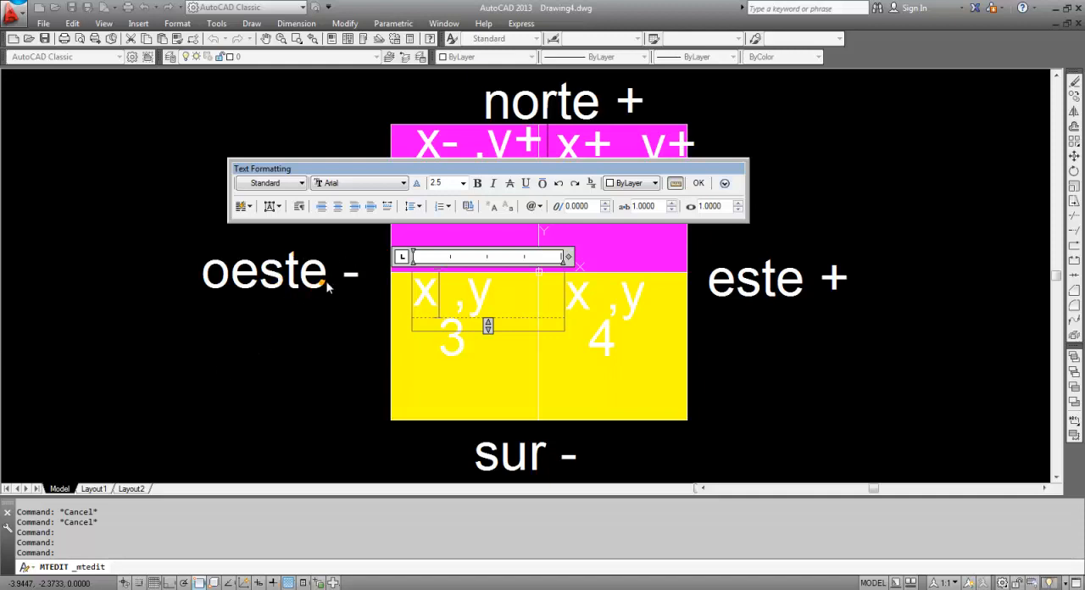
pyautogui.write('-')
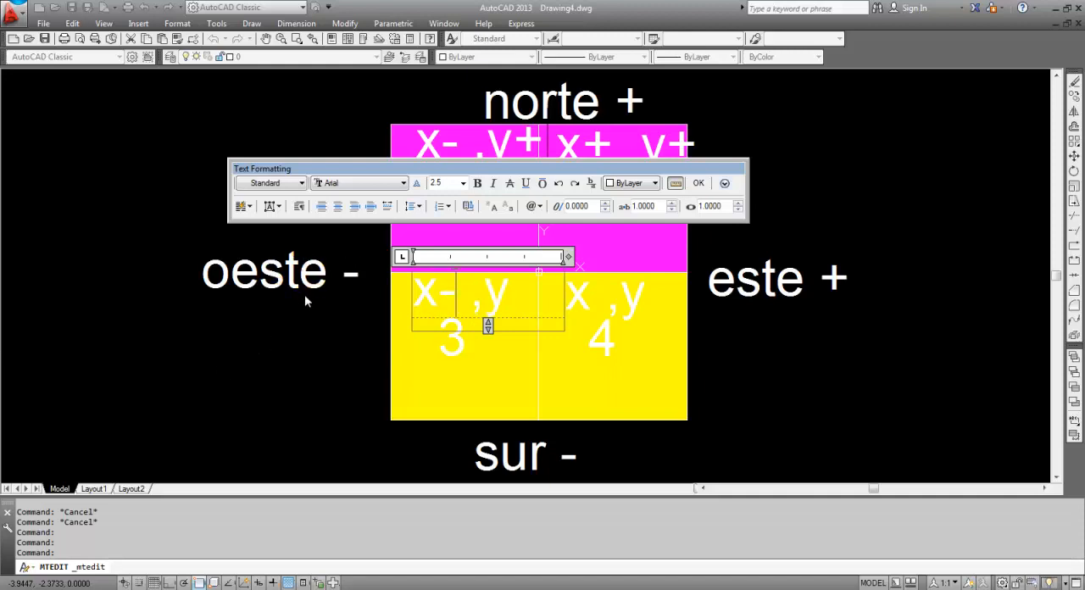
pyautogui.click(406, 305)
pyautogui.click(703, 318)
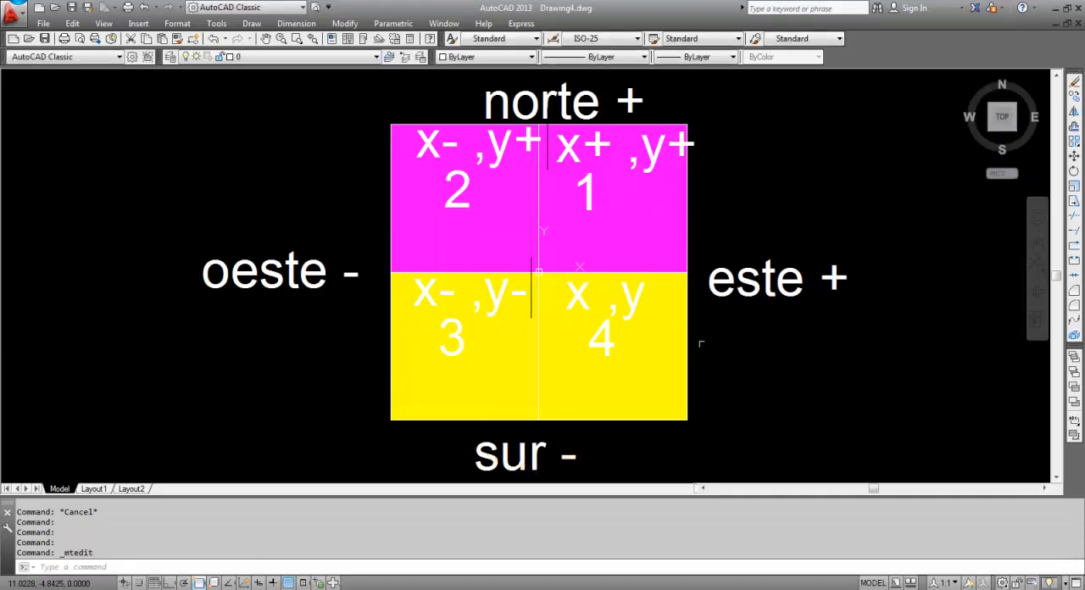
# Change the coordinate label in quadrant 4 to "x+ ,y-"
pyautogui.doubleClick(575, 297)
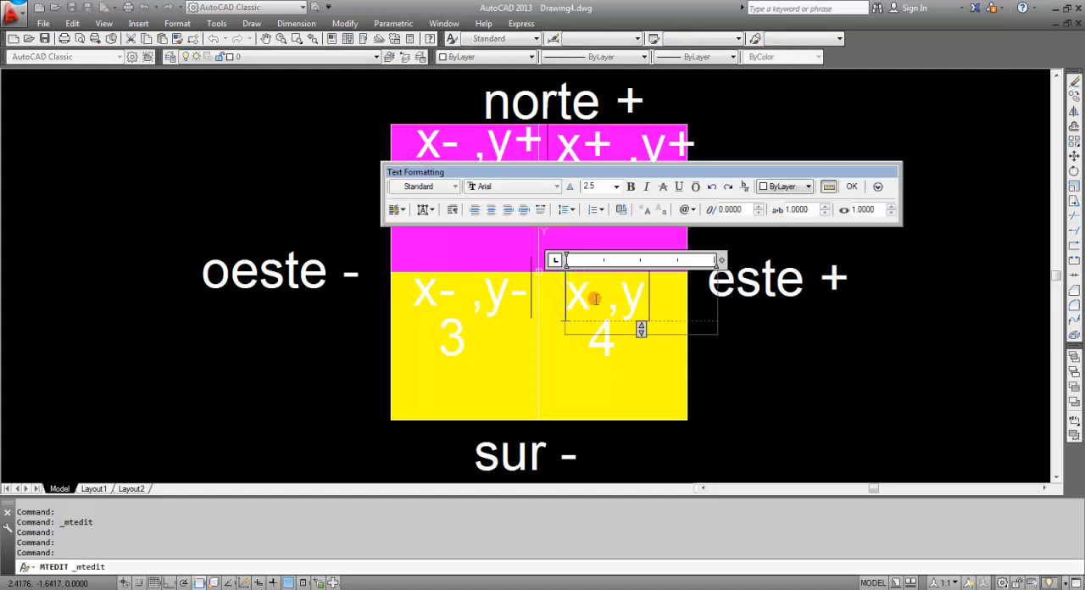
pyautogui.click(604, 326)
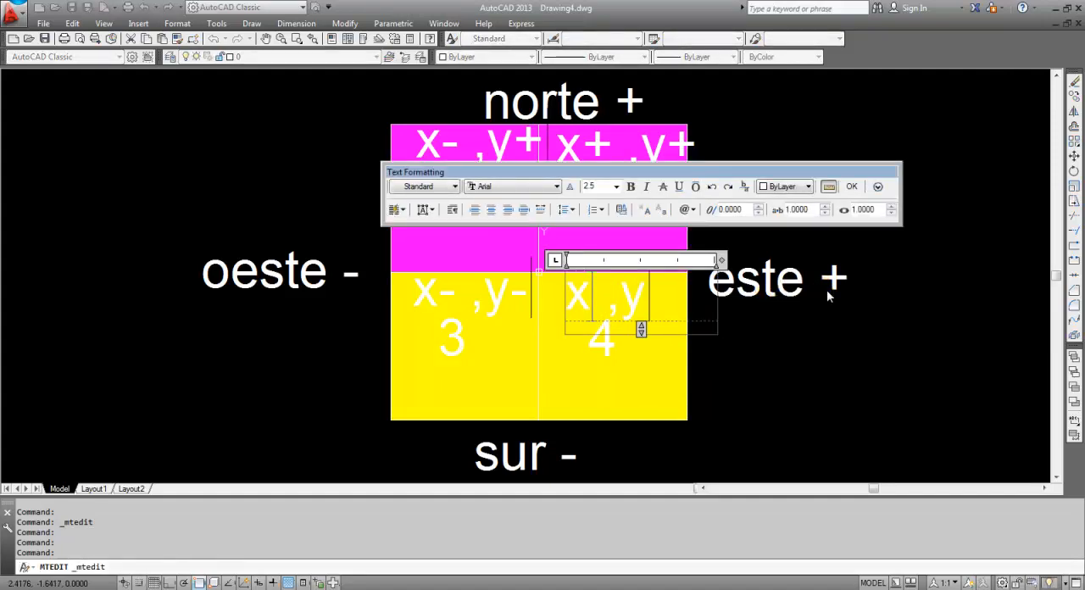
pyautogui.write('+')
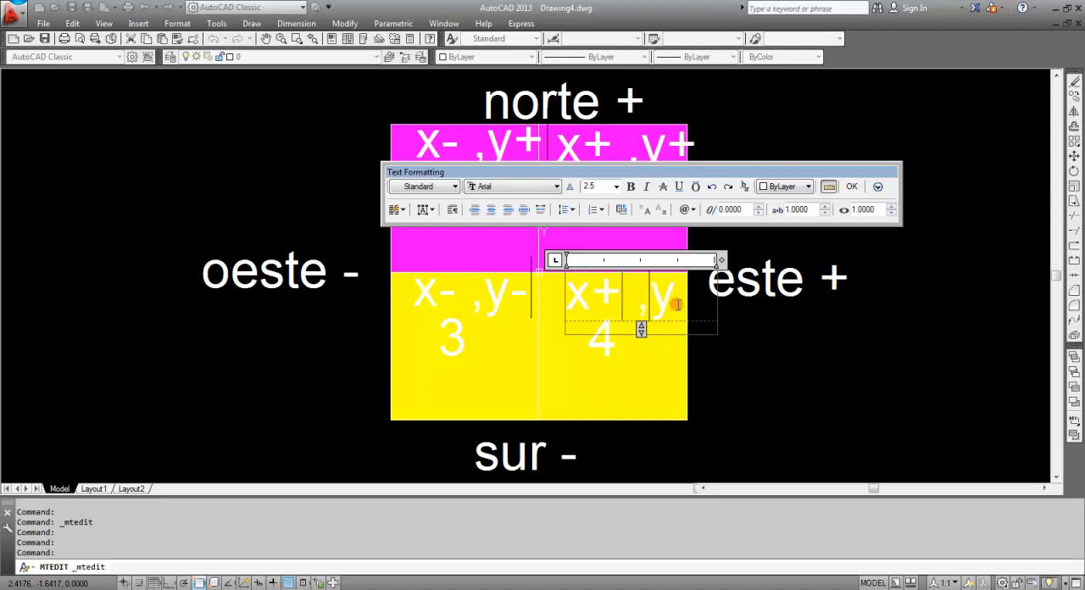
pyautogui.click(676, 305)
pyautogui.write('-')
pyautogui.click(845, 421)
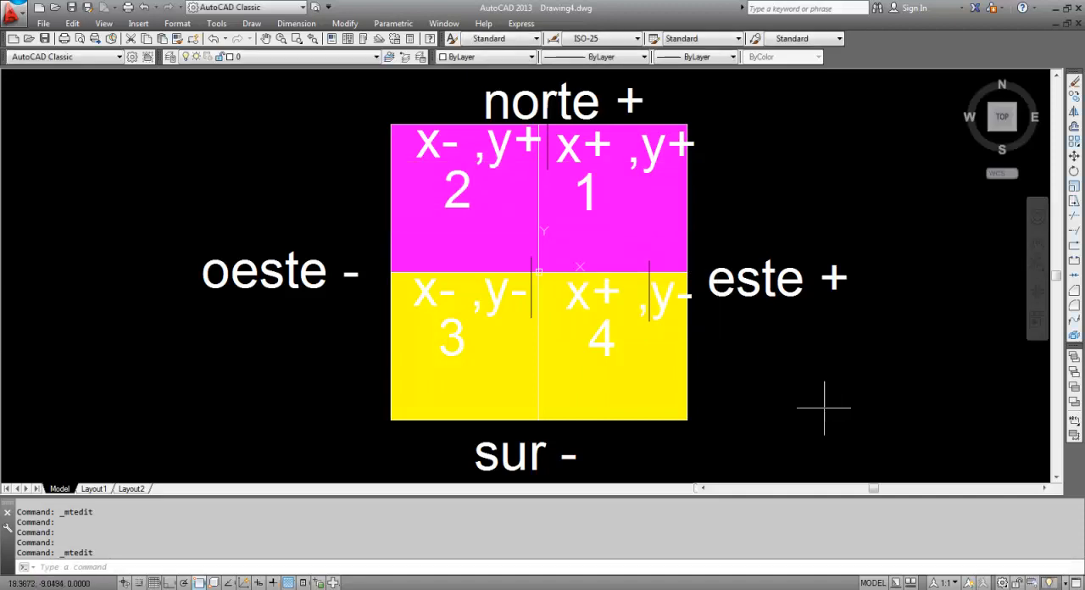
pyautogui.click(650, 293)
pyautogui.write('m')
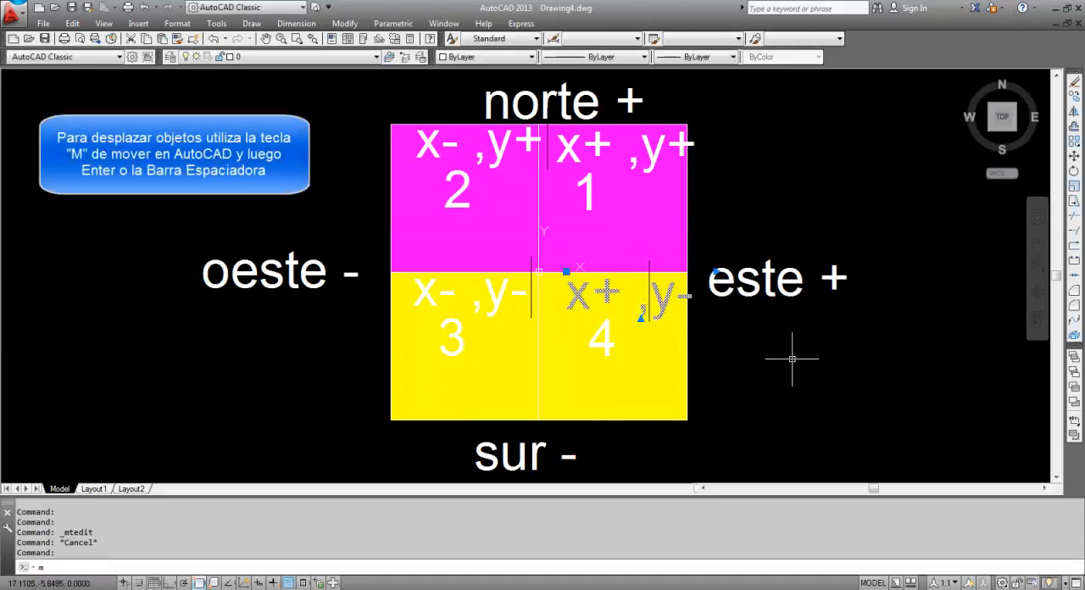
pyautogui.press('Return')
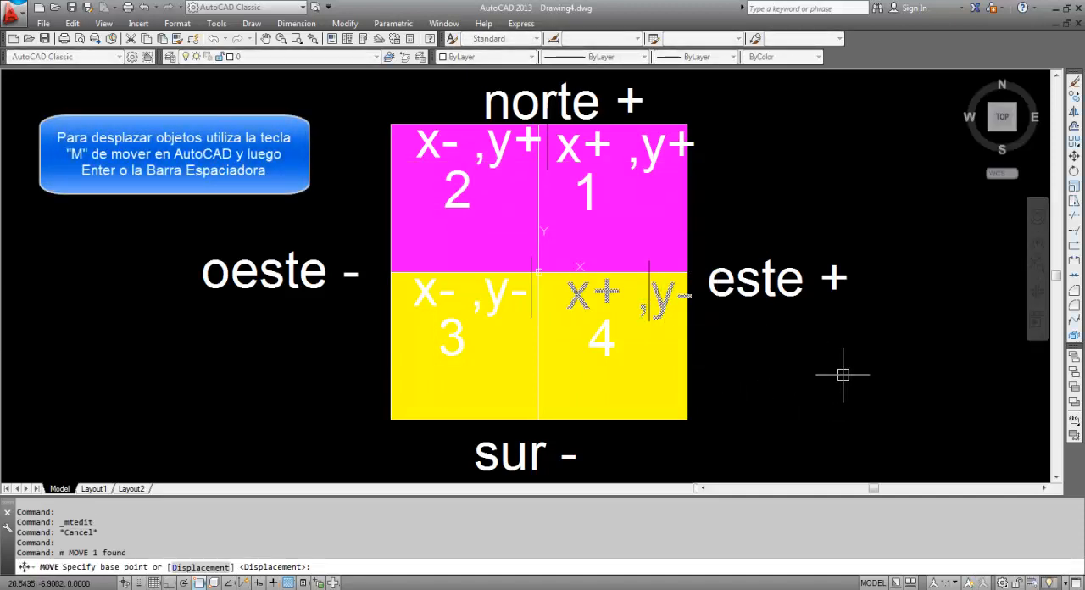
pyautogui.press('Return')
pyautogui.press('Escape')
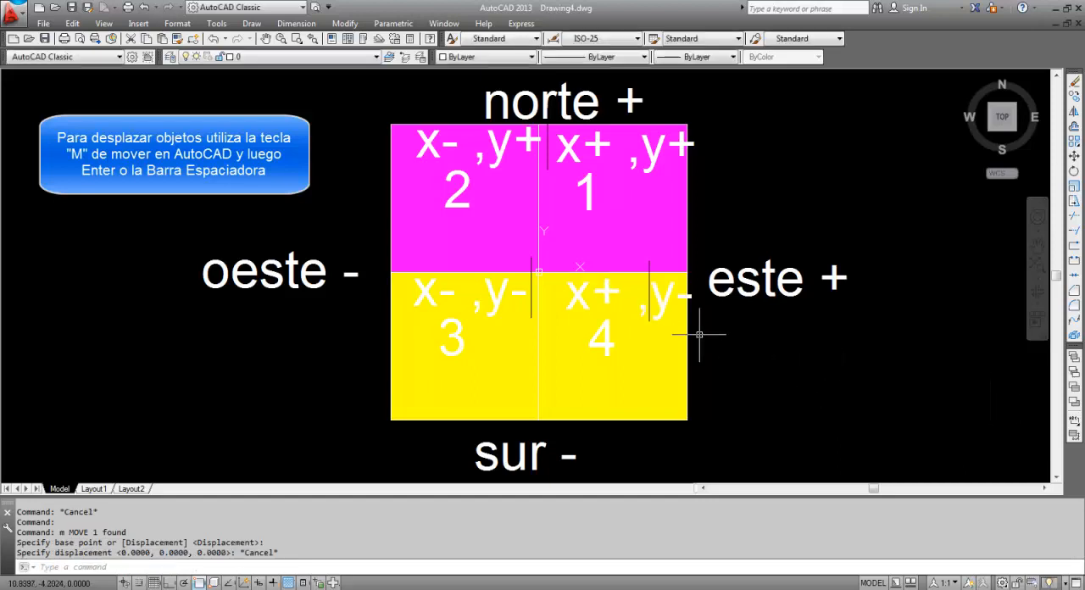
# Move the "x+ ,y-" label slightly west so that it fits inside quadrant 4
pyautogui.click(653, 298)
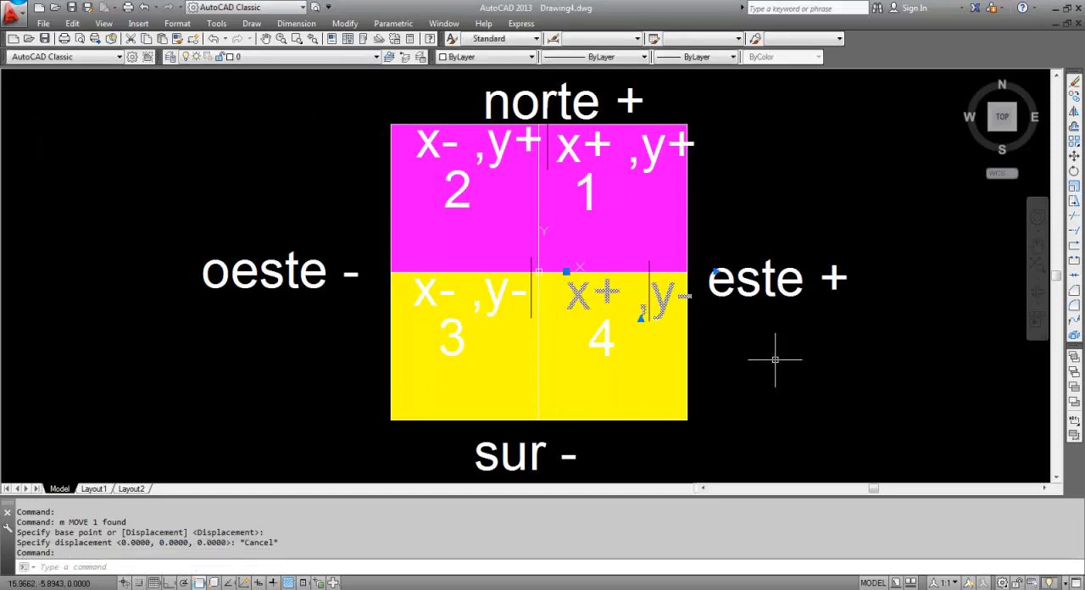
pyautogui.press('Return')
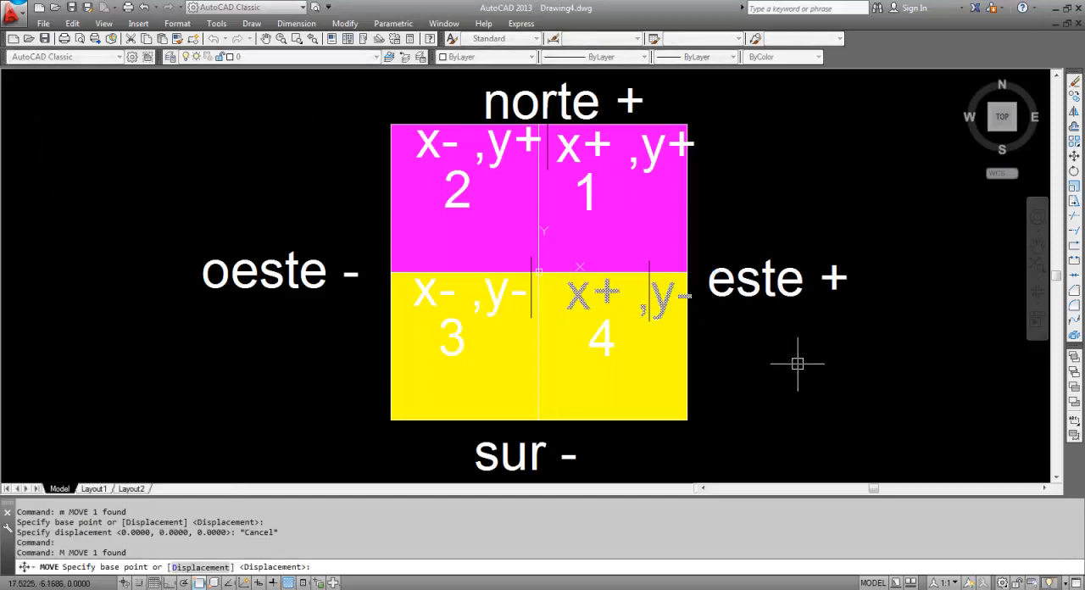
pyautogui.click(829, 381)
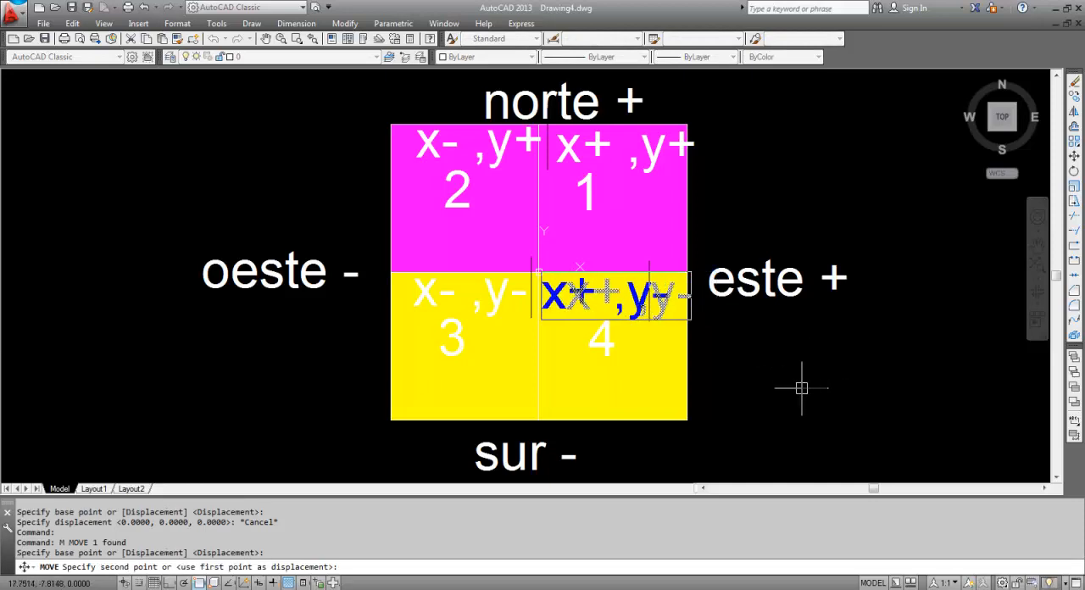
pyautogui.click(806, 389)
# Move the "x- ,y-" label slightly west to centre it within quadrant 3
pyautogui.click(507, 307)
pyautogui.press('Return')
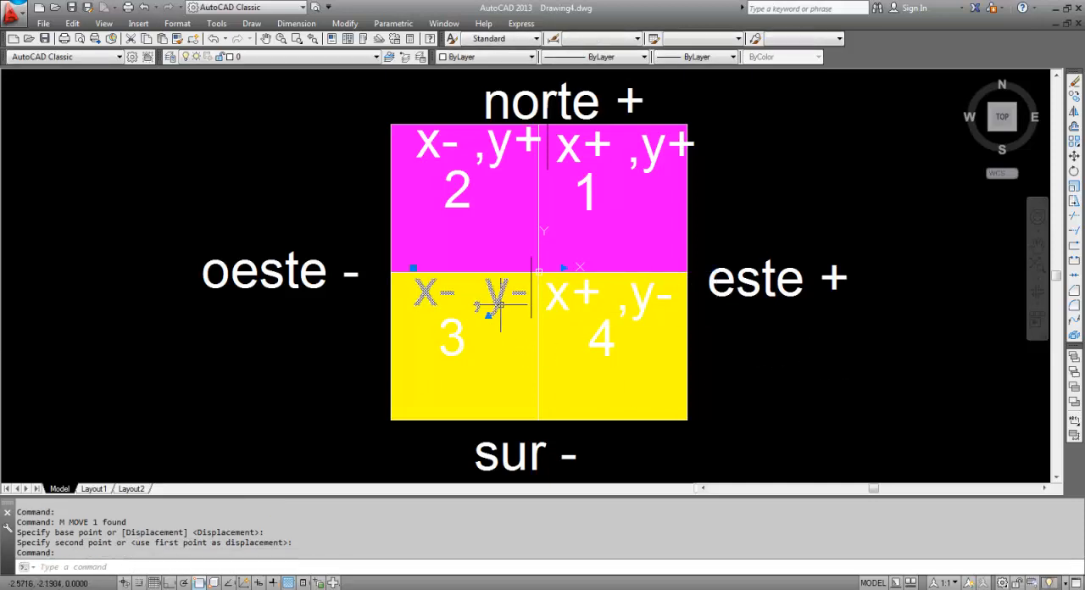
pyautogui.click(821, 406)
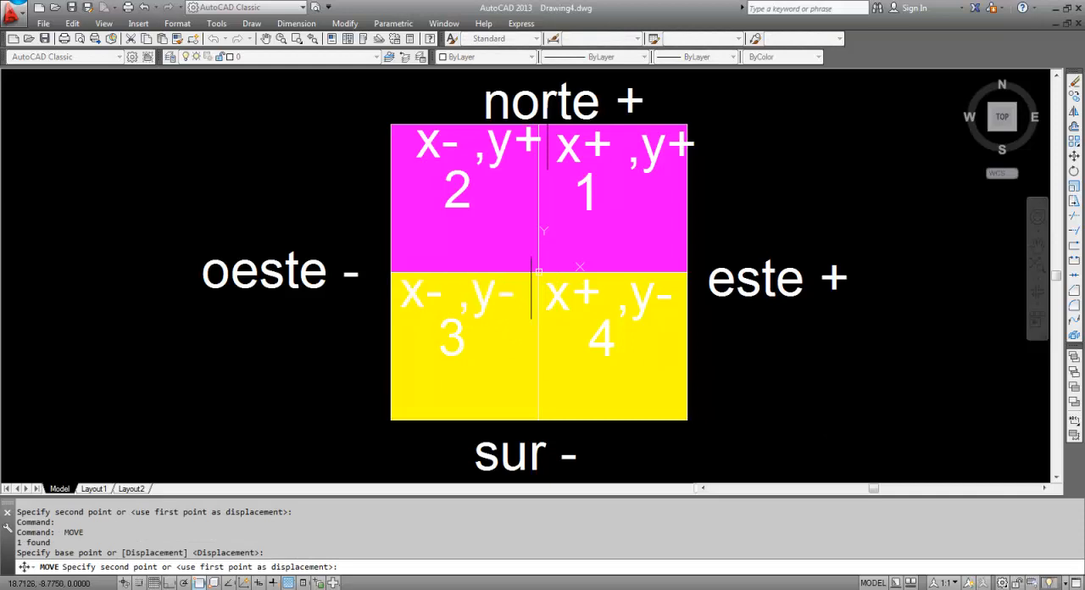
pyautogui.click(798, 415)
# Move the "x- ,y+" label slightly west so that it fits inside quadrant 2
pyautogui.press('Return')
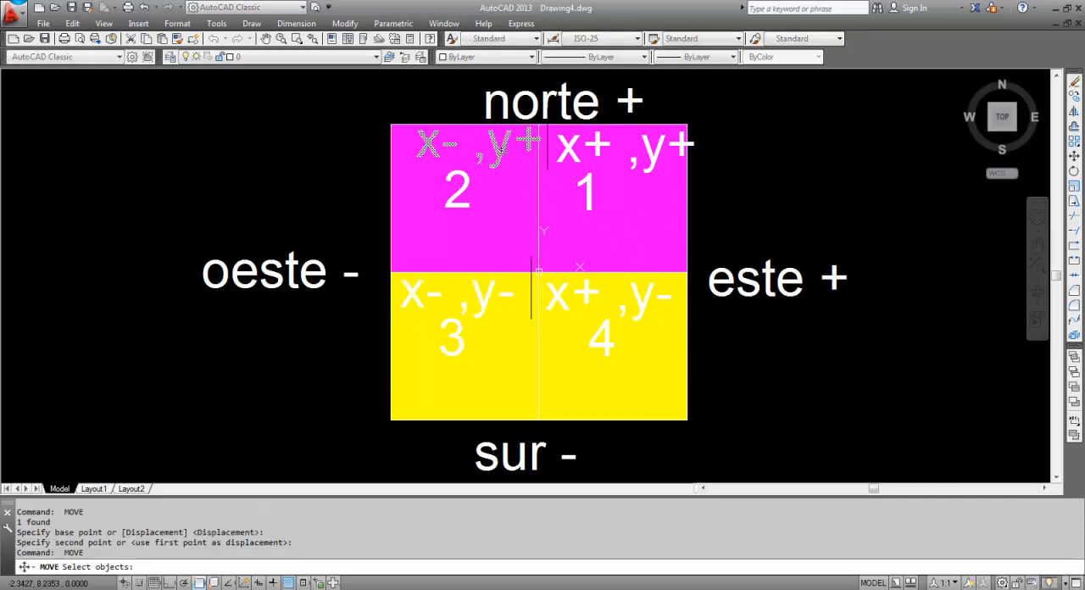
pyautogui.click(509, 154)
pyautogui.press('Return')
pyautogui.click(845, 181)
pyautogui.click(829, 178)
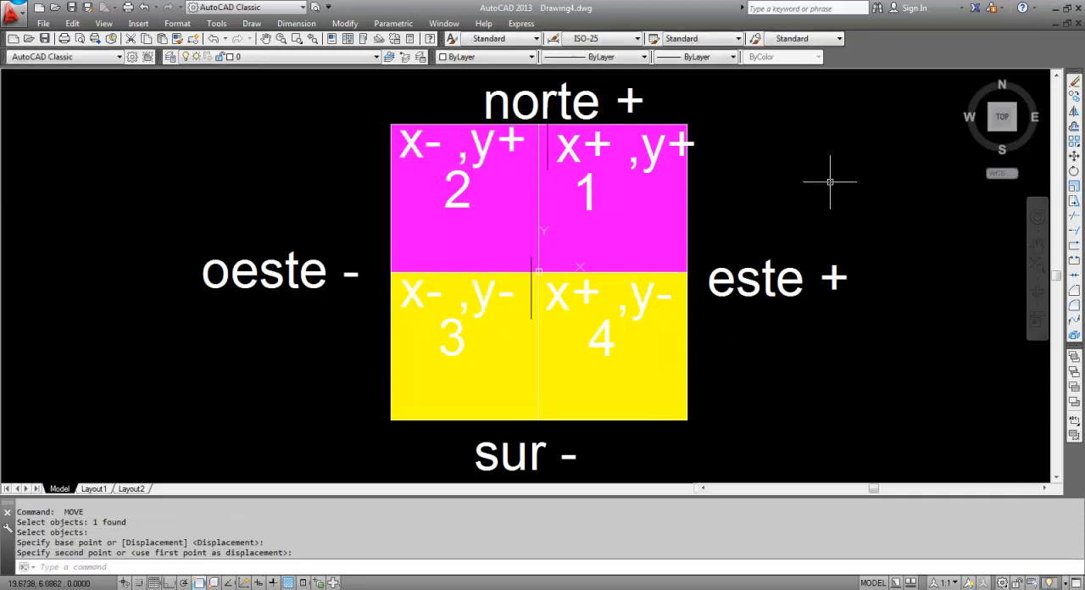
# Move the "x+ ,y+" label slightly west so that it fits inside quadrant 1
pyautogui.click(657, 145)
pyautogui.press('Return')
pyautogui.click(826, 170)
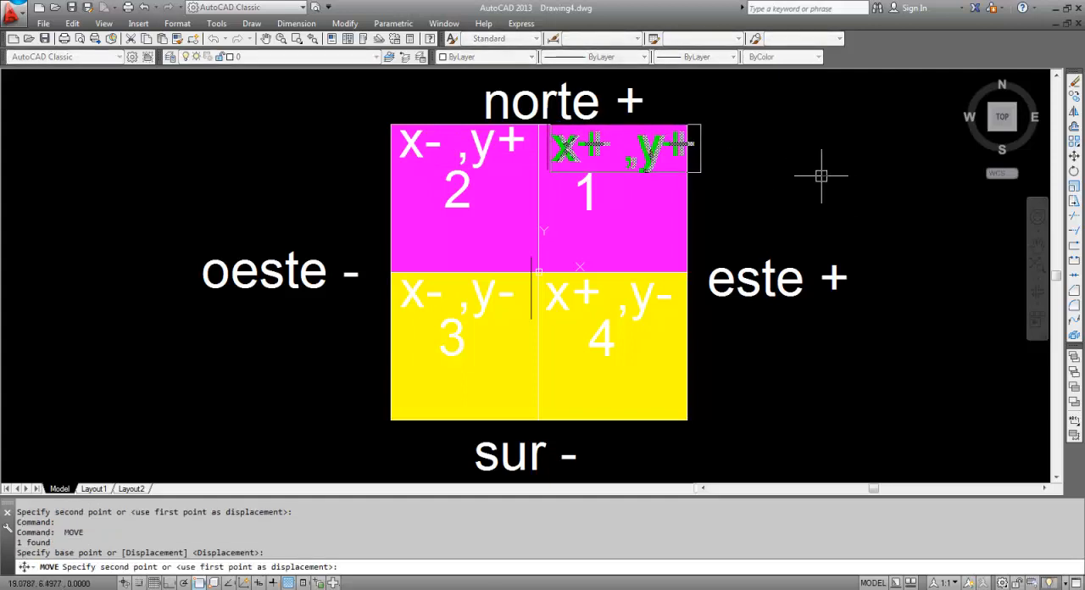
pyautogui.press('Escape')
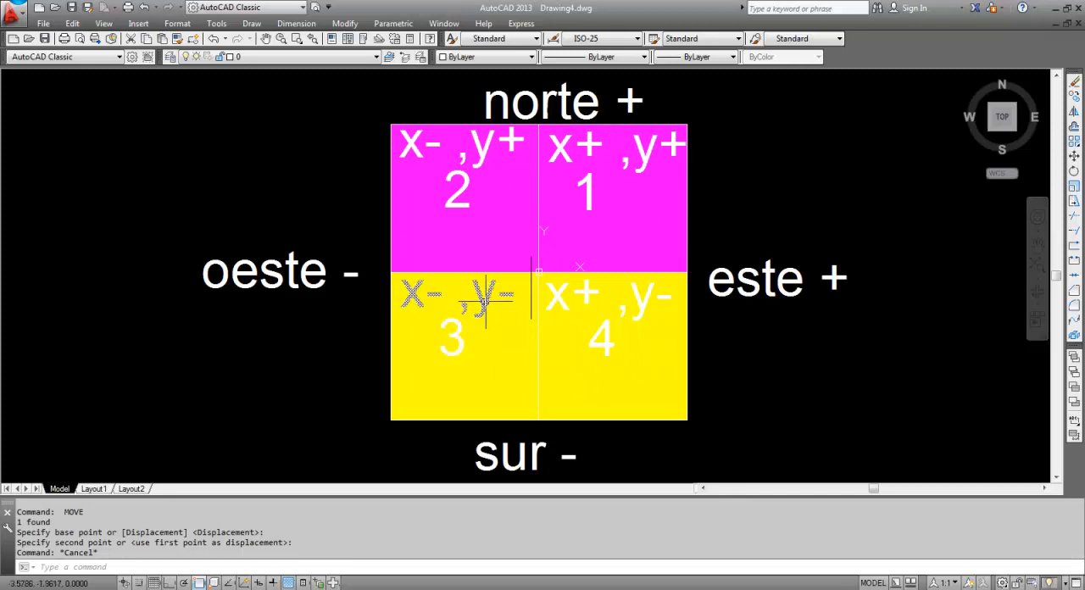
pyautogui.click(749, 340)
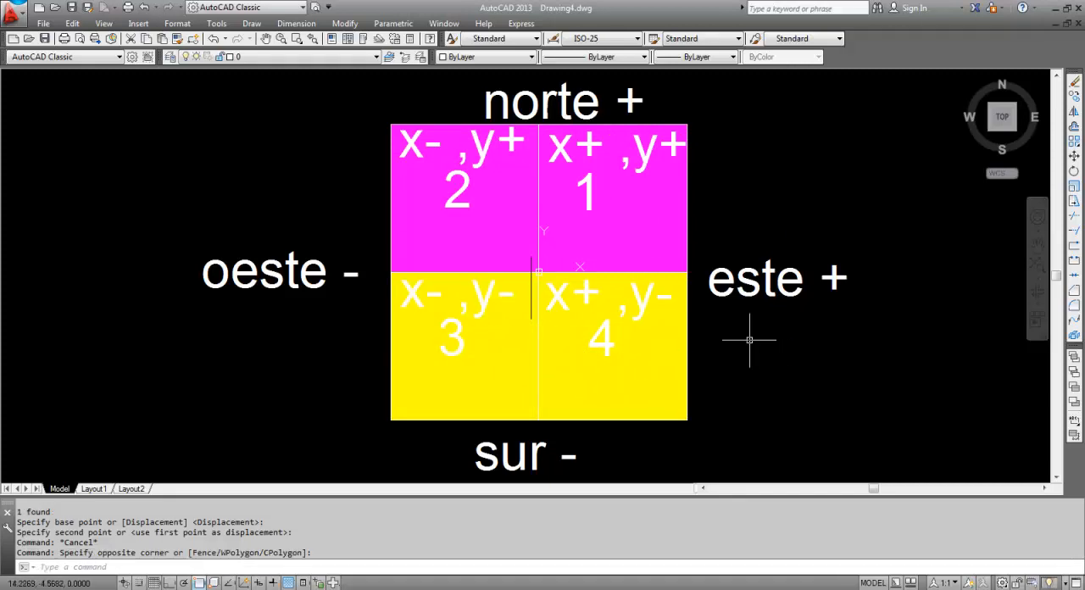
pyautogui.middleClick(759, 211)
pyautogui.middleClick(760, 211)
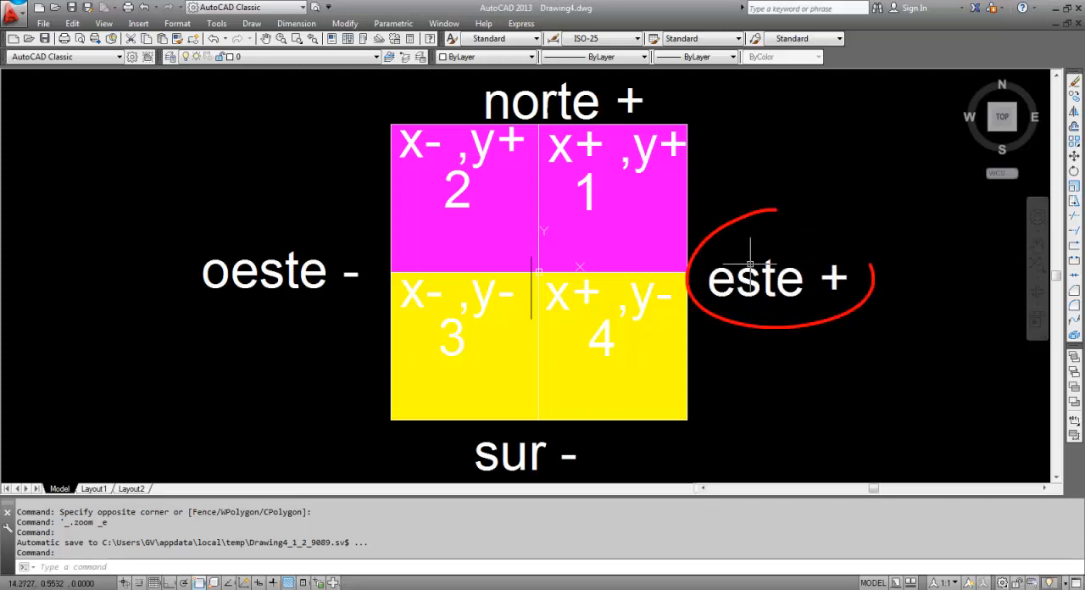
# Add "0°" on a second line of the "este +" label using the ED text editing command
pyautogui.moveTo(746, 273)
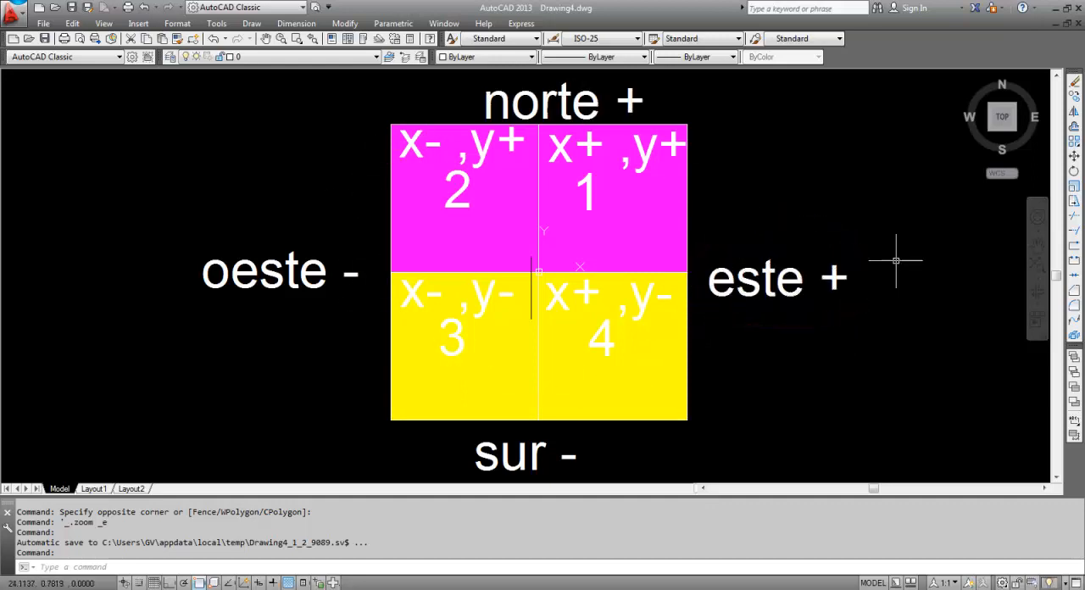
pyautogui.doubleClick(794, 282)
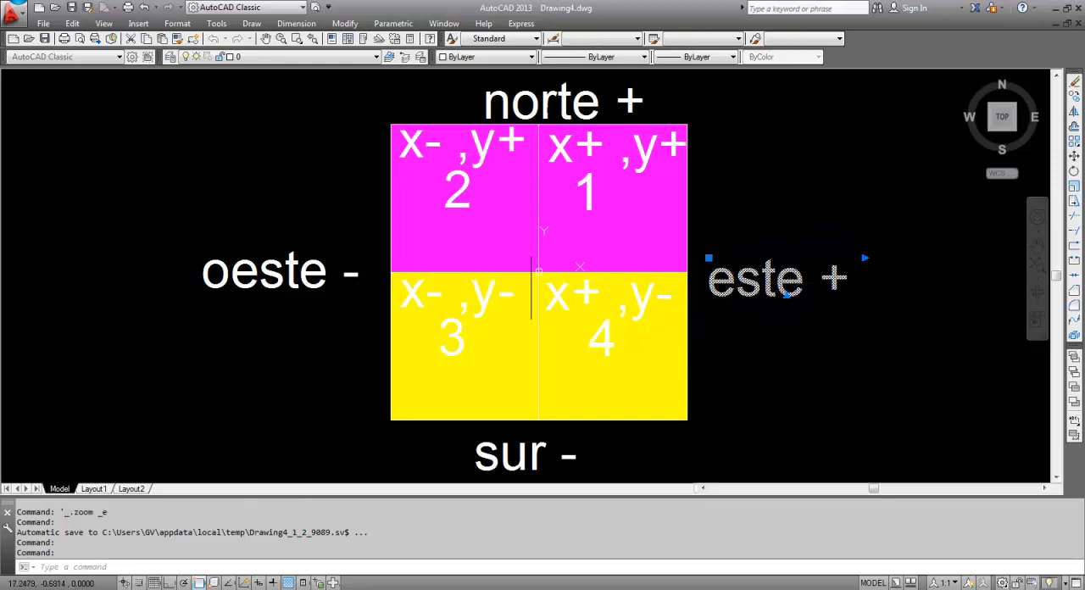
pyautogui.click(874, 280)
pyautogui.click(844, 284)
pyautogui.click(833, 280)
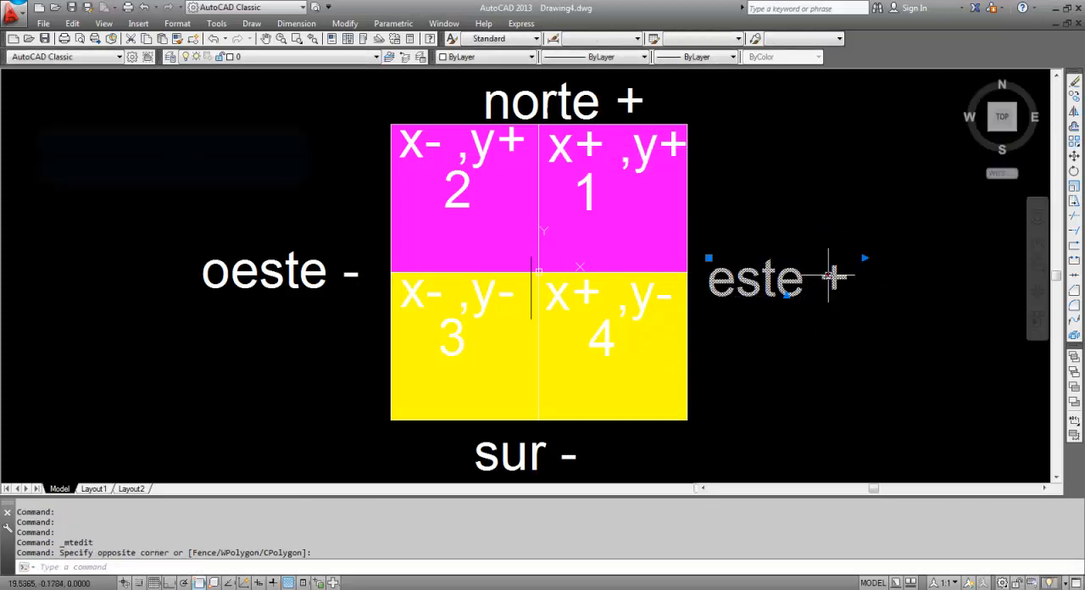
pyautogui.write('ef')
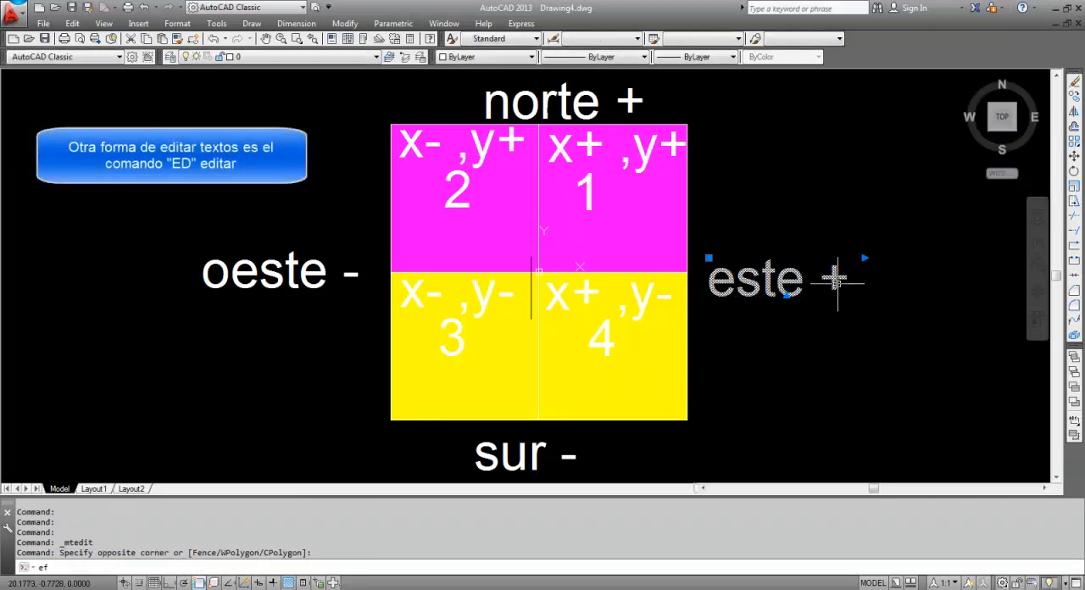
pyautogui.press('BackSpace')
pyautogui.write('d')
pyautogui.press('Return')
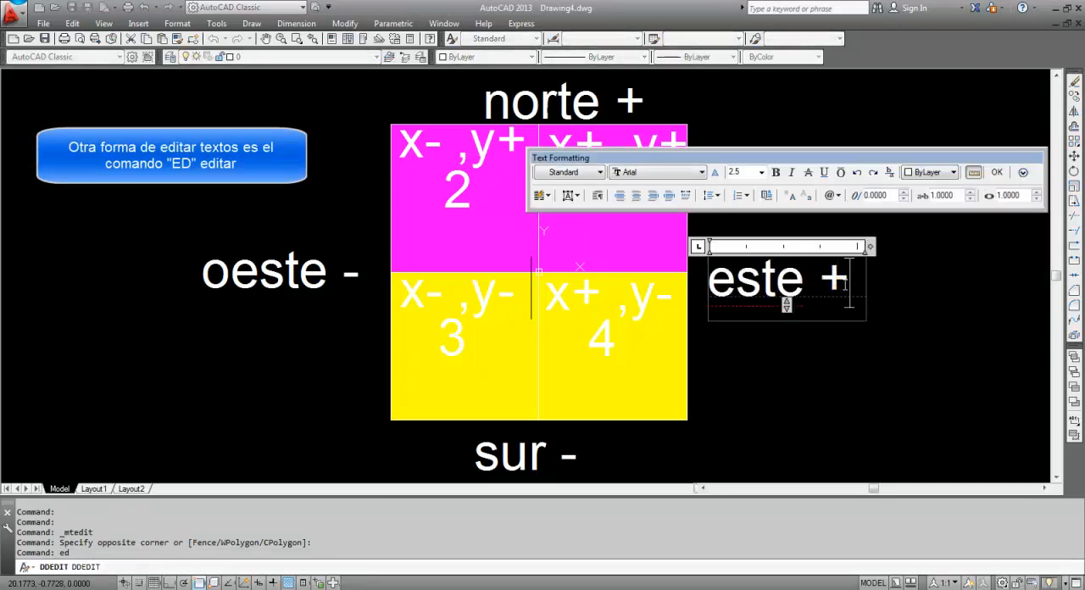
pyautogui.press('Return')
pyautogui.write('0')
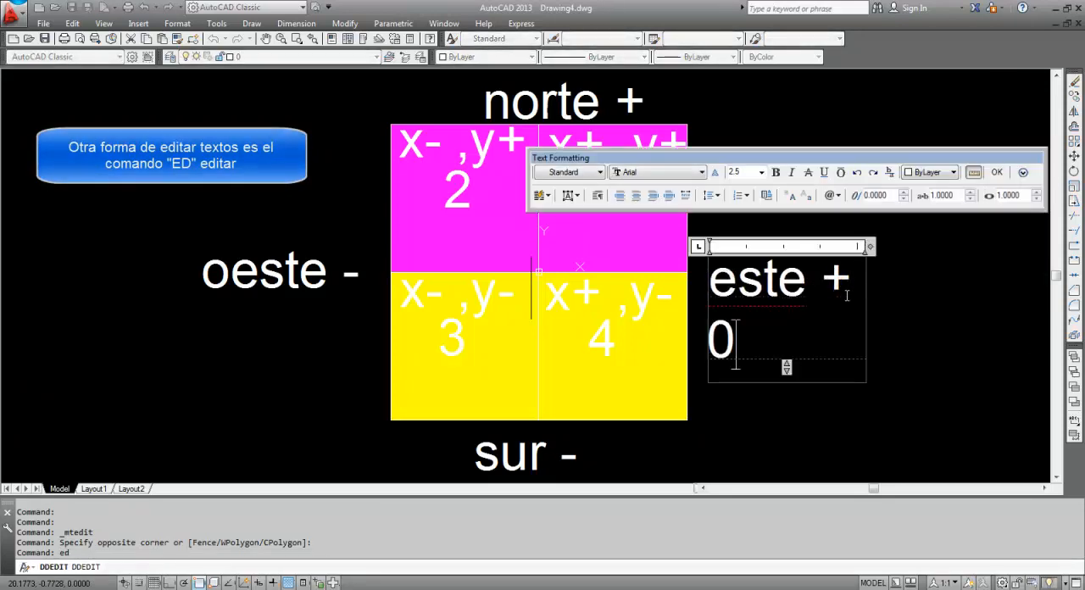
pyautogui.write('°')
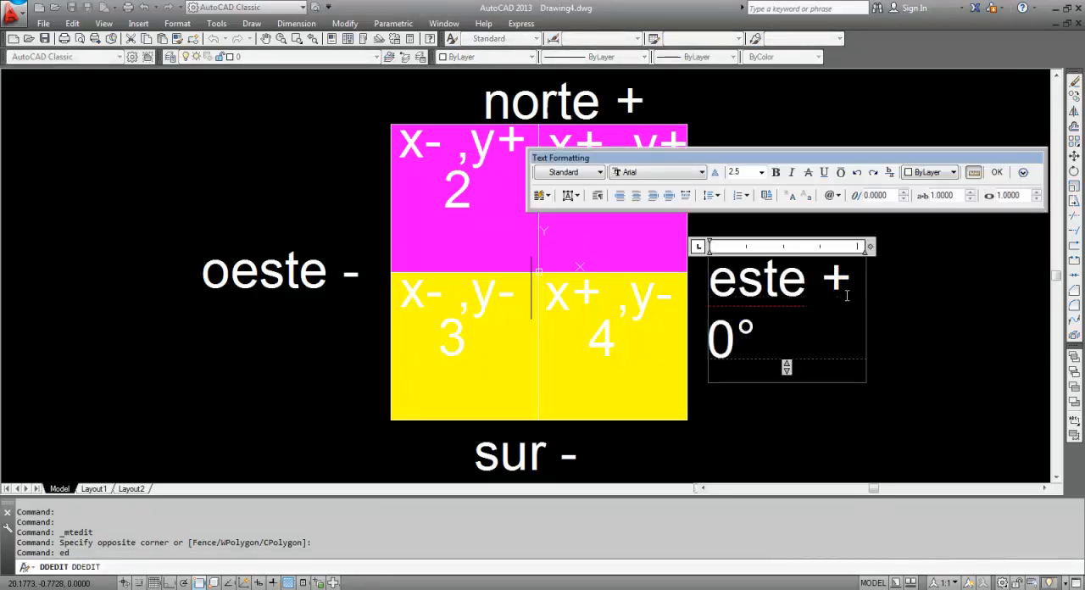
pyautogui.click(922, 335)
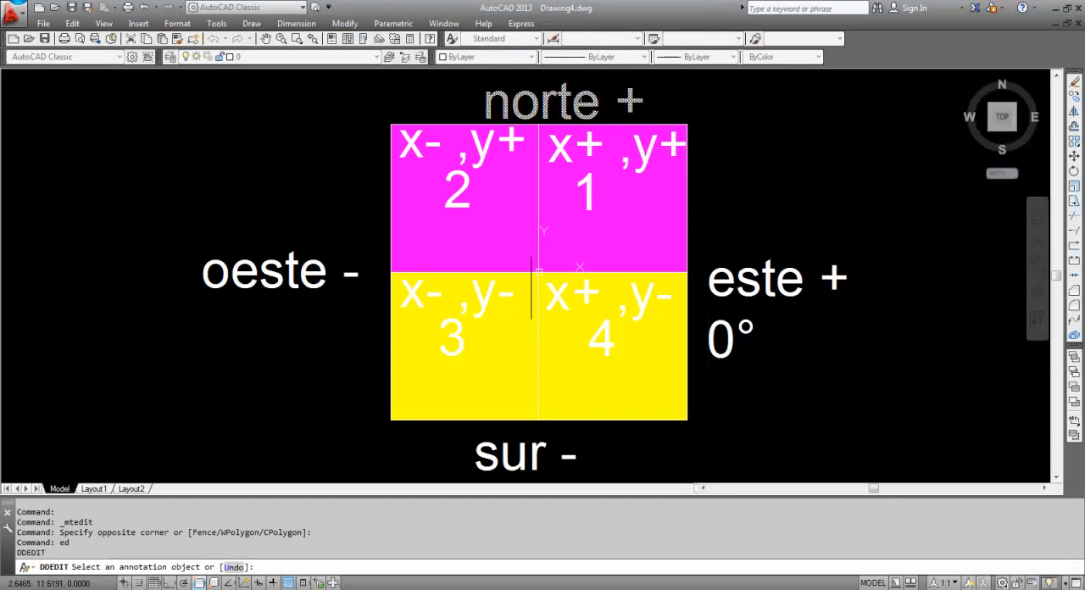
# Add "90°" on a second line of the "norte +" label and end text editing
pyautogui.click(556, 106)
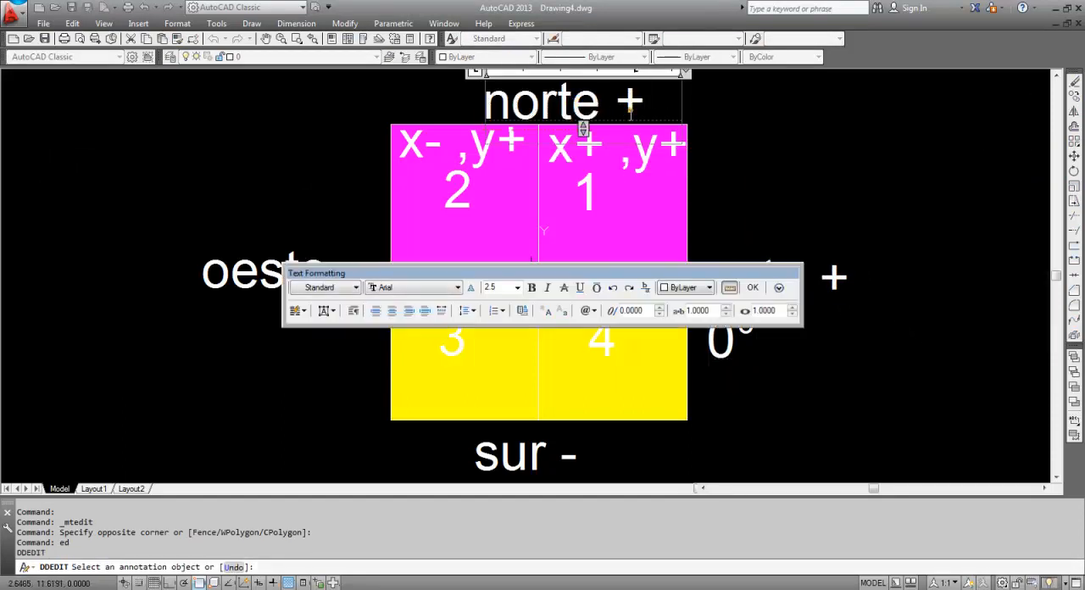
pyautogui.press('Return')
pyautogui.write('90')
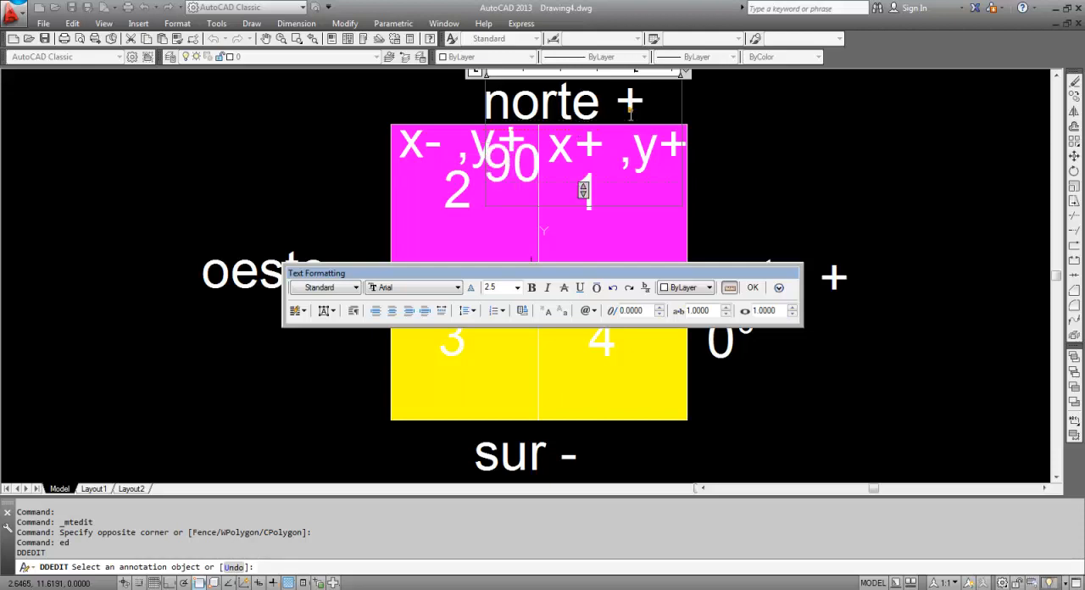
pyautogui.click(799, 213)
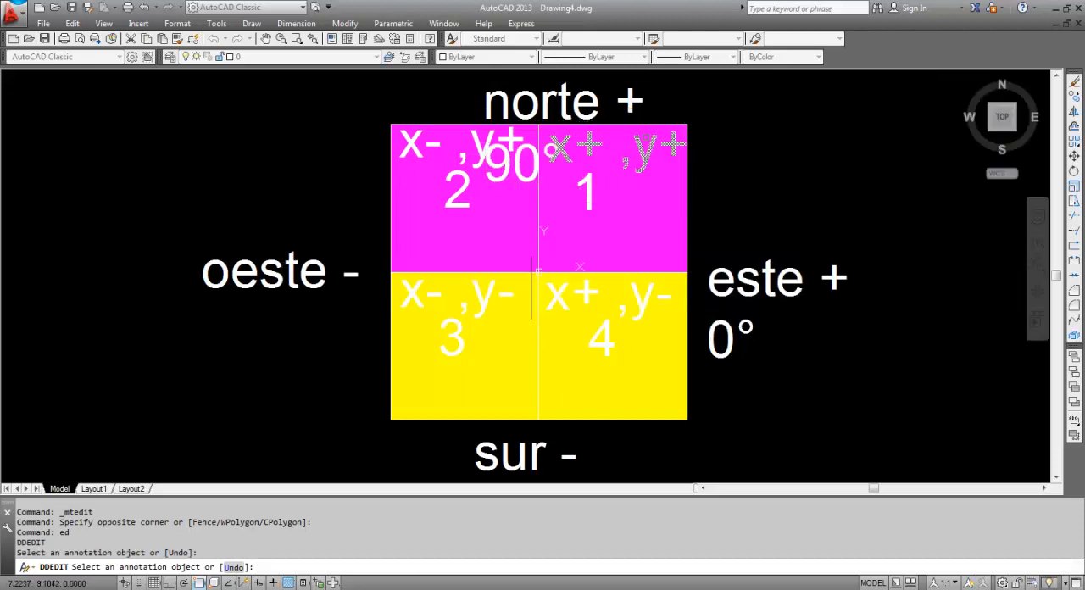
pyautogui.press('Escape')
# Move the two-line "norte +" label north so that it clears the top edge of the quadrants
pyautogui.click(632, 94)
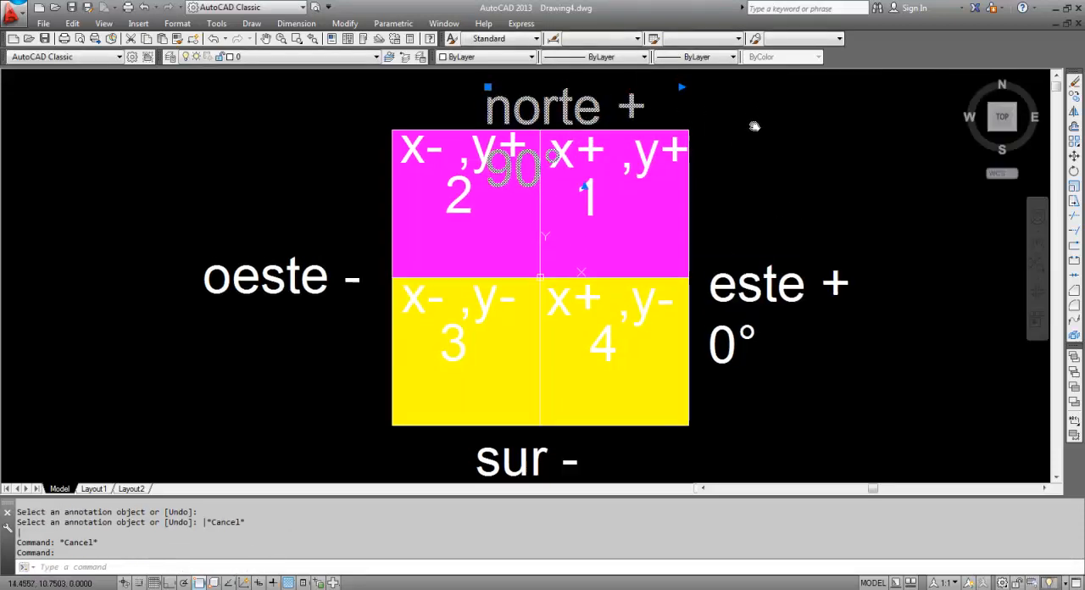
pyautogui.moveTo(753, 110); pyautogui.dragTo(761, 207, button='middle')
pyautogui.write('m')
pyautogui.press('Return')
pyautogui.click(850, 248)
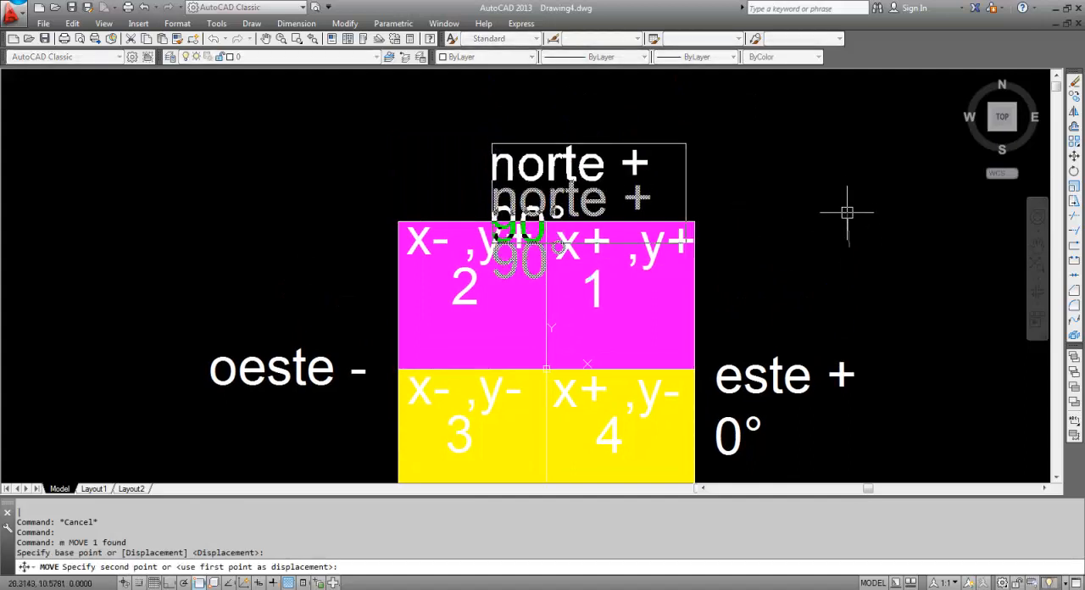
pyautogui.press('Escape')
# Add "180°" on a second line of the "oeste -" label using the ED command
pyautogui.scroll(-2, 732, 262)
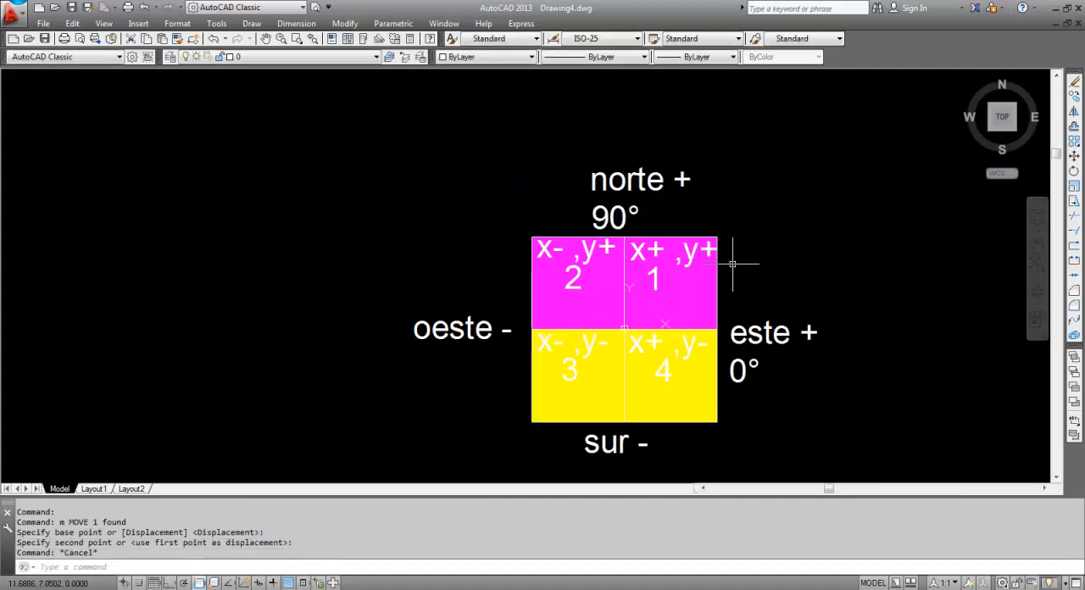
pyautogui.moveTo(479, 300); pyautogui.dragTo(495, 236, button='middle')
pyautogui.click(482, 296)
pyautogui.click(451, 268)
pyautogui.write('ed')
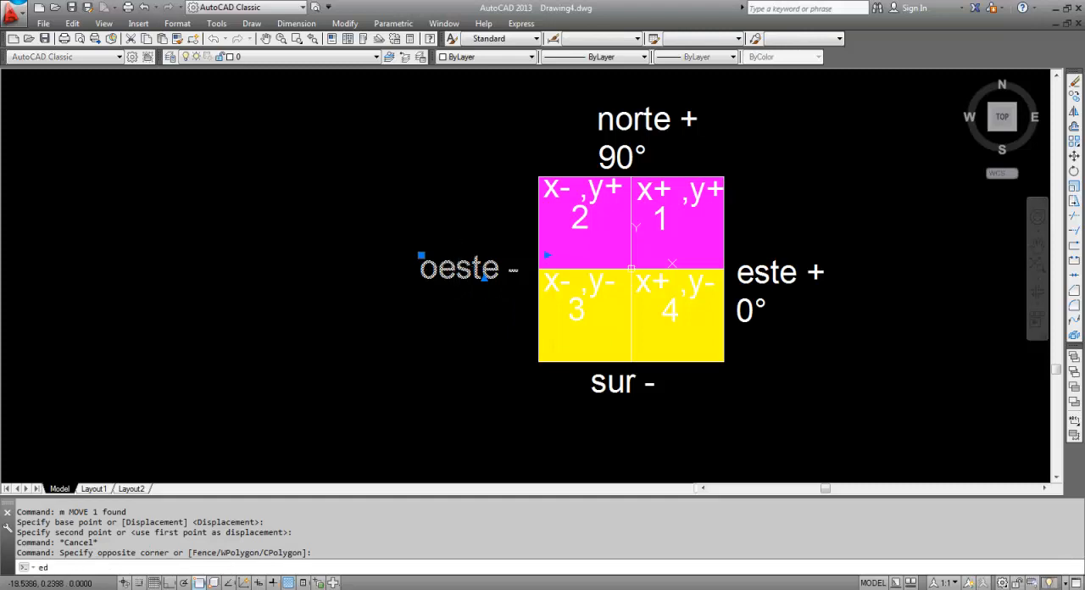
pyautogui.press('Return')
pyautogui.press('Return')
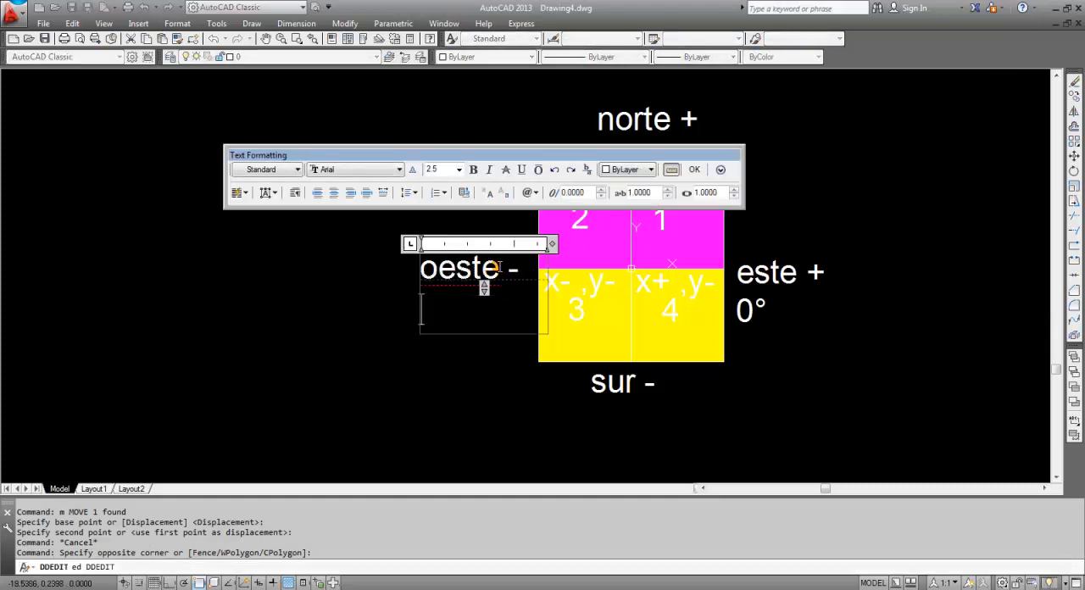
pyautogui.write('180')
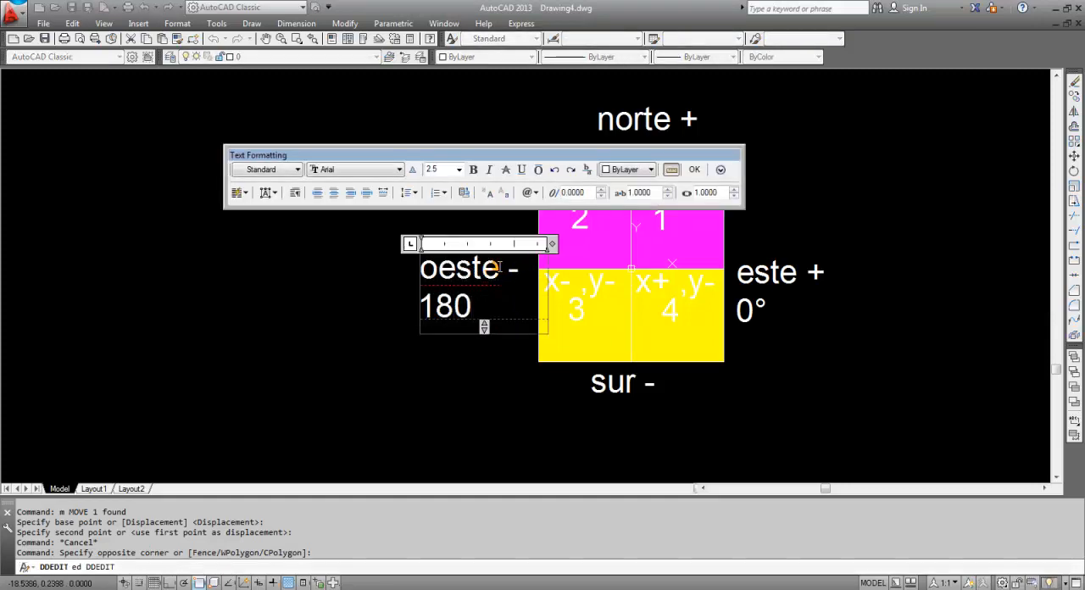
pyautogui.click(516, 389)
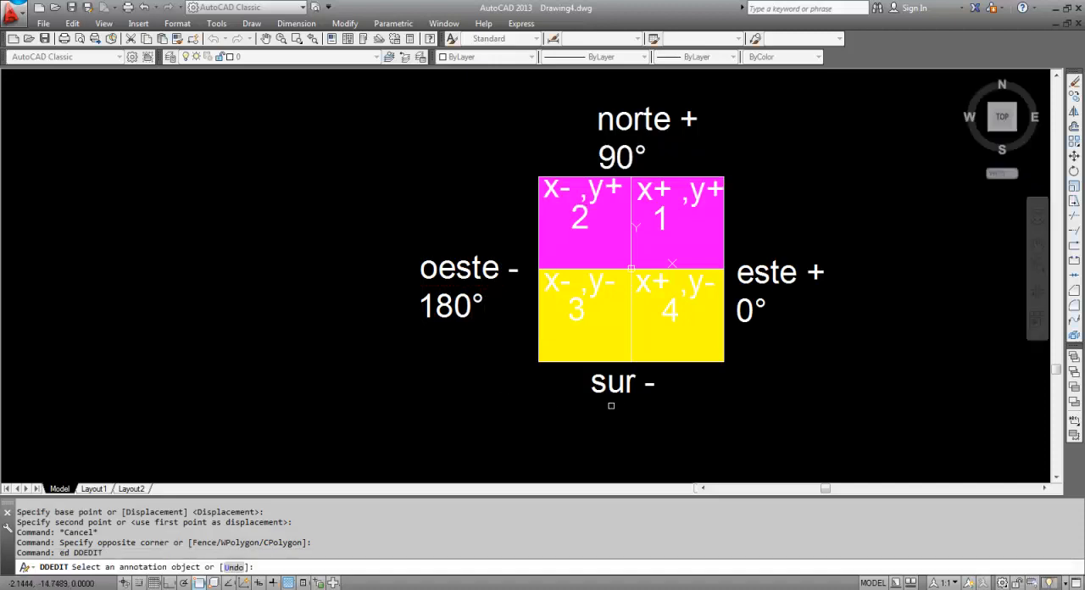
# Add "270°" on a second line of the "sur -" label and end text editing
pyautogui.click(627, 383)
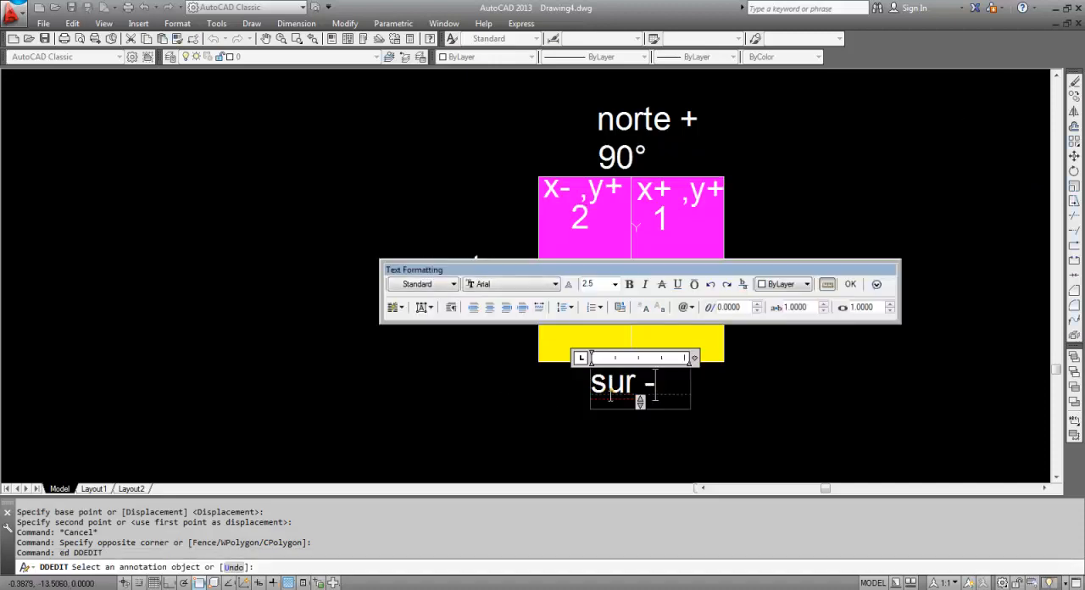
pyautogui.press('Return')
pyautogui.write('270')
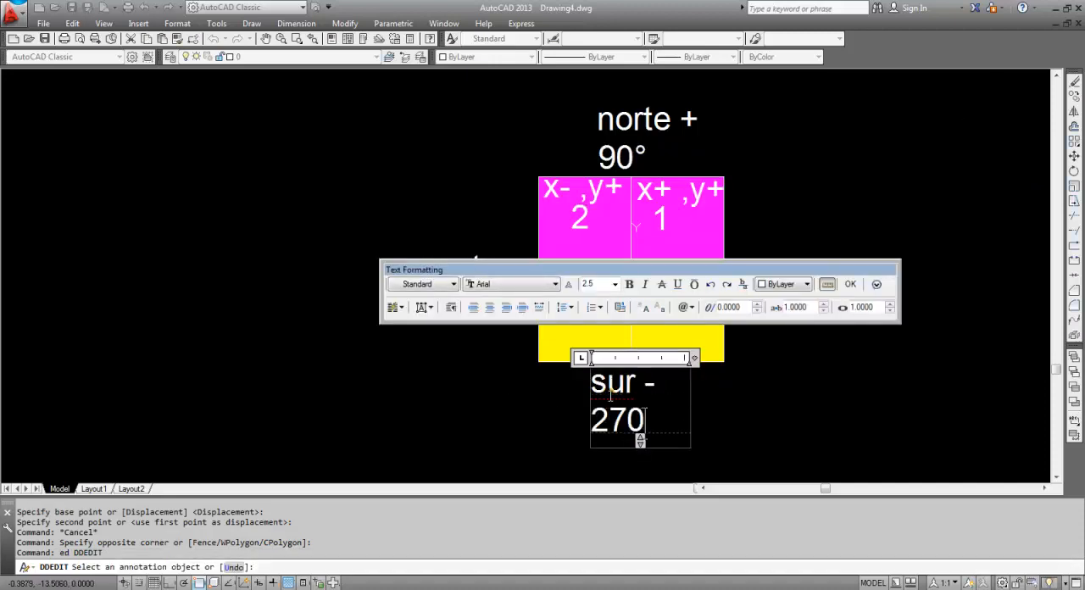
pyautogui.write('°')
pyautogui.click(550, 447)
pyautogui.press('Escape')
pyautogui.press('Escape')
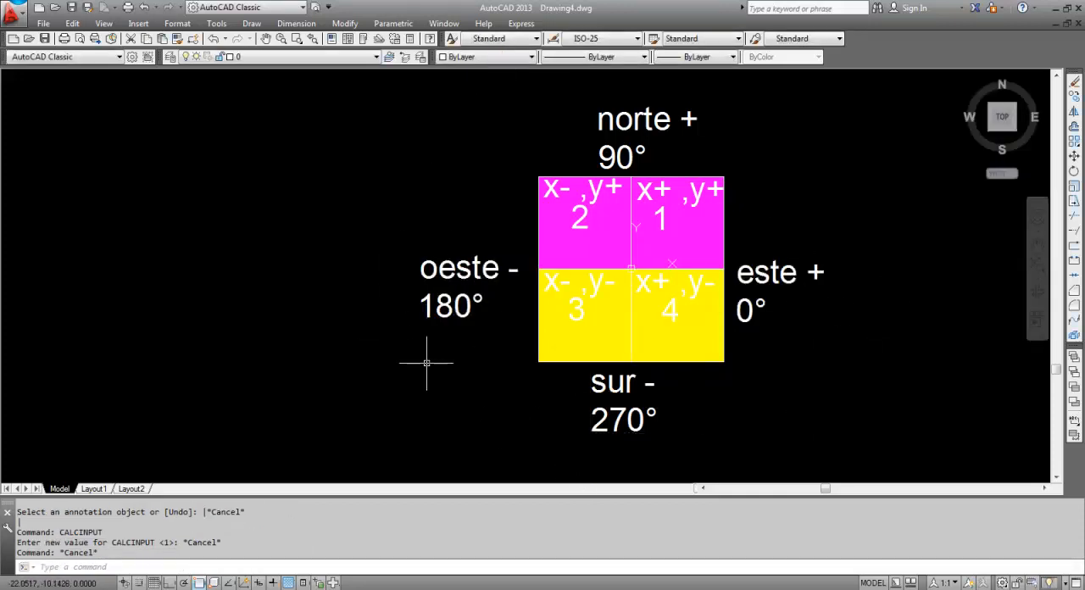
# Calculate the north angle by evaluating 0+90 with the CAL command
pyautogui.moveTo(432, 364); pyautogui.dragTo(373, 376, button='middle')
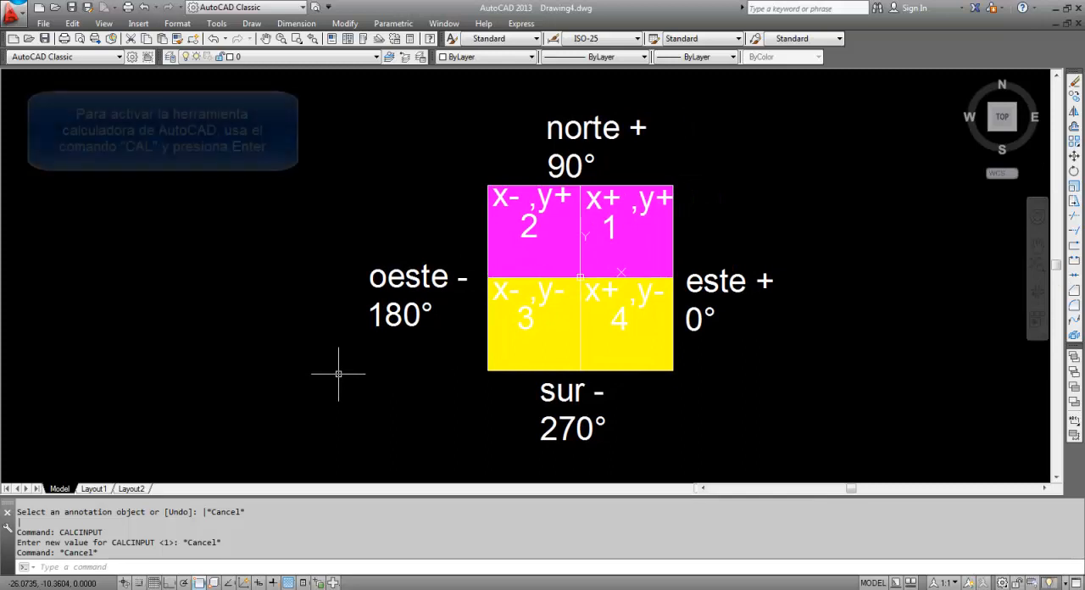
pyautogui.write('CAL')
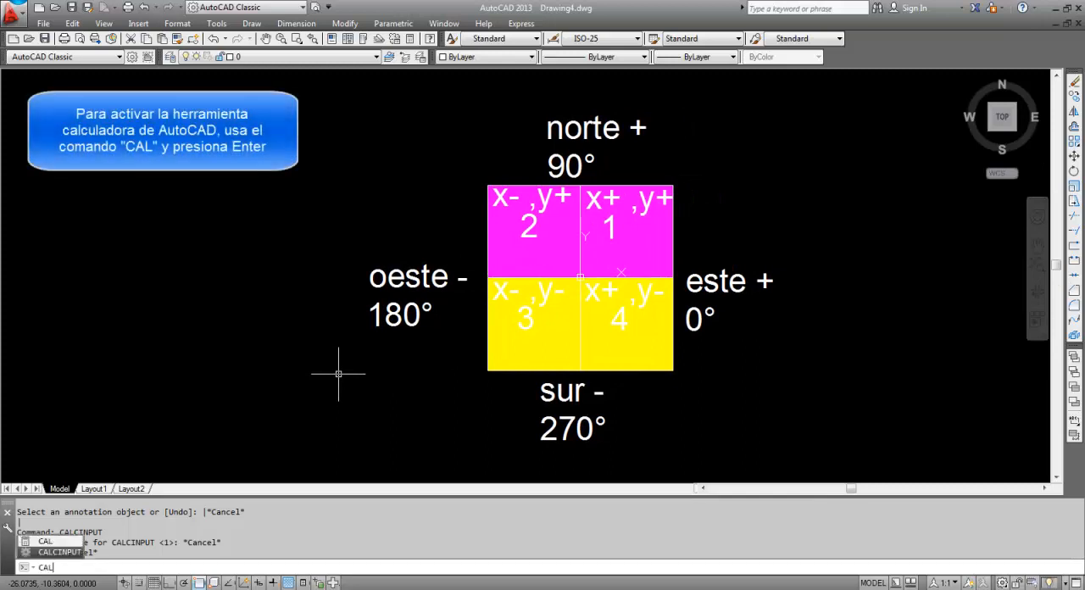
pyautogui.press('Return')
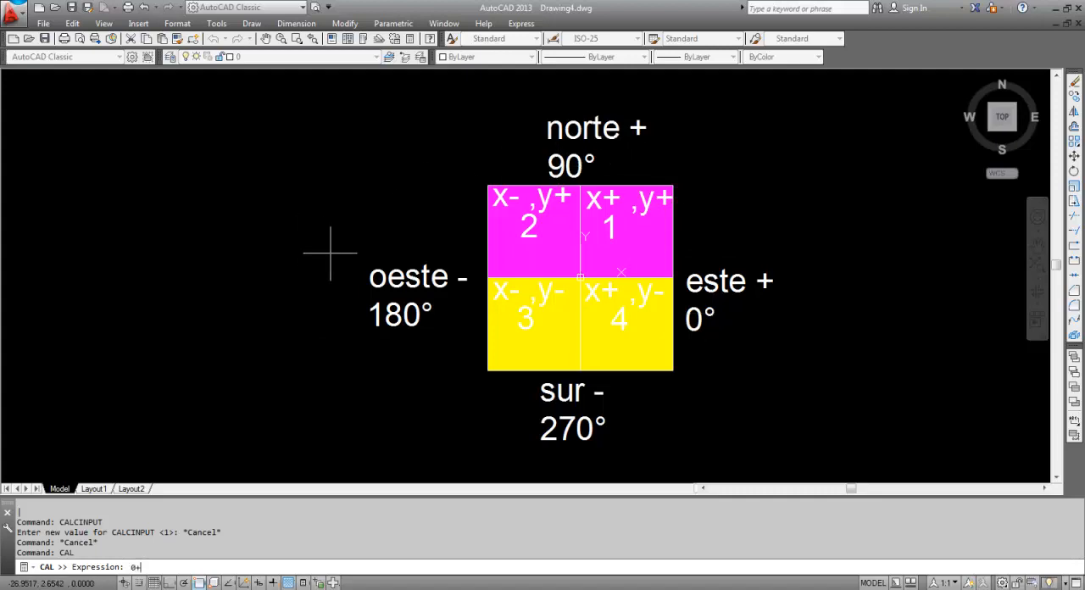
pyautogui.press('Return')
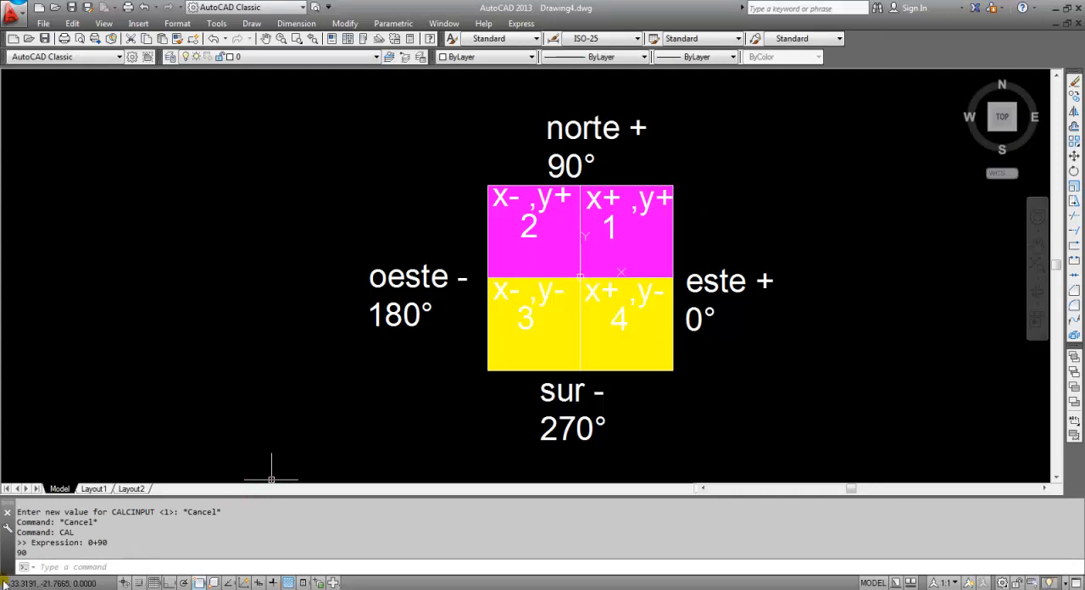
# Calculate the west angle by evaluating +90+90 with the CAL command
pyautogui.click(24, 553)
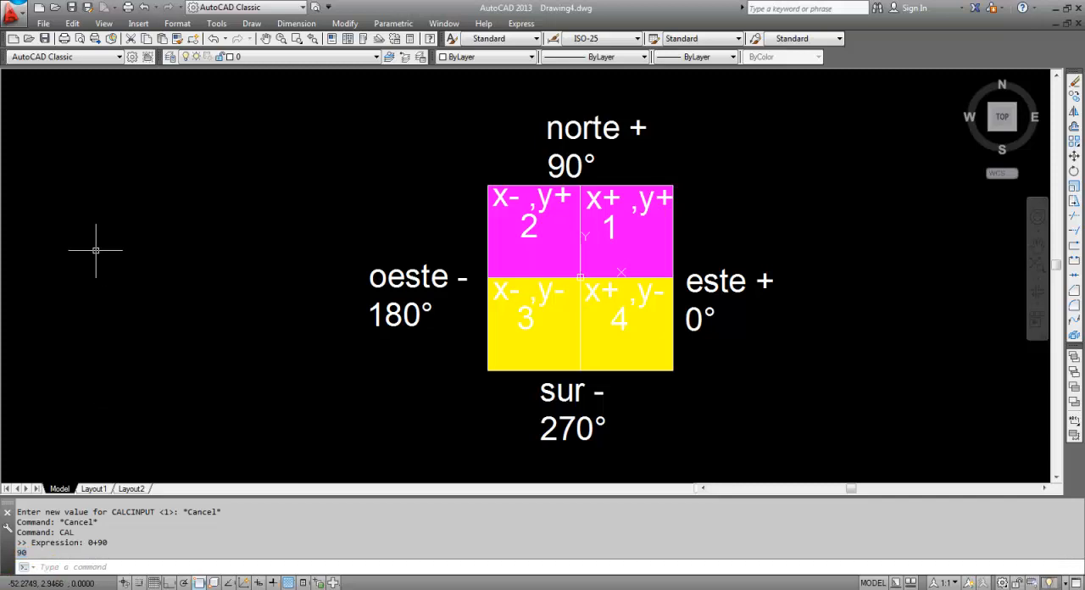
pyautogui.write('+')
pyautogui.press('BackSpace')
pyautogui.write('cal')
pyautogui.press('Return')
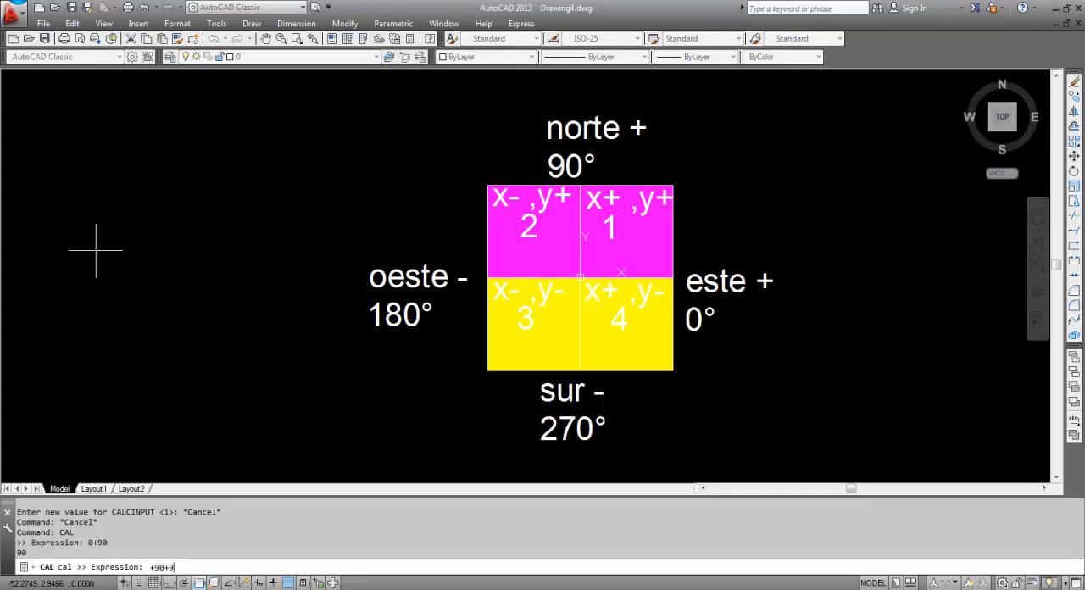
pyautogui.write('+90+90')
pyautogui.press('Return')
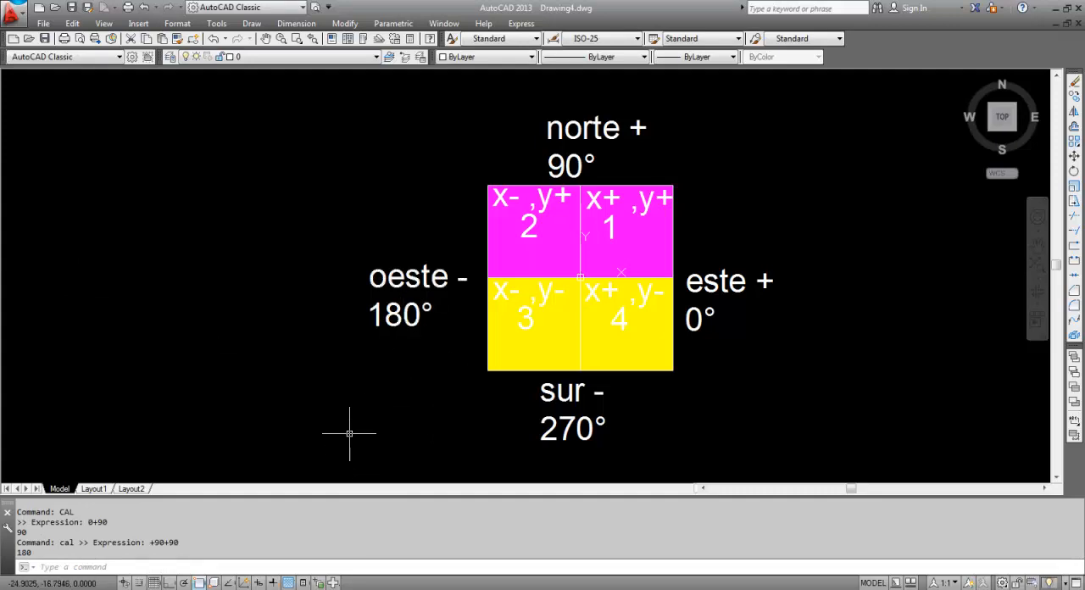
# Calculate the south angle by evaluating 180+90 with the CAL command
pyautogui.write('cal')
pyautogui.press('Return')
pyautogui.write('180+90')
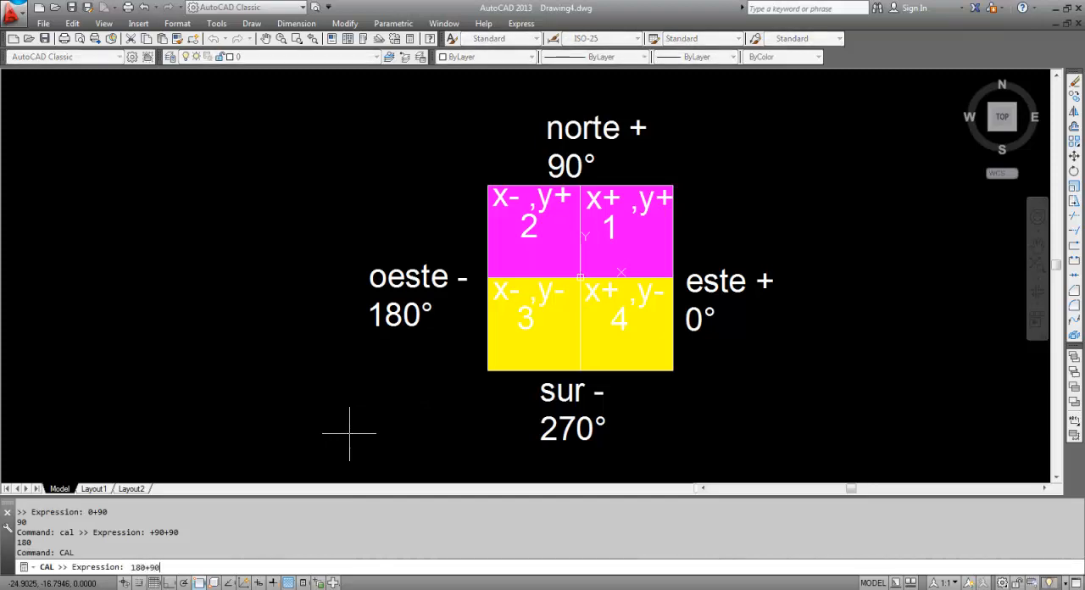
pyautogui.press('Return')
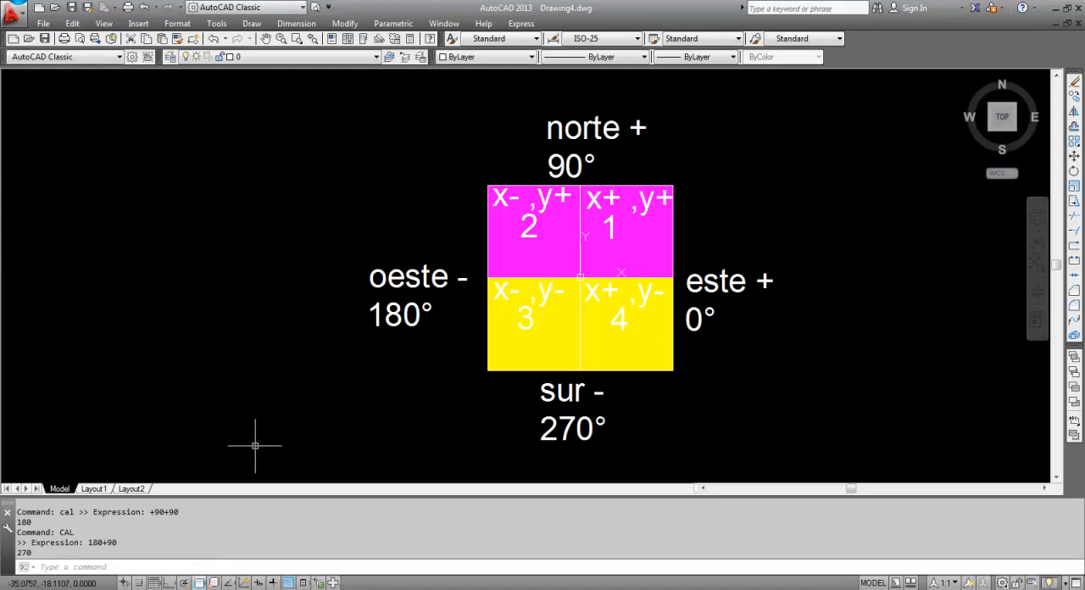
# Calculate the full-circle east angle by evaluating 270+90 with the CAL command
pyautogui.write('+cal')
pyautogui.press('Return')
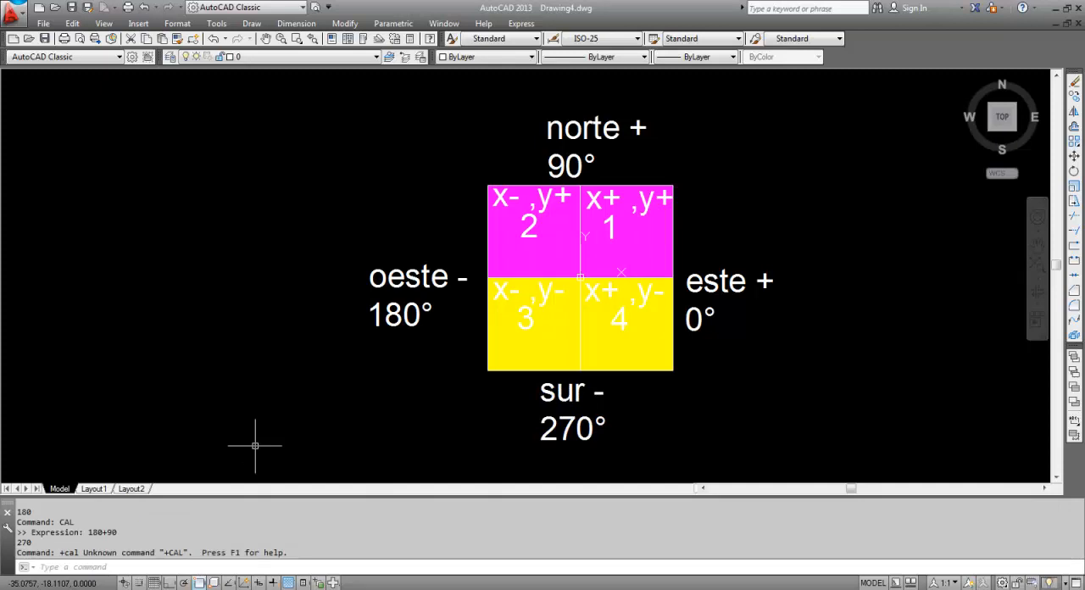
pyautogui.write('cal')
pyautogui.press('Return')
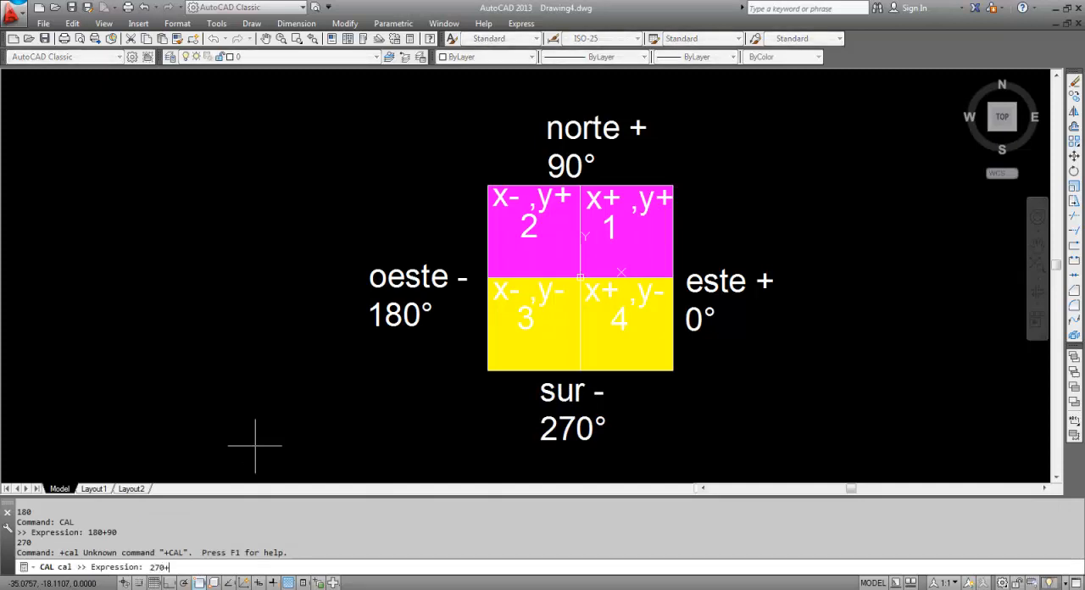
pyautogui.press('Return')
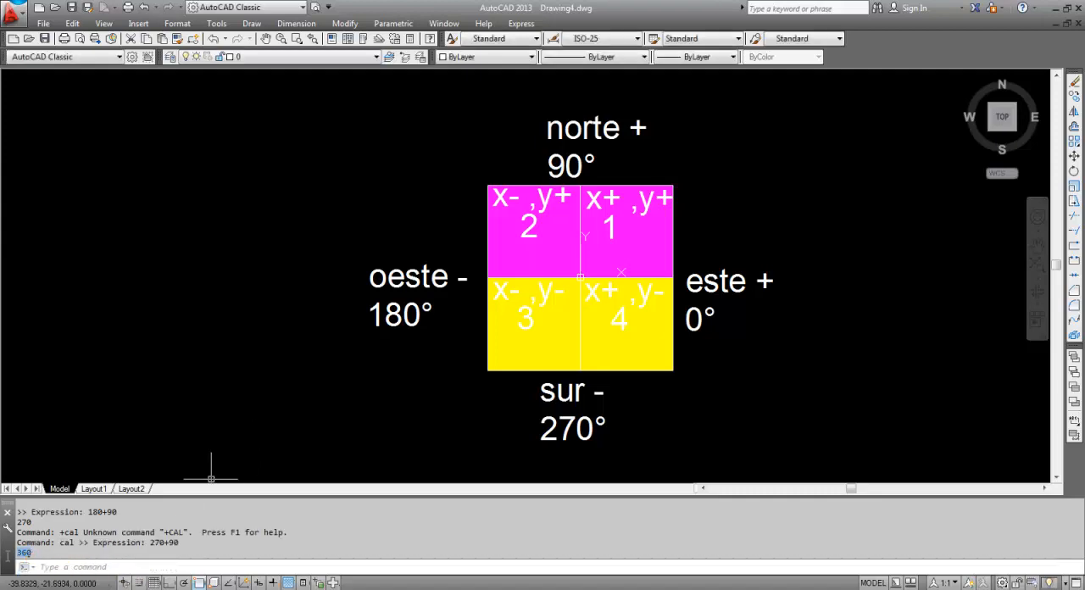
# Add "360°" on a third line of the "este +" label and end text editing
pyautogui.click(785, 344)
pyautogui.click(700, 244)
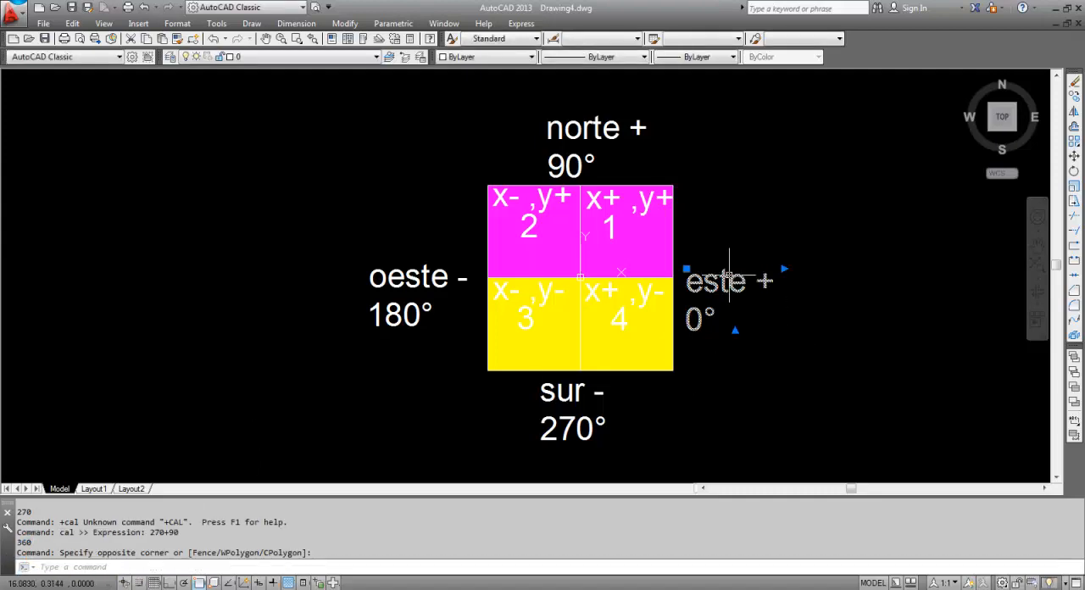
pyautogui.write('ed')
pyautogui.press('Return')
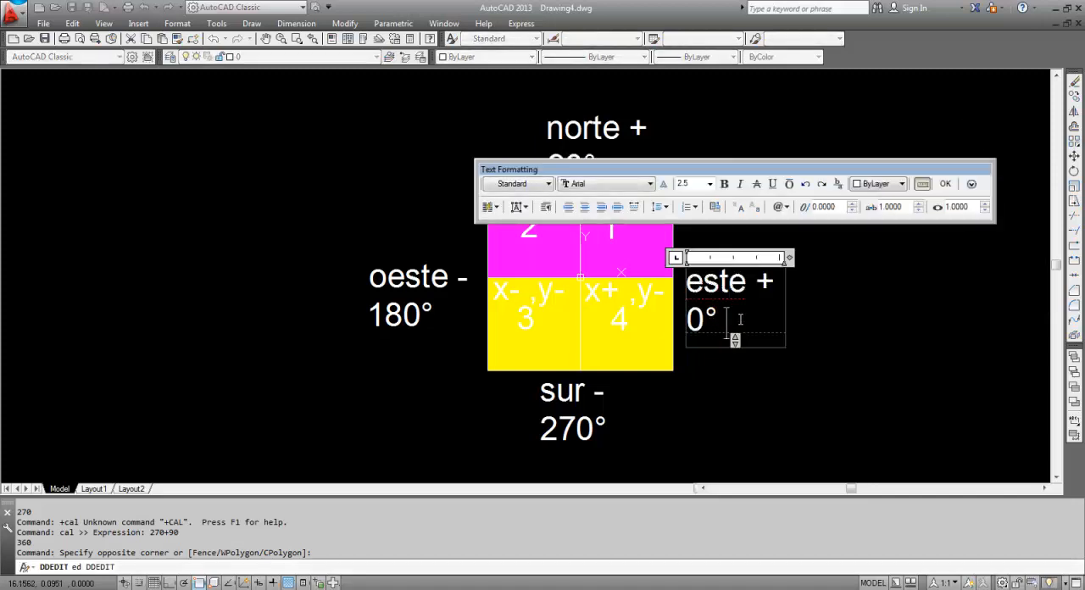
pyautogui.write('360°')
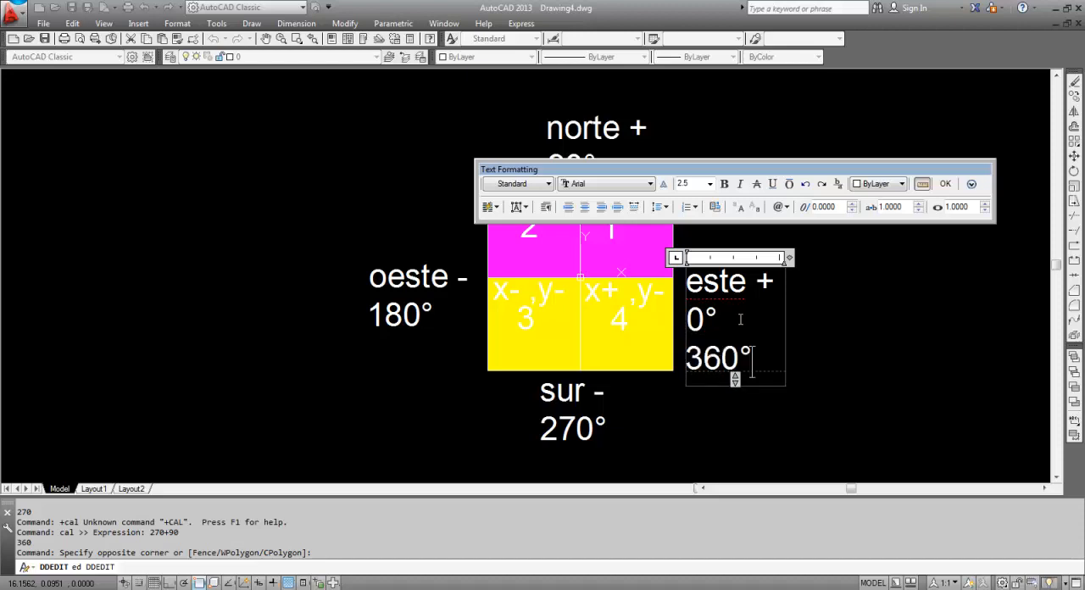
pyautogui.moveTo(724, 322); pyautogui.dragTo(695, 319)
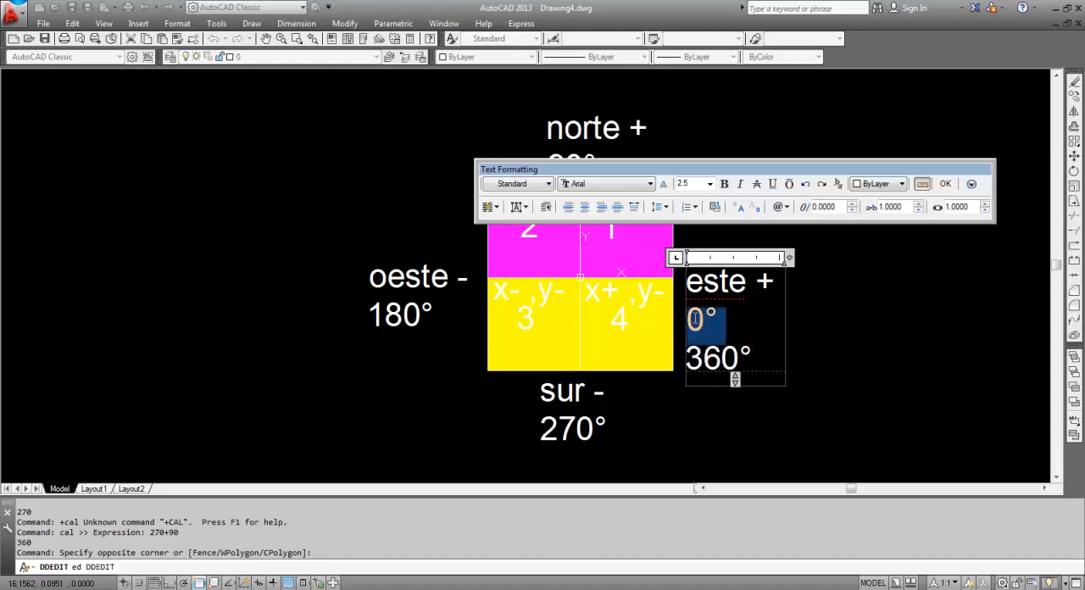
pyautogui.moveTo(770, 354); pyautogui.dragTo(688, 329)
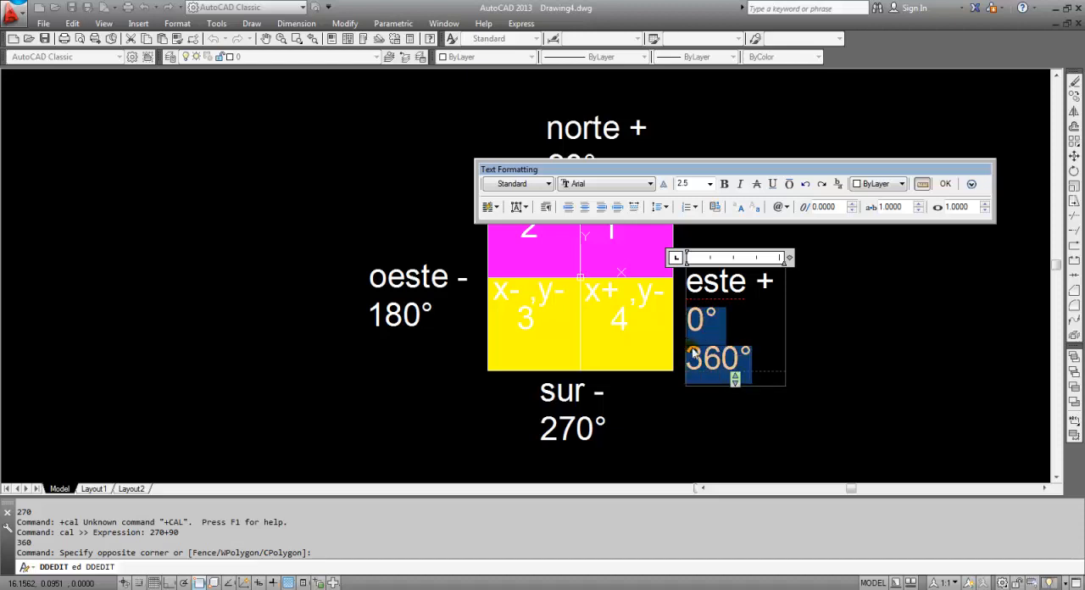
pyautogui.click(846, 364)
pyautogui.press('Escape')
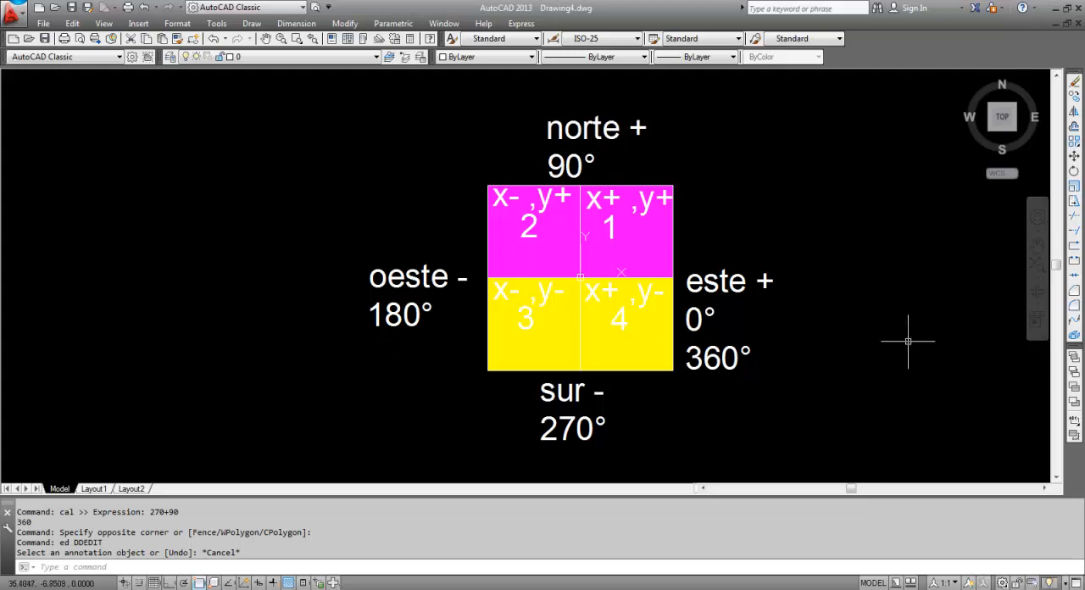
# Draw a line from the origin 0,0 to the point 8,5 in the first quadrant
pyautogui.moveTo(887, 340); pyautogui.dragTo(809, 332, button='middle')
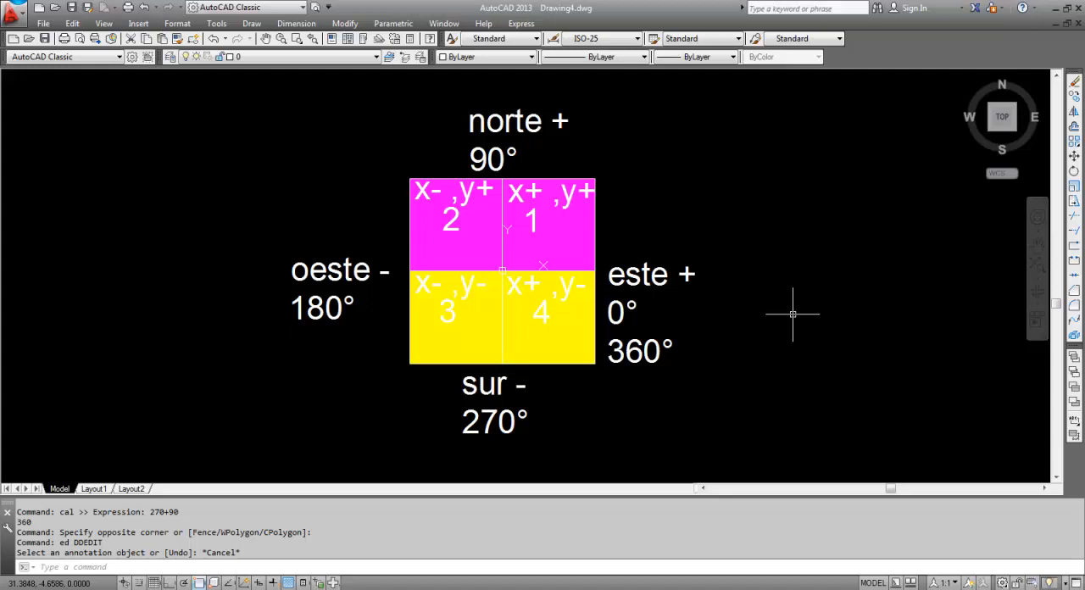
pyautogui.press('Escape')
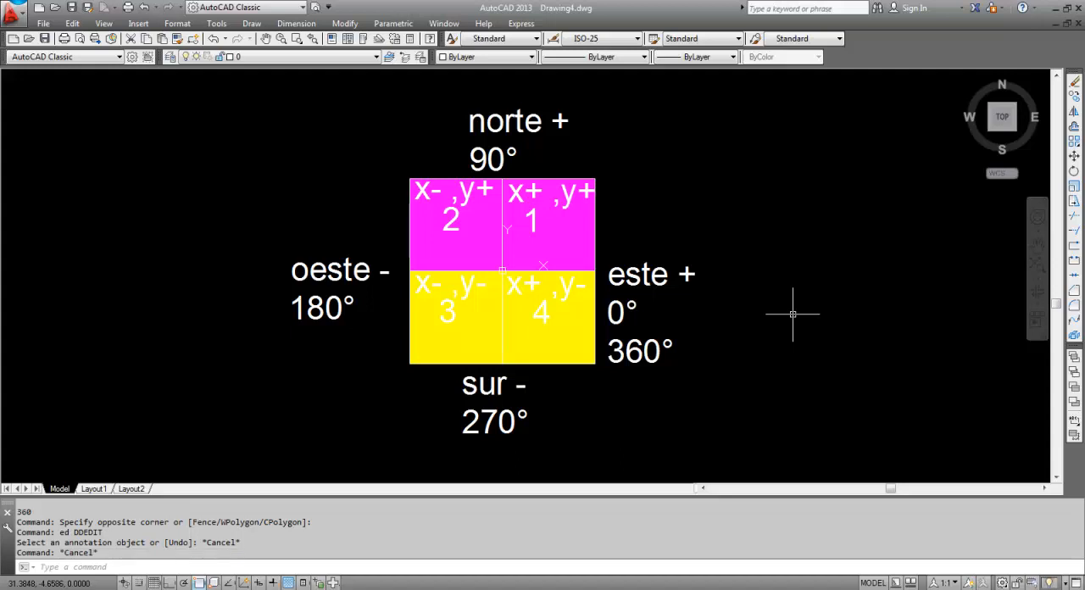
pyautogui.write('l')
pyautogui.press('Return')
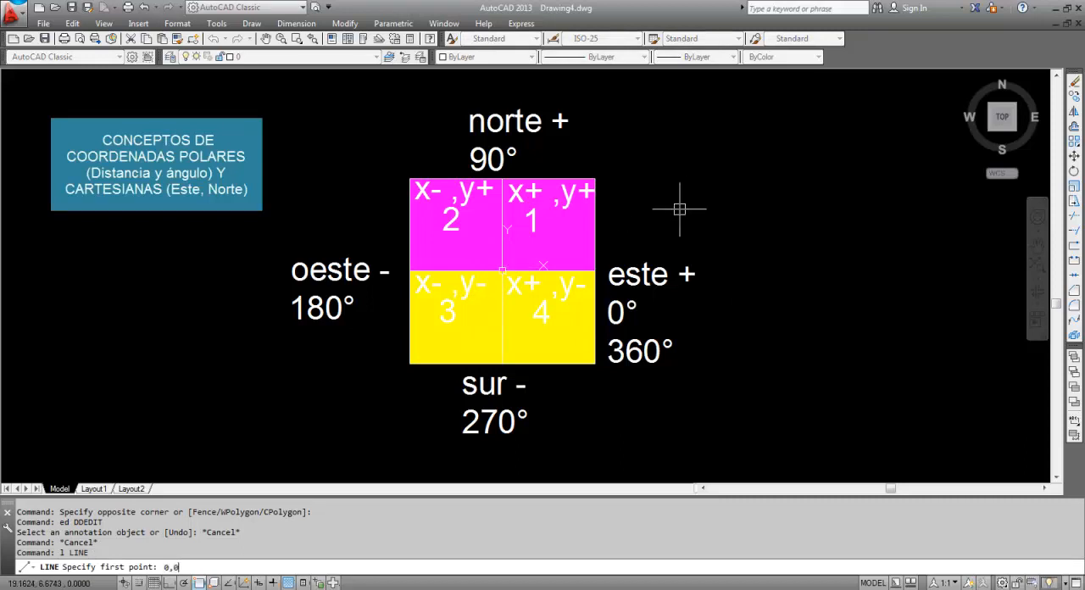
pyautogui.write('0,0')
pyautogui.press('Return')
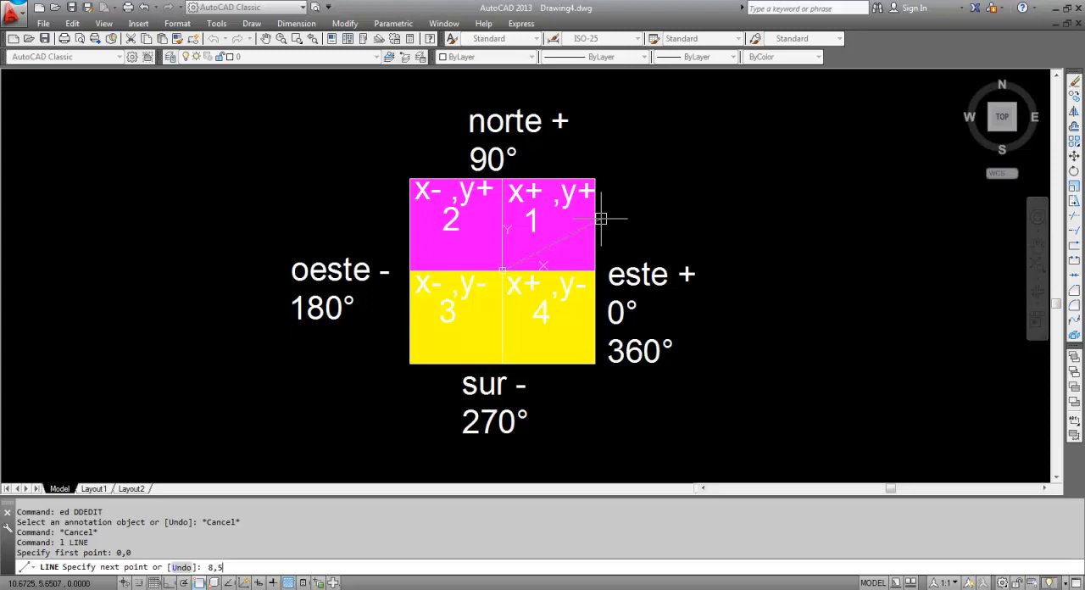
pyautogui.press('Return')
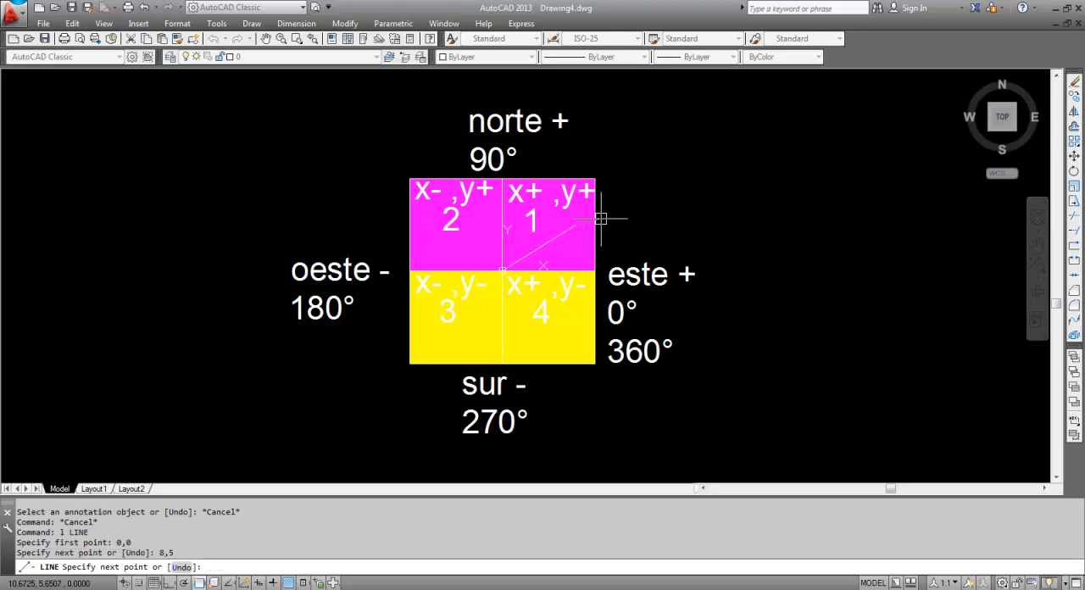
pyautogui.scroll(5, 593, 222)
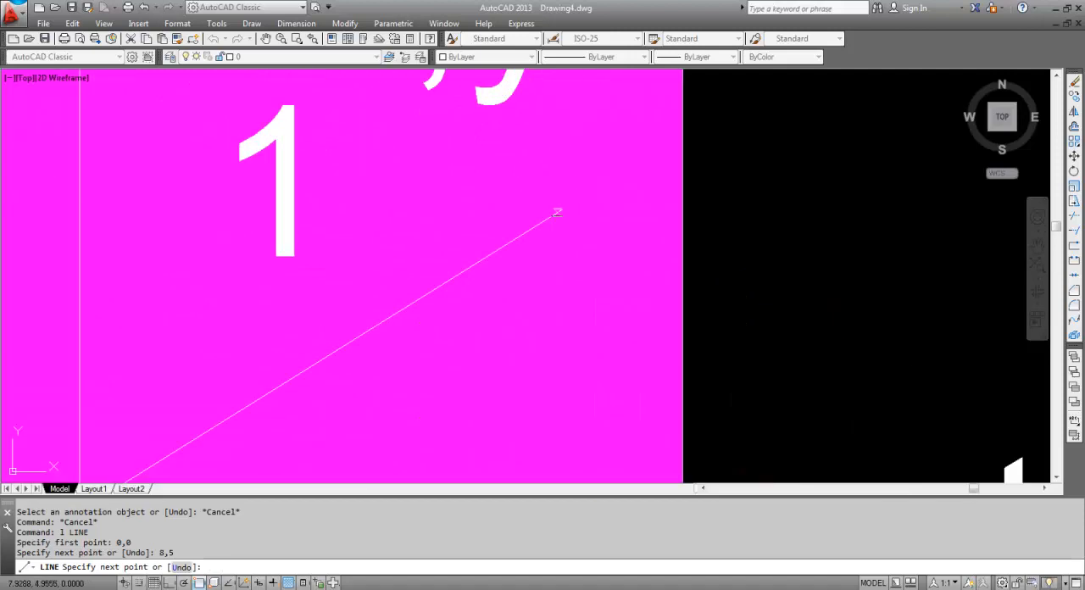
pyautogui.scroll(-3, 594, 222)
pyautogui.press('Return')
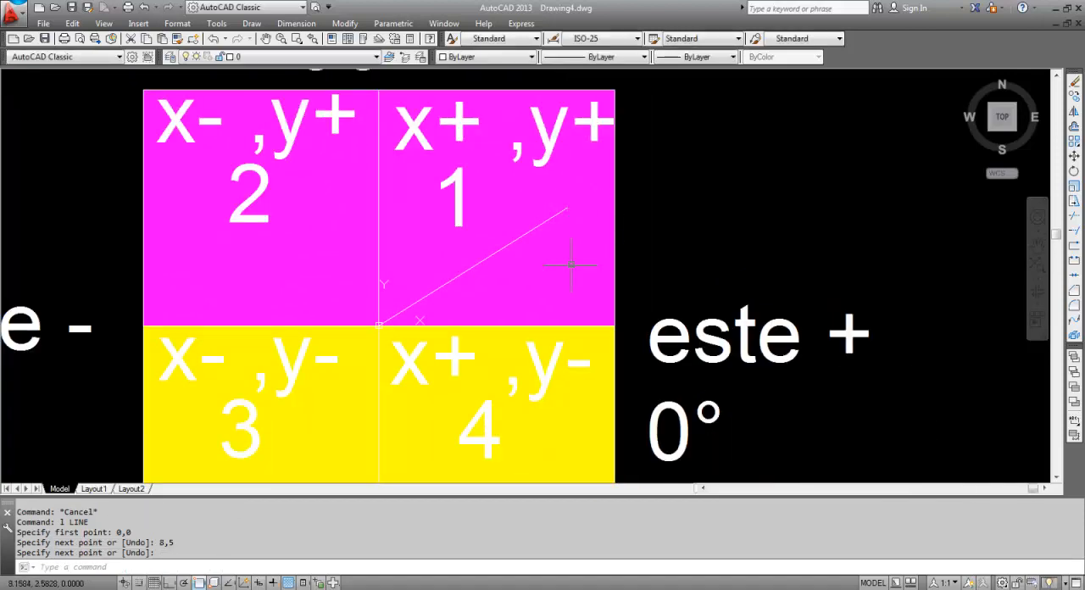
# Display the Dimension toolbar
pyautogui.moveTo(691, 260); pyautogui.dragTo(750, 250, button='middle')
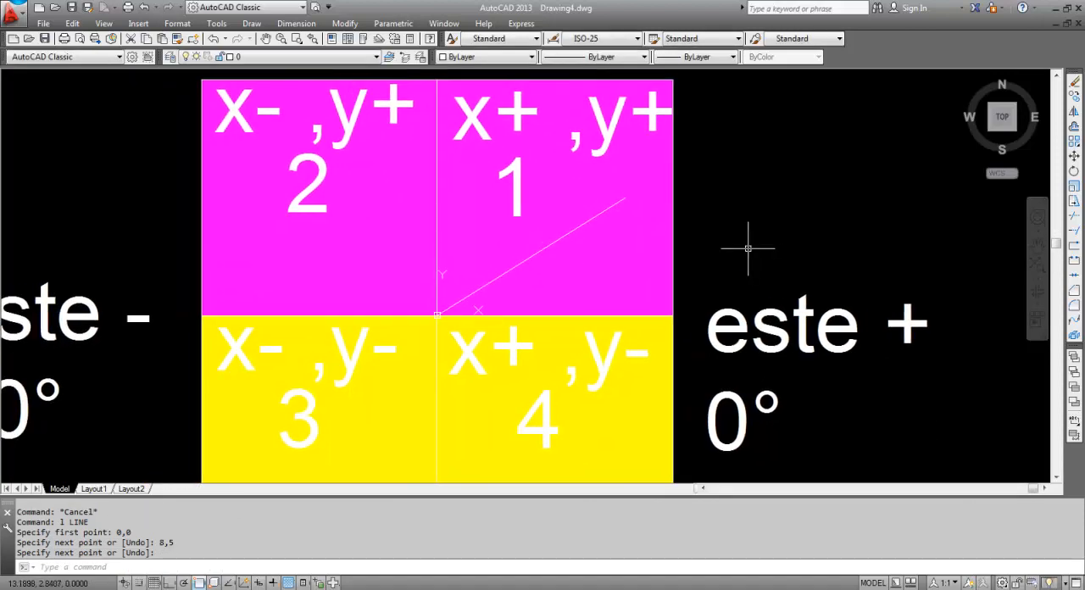
pyautogui.scroll(-2, 746, 250)
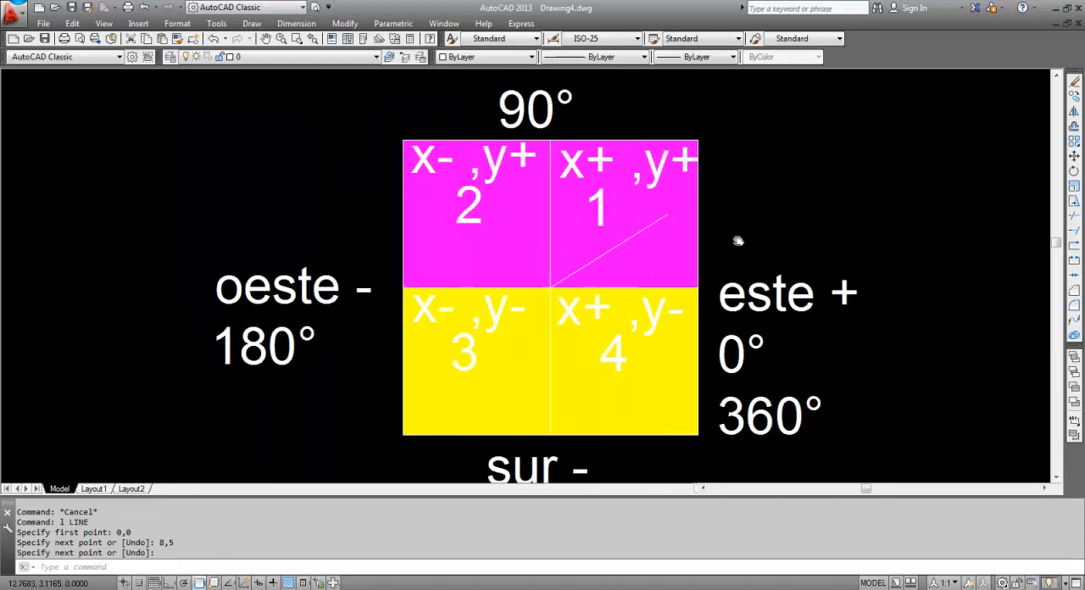
pyautogui.moveTo(739, 243); pyautogui.dragTo(722, 229, button='middle')
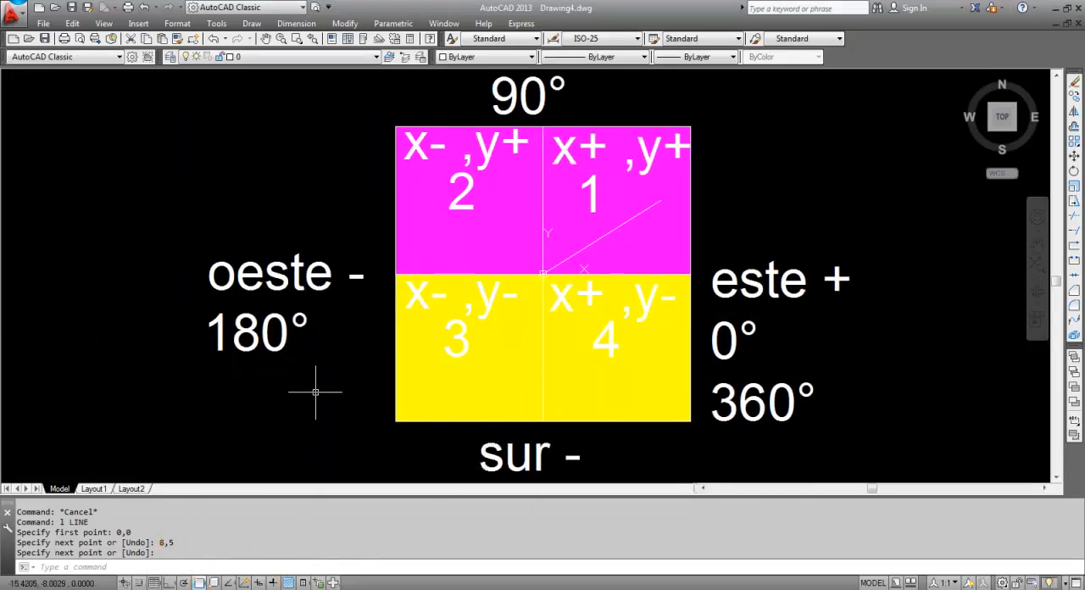
pyautogui.moveTo(352, 397); pyautogui.dragTo(347, 405, button='middle')
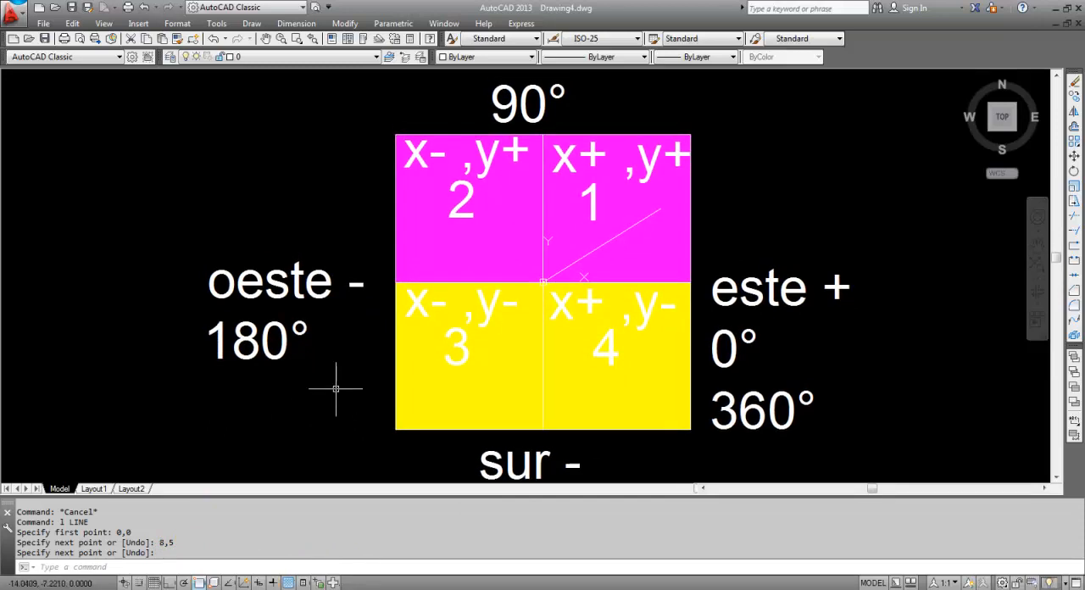
pyautogui.press('Escape')
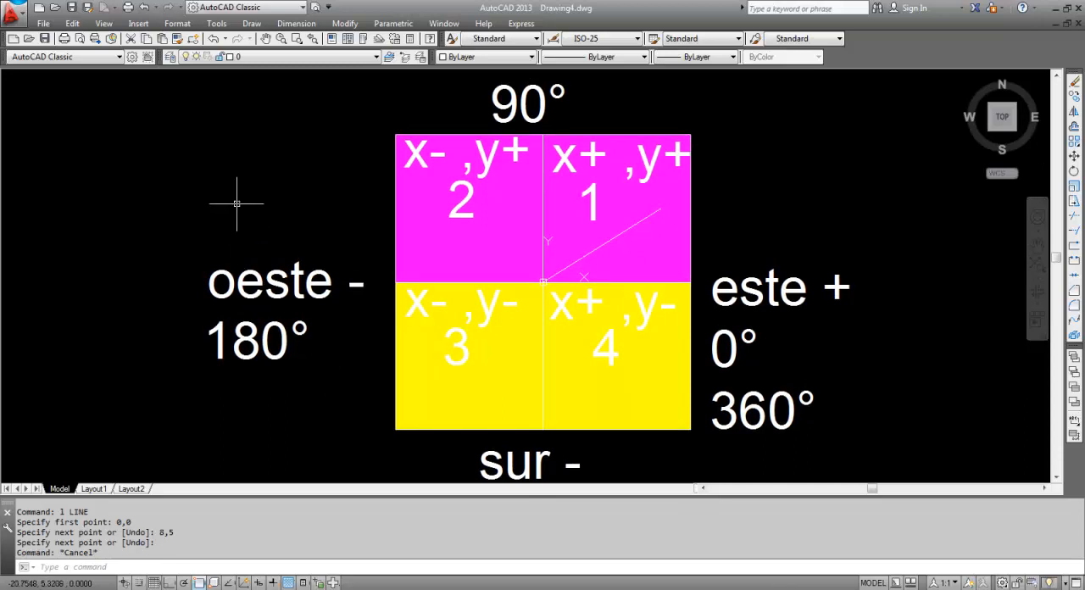
pyautogui.rightClick(878, 59)
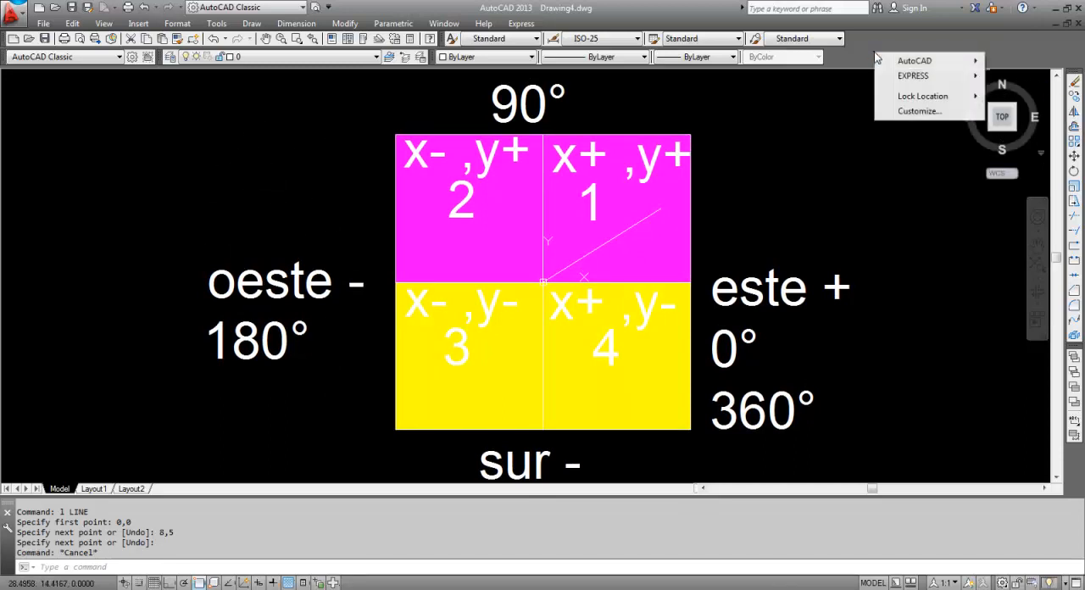
pyautogui.moveTo(899, 60)
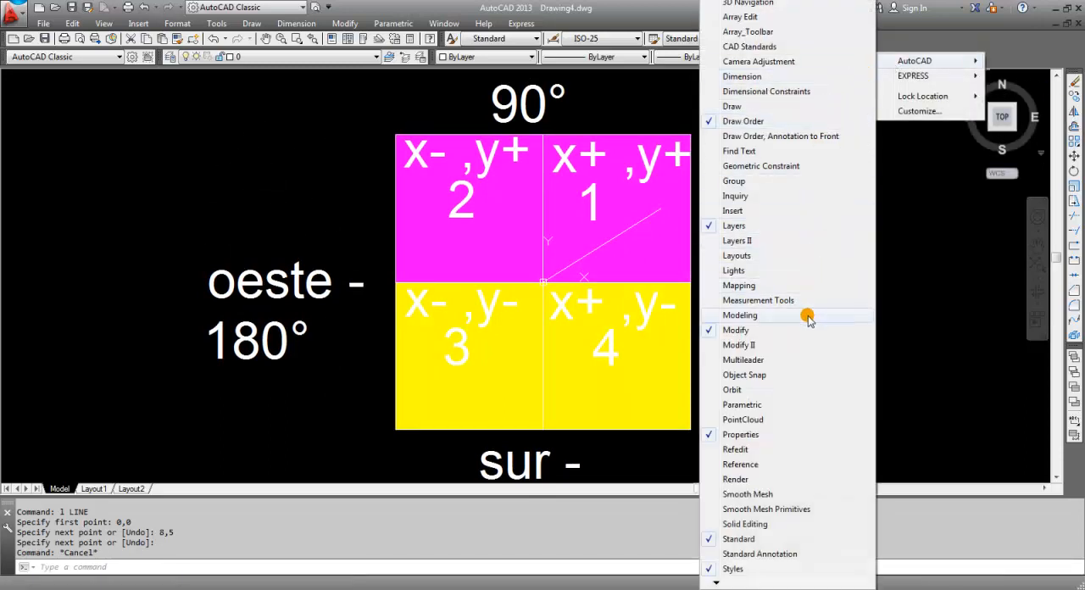
pyautogui.click(755, 78)
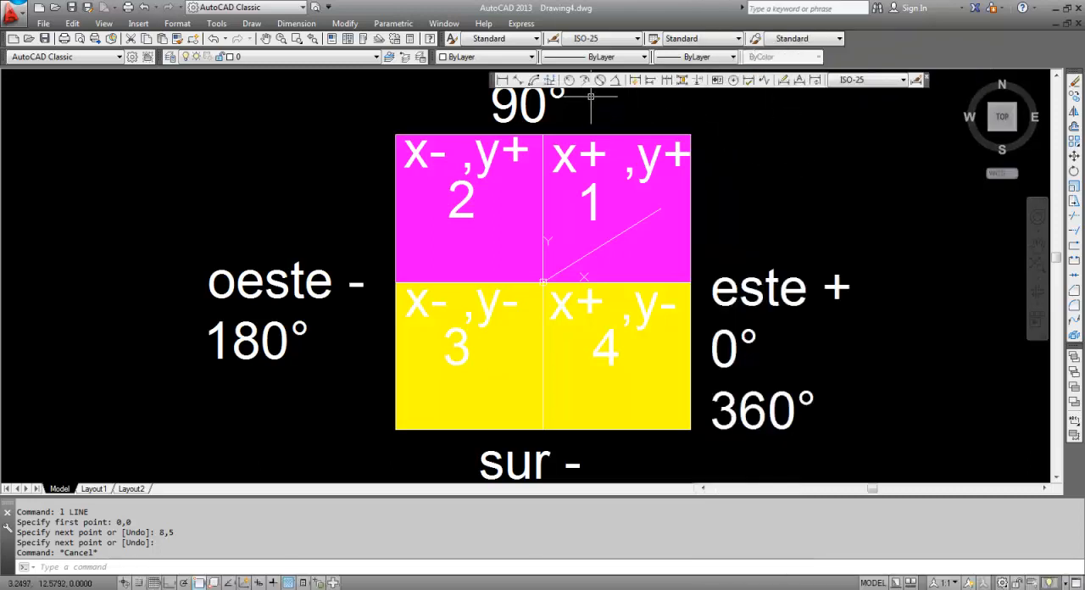
# Add an angular dimension between the east axis and the sloping line, placing its arc near the line's end inside the square
pyautogui.click(616, 80)
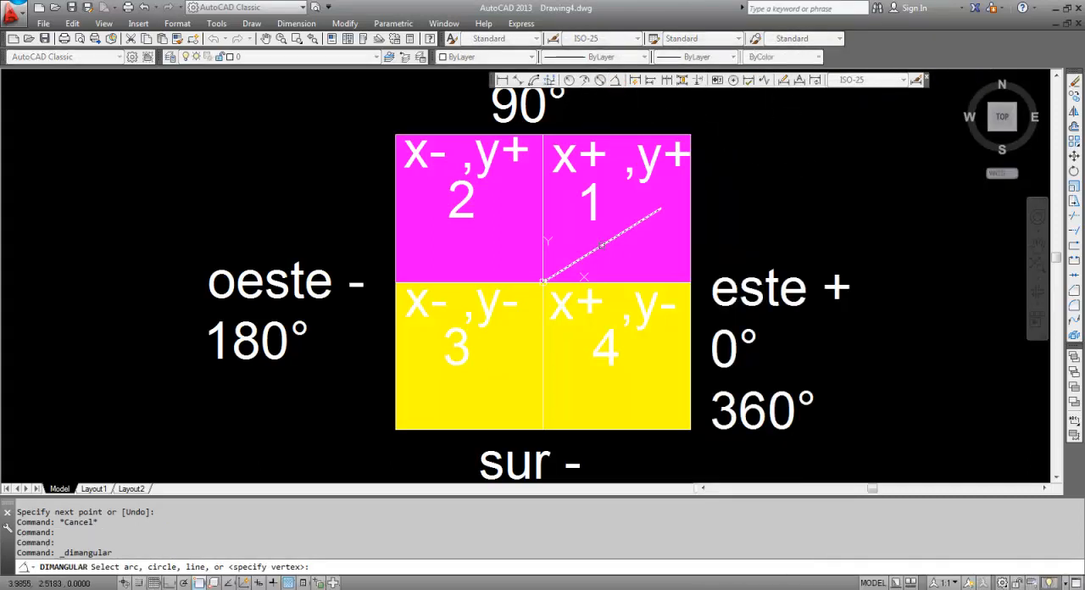
pyautogui.click(629, 280)
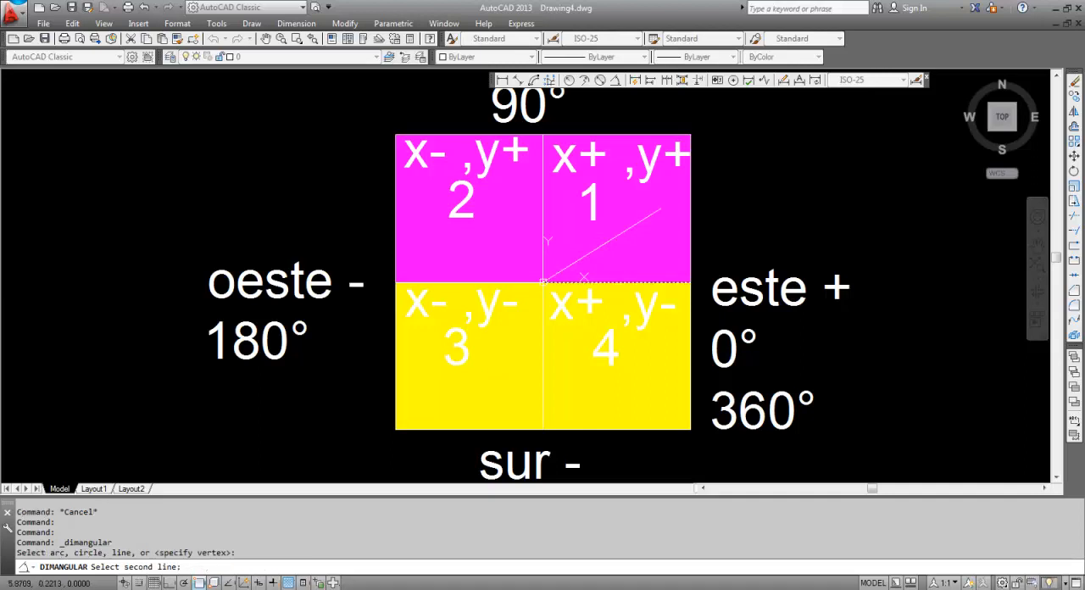
pyautogui.click(616, 234)
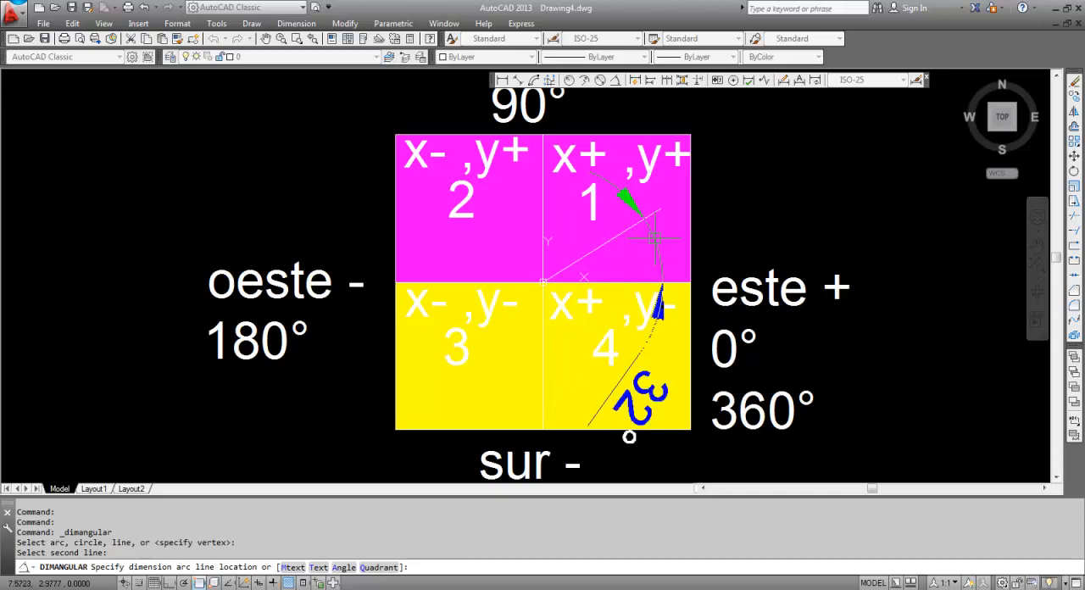
pyautogui.click(649, 420)
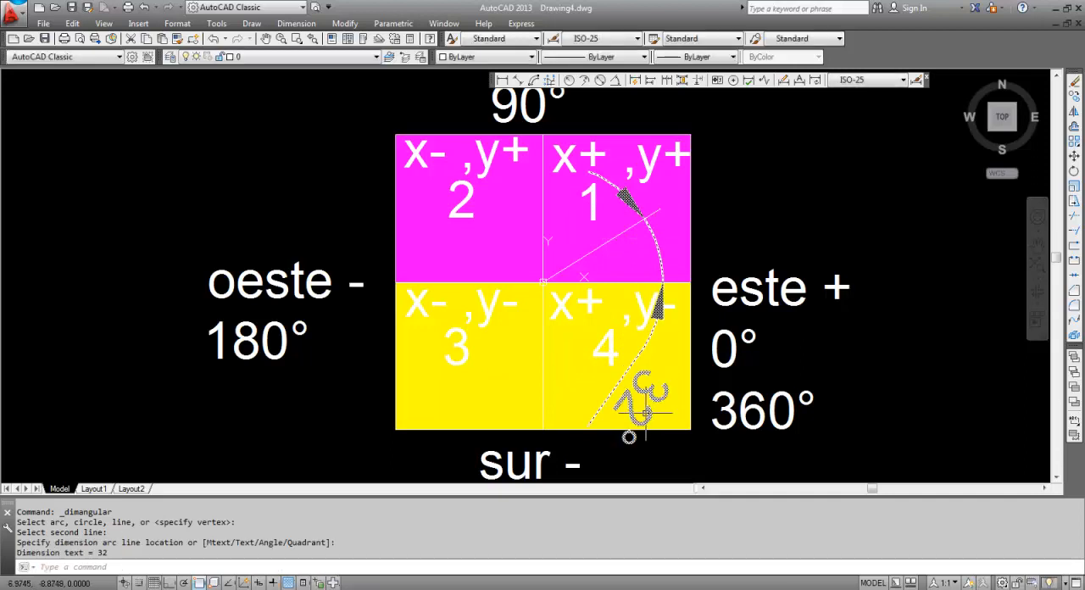
pyautogui.press('Escape')
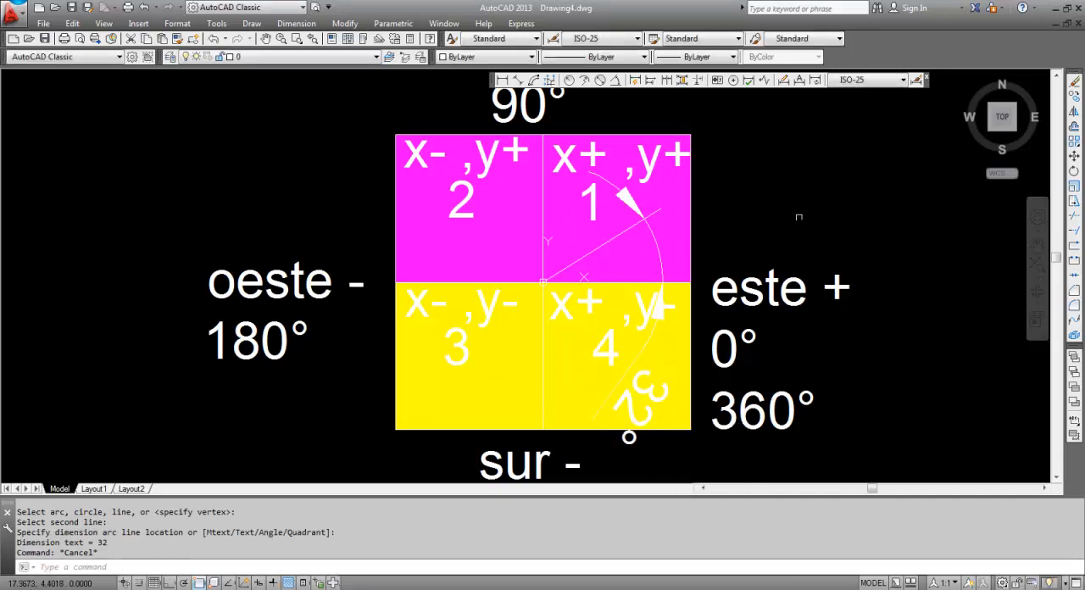
# Delete the magenta hatch from the upper quadrants and the yellow hatch from the lower quadrants
pyautogui.click(446, 248)
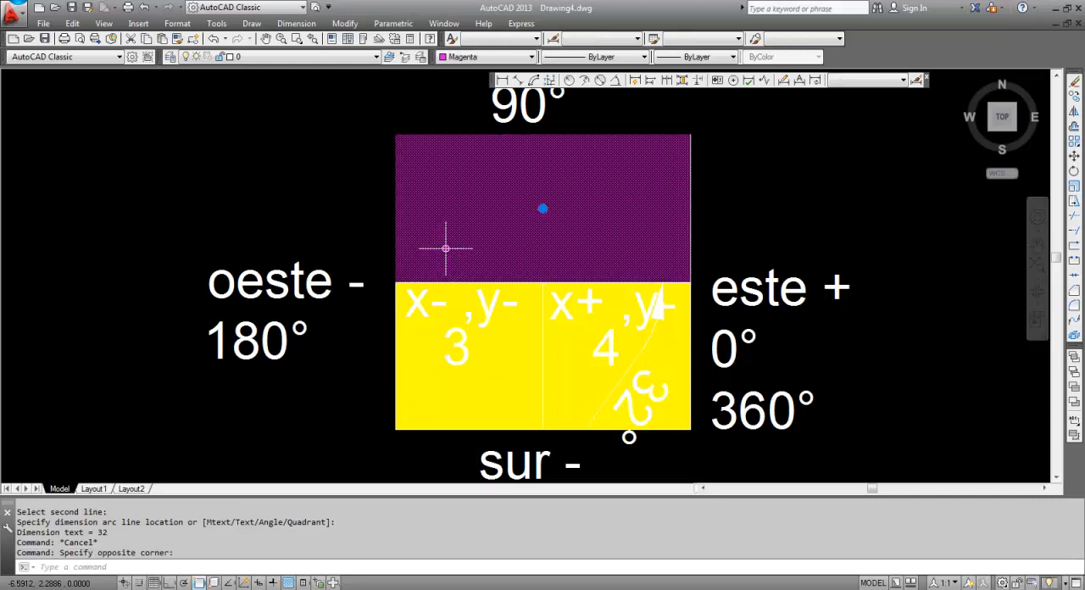
pyautogui.press('Delete')
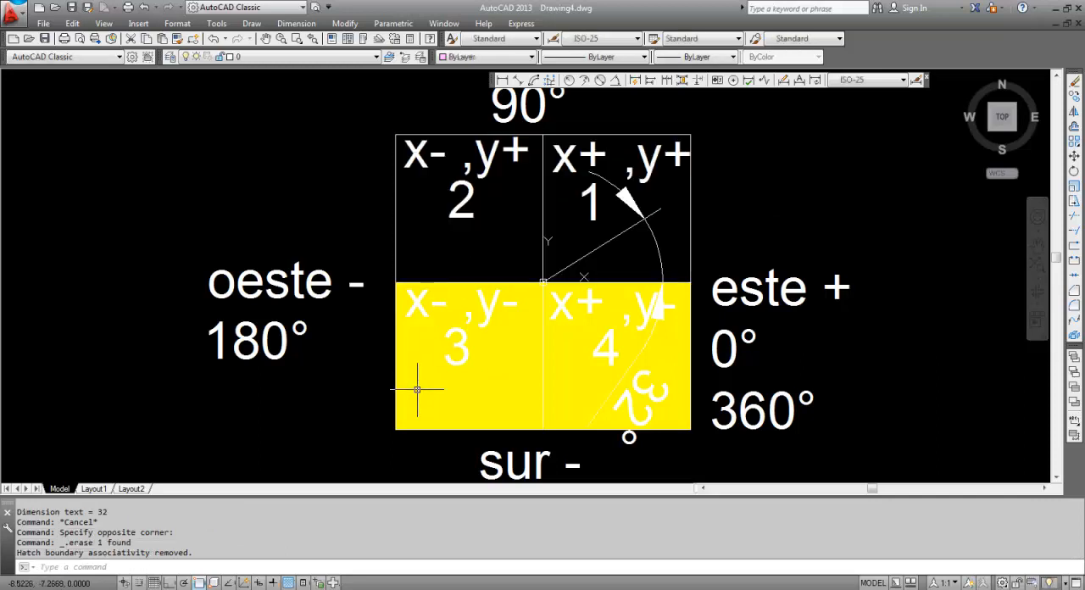
pyautogui.click(420, 387)
pyautogui.press('Delete')
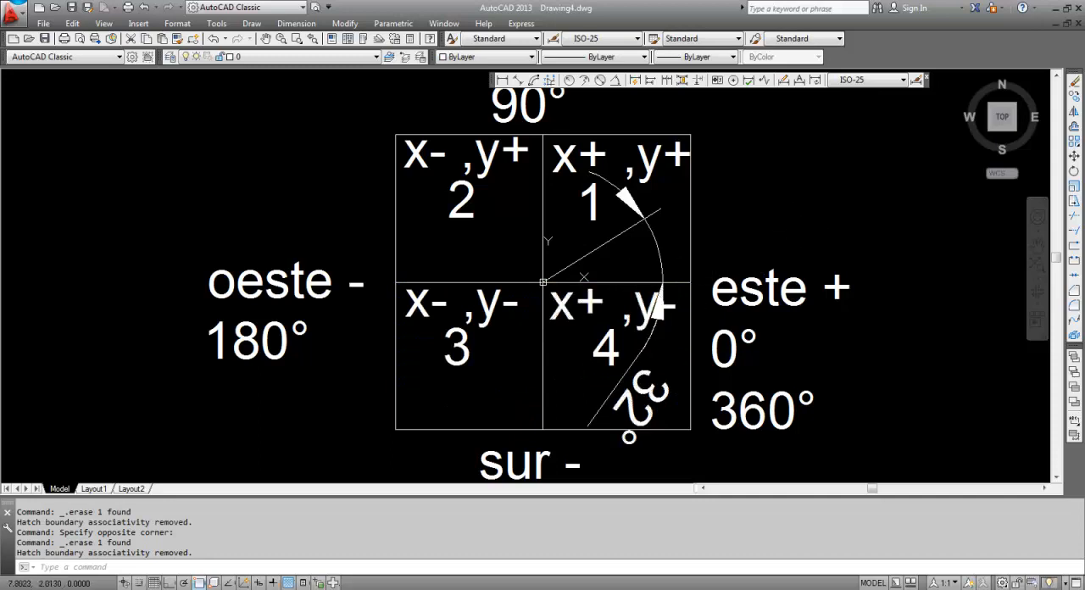
# Stretch the angular dimension's arc outward past the "este +" label, outside the quadrant square
pyautogui.click(655, 306)
pyautogui.click(654, 238)
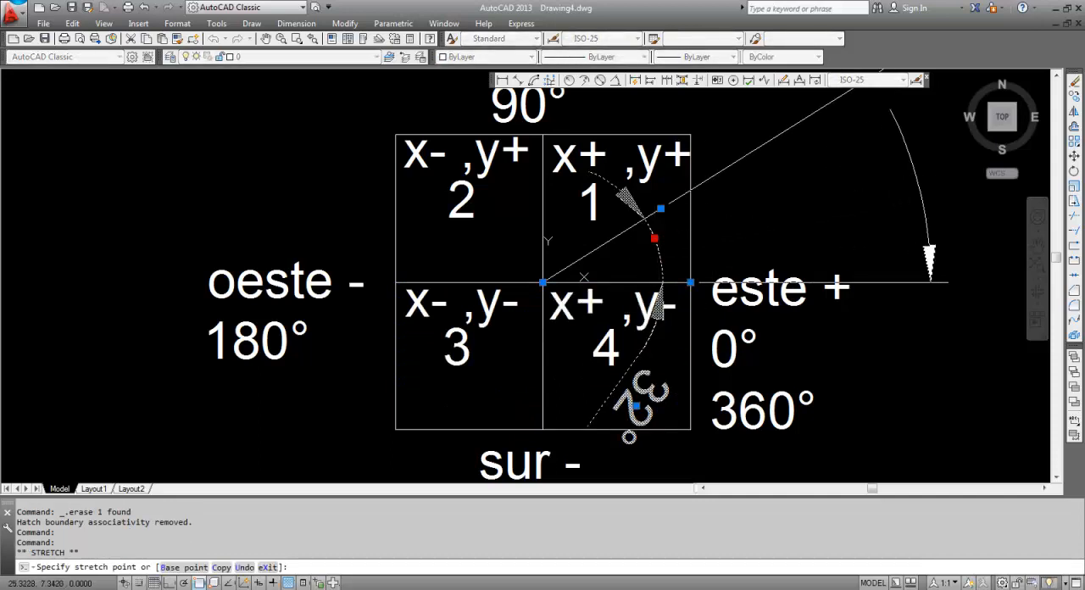
pyautogui.click(928, 209)
pyautogui.press('Escape')
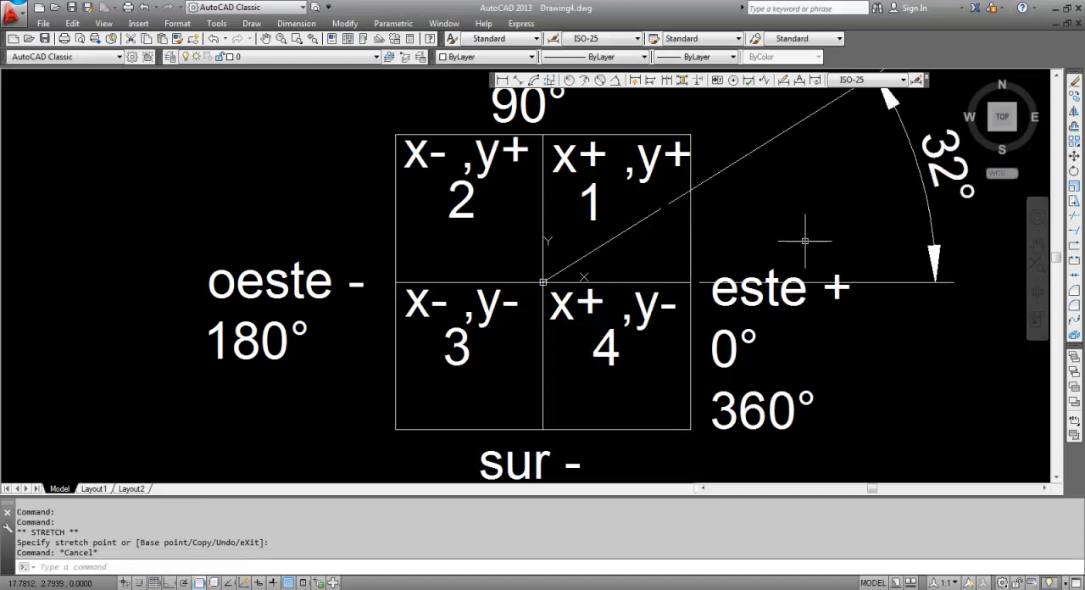
pyautogui.moveTo(792, 198); pyautogui.dragTo(693, 233, button='middle')
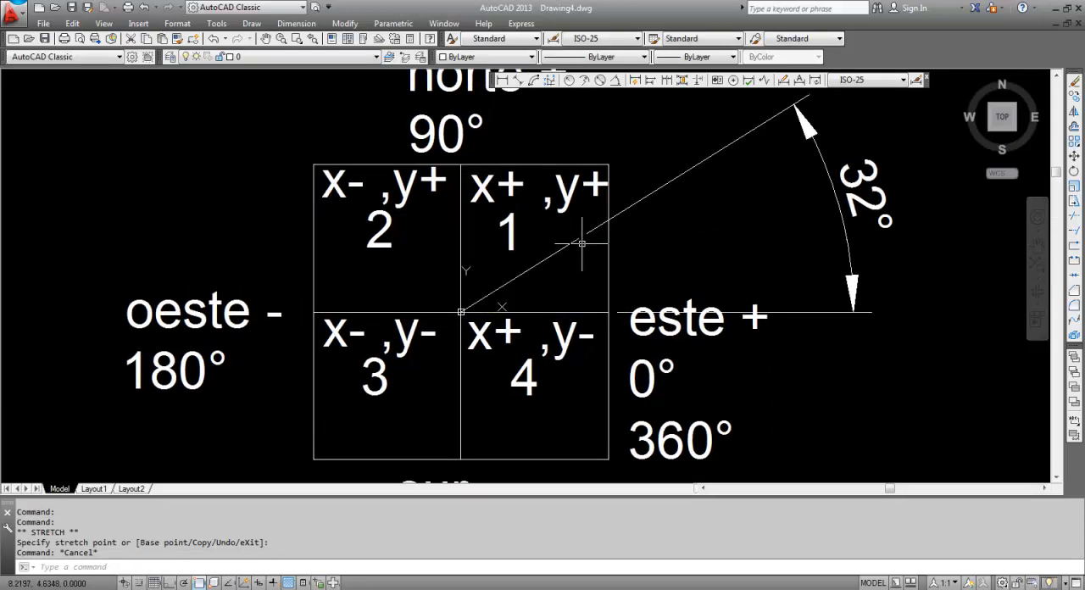
pyautogui.scroll(-2, 602, 280)
pyautogui.moveTo(570, 255); pyautogui.dragTo(502, 256, button='middle')
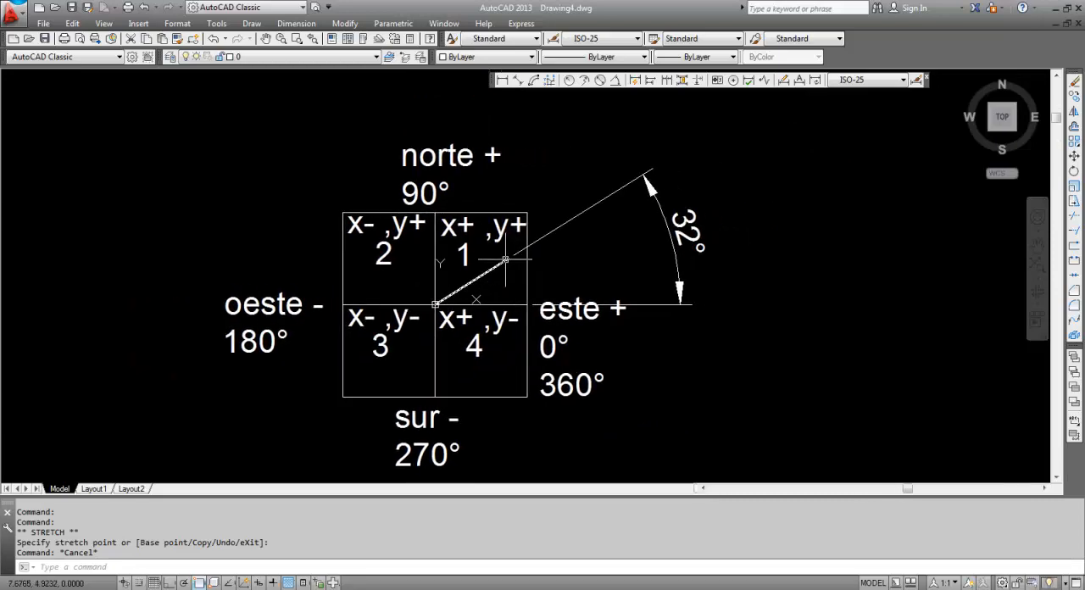
pyautogui.scroll(8, 502, 256)
pyautogui.scroll(-6, 517, 250)
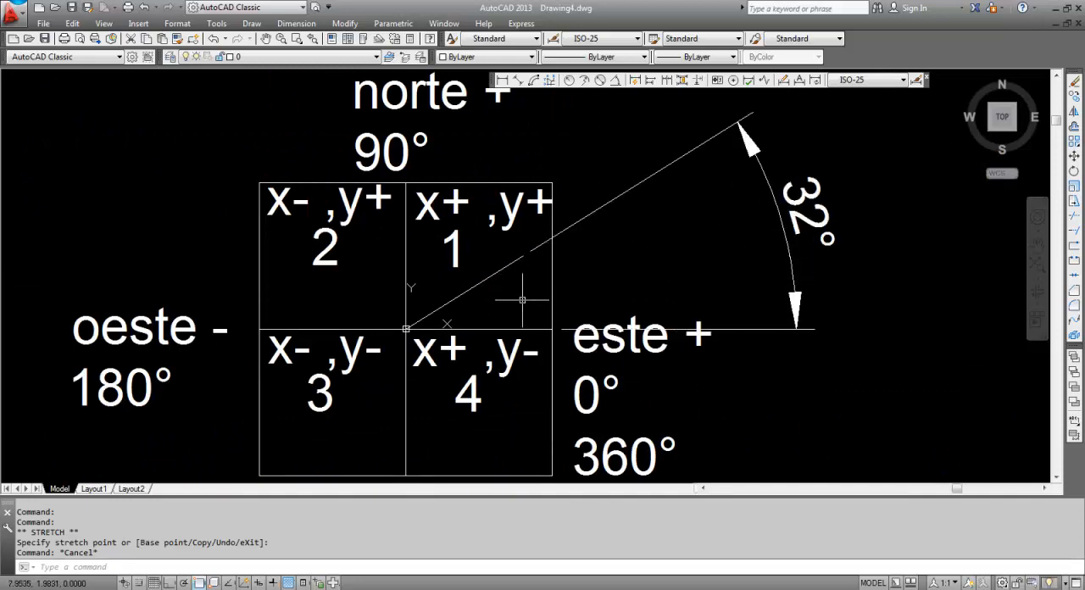
pyautogui.press('Escape')
pyautogui.write('l')
pyautogui.press('Return')
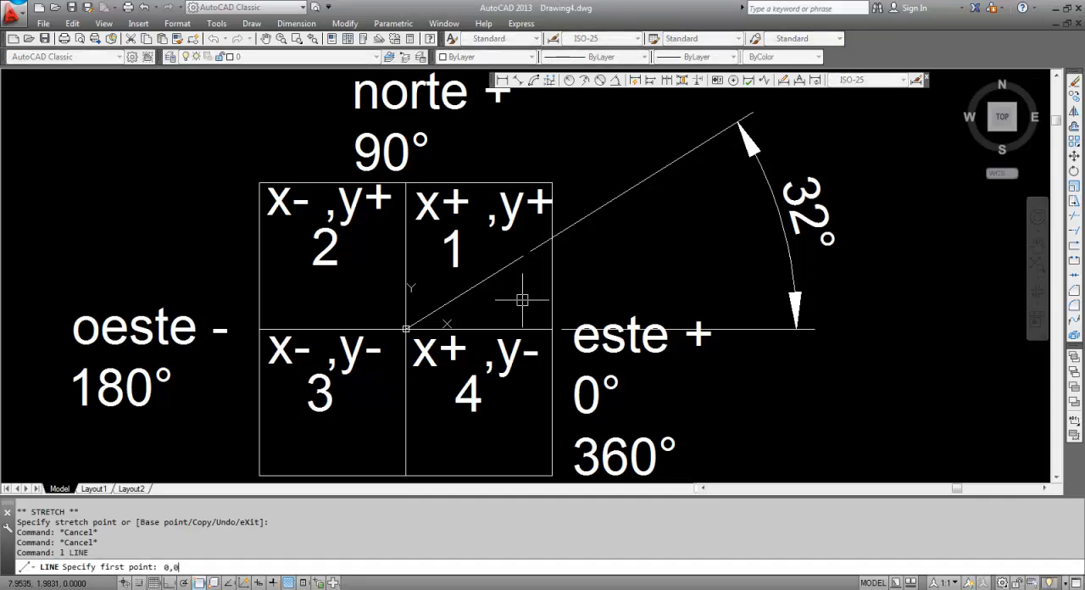
pyautogui.press('Return')
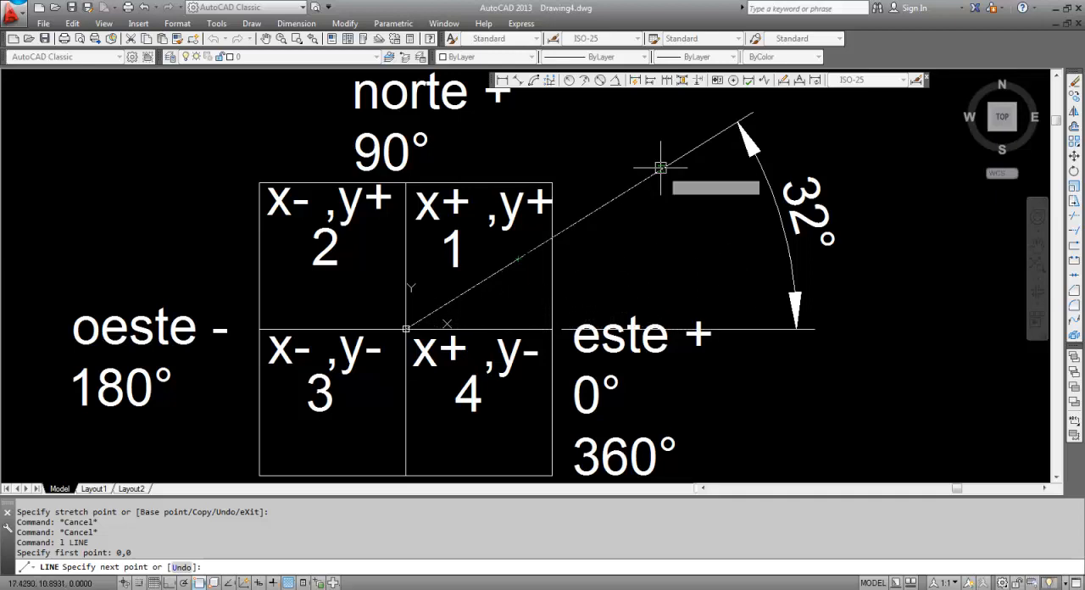
pyautogui.press('Escape')
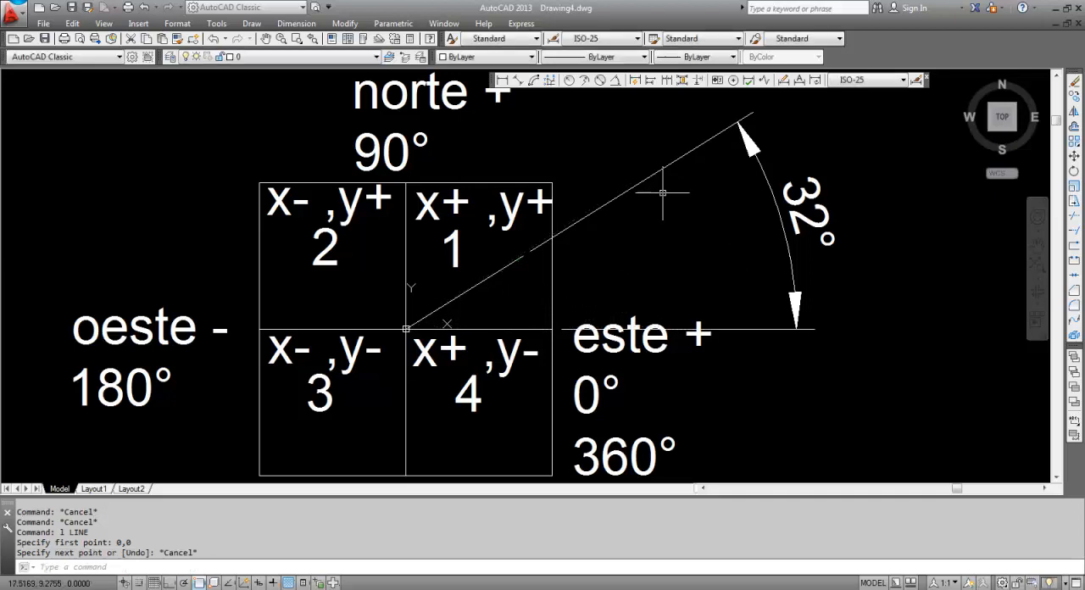
# List the properties of the sloping line in quadrant 1 and read its length, then close the listing
pyautogui.click(469, 289)
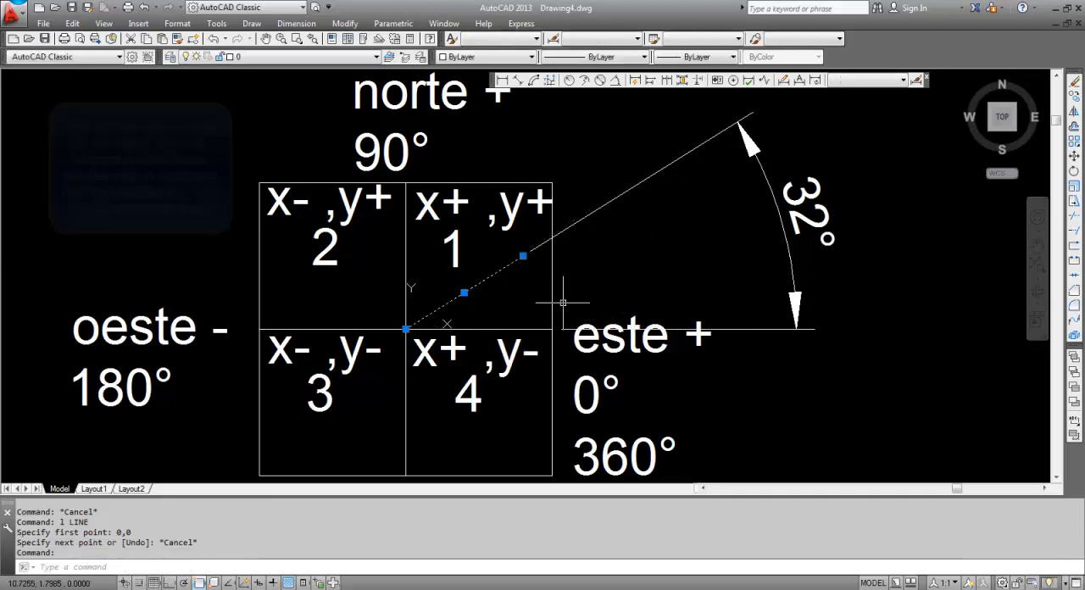
pyautogui.write('li')
pyautogui.press('Return')
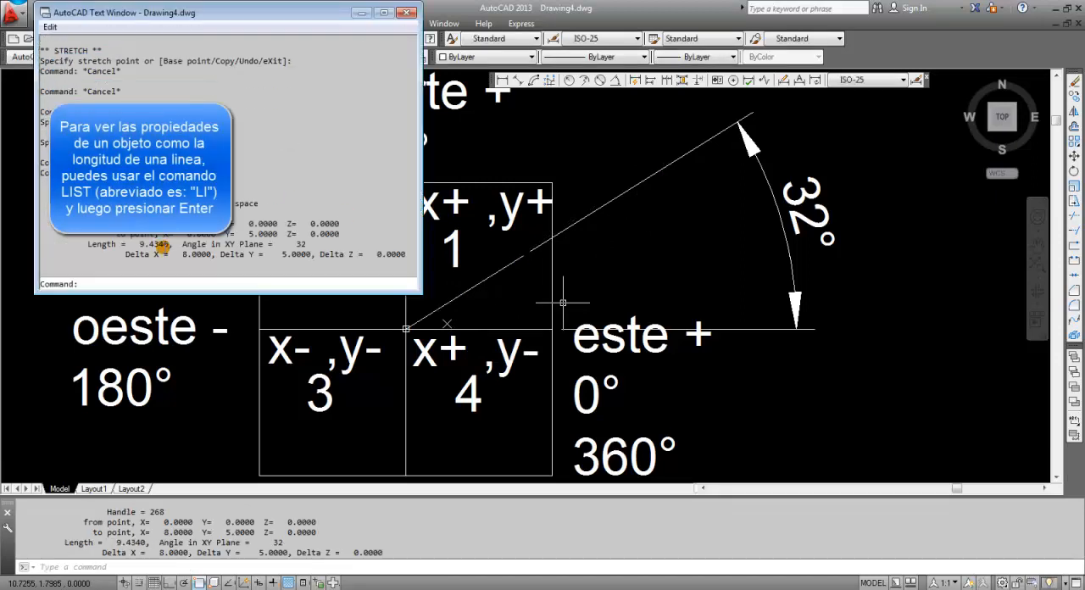
pyautogui.moveTo(139, 244); pyautogui.dragTo(147, 245)
pyautogui.doubleClick(144, 245)
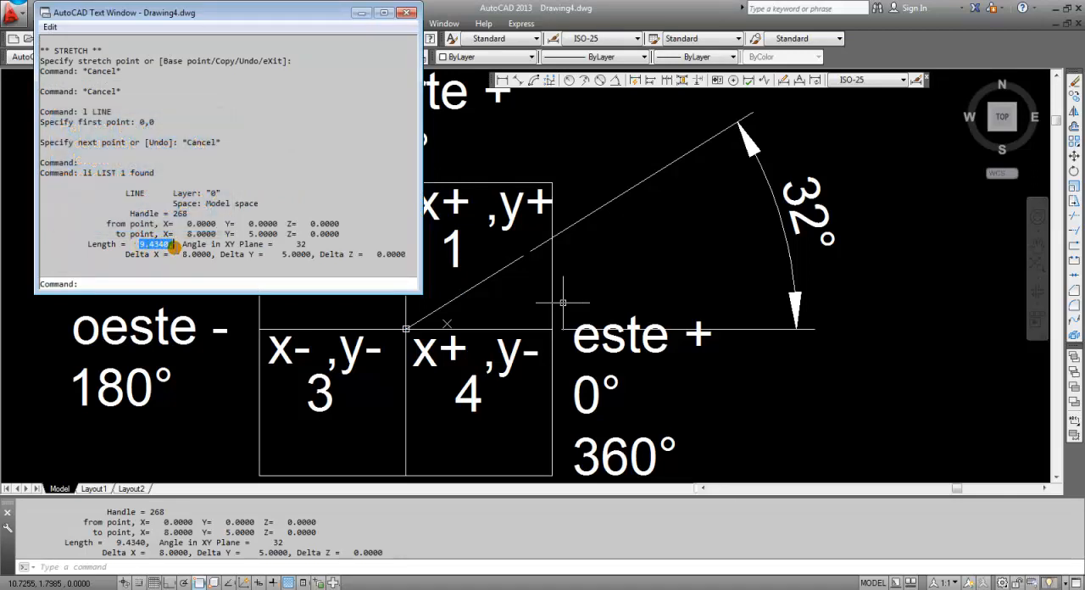
pyautogui.click(408, 13)
pyautogui.press('Escape')
pyautogui.press('Escape')
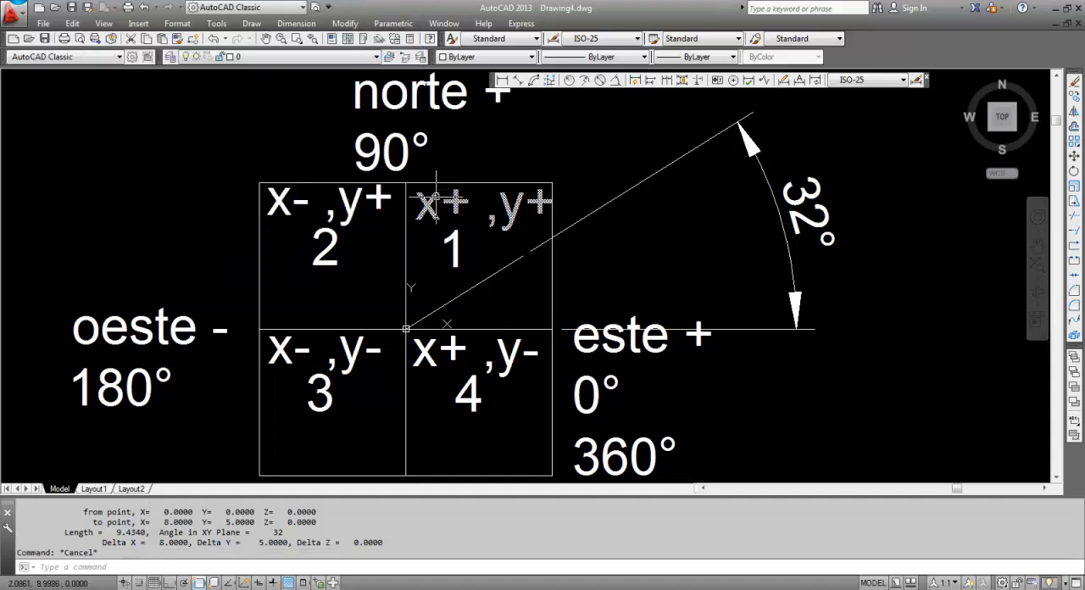
# Start a new line, entering 9.43 as the beginning of its first-point coordinate
pyautogui.write('l')
pyautogui.press('Return')
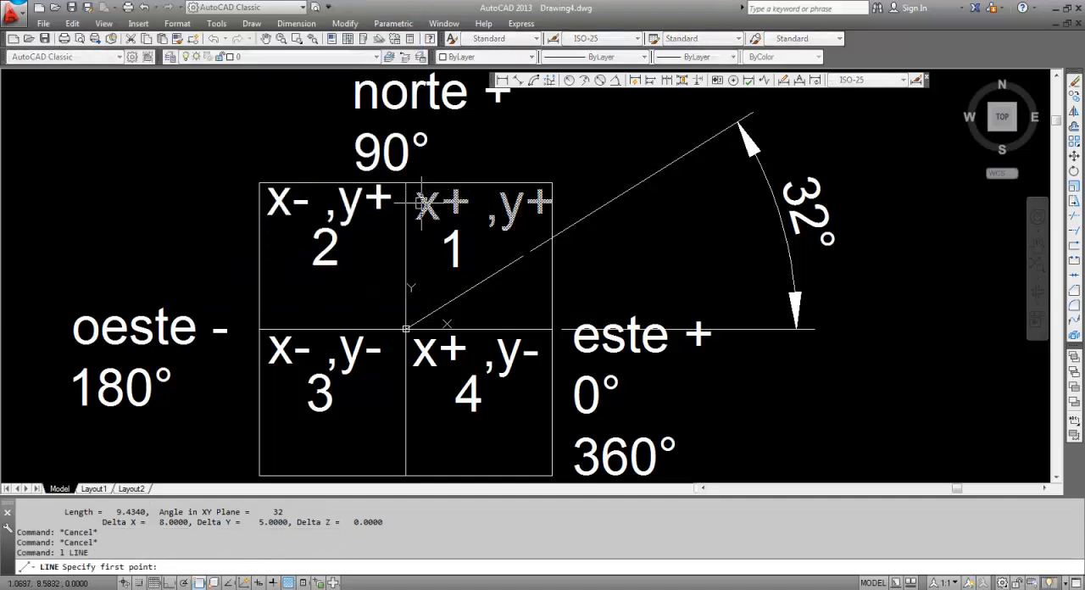
pyautogui.write('9.434<32')
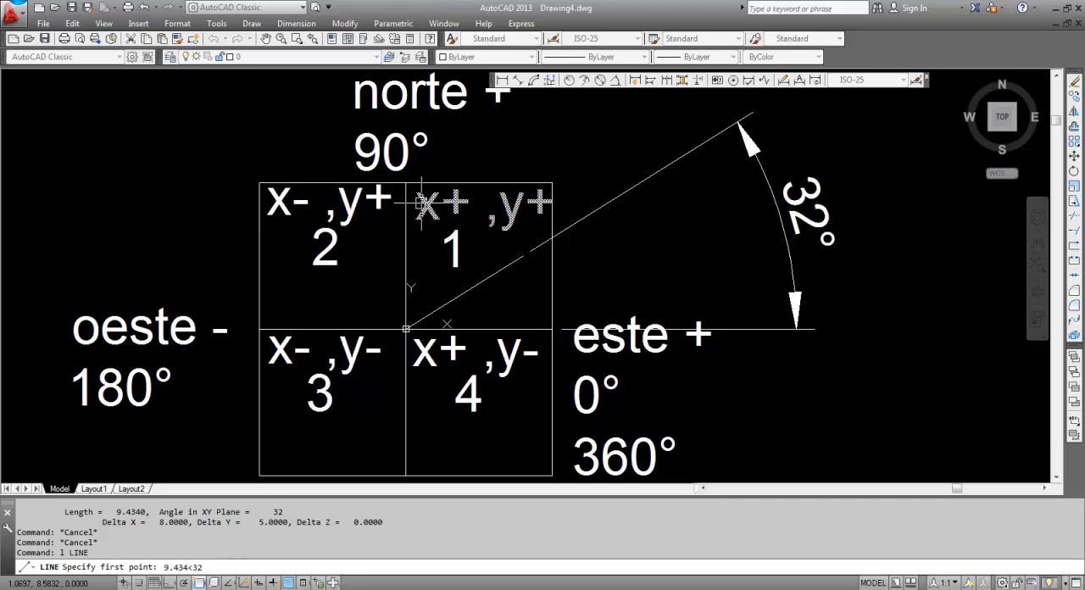
# Try to start the line with the relative polar coordinate @9.434<32 as its first point, ending without a second point
pyautogui.write('@')
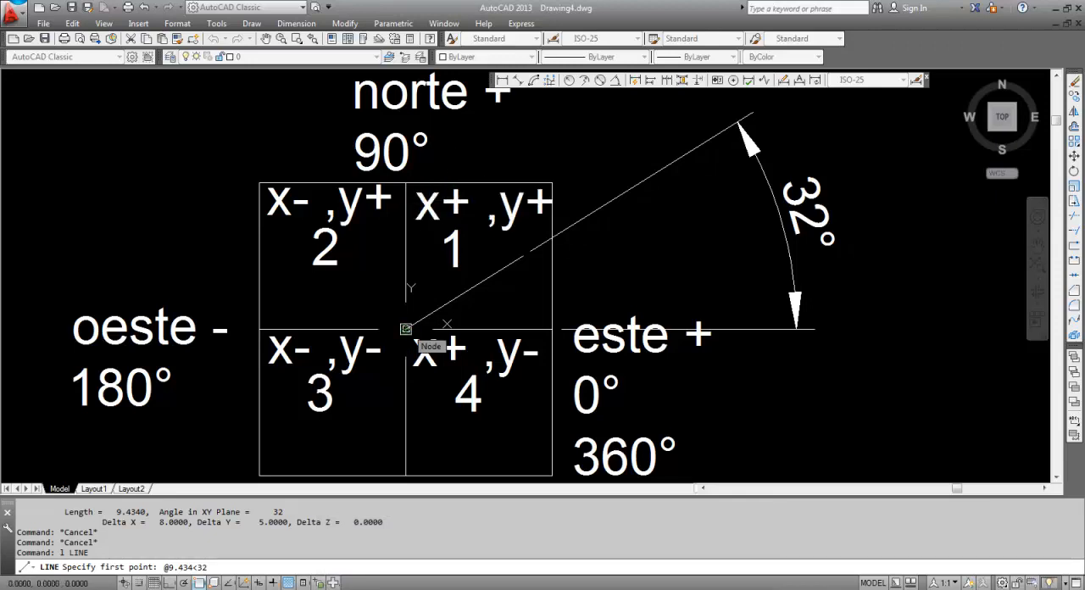
pyautogui.press('Return')
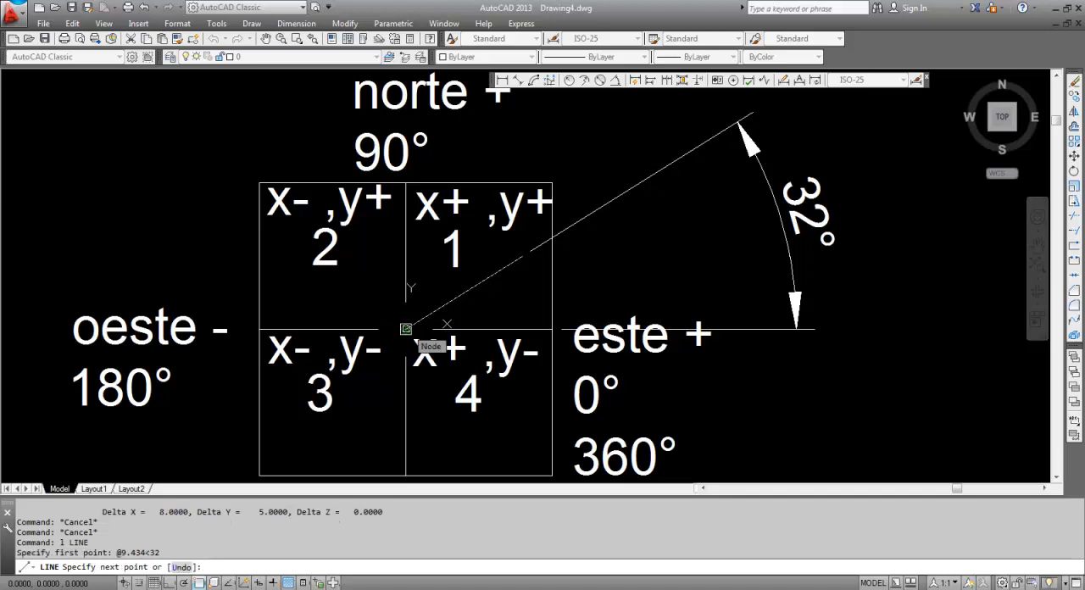
pyautogui.scroll(2, 534, 287)
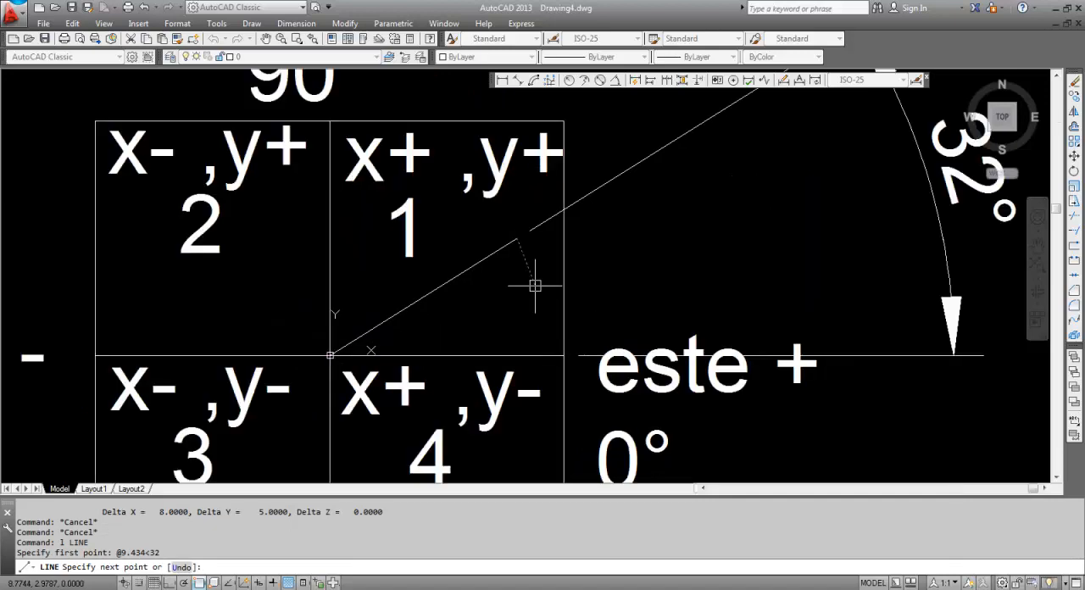
pyautogui.press('Return')
pyautogui.click(503, 245)
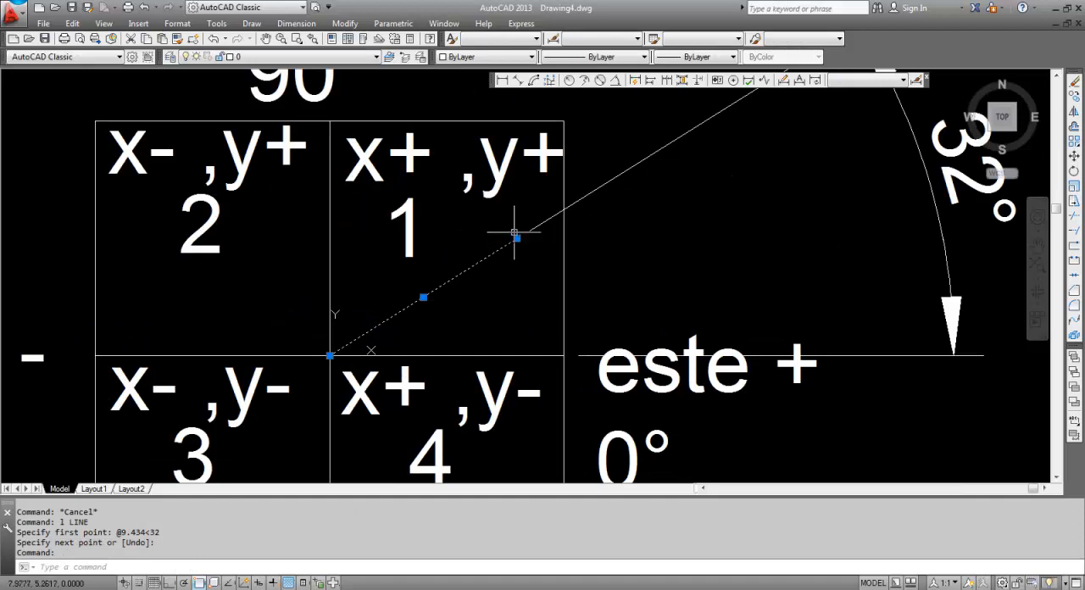
pyautogui.press('Escape')
# Erase the 32° angular dimension outside quadrant 1
pyautogui.scroll(-4, 517, 261)
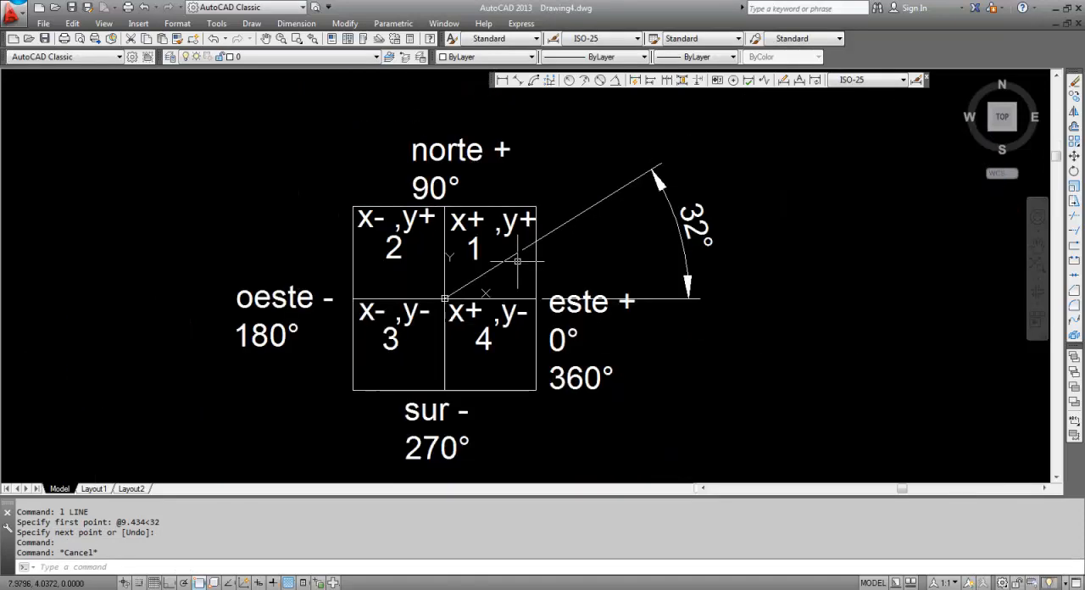
pyautogui.moveTo(517, 262); pyautogui.dragTo(522, 276, button='middle')
pyautogui.click(654, 243)
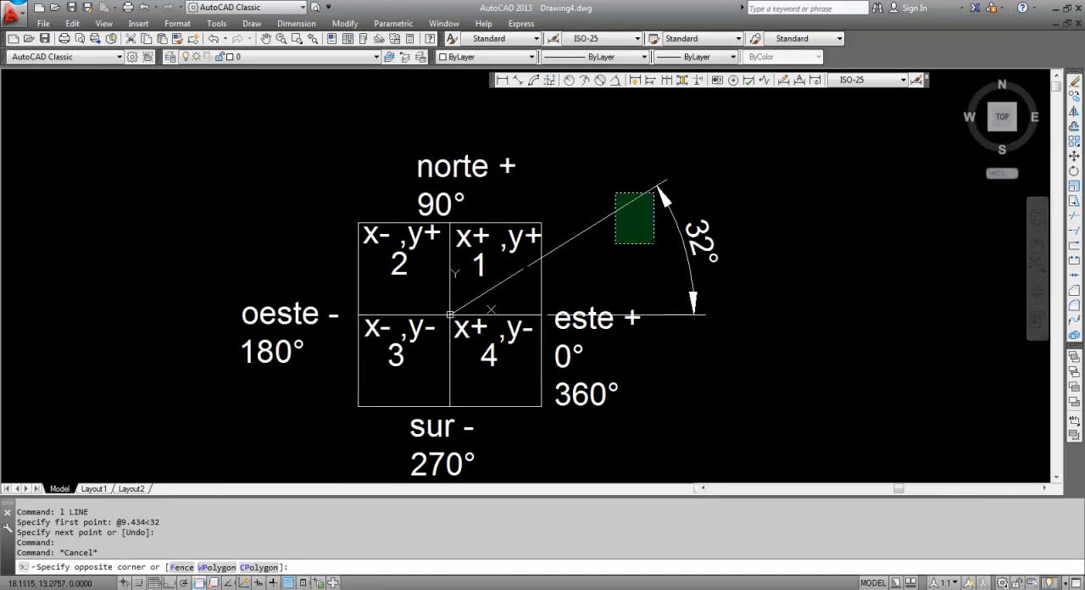
pyautogui.click(616, 193)
pyautogui.write('e')
pyautogui.press('Return')
pyautogui.scroll(2, 489, 291)
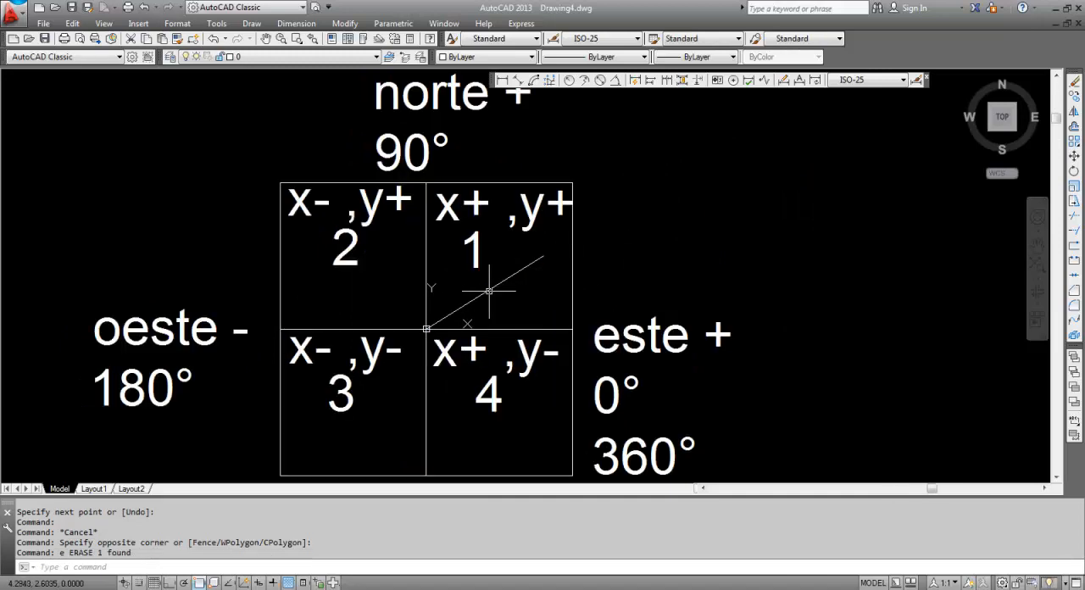
pyautogui.press('Escape')
pyautogui.press('Escape')
pyautogui.press('Escape')
pyautogui.press('Escape')
pyautogui.scroll(-2, 411, 282)
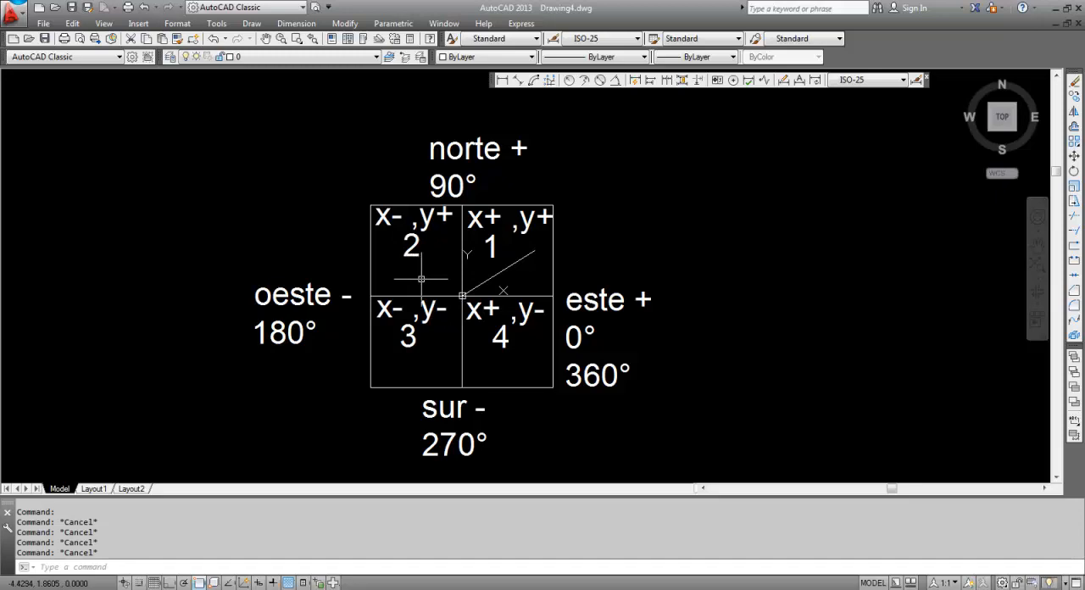
# Draw a line from the origin 0,0 to the Cartesian point -4,5 in quadrant 2
pyautogui.write('l')
pyautogui.press('Return')
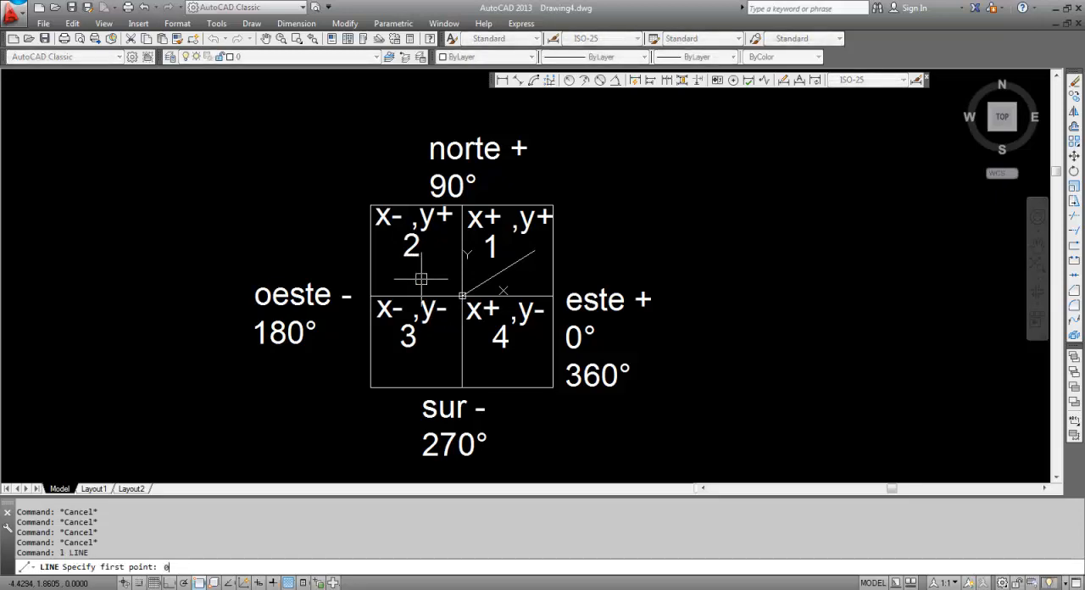
pyautogui.write('0,0')
pyautogui.press('Return')
pyautogui.write('-4,5')
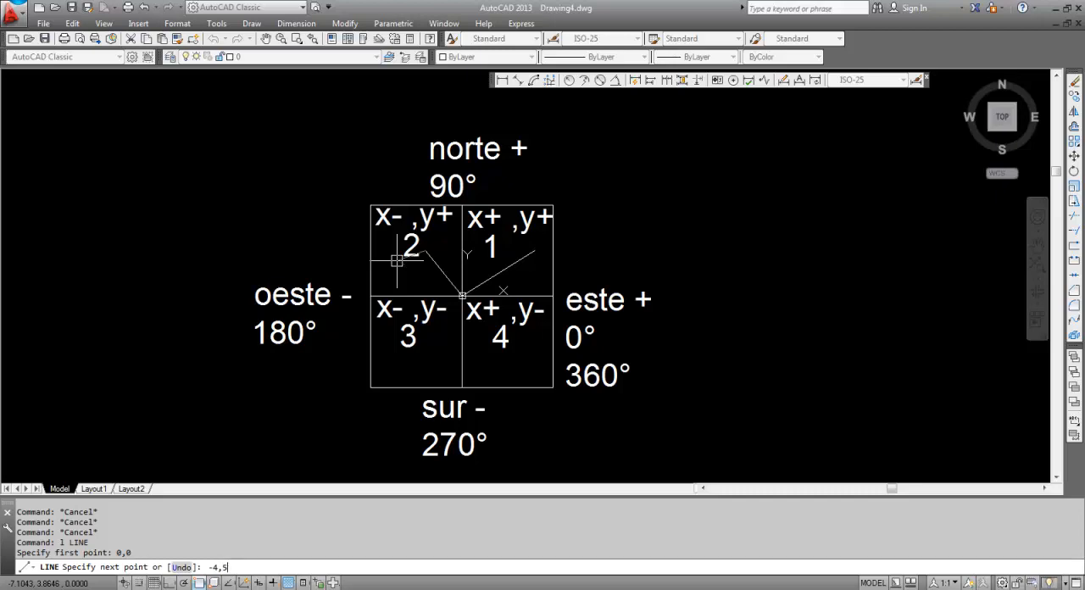
pyautogui.press('Return')
pyautogui.press('Return')
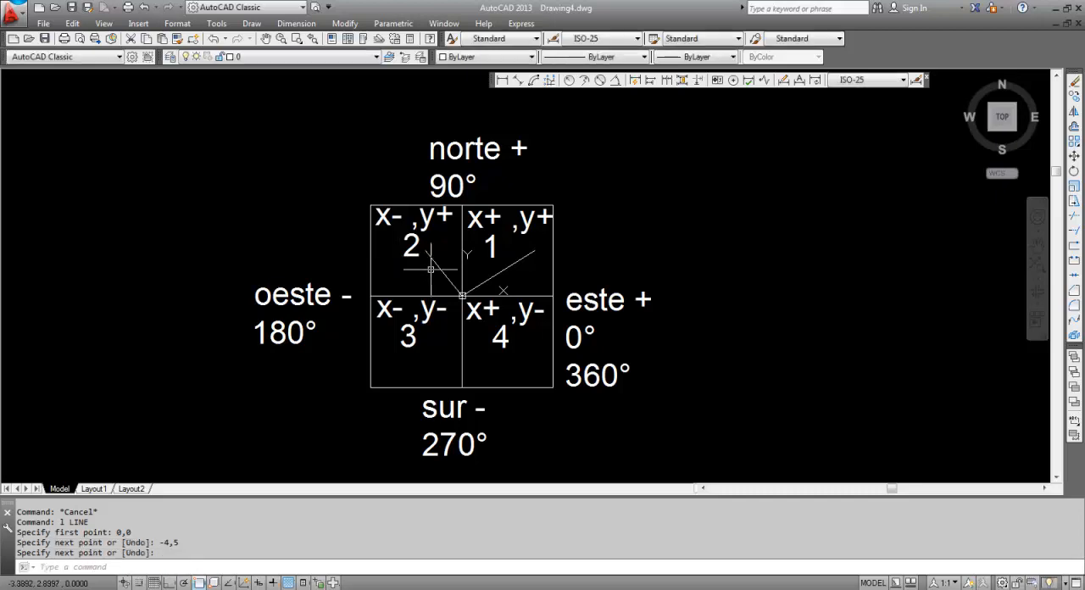
# List the properties of the quadrant 2 line, copy its length value and close the listing
pyautogui.scroll(2, 428, 256)
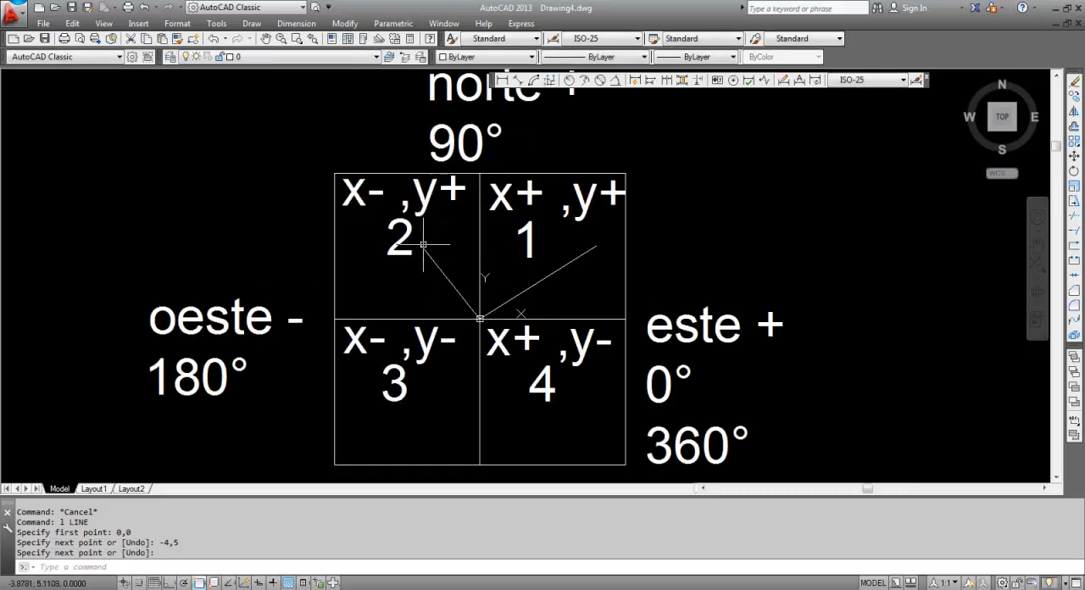
pyautogui.click(438, 266)
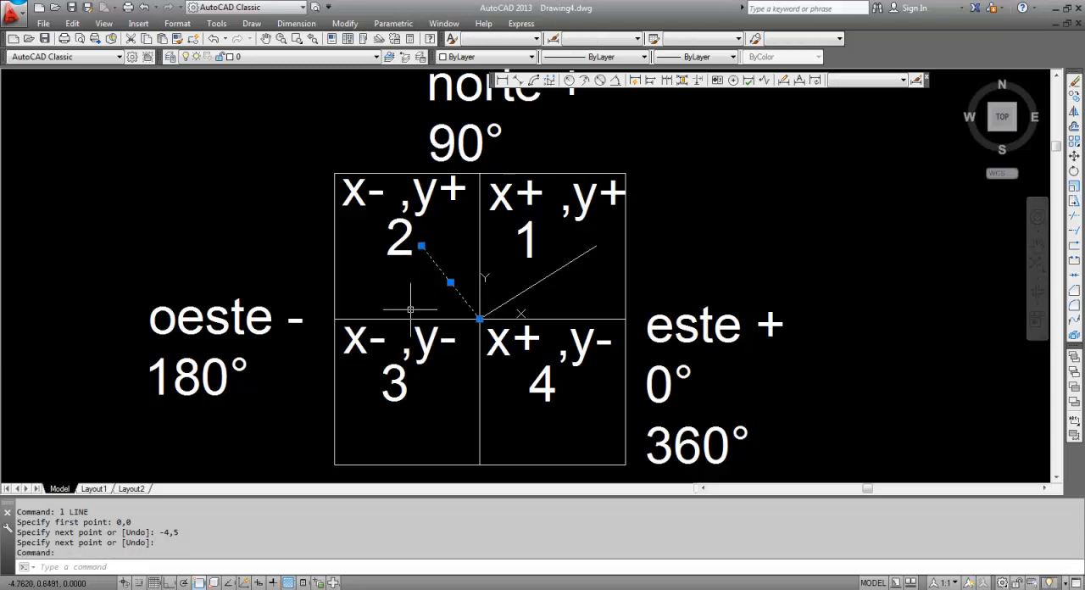
pyautogui.write('li')
pyautogui.press('Return')
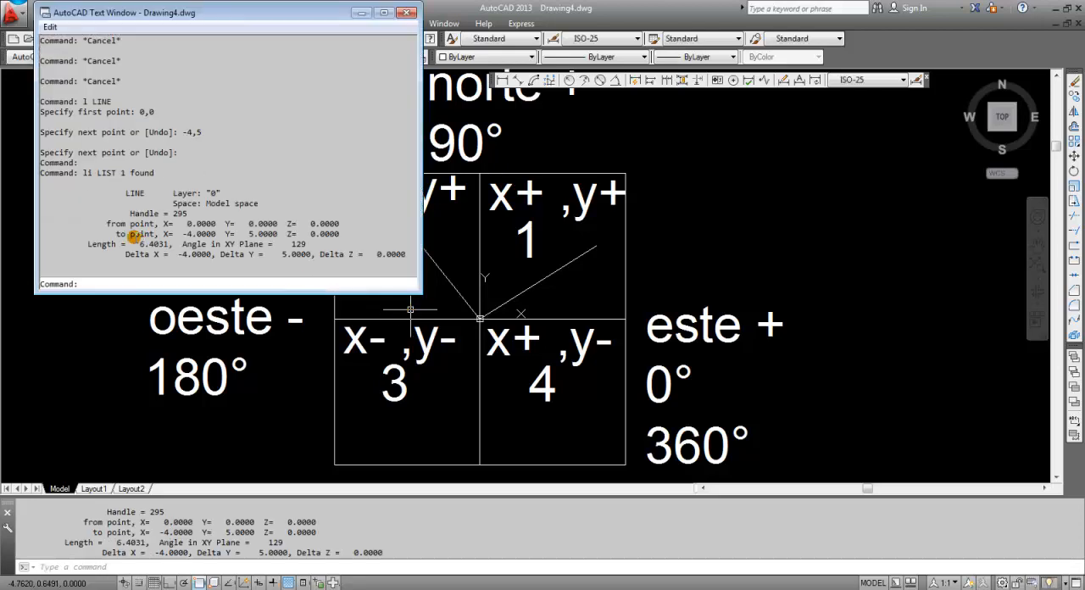
pyautogui.moveTo(134, 244); pyautogui.dragTo(167, 244)
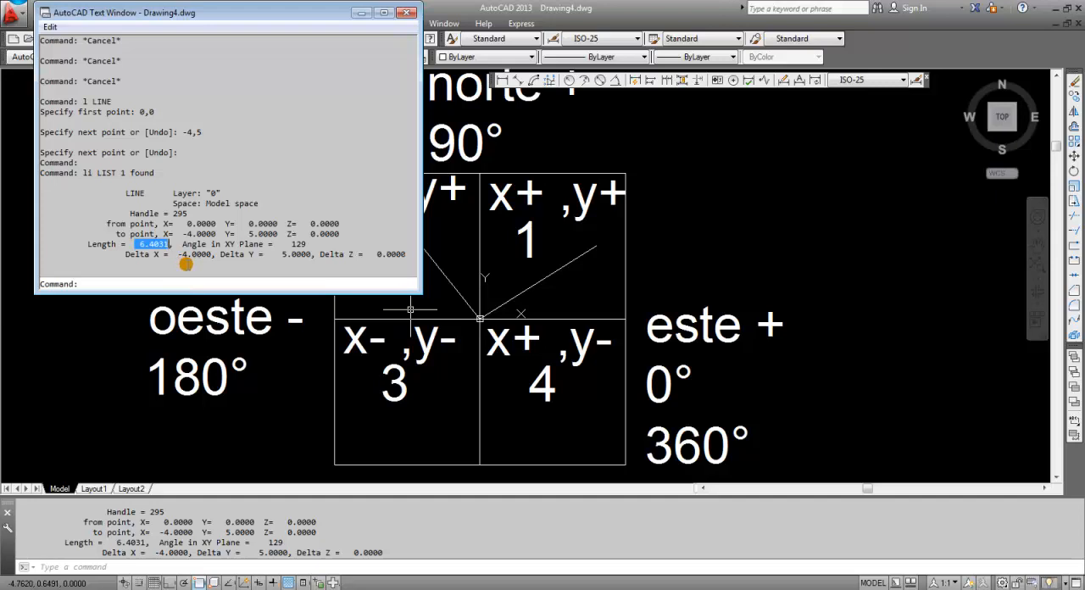
pyautogui.hotkey('ctrl', 'c')
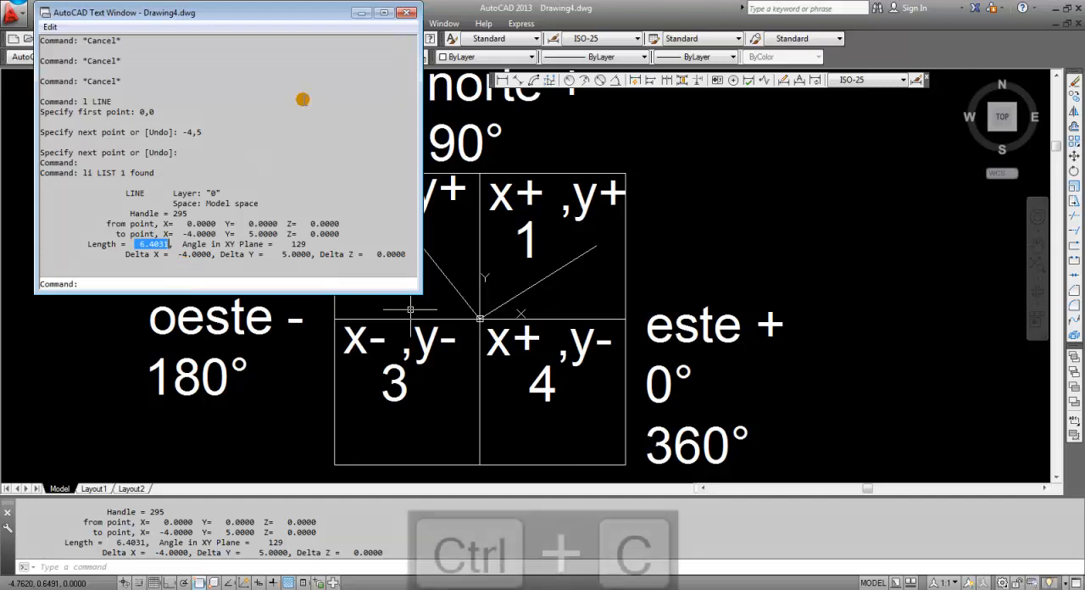
pyautogui.click(408, 13)
pyautogui.press('Escape')
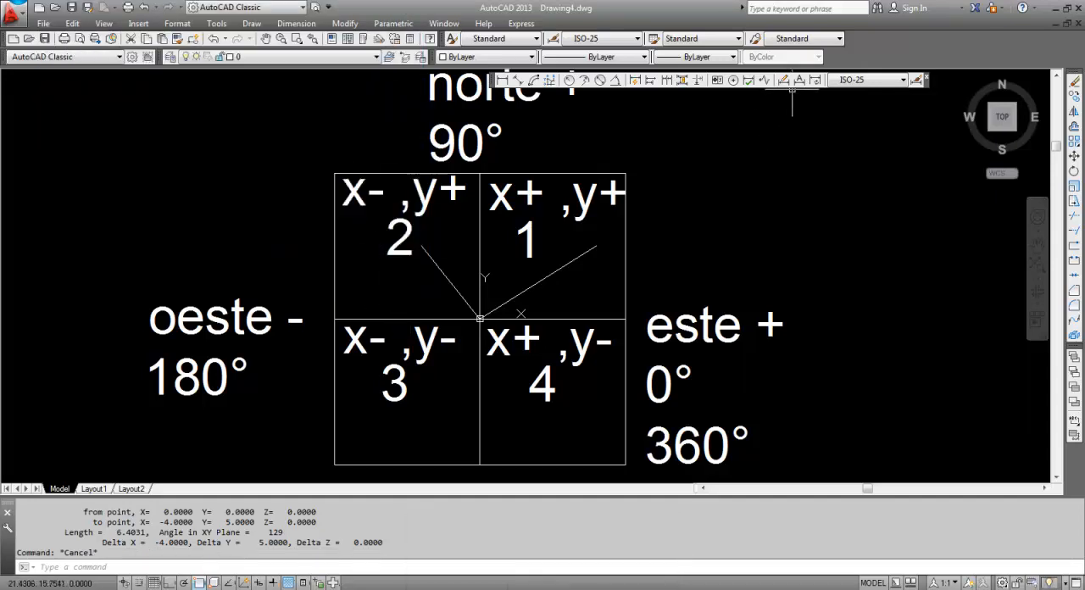
# Dimension the angle from the positive X axis to the quadrant 2 line, with the arc outside the square above the "norte +" label
pyautogui.click(615, 83)
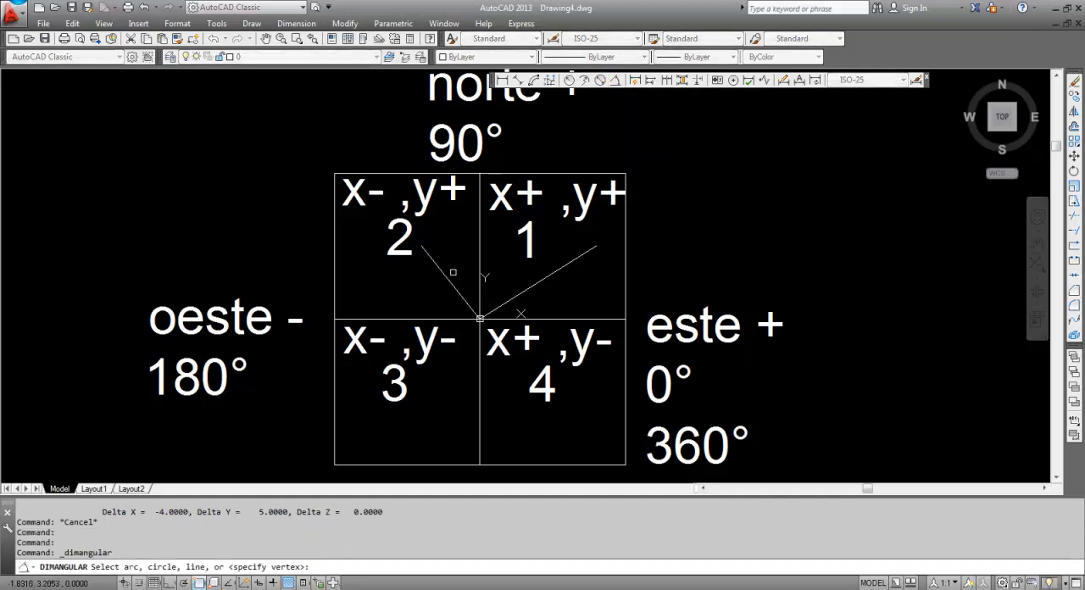
pyautogui.click(446, 277)
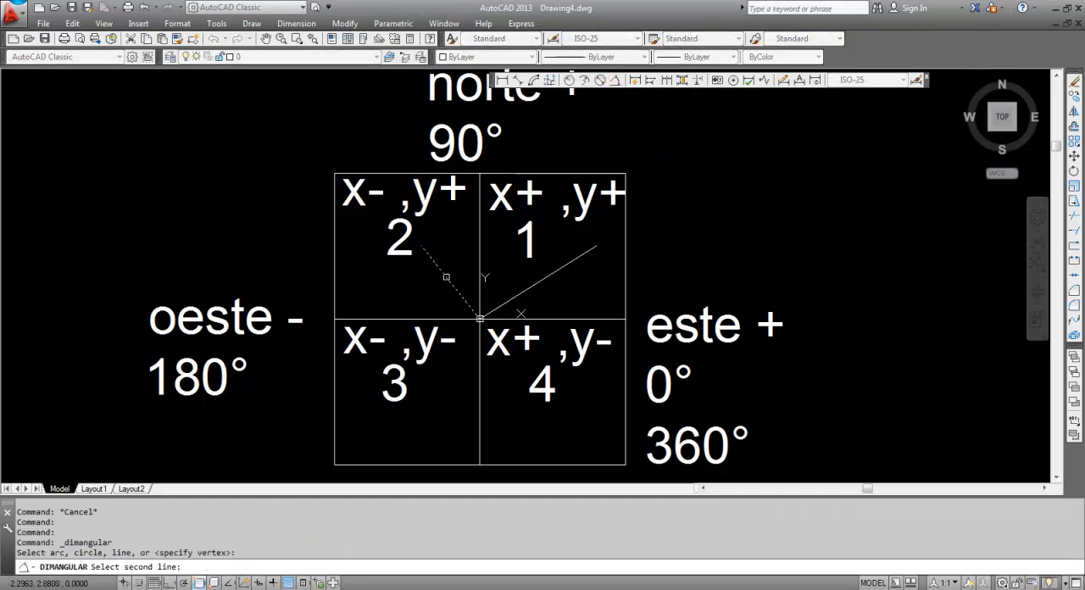
pyautogui.click(576, 319)
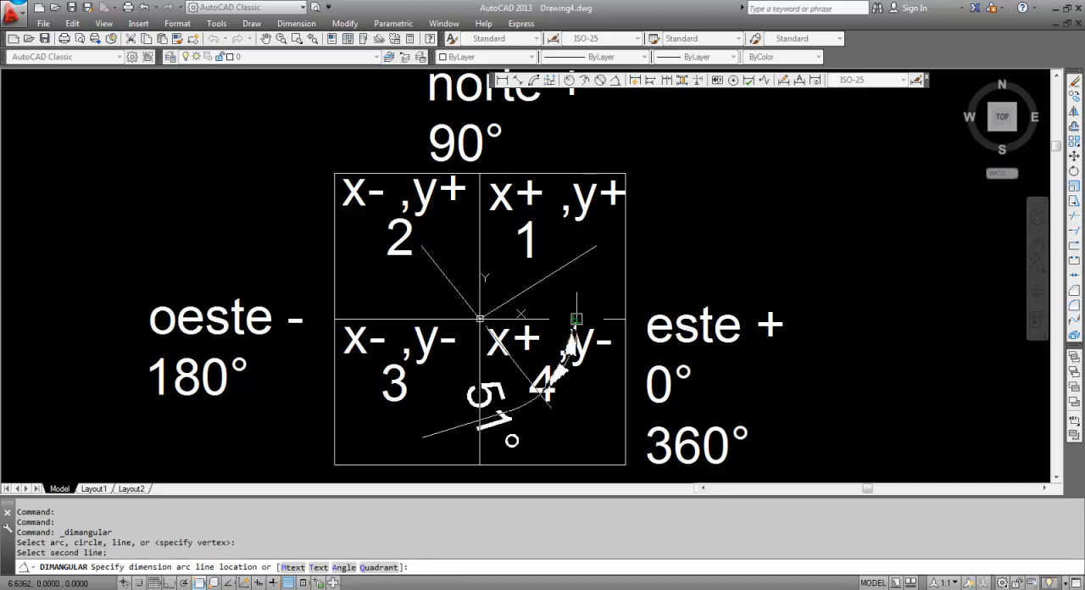
pyautogui.click(719, 247)
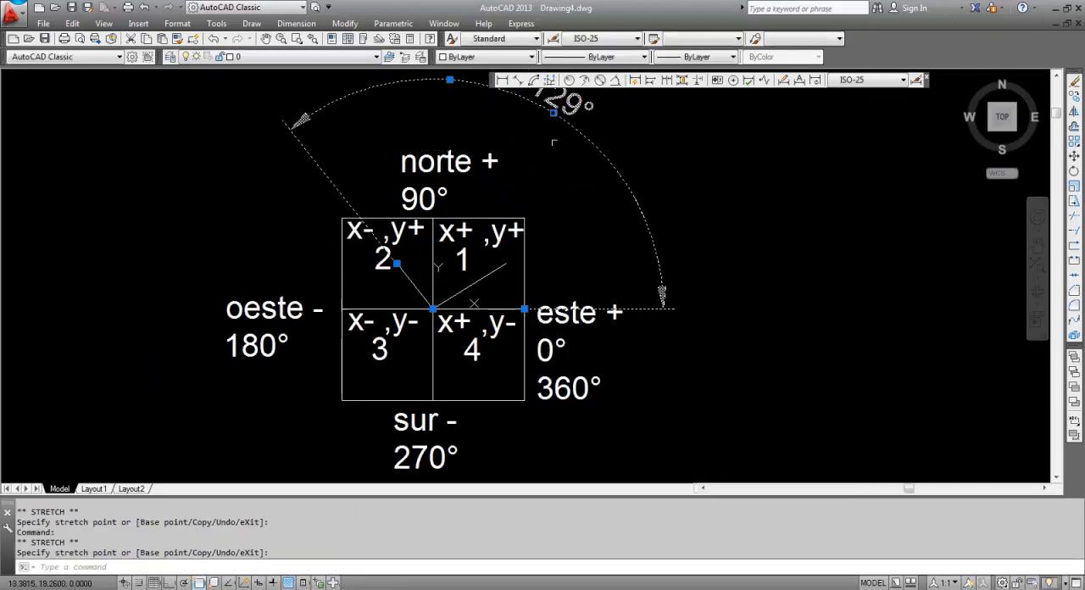
pyautogui.moveTo(554, 150); pyautogui.dragTo(558, 173, button='middle')
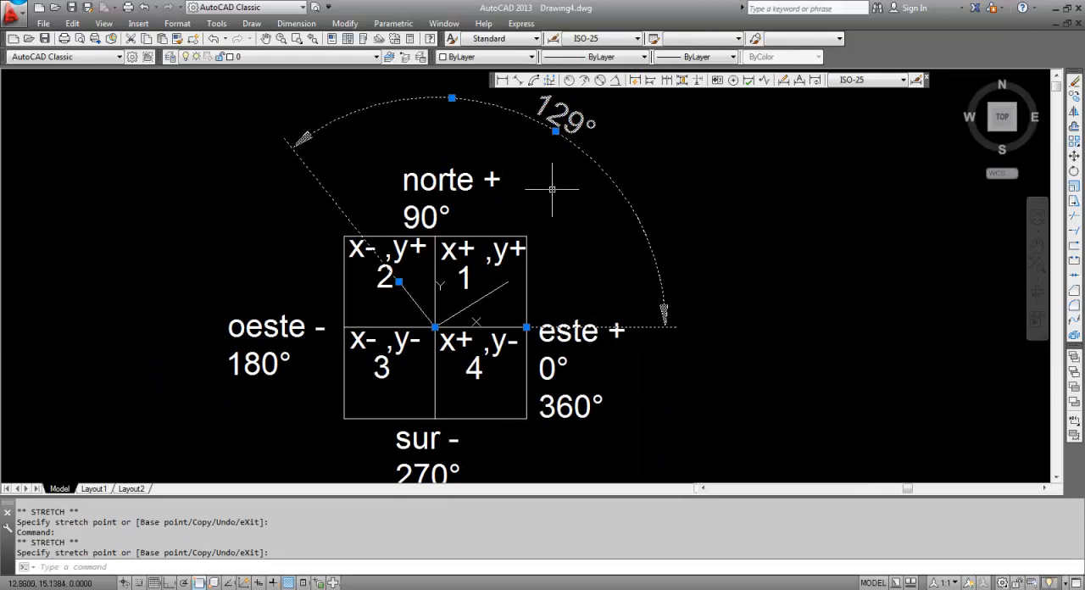
pyautogui.press('Escape')
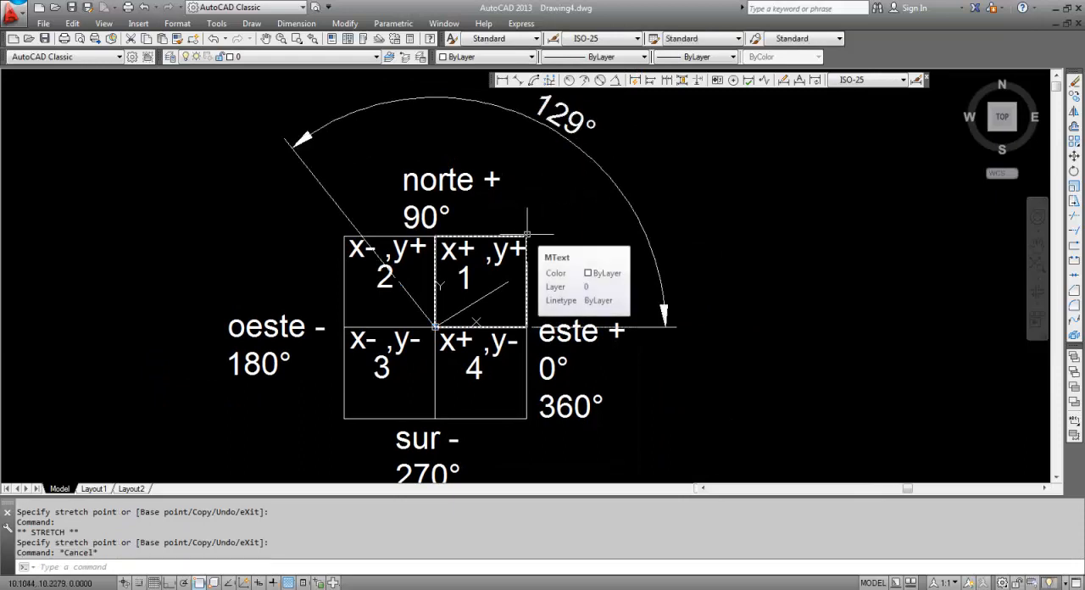
# Try to draw a line from 0,0 using the polar coordinate 6.4031<129 without the @ symbol, and undo the last operations
pyautogui.write('l')
pyautogui.press('Return')
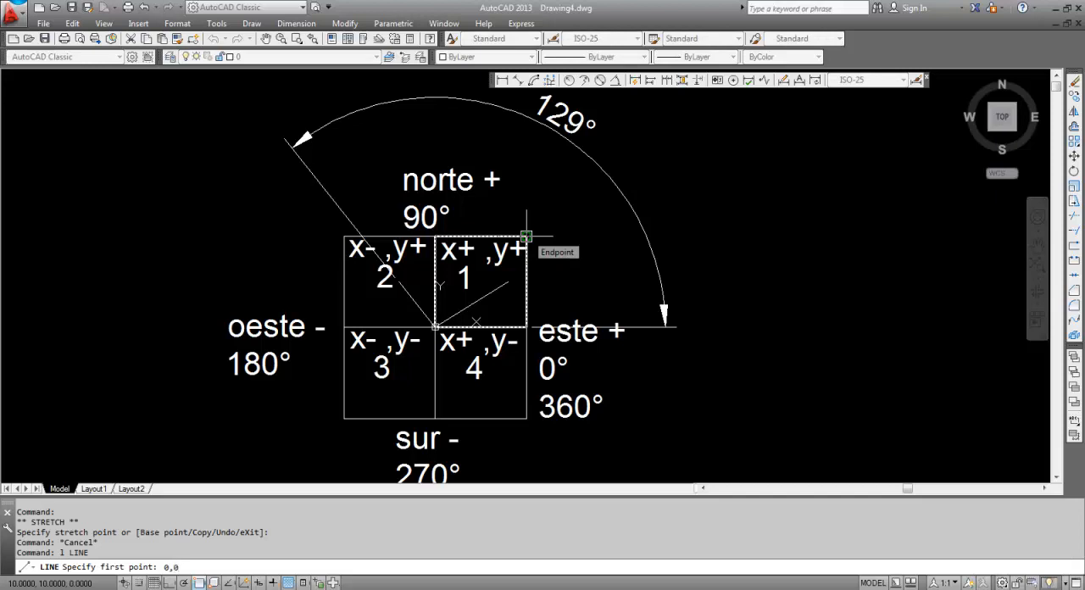
pyautogui.write('0,0')
pyautogui.press('Return')
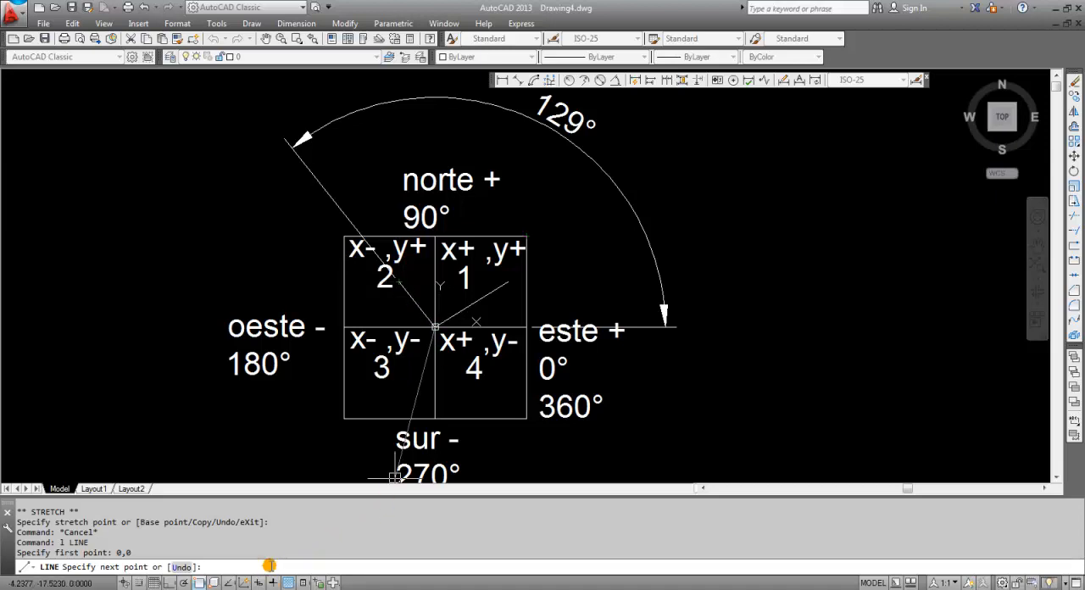
pyautogui.hotkey('ctrl', 'v')
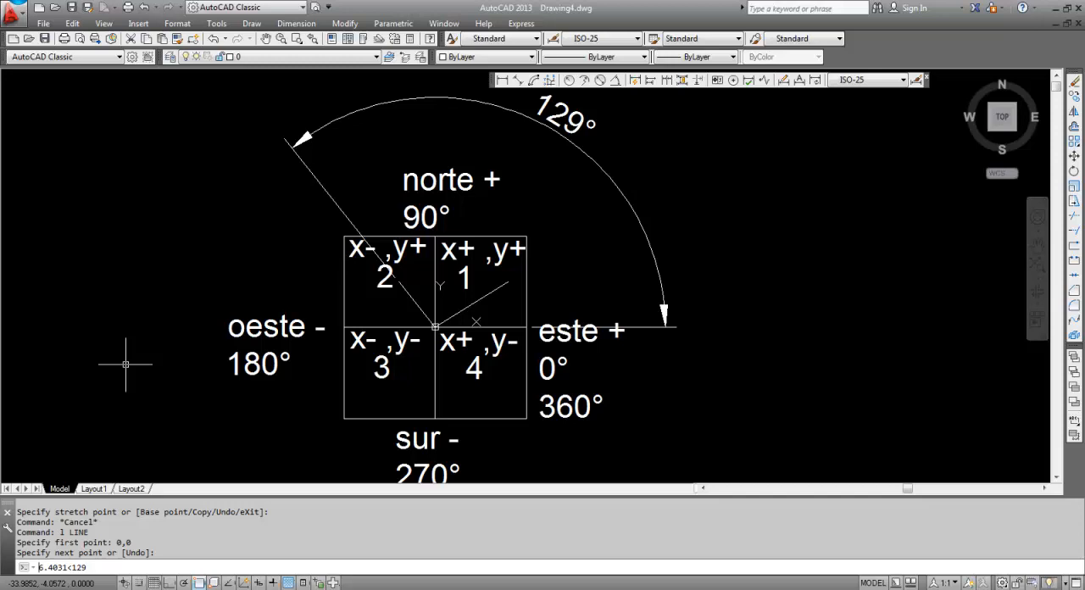
pyautogui.write('@')
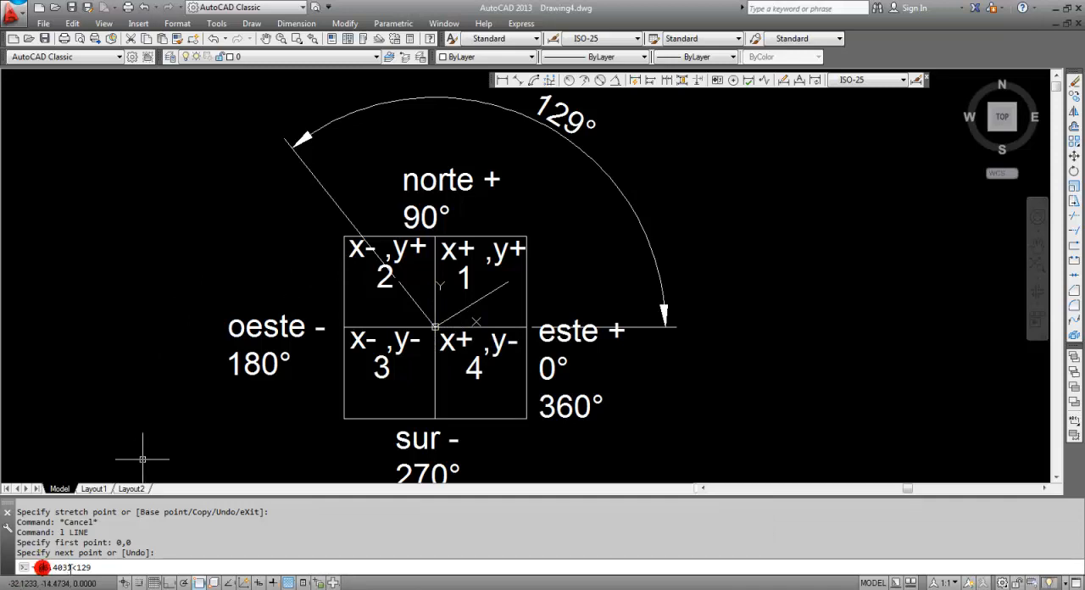
pyautogui.press('BackSpace')
pyautogui.press('Return')
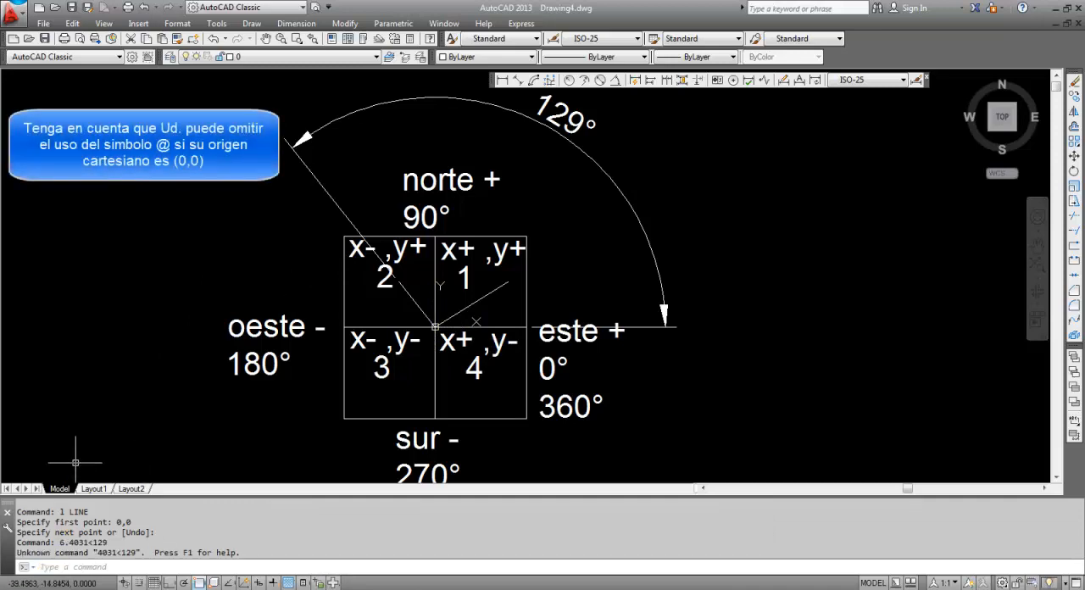
pyautogui.hotkey('ctrl', 'z')
pyautogui.hotkey('ctrl', 'z')
pyautogui.press('Escape')
# Draw a line from the origin 0,0 to the Cartesian point -4,-5 in quadrant 3
pyautogui.scroll(2, 458, 314)
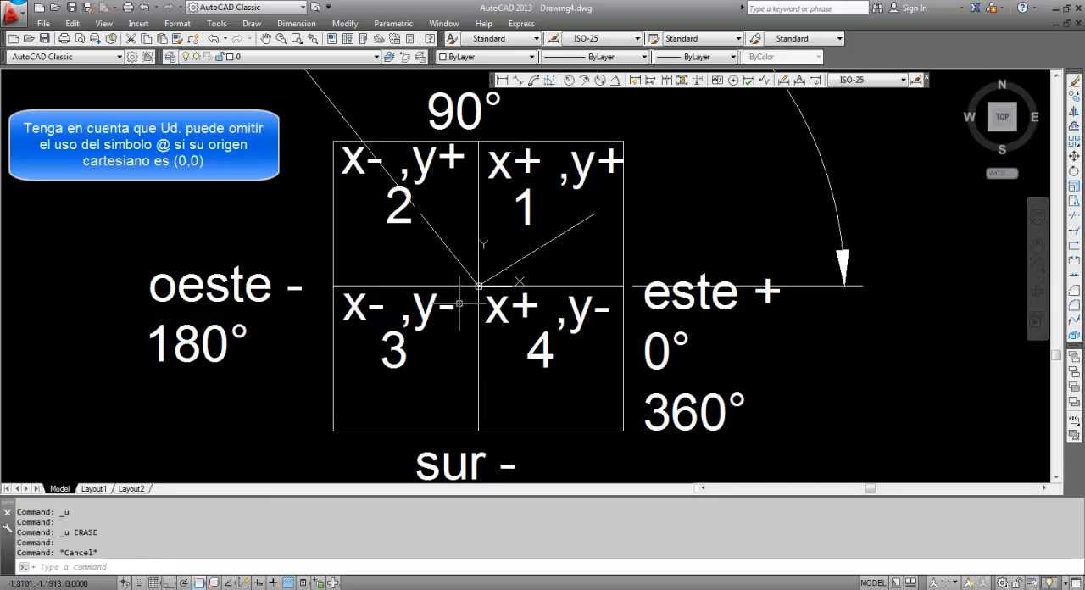
pyautogui.scroll(-2, 469, 316)
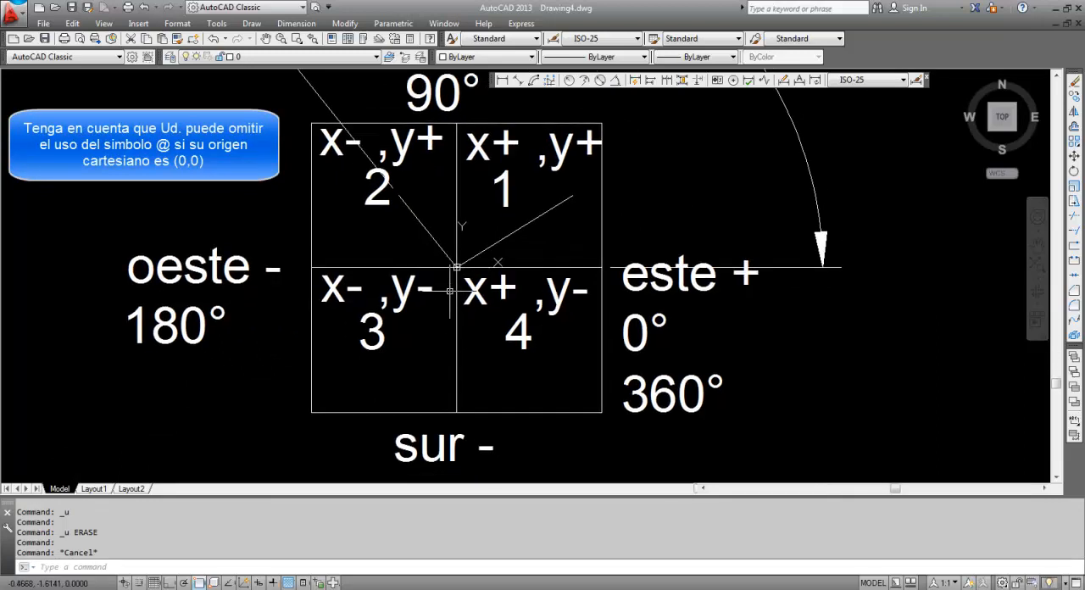
pyautogui.moveTo(440, 297); pyautogui.dragTo(462, 282, button='middle')
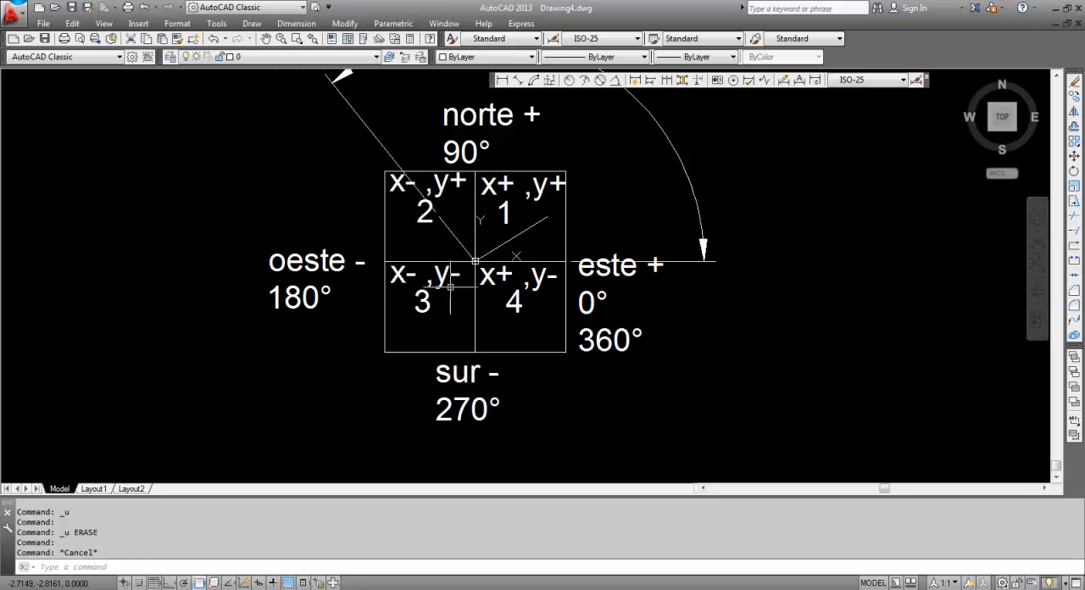
pyautogui.write('l')
pyautogui.press('Return')
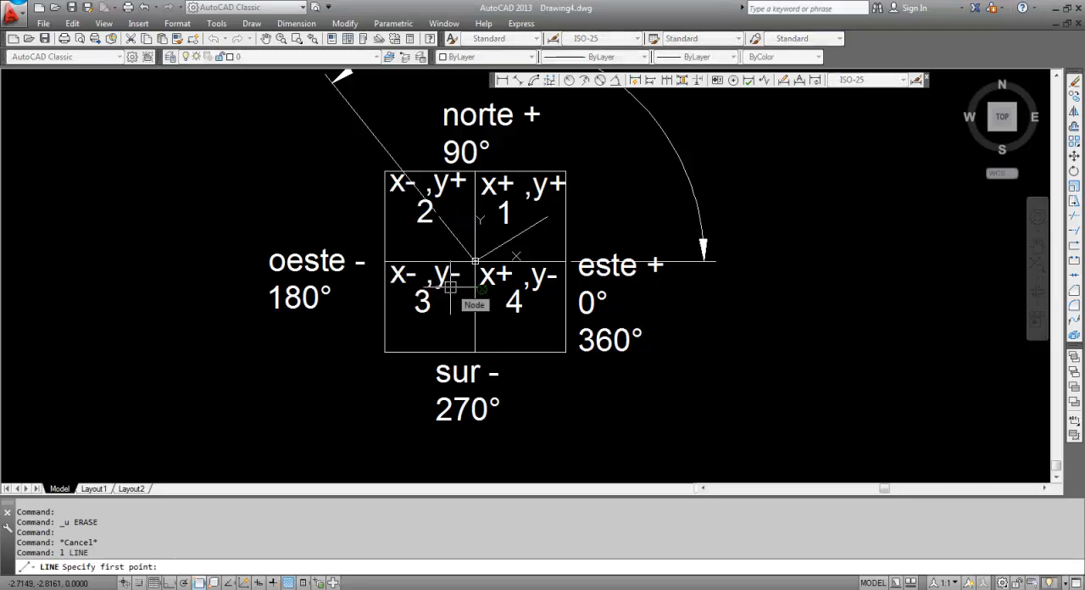
pyautogui.write('0,0')
pyautogui.press('Return')
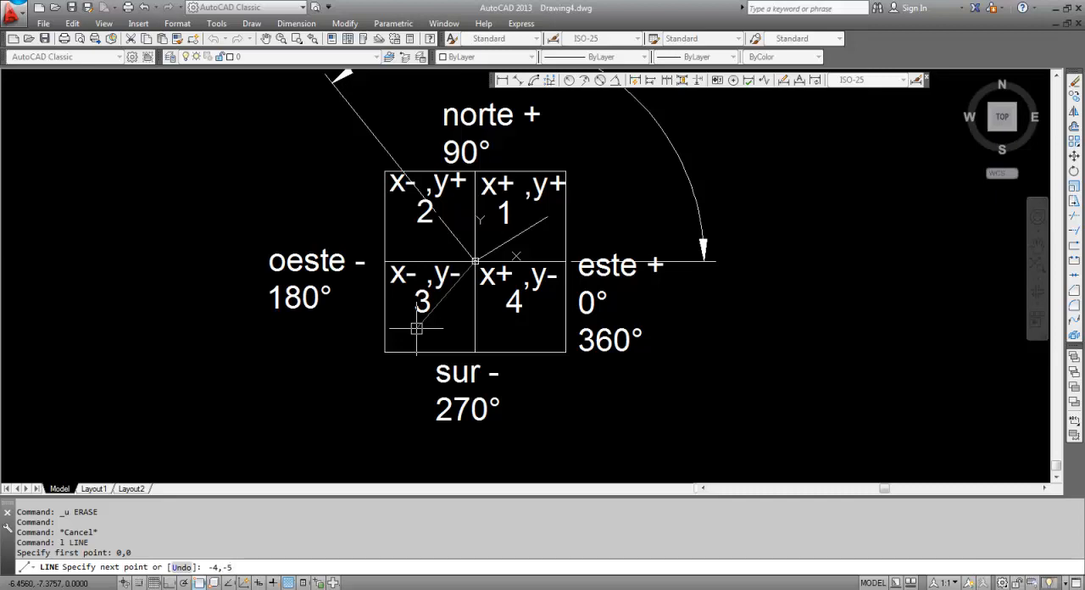
pyautogui.press('Return')
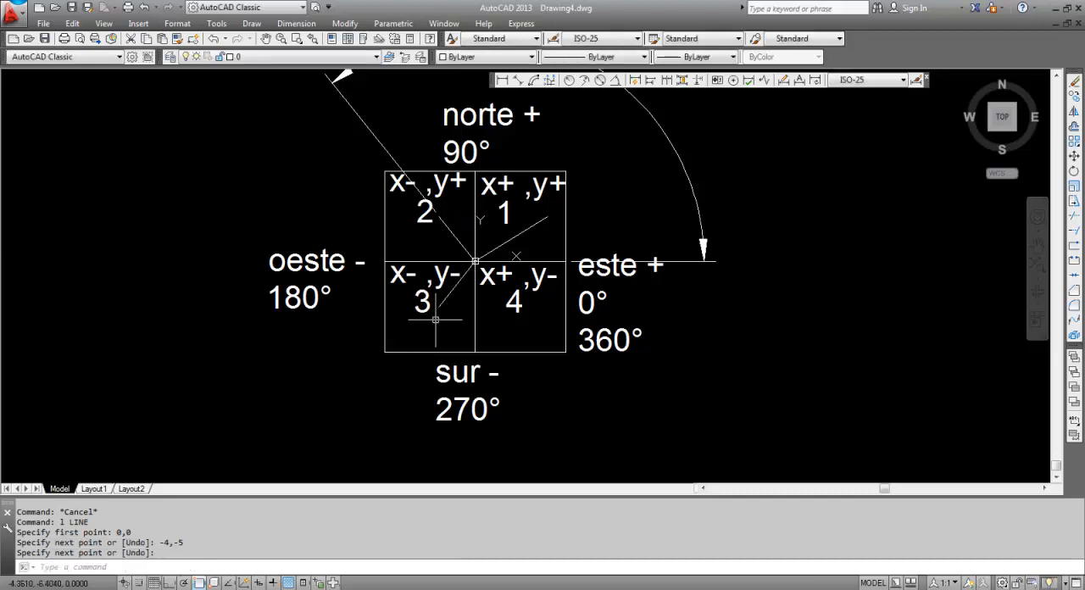
pyautogui.scroll(5, 435, 320)
pyautogui.scroll(-2, 453, 295)
pyautogui.moveTo(492, 257); pyautogui.dragTo(472, 308, button='middle')
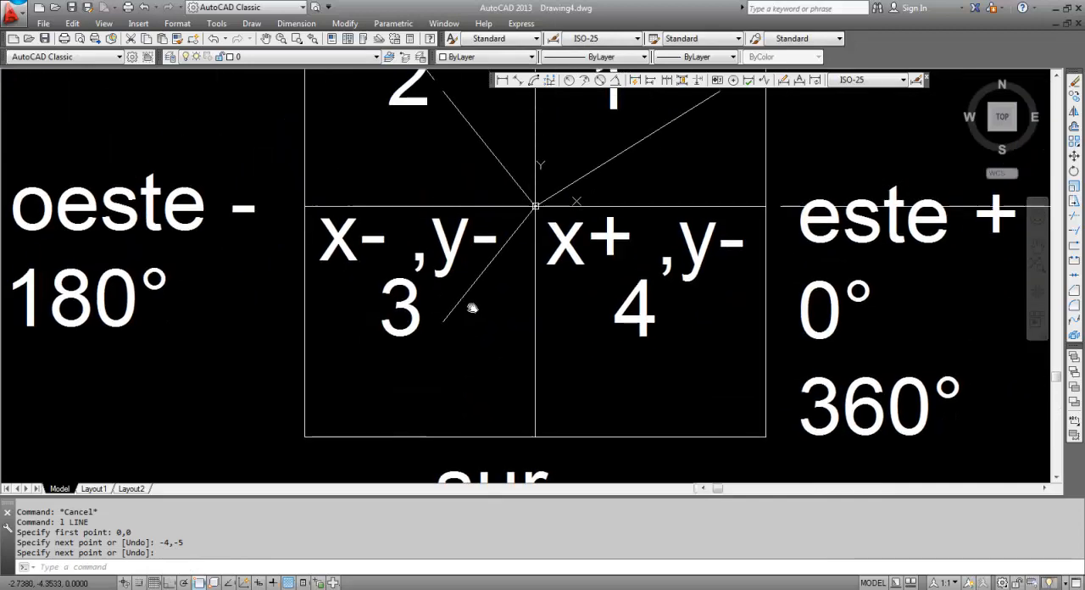
# List the properties of the quadrant 3 line, copy its length value and close the listing
pyautogui.scroll(-2, 472, 308)
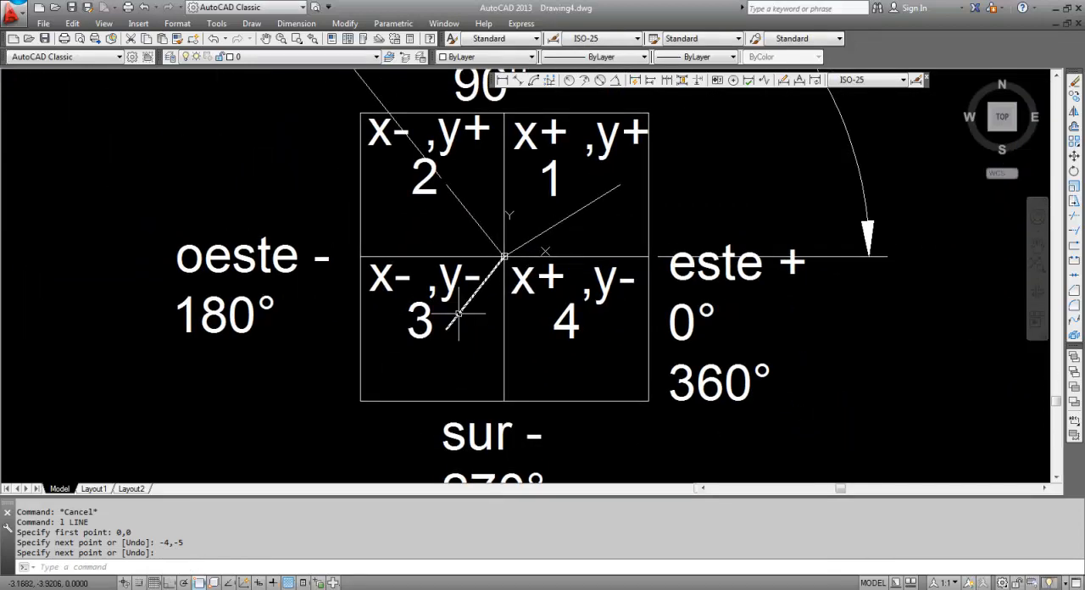
pyautogui.press('Return')
pyautogui.click(459, 314)
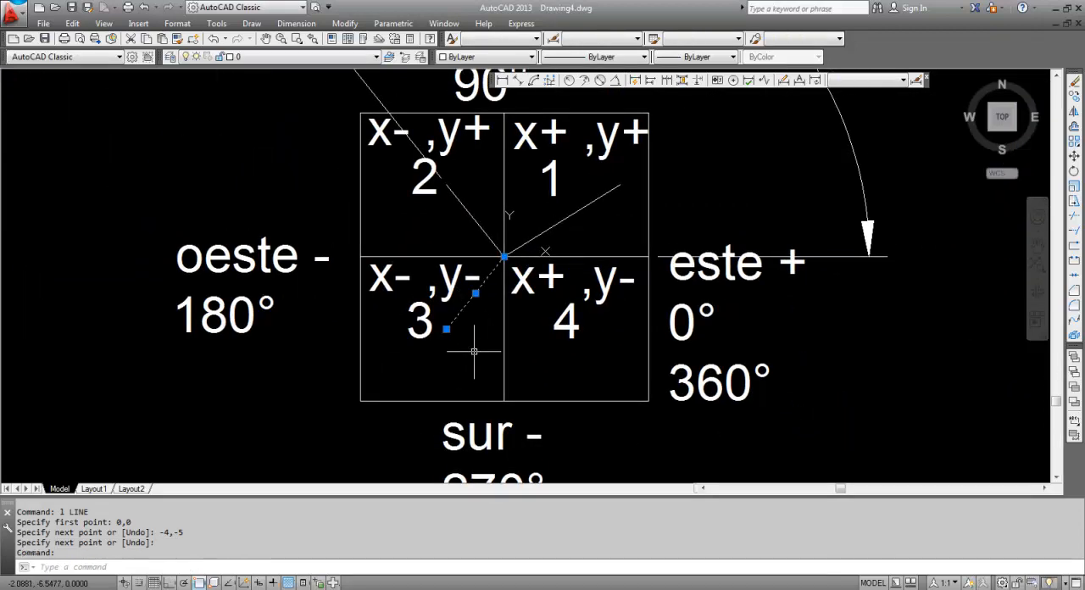
pyautogui.write('l')
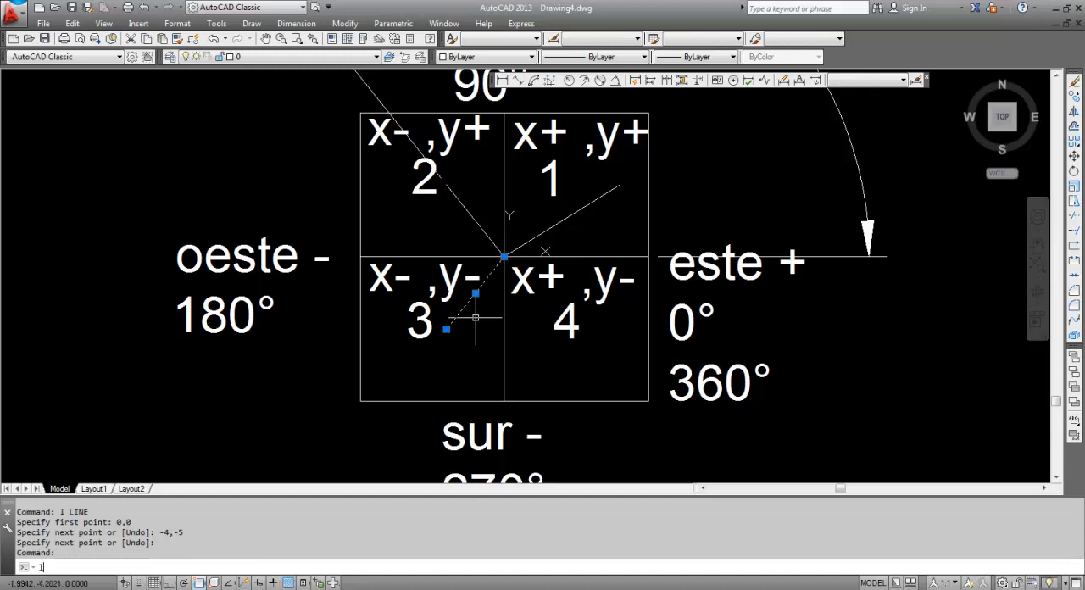
pyautogui.write('i')
pyautogui.press('Return')
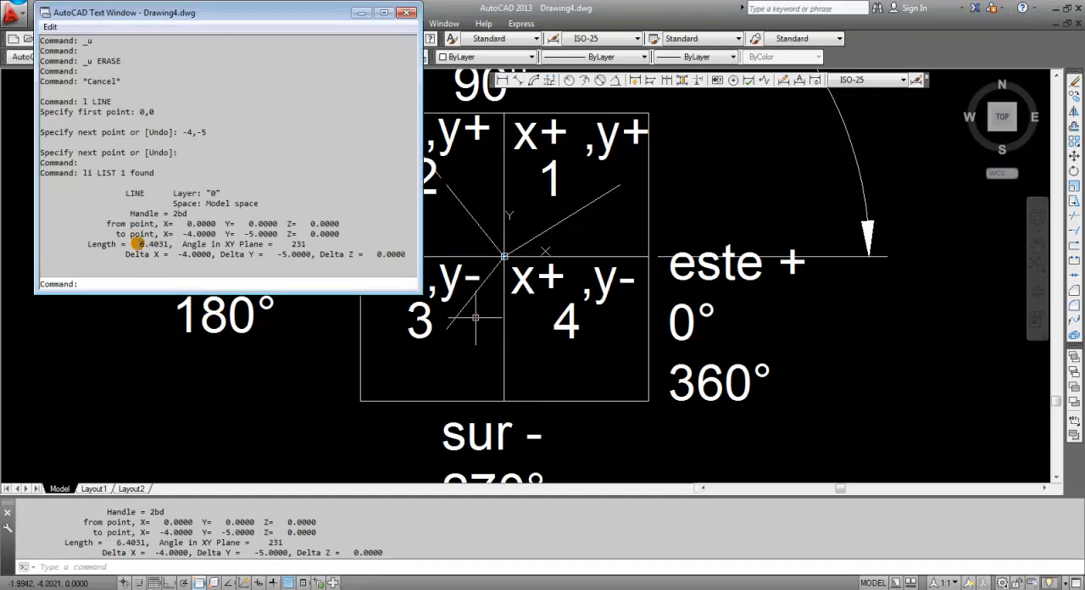
pyautogui.moveTo(139, 244); pyautogui.dragTo(171, 245)
pyautogui.hotkey('ctrl', 'c')
pyautogui.click(408, 13)
# Erase the 129° angular dimension above the square
pyautogui.scroll(-2, 408, 193)
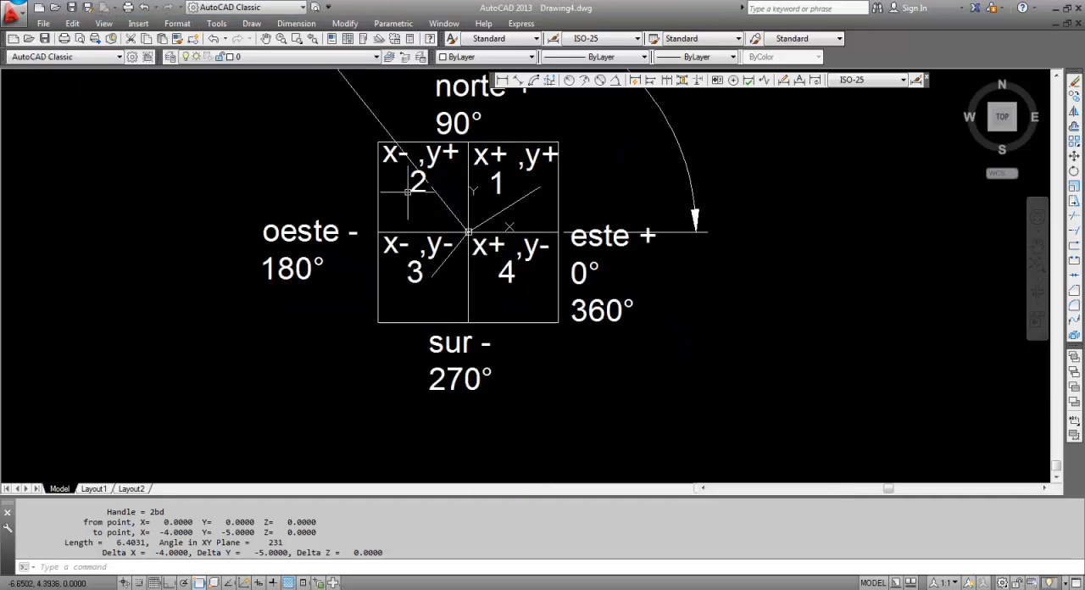
pyautogui.scroll(-2, 408, 193)
pyautogui.moveTo(408, 192); pyautogui.dragTo(411, 246, button='middle')
pyautogui.press('Escape')
pyautogui.click(606, 201)
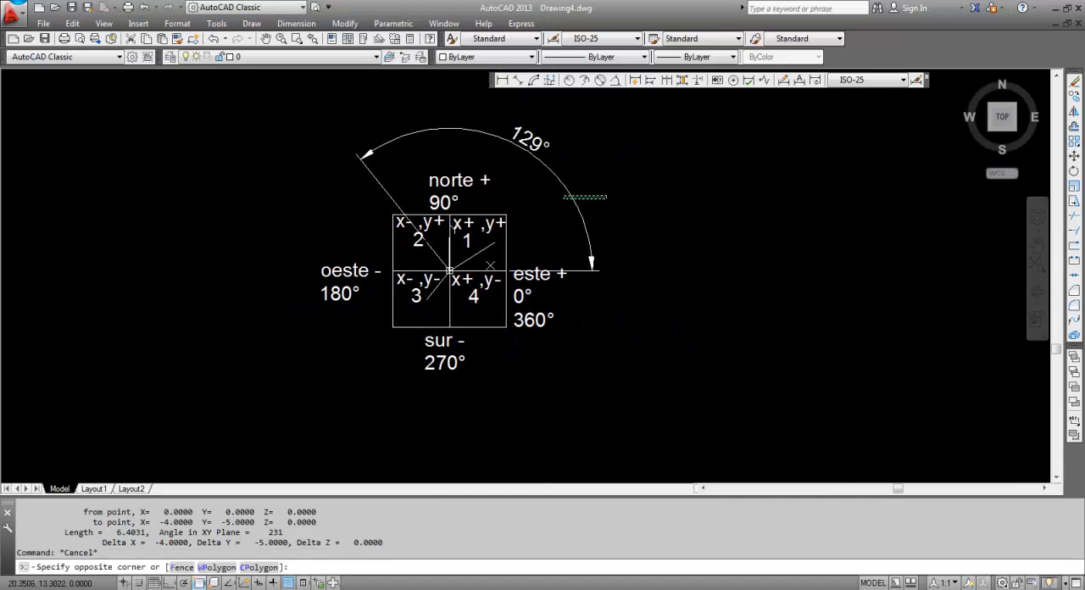
pyautogui.click(571, 199)
pyautogui.write('E')
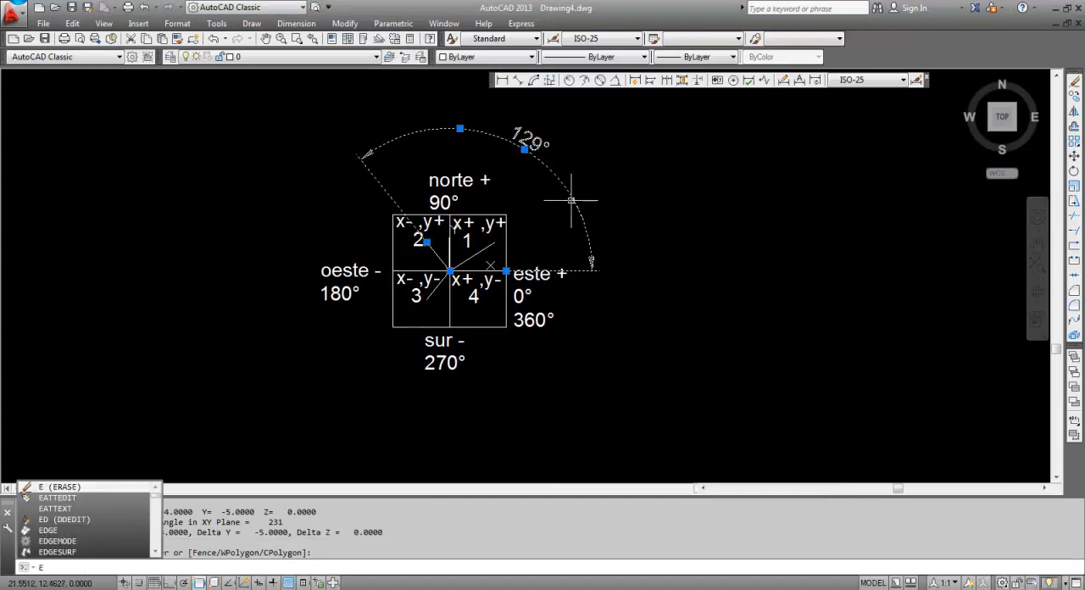
pyautogui.press('Return')
# Dimension the angle between the X axis and the quadrant 3 line, with the arc outside the square beyond the "oeste -" label
pyautogui.scroll(2, 572, 200)
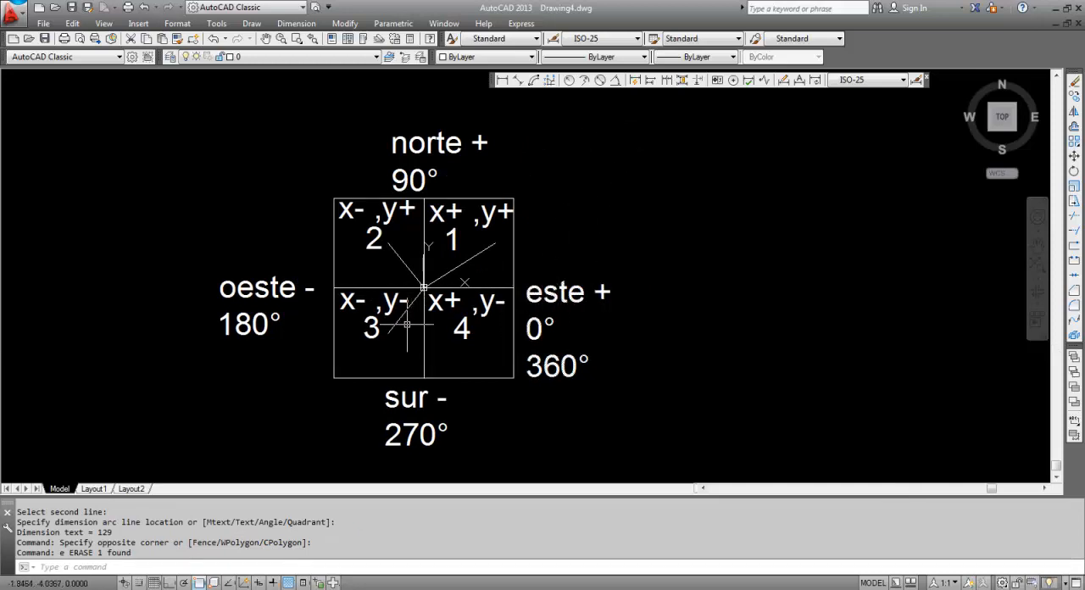
pyautogui.click(617, 80)
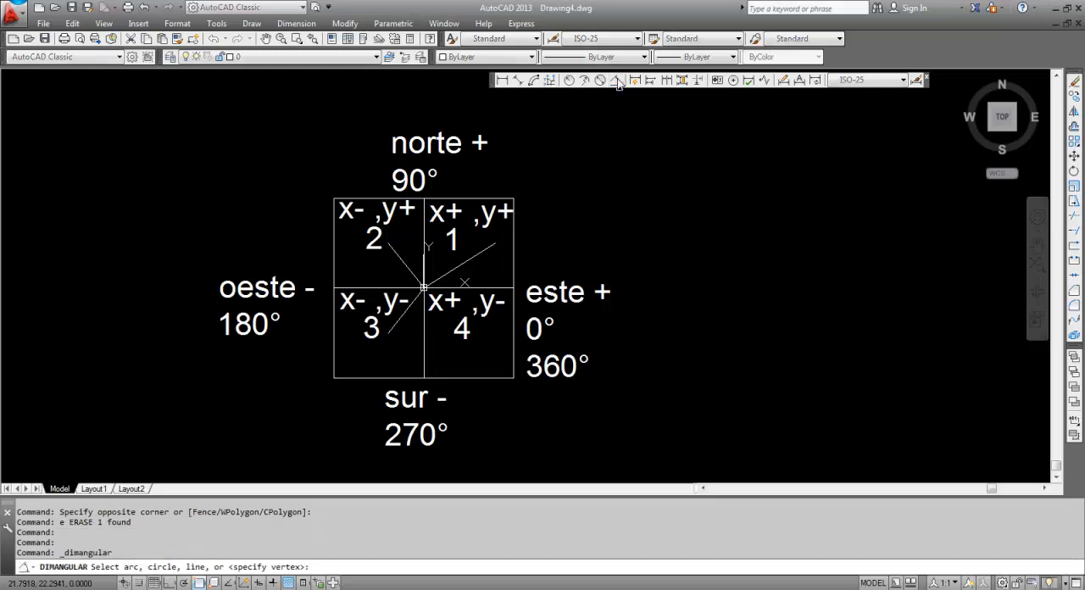
pyautogui.click(465, 285)
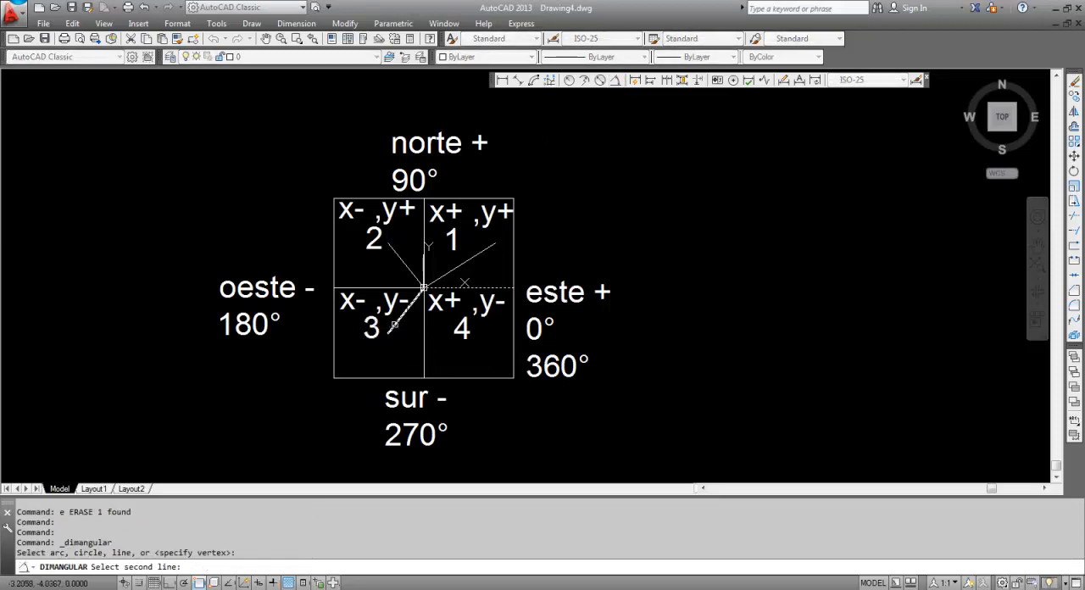
pyautogui.click(393, 326)
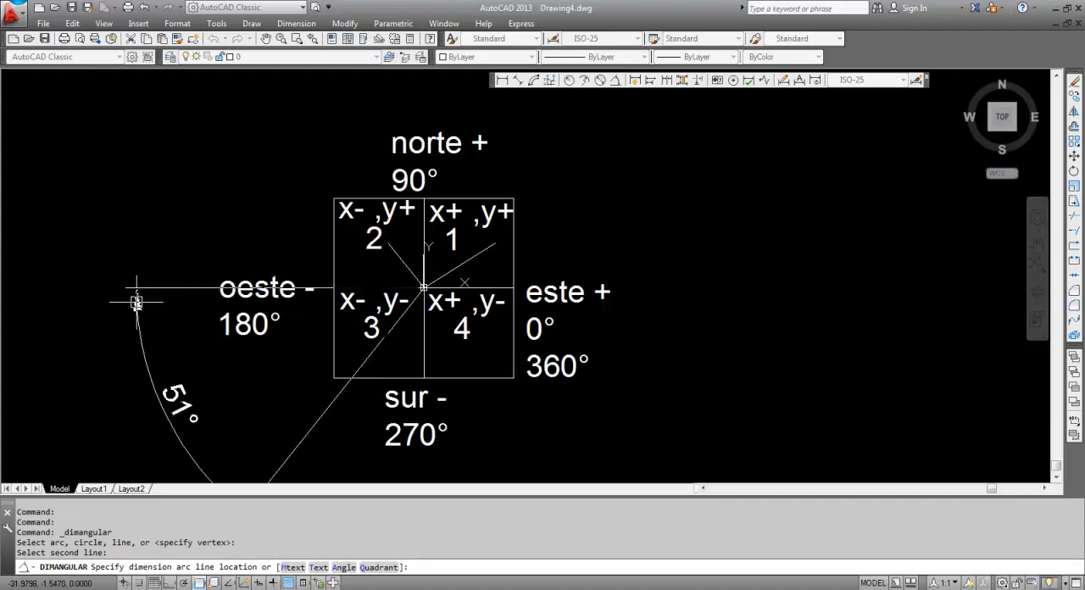
pyautogui.click(136, 302)
pyautogui.moveTo(281, 386); pyautogui.dragTo(310, 322, button='middle')
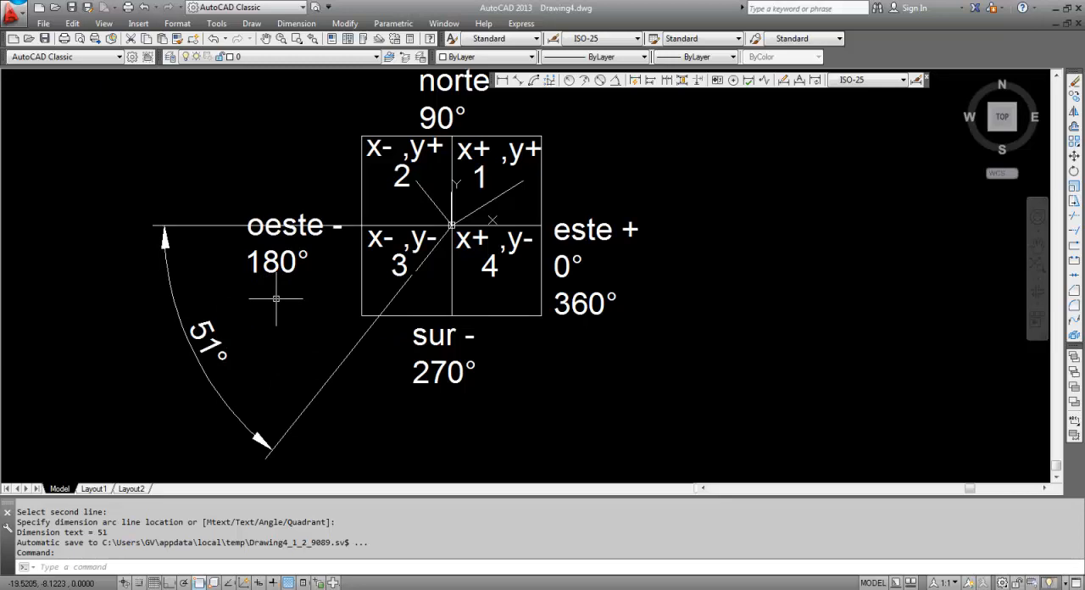
# Calculate the expression 180+51 with the CAL command
pyautogui.write('ca')
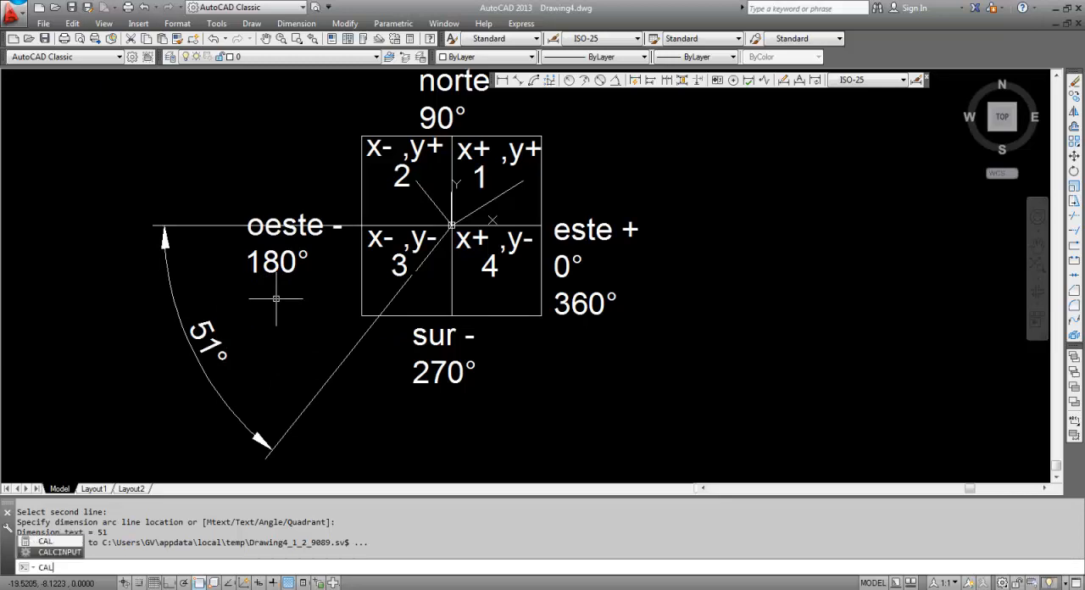
pyautogui.press('Return')
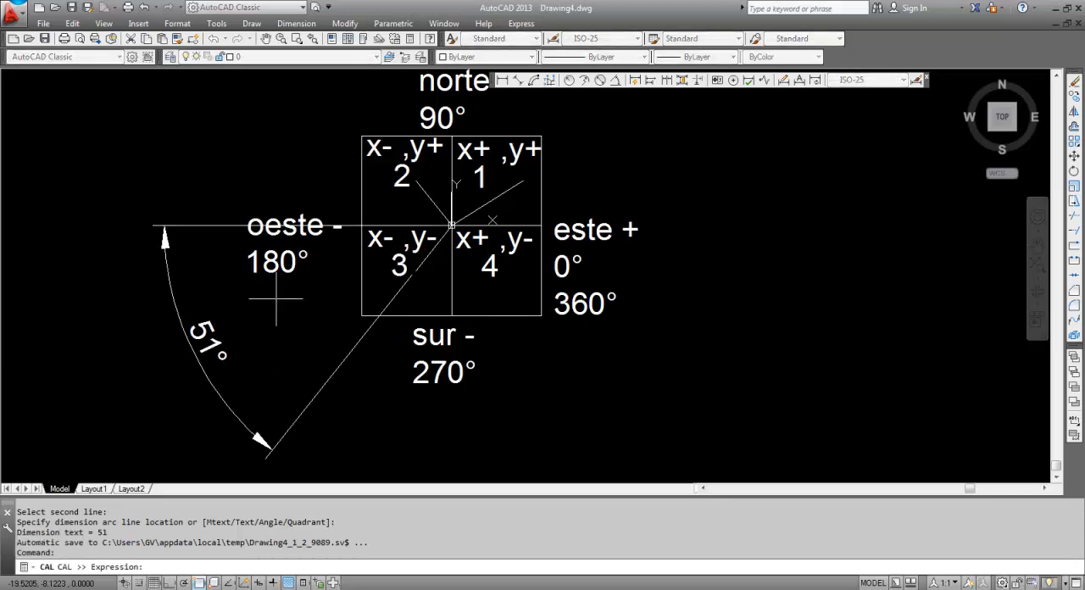
pyautogui.write('180+51')
pyautogui.press('Return')
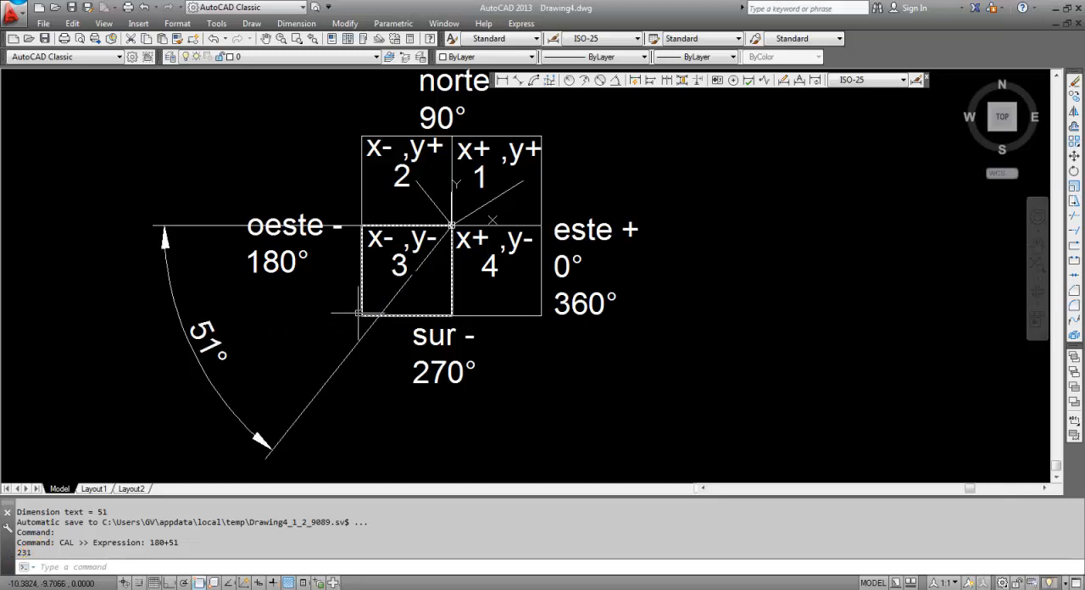
# Draw a line from the origin 0,0 to the relative polar point @6.4031<231, using the copied length
pyautogui.write('l')
pyautogui.press('Return')
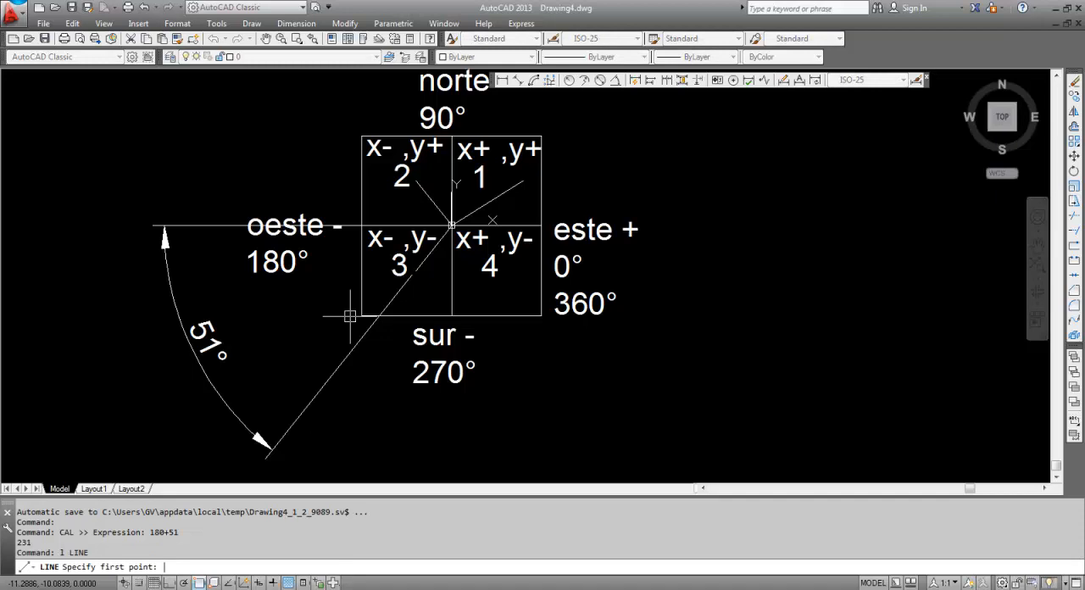
pyautogui.press('Return')
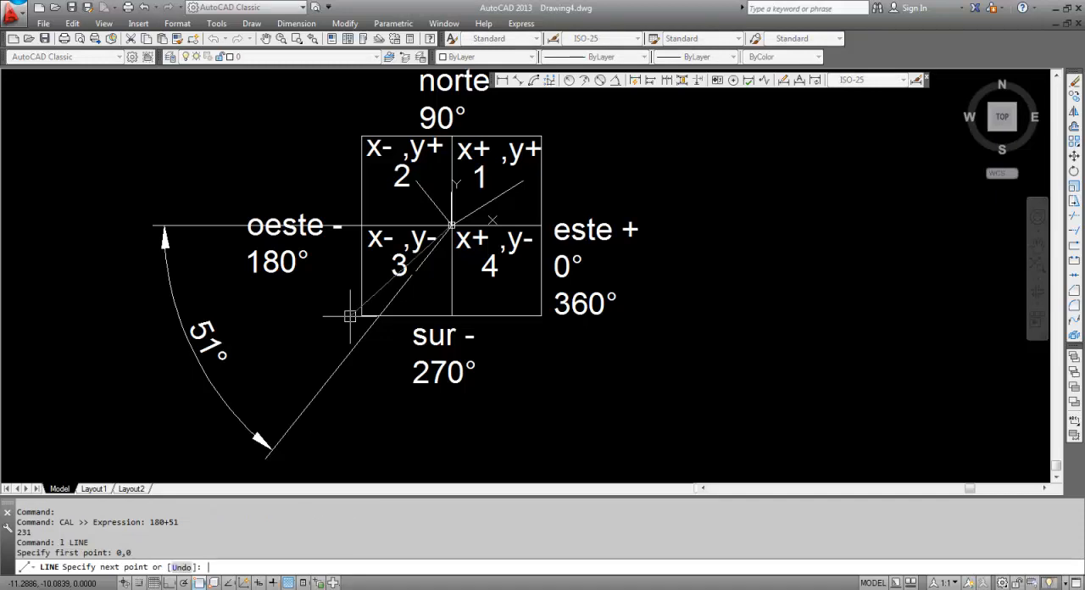
pyautogui.rightClick(251, 566)
pyautogui.click(285, 509)
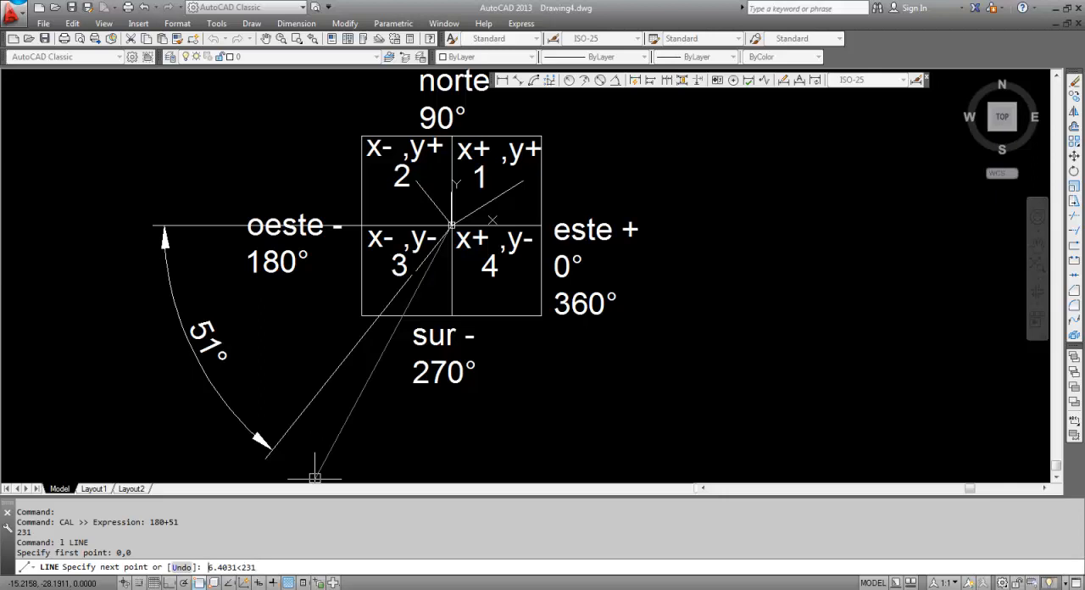
pyautogui.write('@')
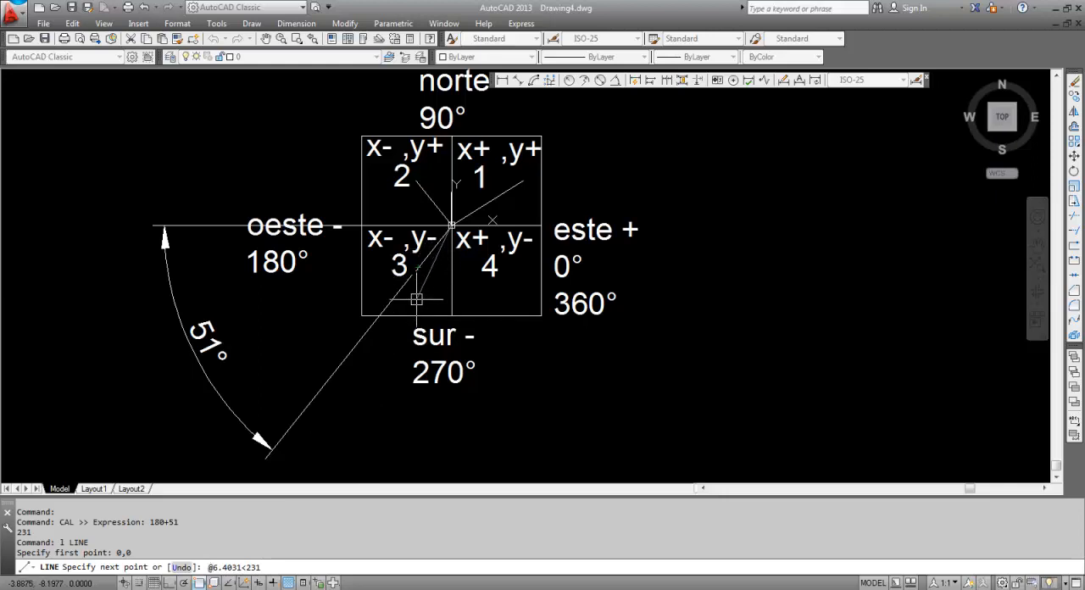
pyautogui.scroll(4, 452, 236)
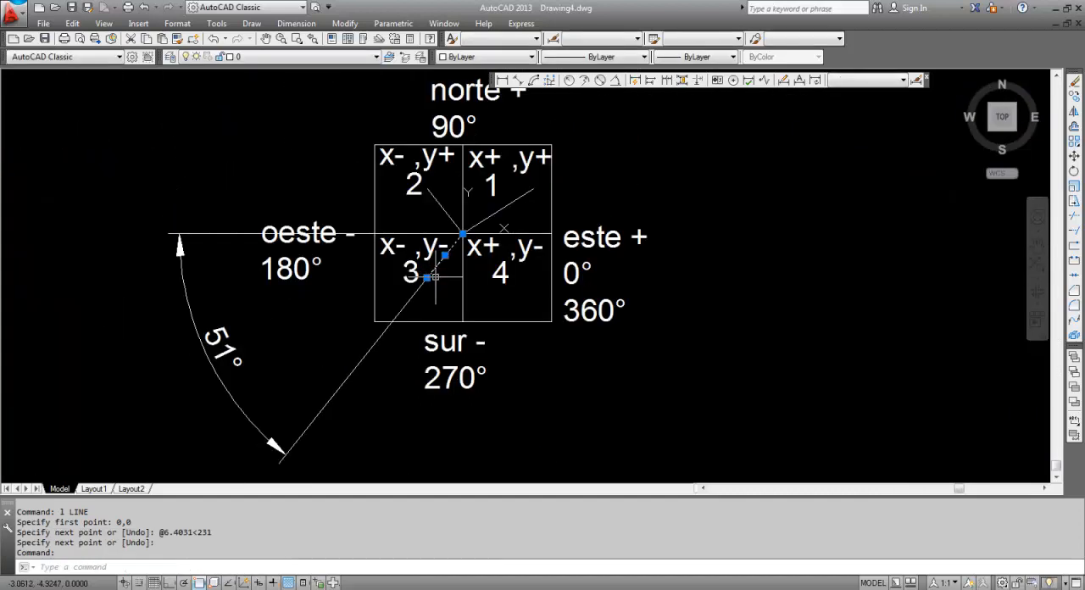
# Erase one of the two overlapping quadrant 3 lines and the 51° angular dimension
pyautogui.press('Delete')
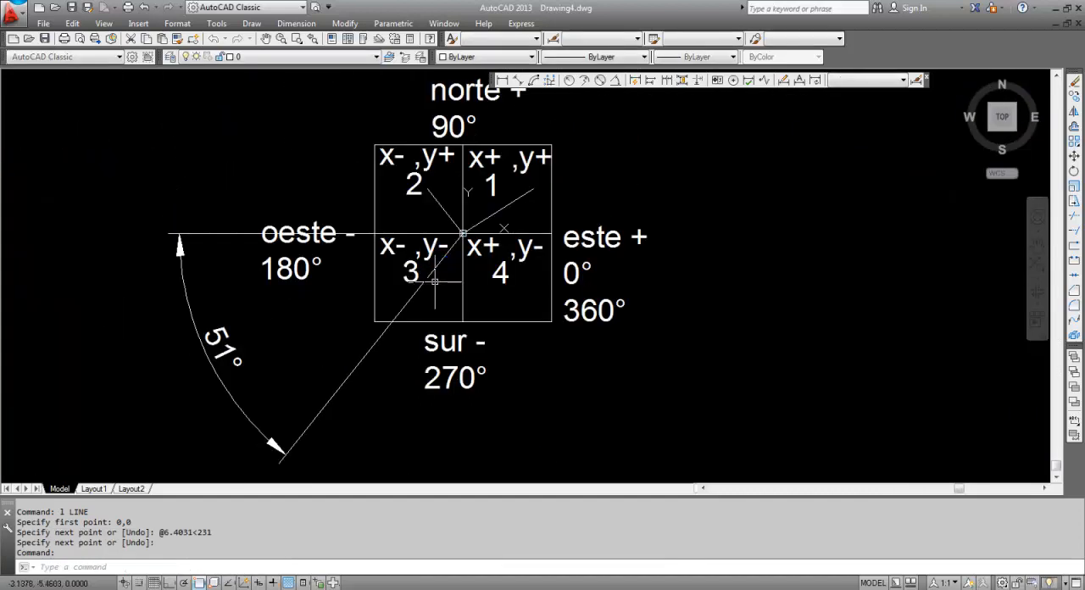
pyautogui.click(369, 344)
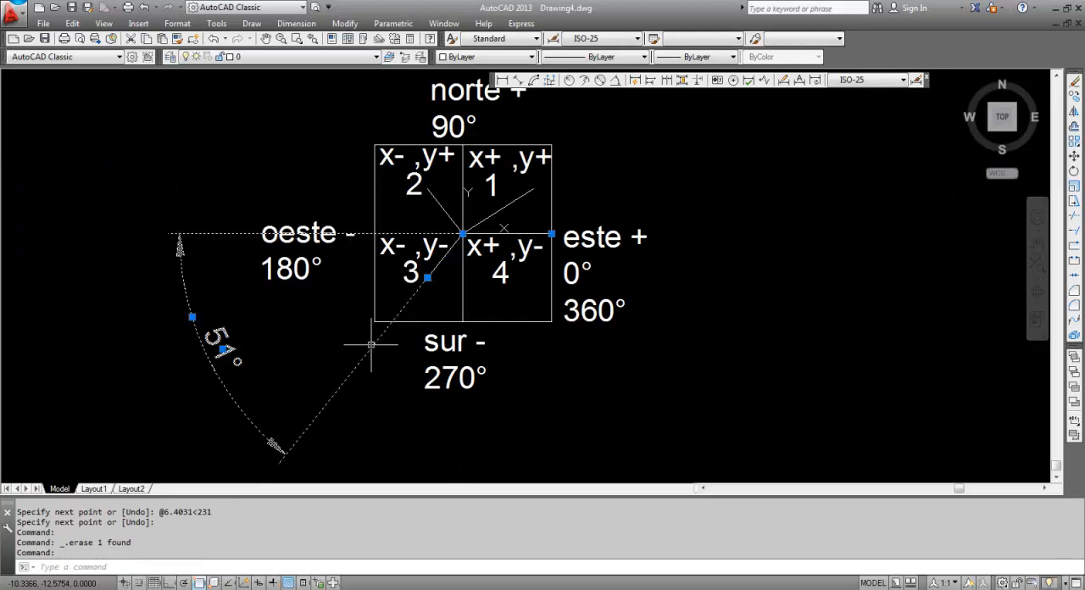
pyautogui.press('Delete')
# Draw a line from the origin 0,0 to the Cartesian point 5,-4 in quadrant 4
pyautogui.scroll(3, 502, 290)
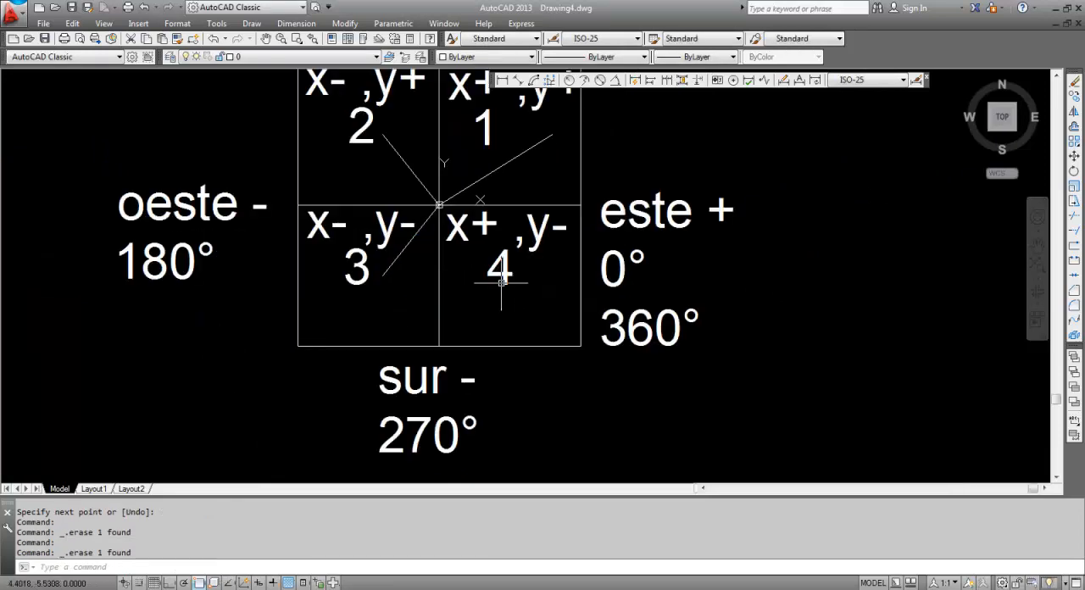
pyautogui.moveTo(502, 290); pyautogui.dragTo(377, 336, button='middle')
pyautogui.scroll(-2, 377, 336)
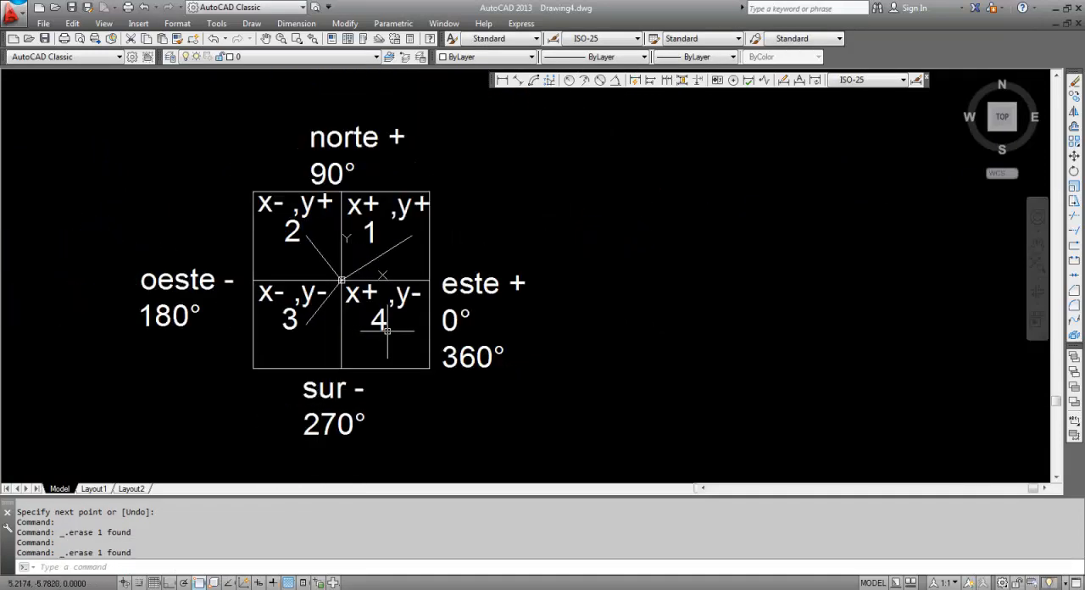
pyautogui.scroll(2, 386, 330)
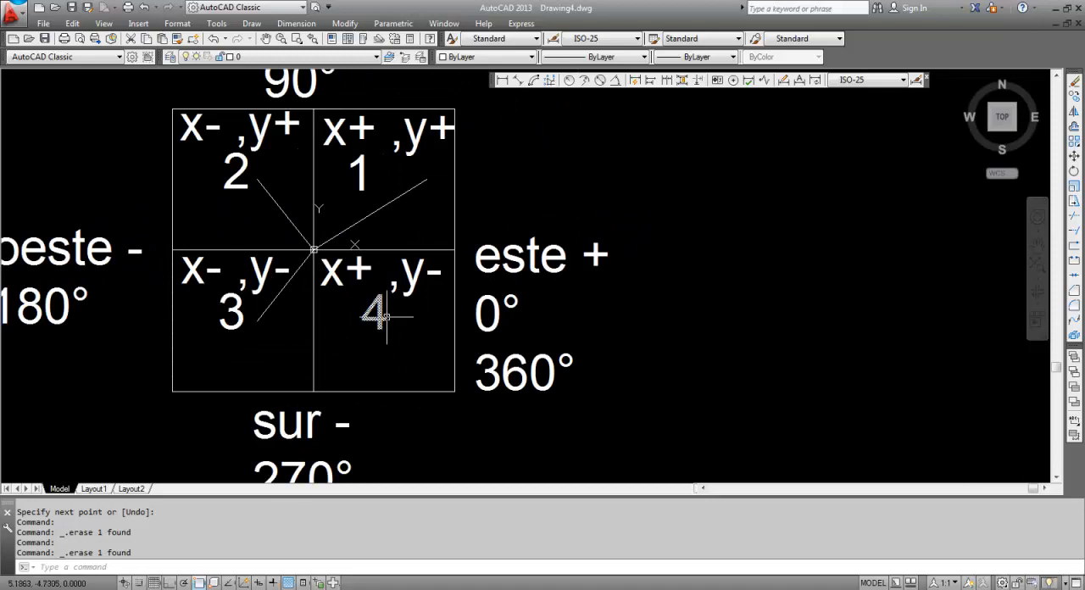
pyautogui.press('Escape')
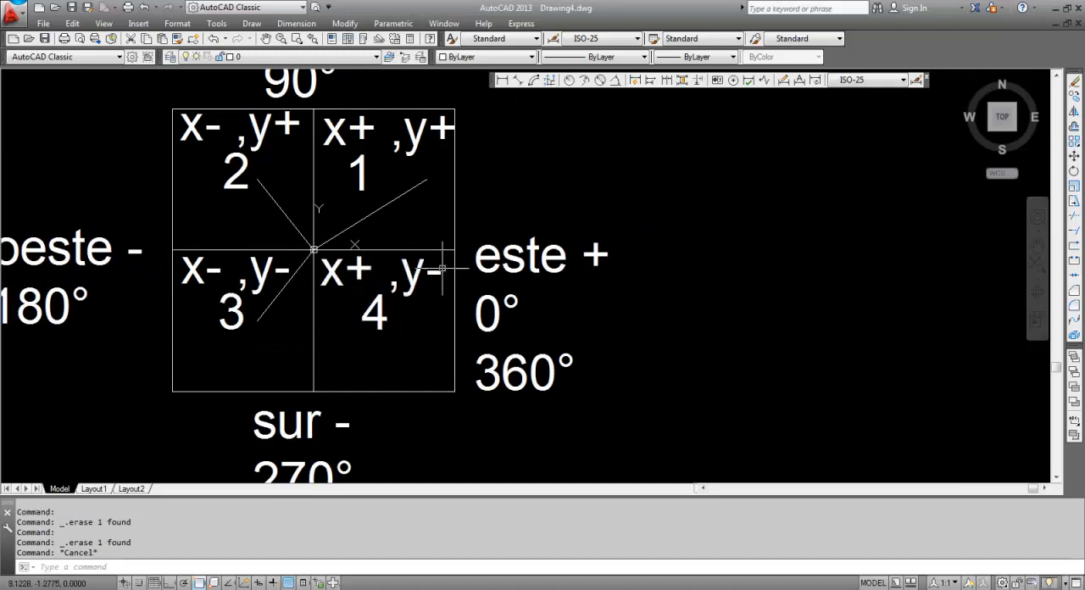
pyautogui.press('Escape')
pyautogui.write('l')
pyautogui.press('Return')
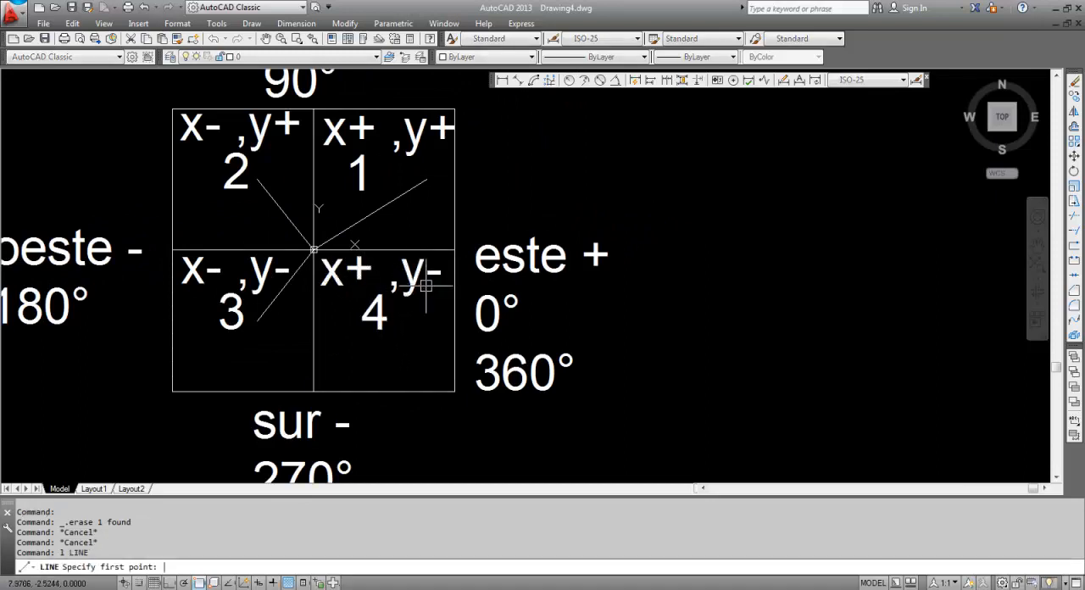
pyautogui.write('0,0')
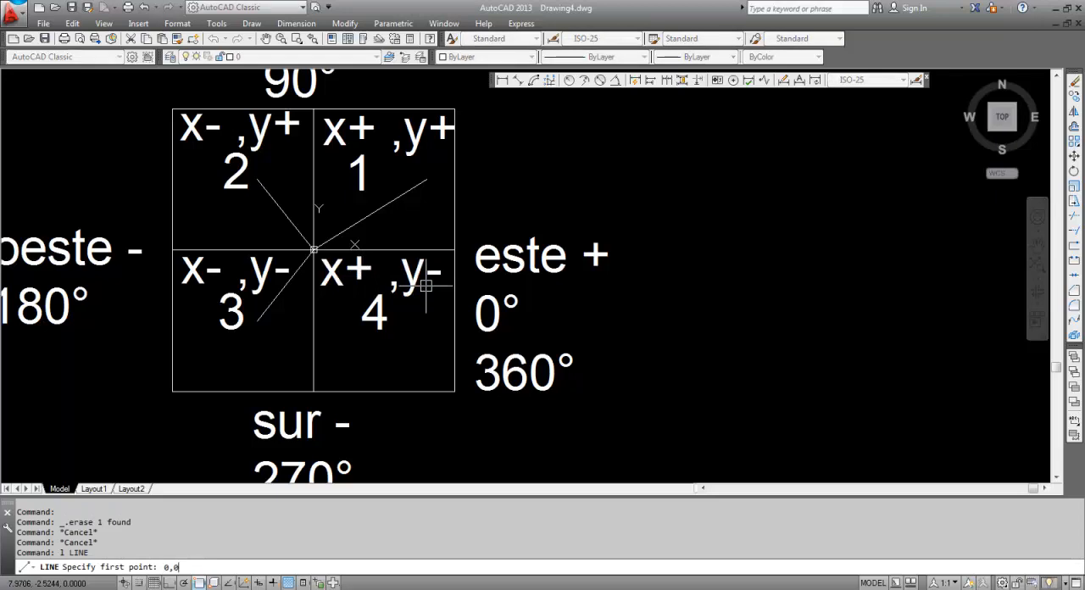
pyautogui.press('Return')
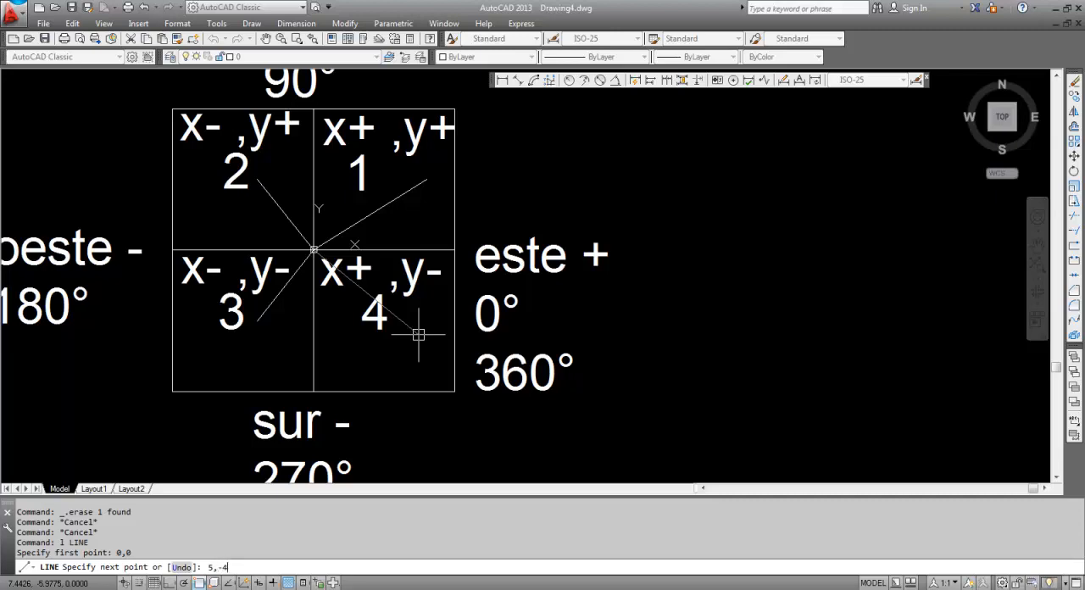
pyautogui.press('Return')
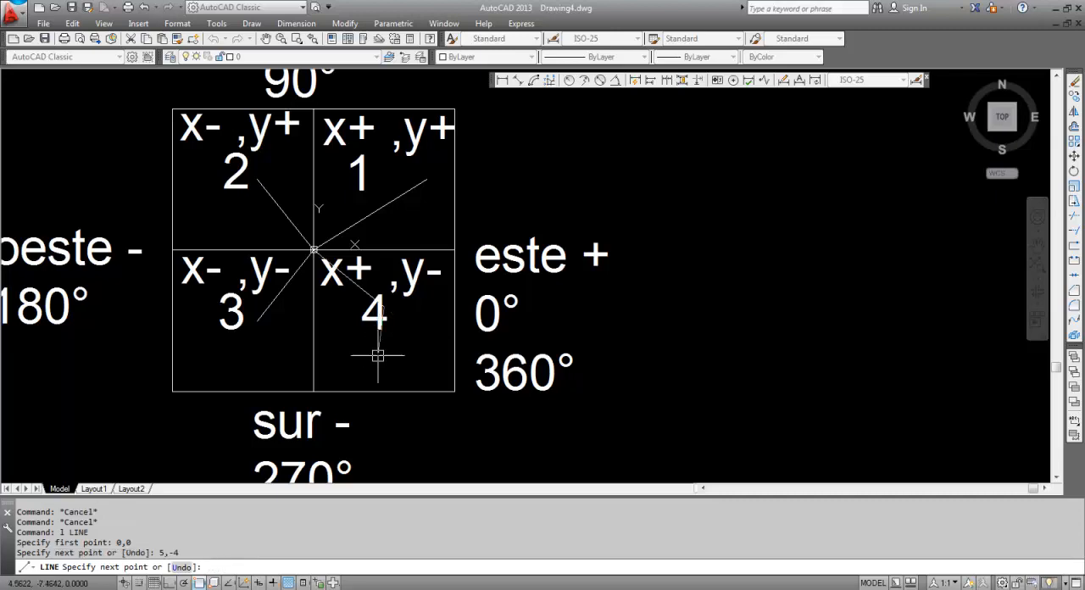
pyautogui.press('Return')
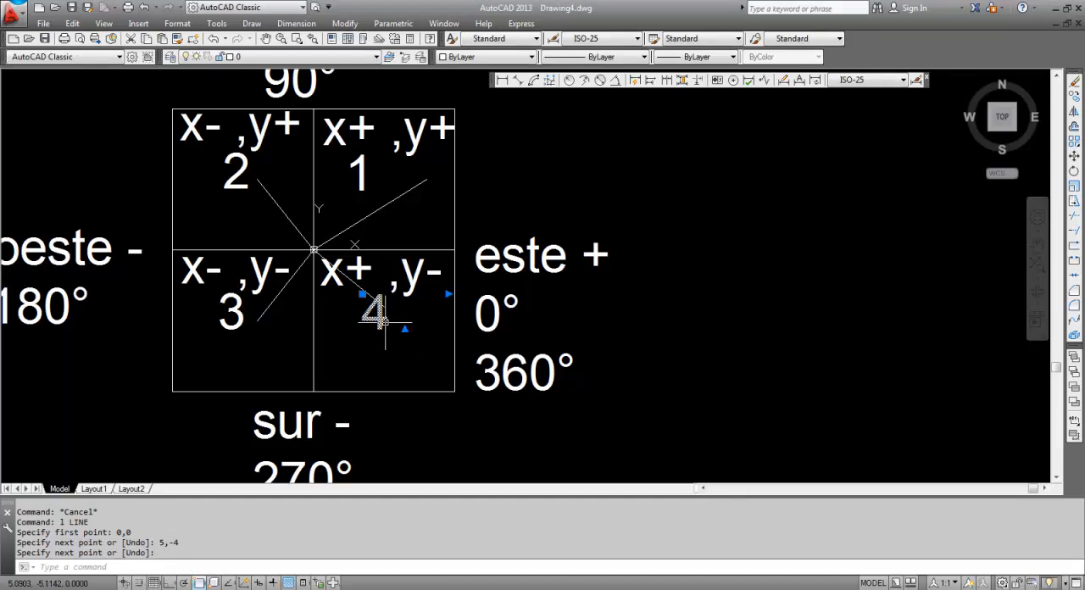
# Move the "4" label down within its quadrant so it sits clear of the quadrant 4 line
pyautogui.write('m')
pyautogui.press('Return')
pyautogui.click(427, 342)
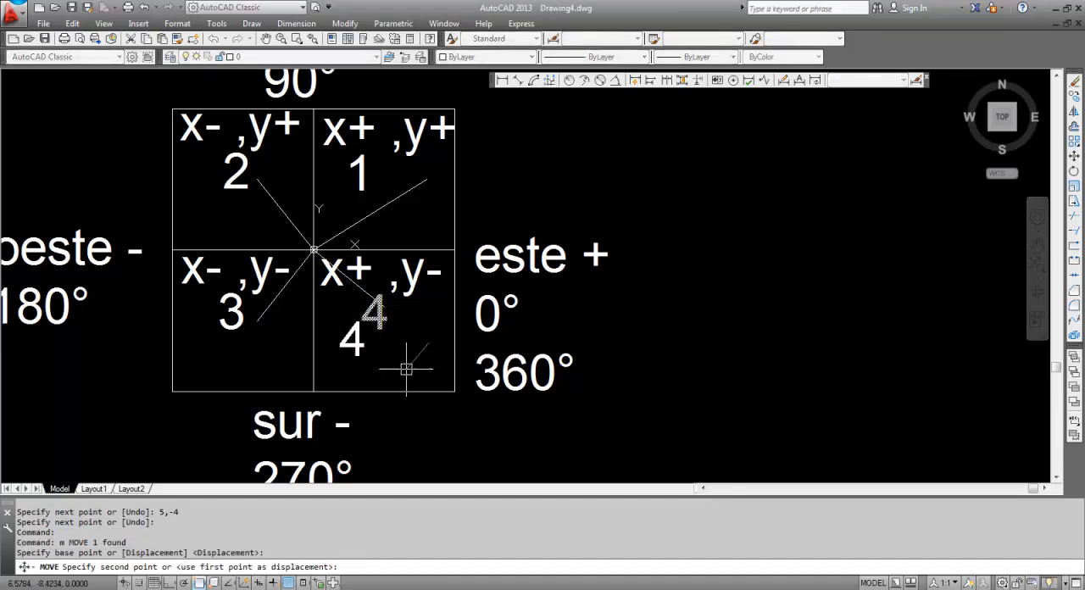
pyautogui.press('Escape')
pyautogui.press('Escape')
pyautogui.press('Escape')
# List the properties of the quadrant 4 line
pyautogui.scroll(4, 387, 319)
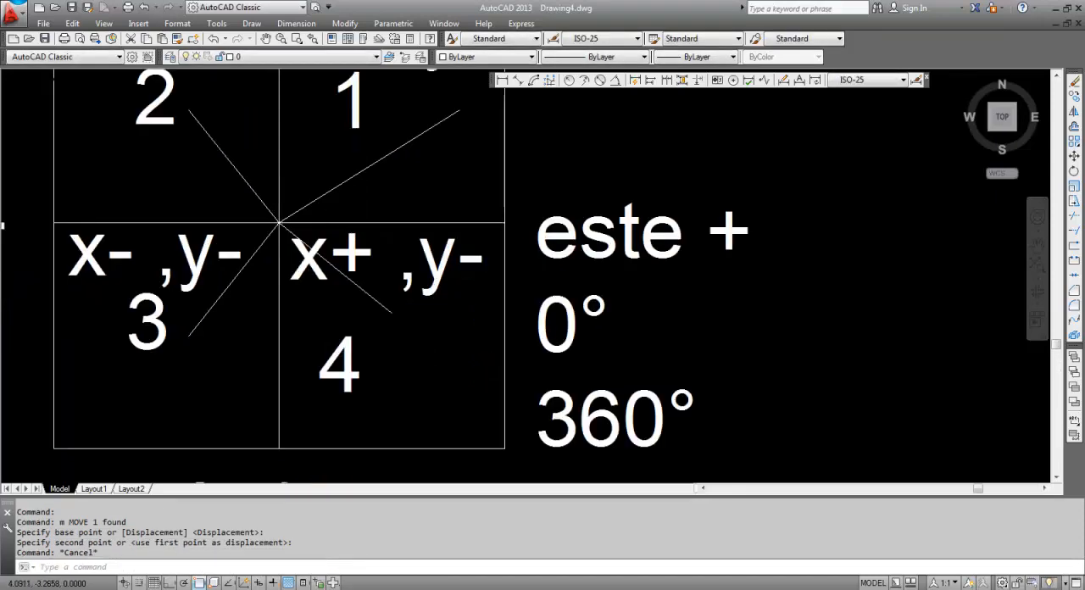
pyautogui.scroll(-2, 424, 339)
pyautogui.click(426, 345)
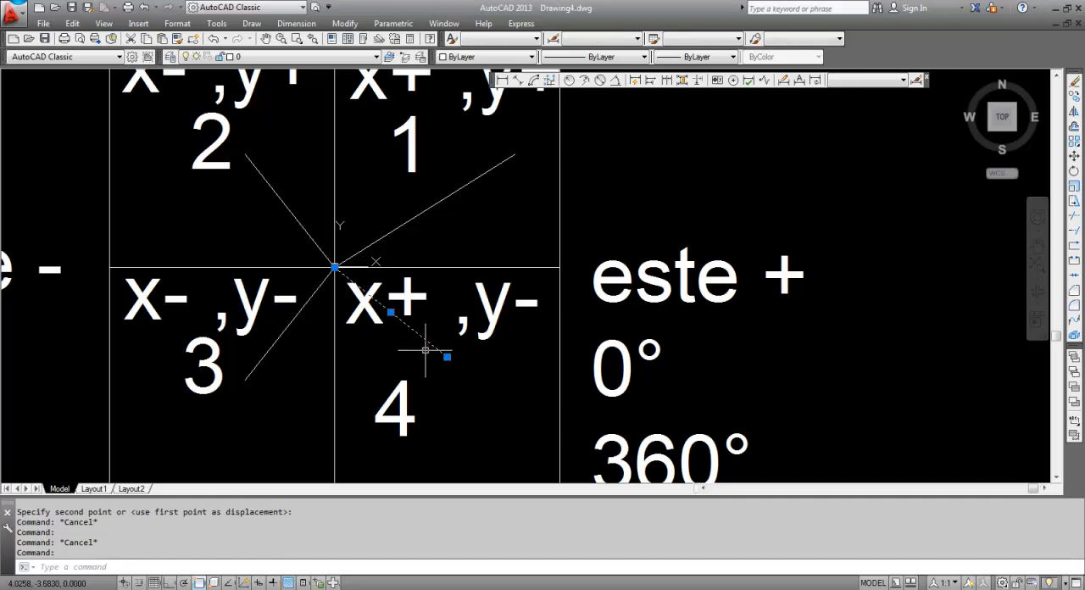
pyautogui.write('li')
pyautogui.press('Return')
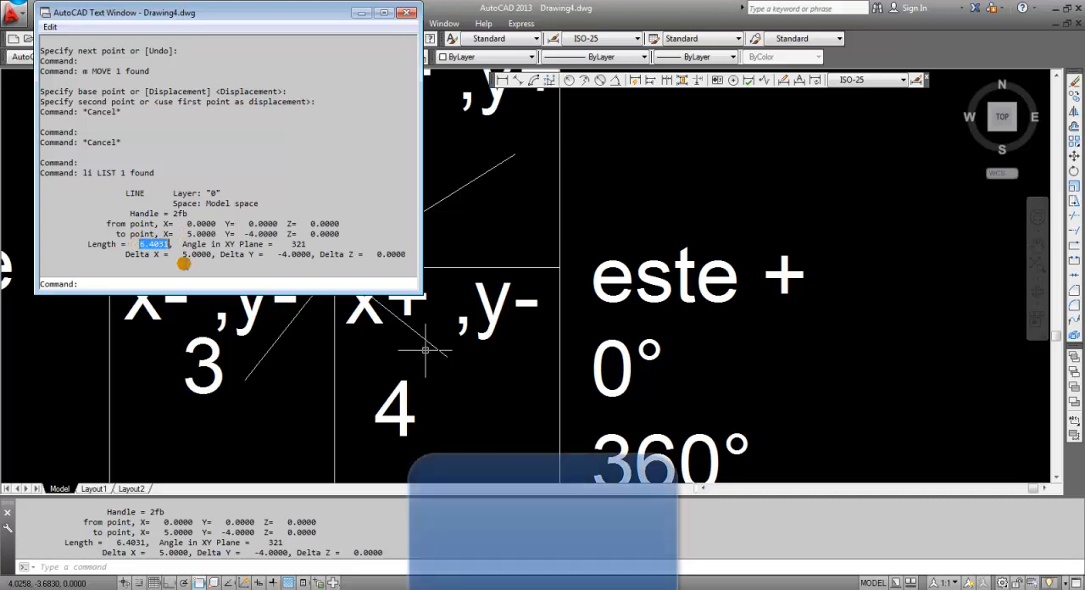
# Close the line listing and add an angular dimension between the positive X axis and the quadrant 4 line, placed outside the square
pyautogui.click(408, 12)
pyautogui.press('Escape')
pyautogui.scroll(-6, 532, 318)
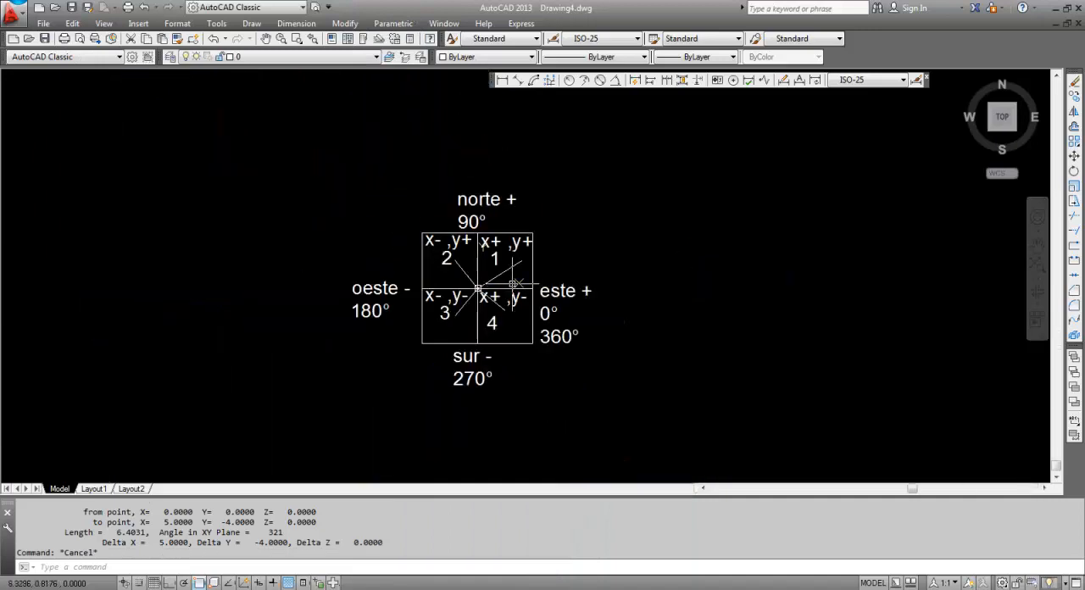
pyautogui.scroll(2, 541, 313)
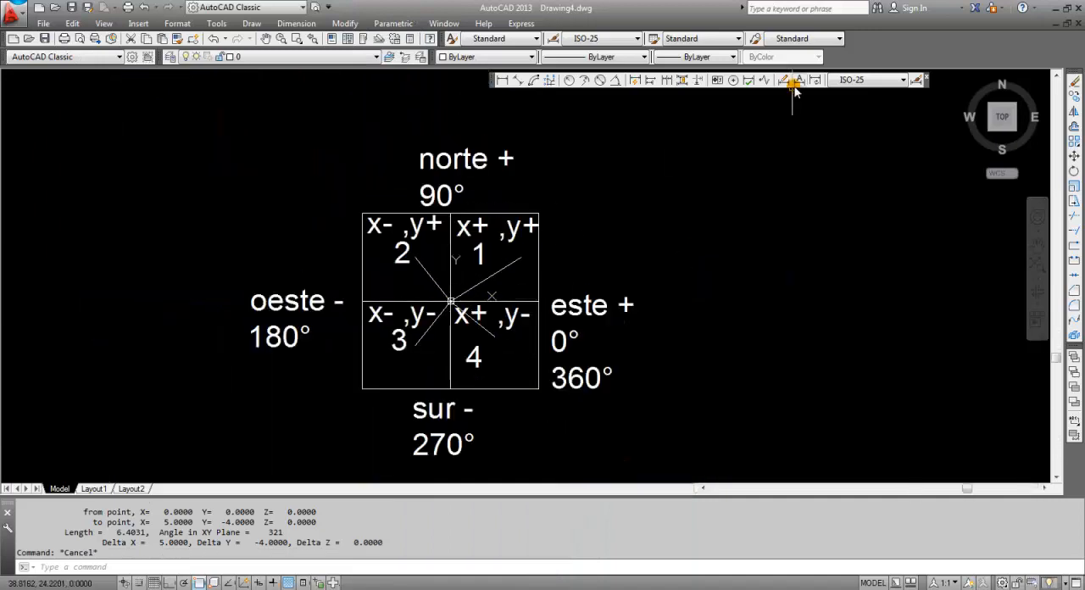
pyautogui.click(615, 79)
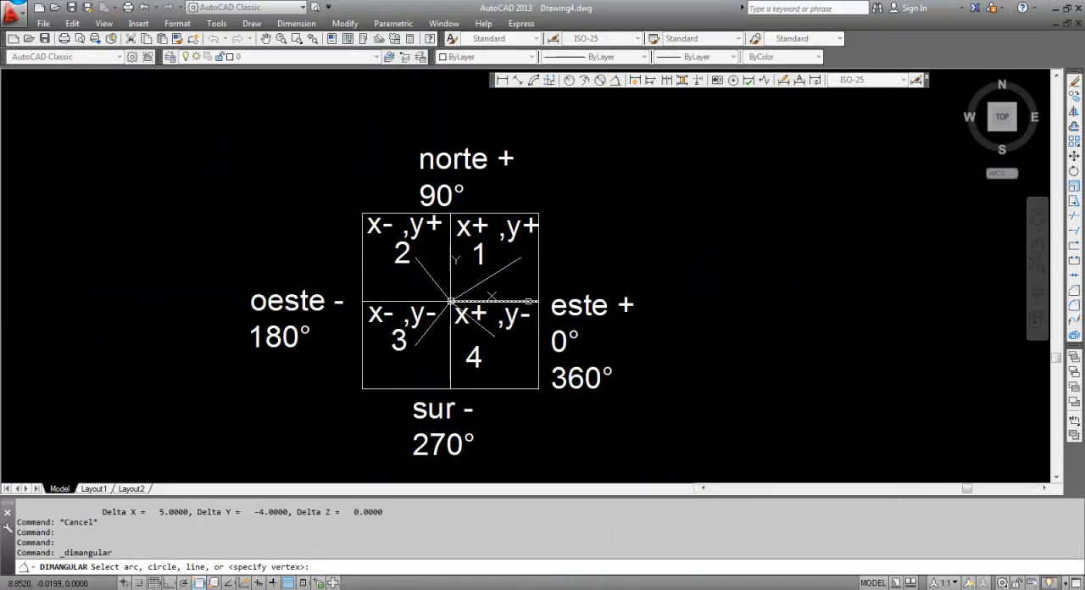
pyautogui.click(529, 302)
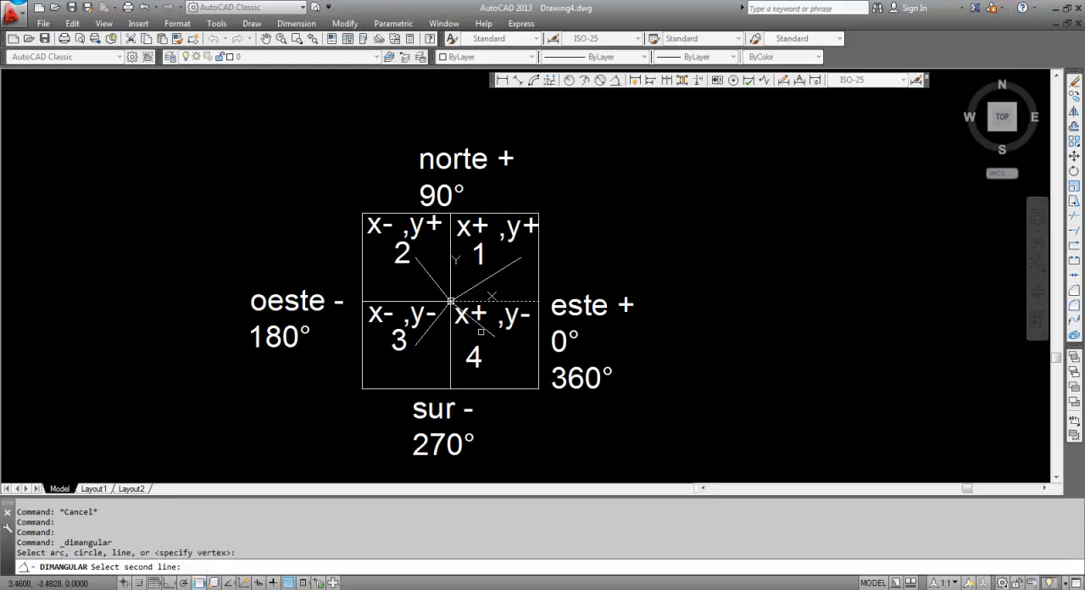
pyautogui.click(481, 332)
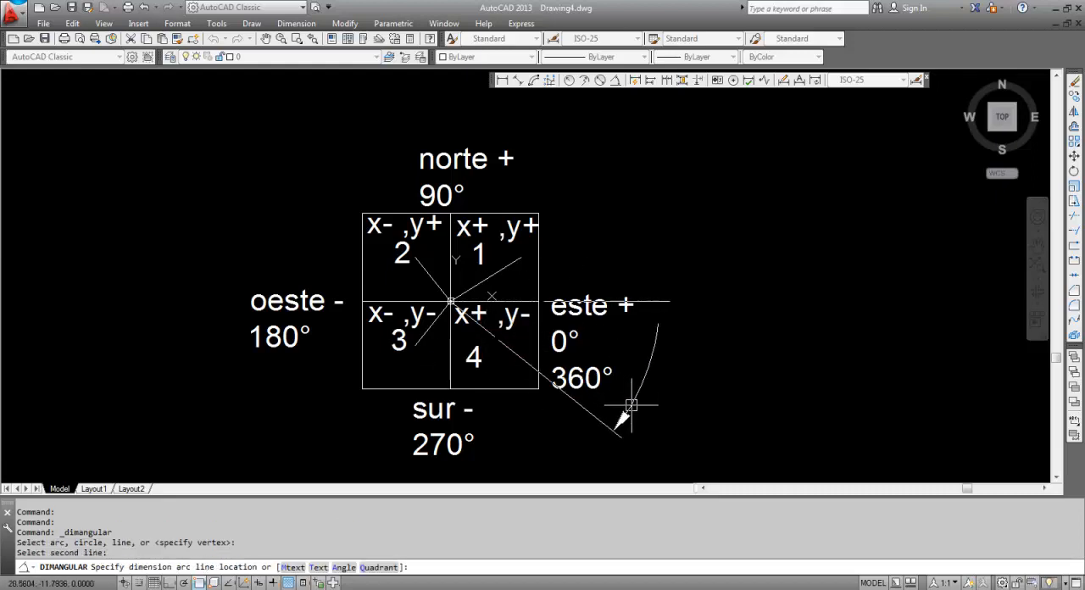
pyautogui.click(649, 429)
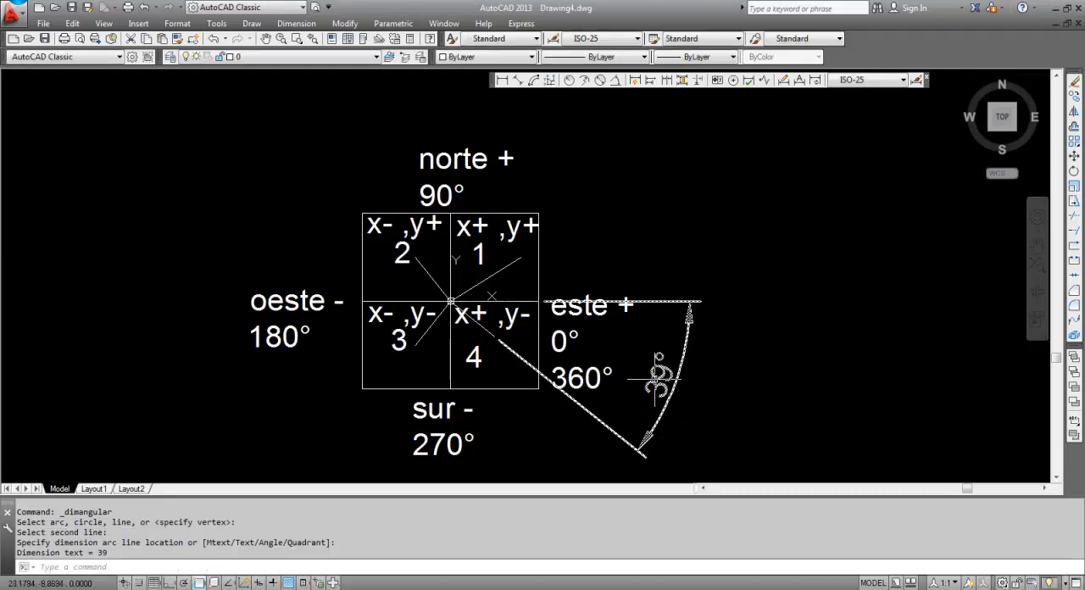
pyautogui.scroll(3, 659, 378)
pyautogui.press('Escape')
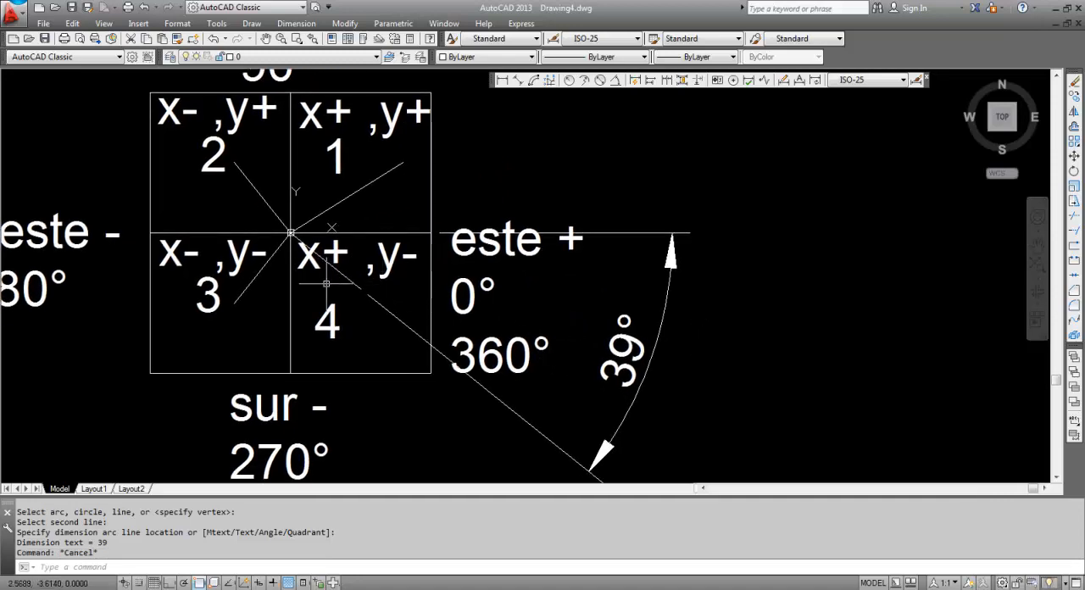
pyautogui.press('Escape')
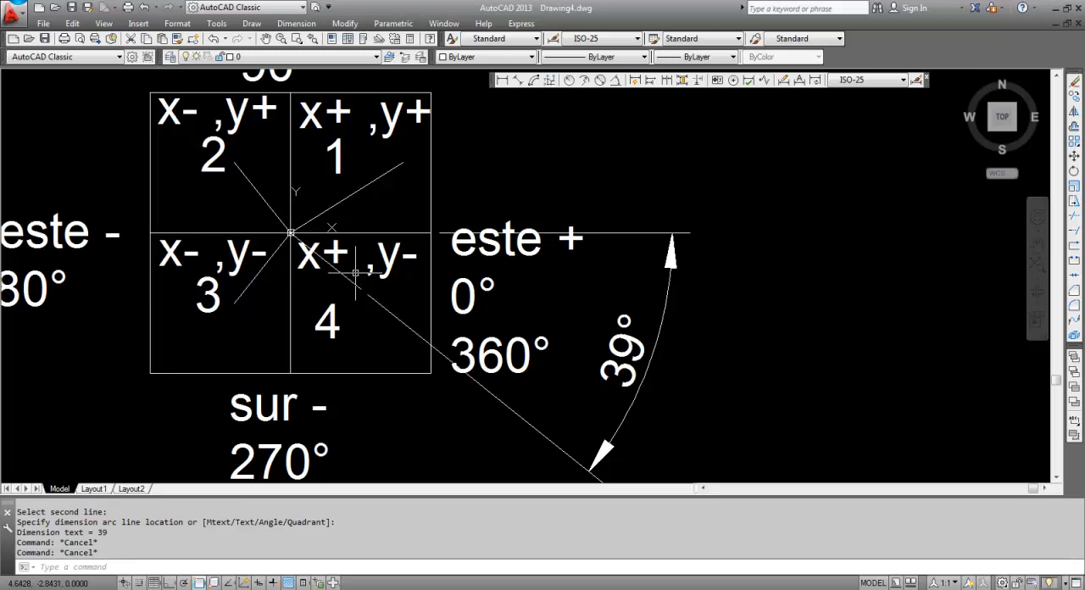
# Draw a line from the origin 0,0 to the polar point 6.4031<-39 in quadrant 4
pyautogui.write('l')
pyautogui.press('Return')
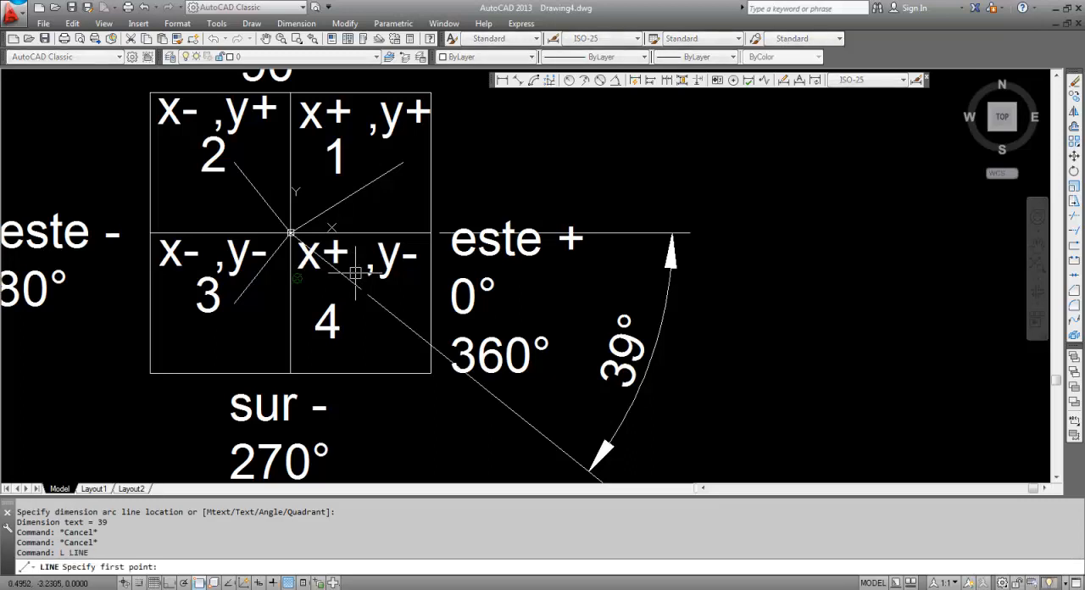
pyautogui.write('0,0')
pyautogui.press('Return')
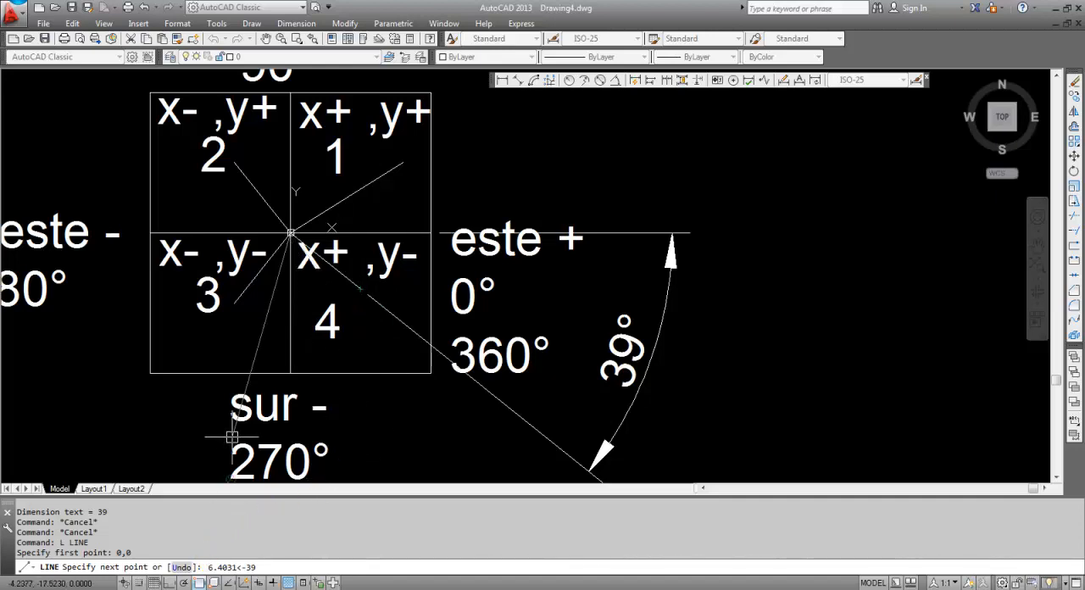
pyautogui.hotkey('ctrl', 'alt', 'q')
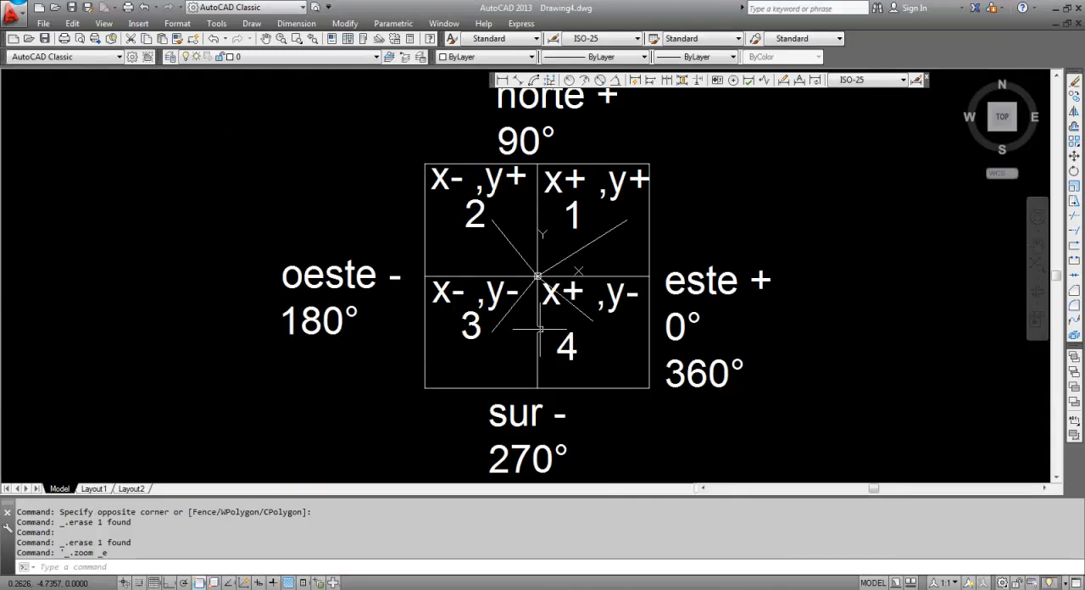
# Hide the floating dimension tools and zoom to the drawing's extents
pyautogui.scroll(-2, 517, 327)
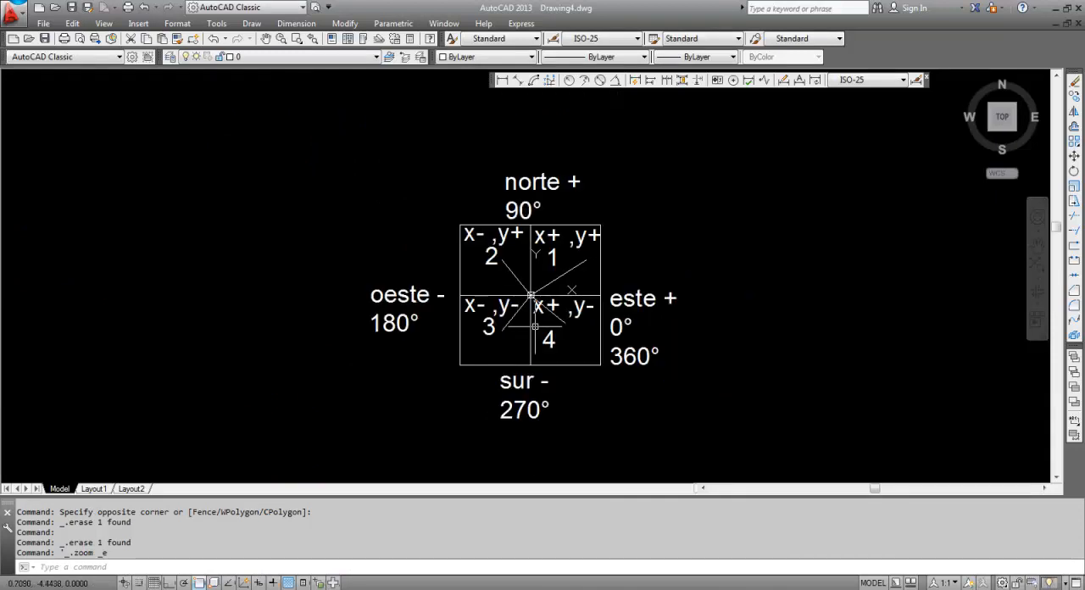
pyautogui.click(928, 79)
pyautogui.middleClick(704, 240)
pyautogui.middleClick(704, 240)
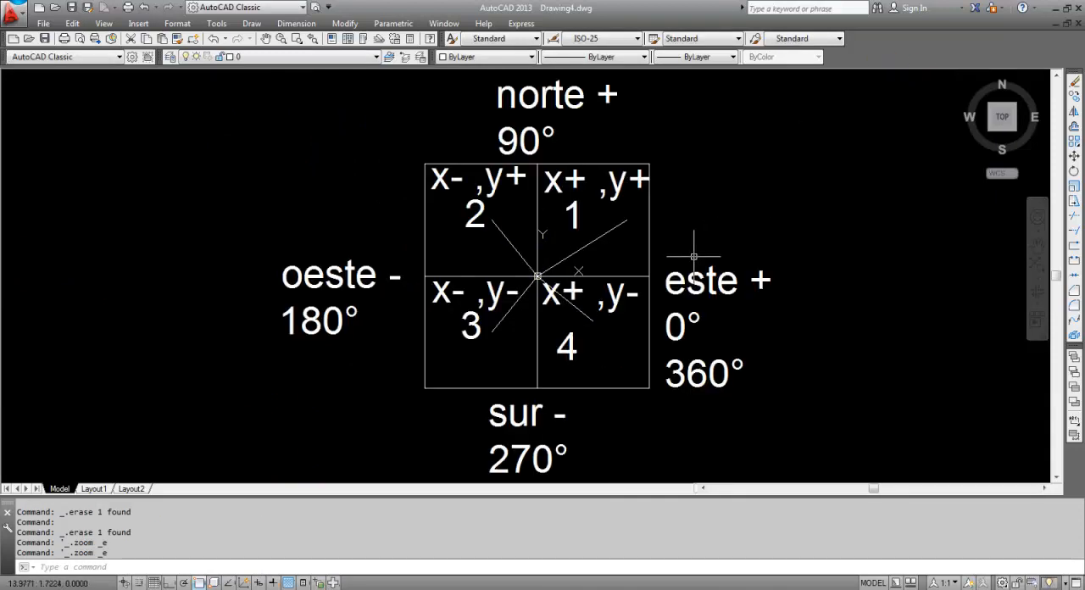
pyautogui.press('Escape')
pyautogui.press('Escape')
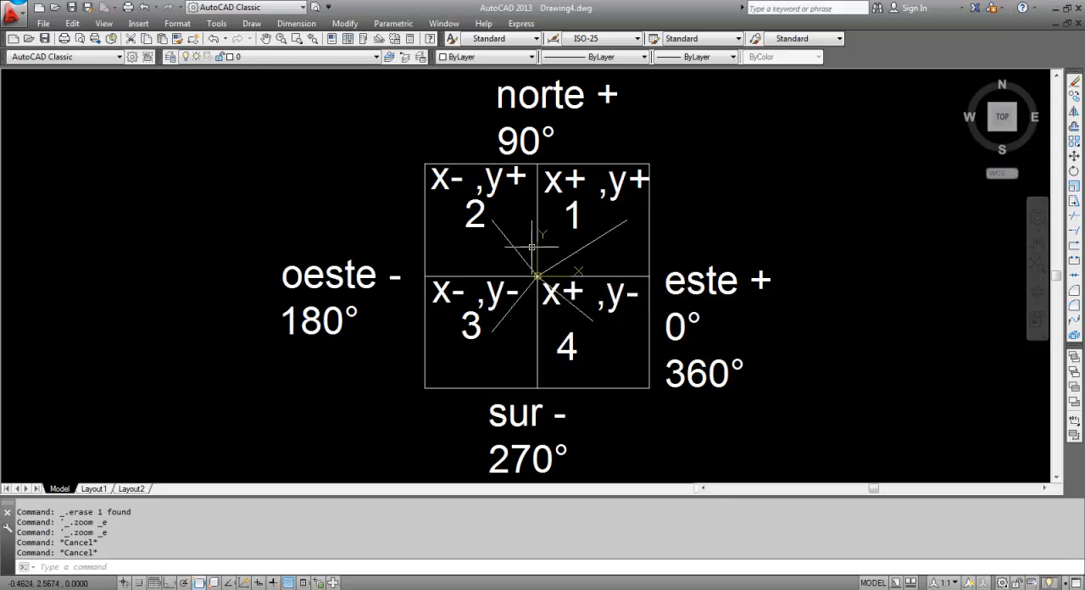
# Send the four quadrant squares to the back of the draw order
pyautogui.click(430, 161)
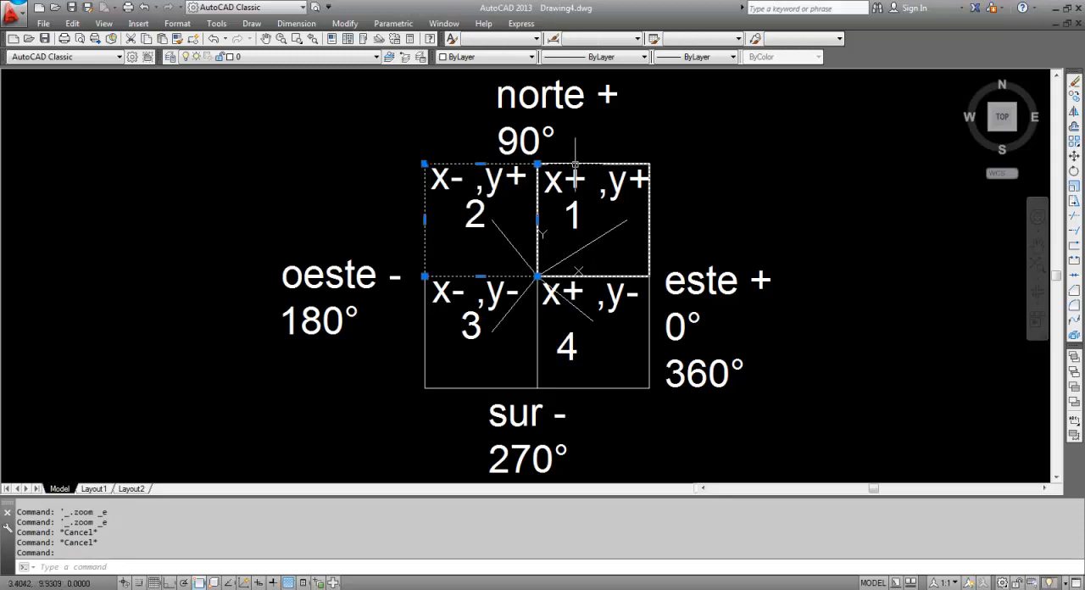
pyautogui.click(579, 163)
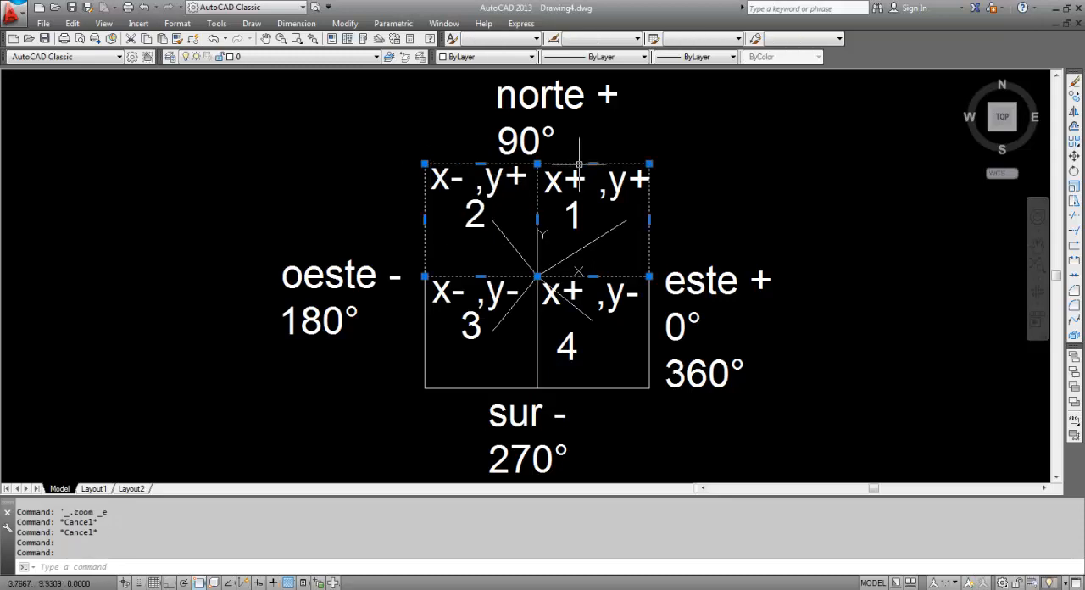
pyautogui.click(536, 344)
pyautogui.click(425, 340)
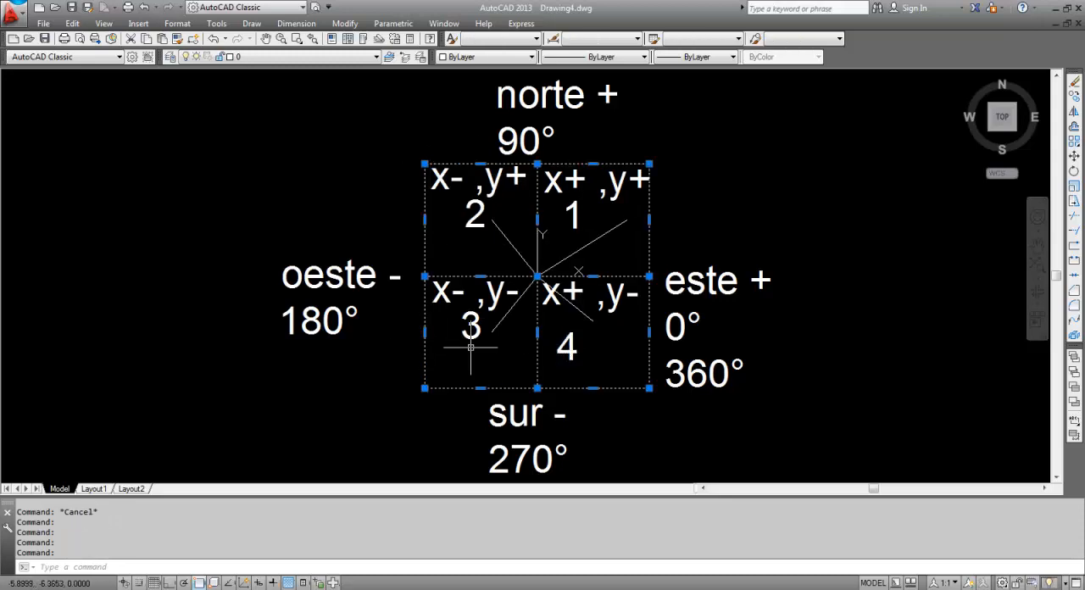
pyautogui.write('dr')
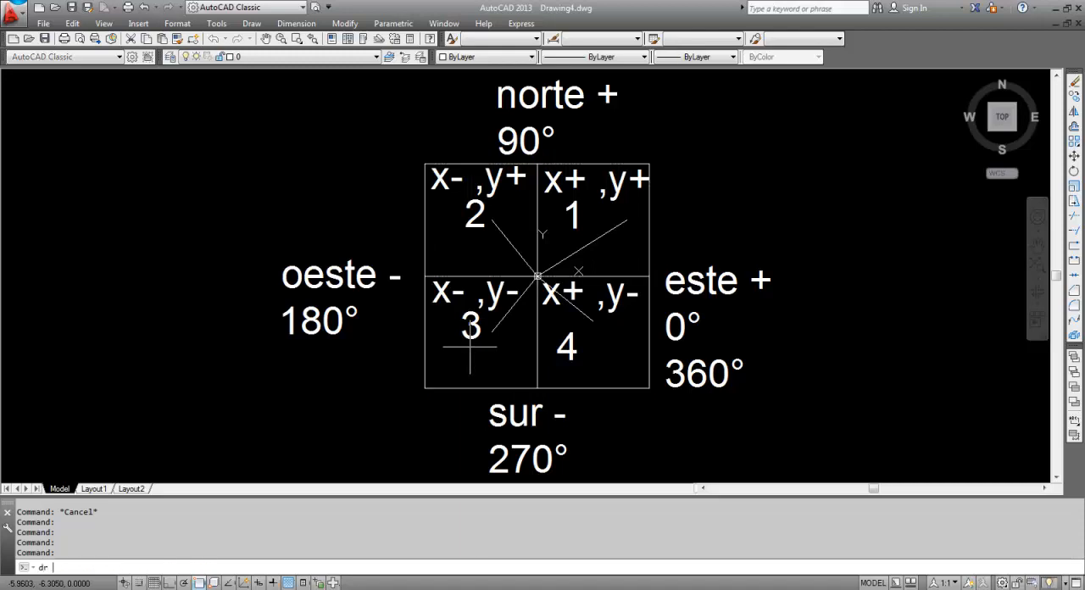
pyautogui.press('Return')
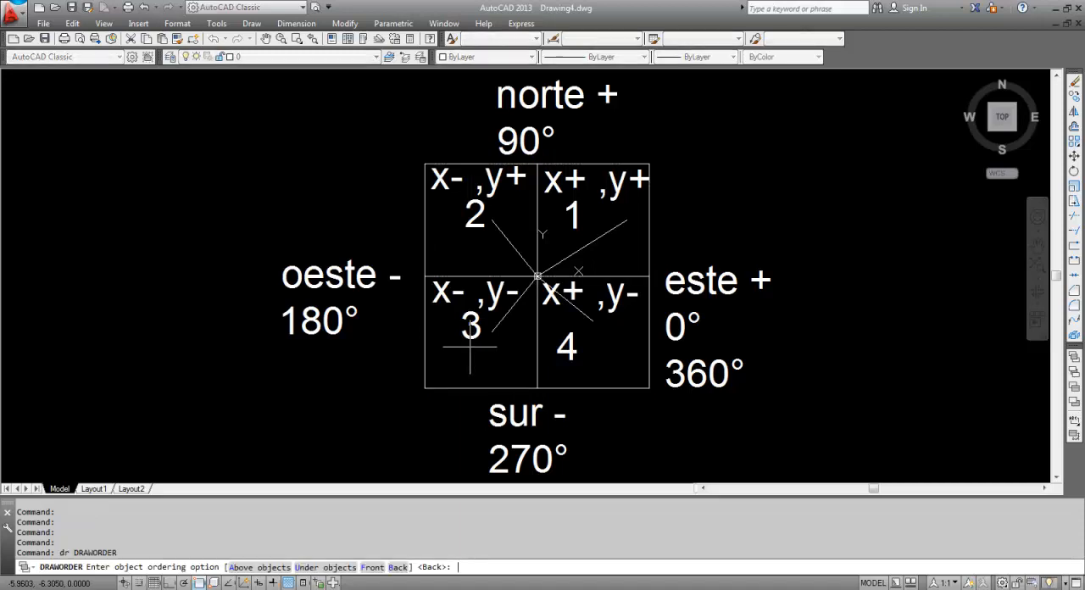
pyautogui.click(396, 567)
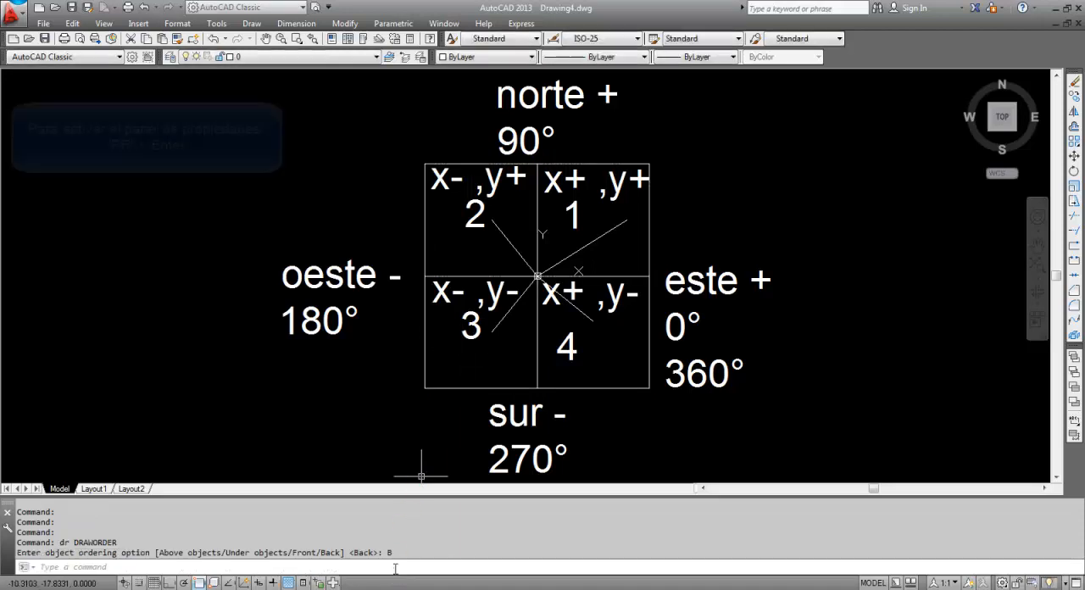
# Set the colour of the four axis lines between the quadrants to Red in their properties
pyautogui.click(539, 344)
pyautogui.click(597, 277)
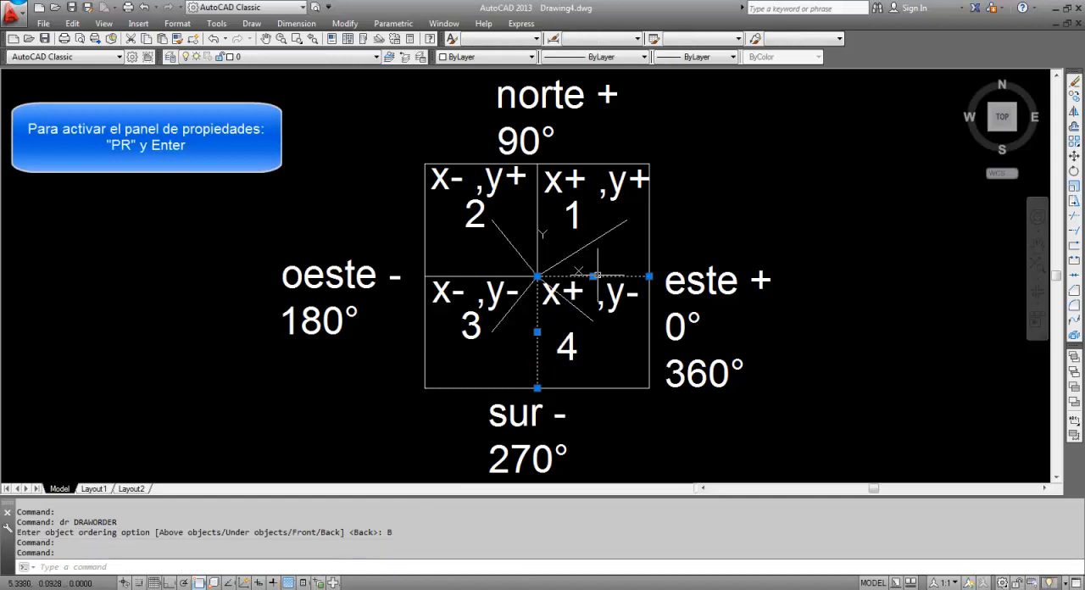
pyautogui.click(490, 277)
pyautogui.click(538, 218)
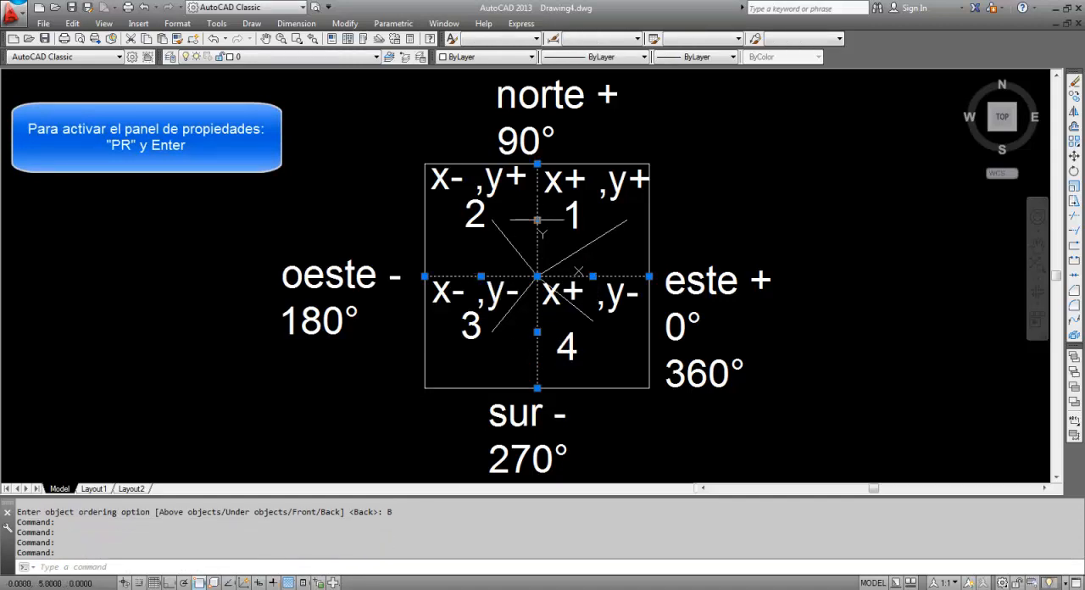
pyautogui.write('pr')
pyautogui.press('Return')
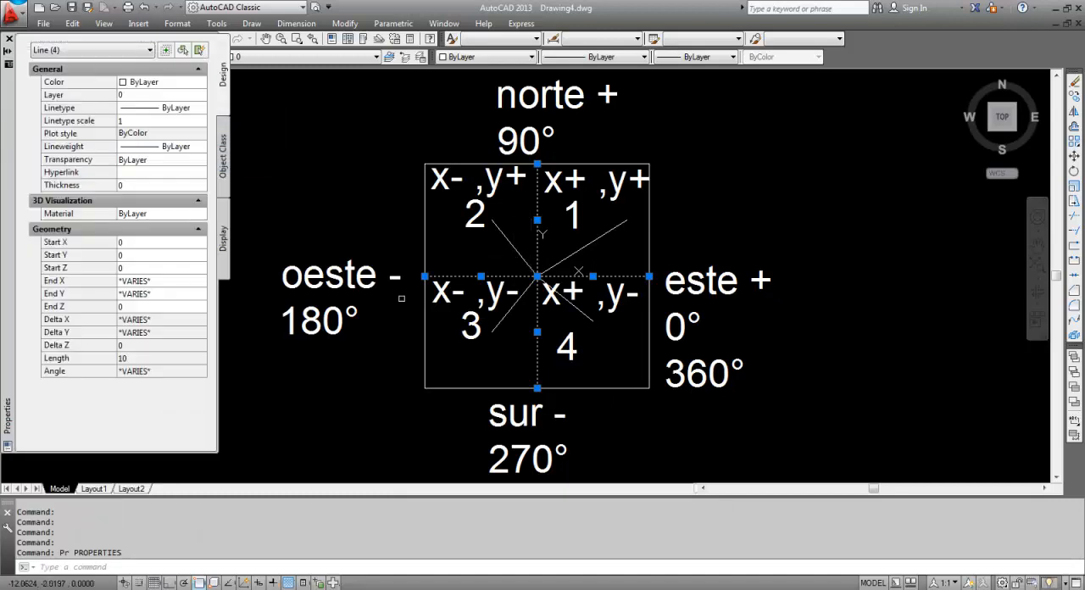
pyautogui.click(151, 83)
pyautogui.click(151, 82)
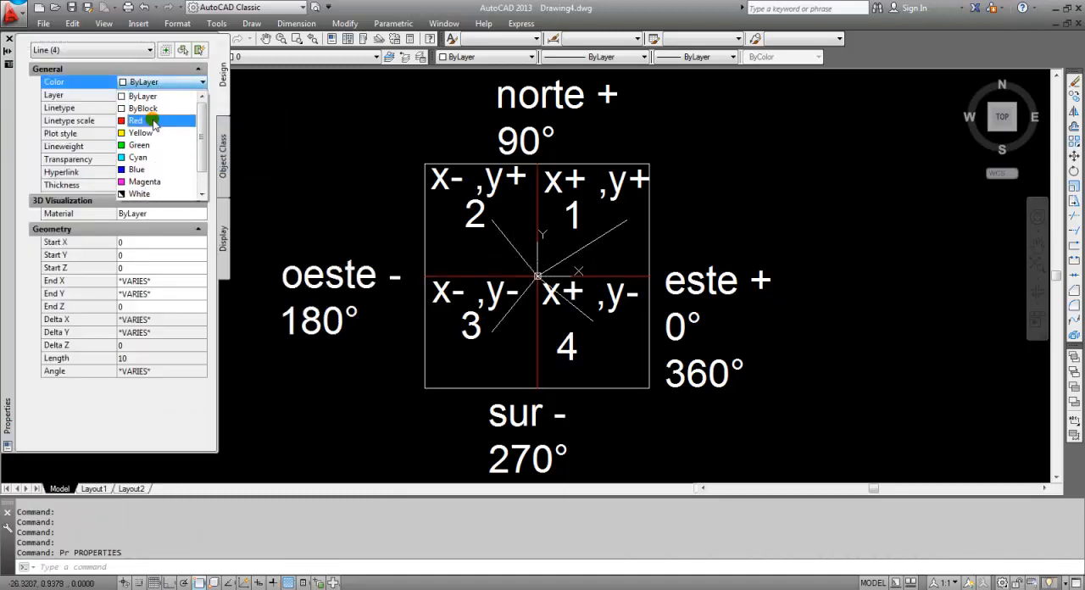
pyautogui.click(151, 121)
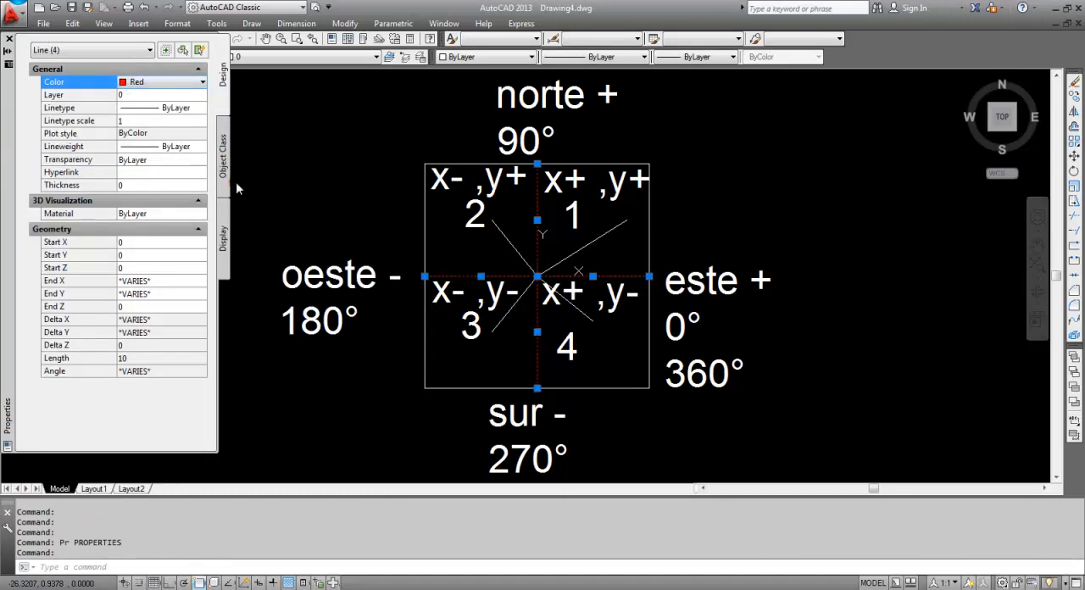
pyautogui.press('Escape')
pyautogui.press('Escape')
# Set the colour of the four diagonal lines running from the origin into the quadrants to Green and close the properties
pyautogui.click(570, 255)
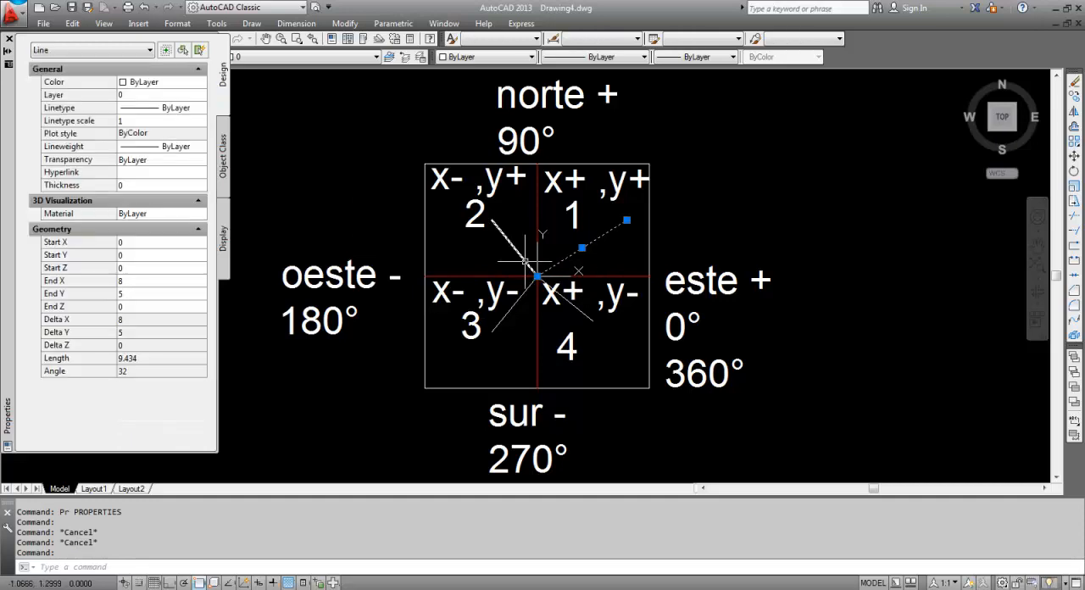
pyautogui.click(515, 248)
pyautogui.click(517, 301)
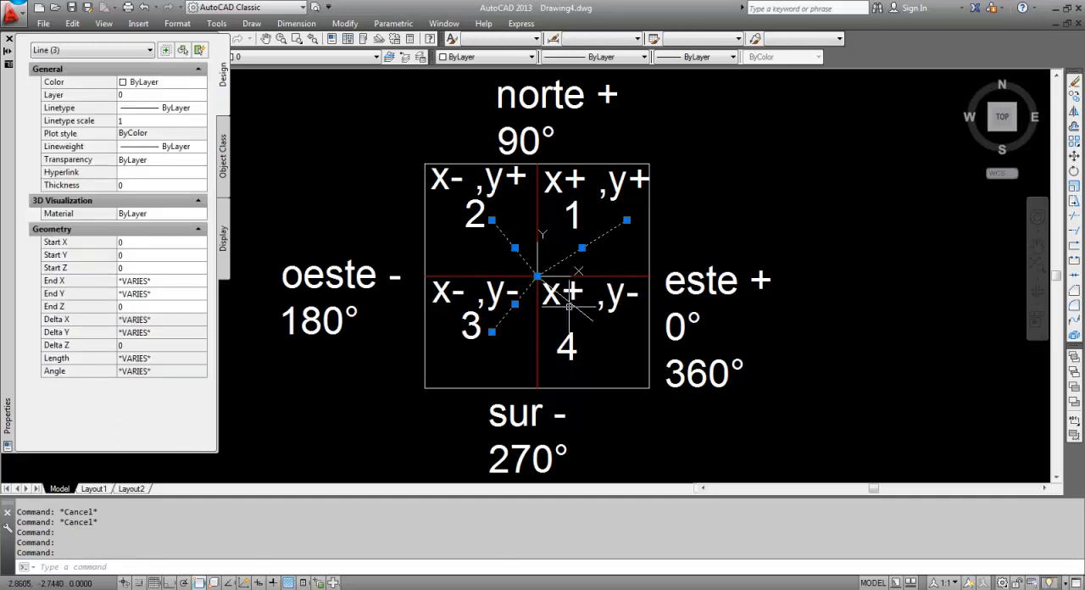
pyautogui.click(570, 303)
pyautogui.click(165, 82)
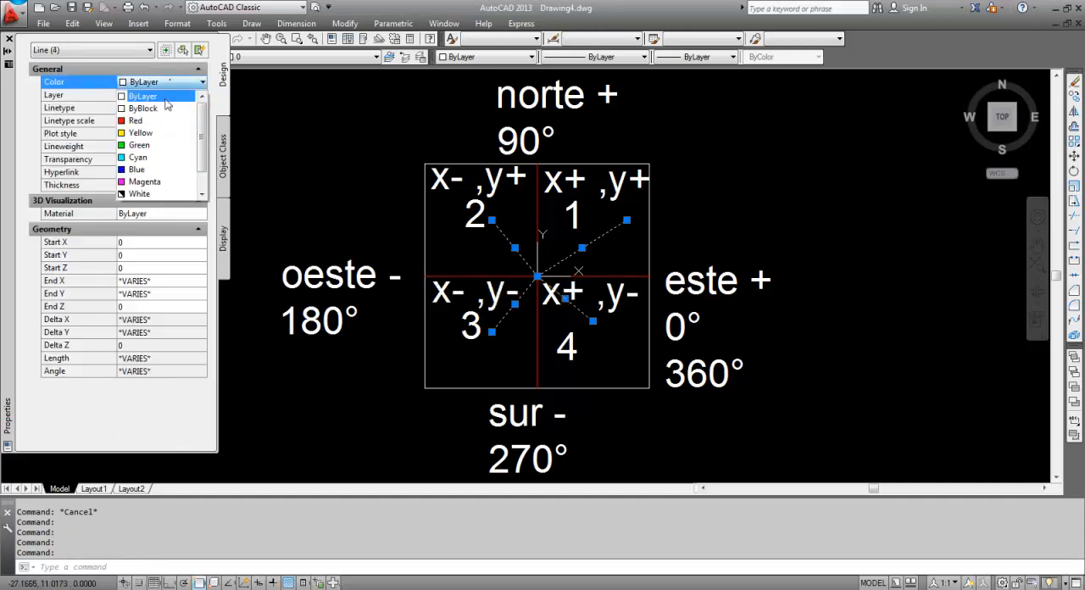
pyautogui.click(140, 145)
pyautogui.press('Escape')
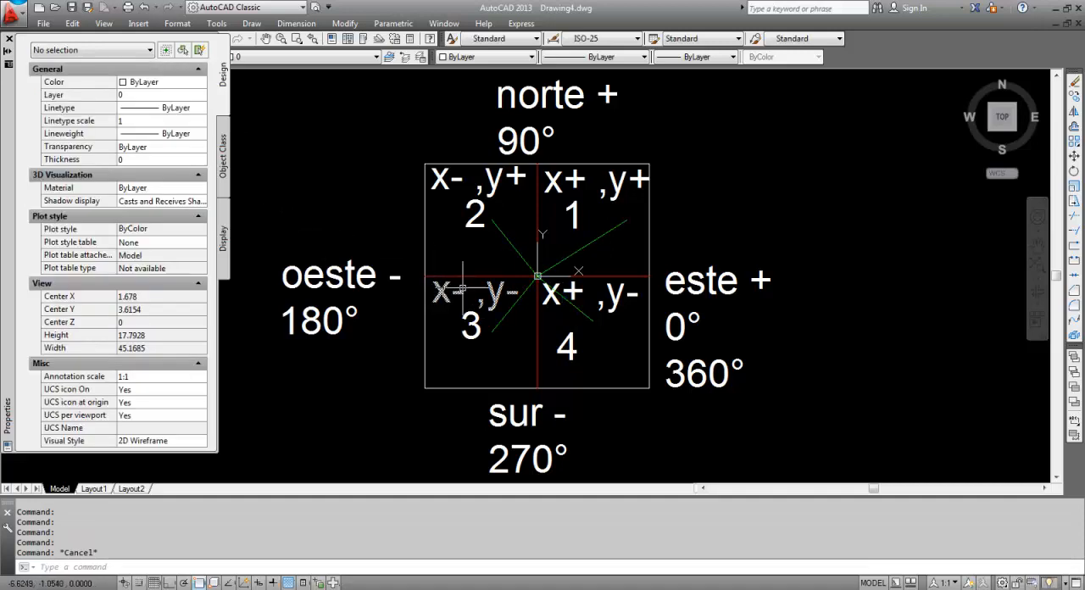
pyautogui.press('Escape')
pyautogui.scroll(2, 518, 348)
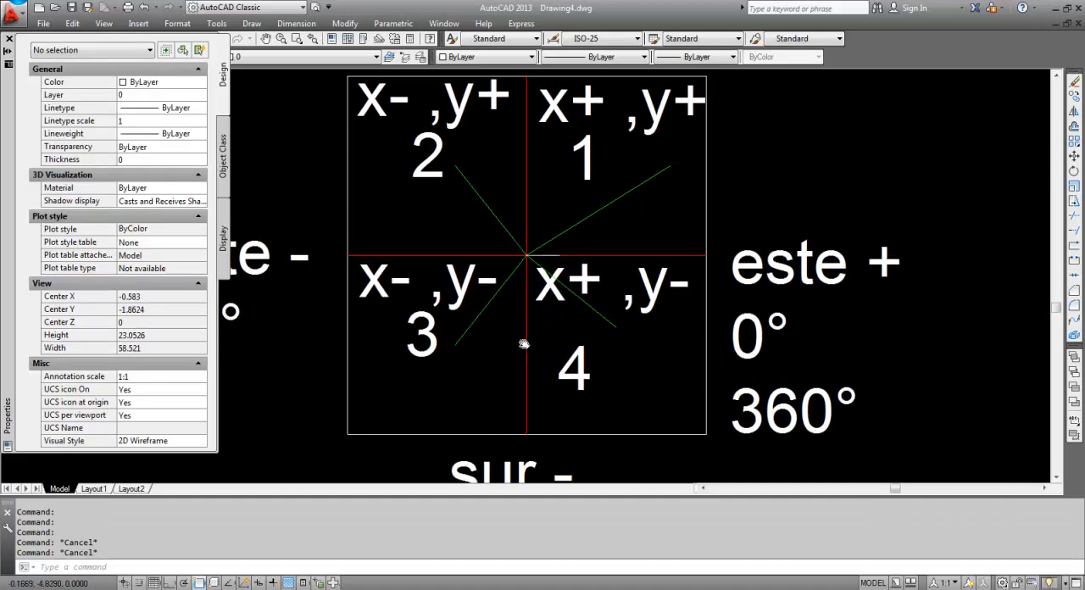
pyautogui.scroll(-2, 538, 323)
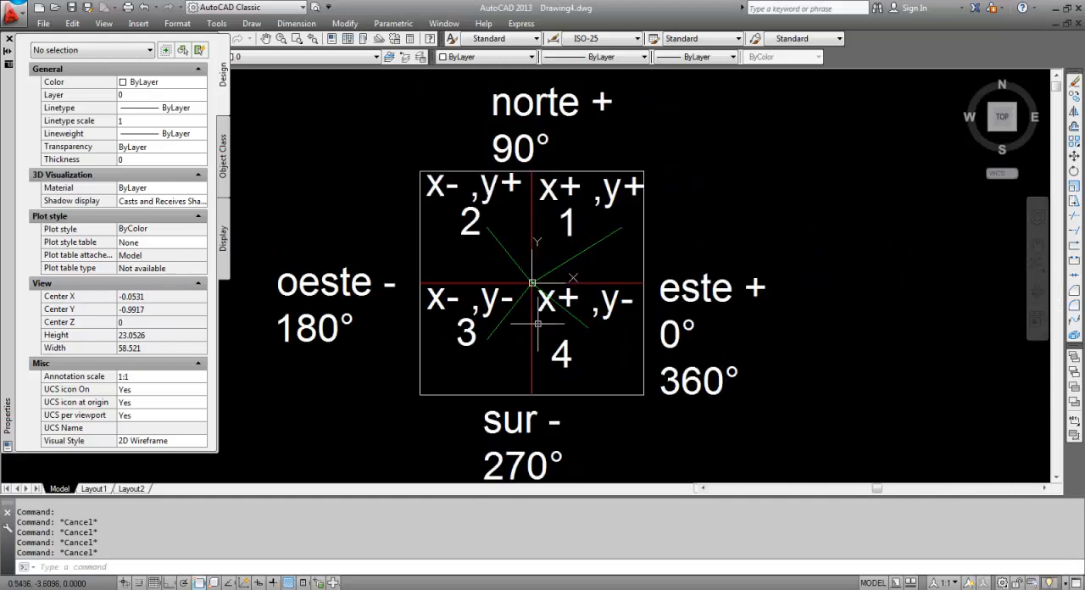
pyautogui.scroll(2, 535, 325)
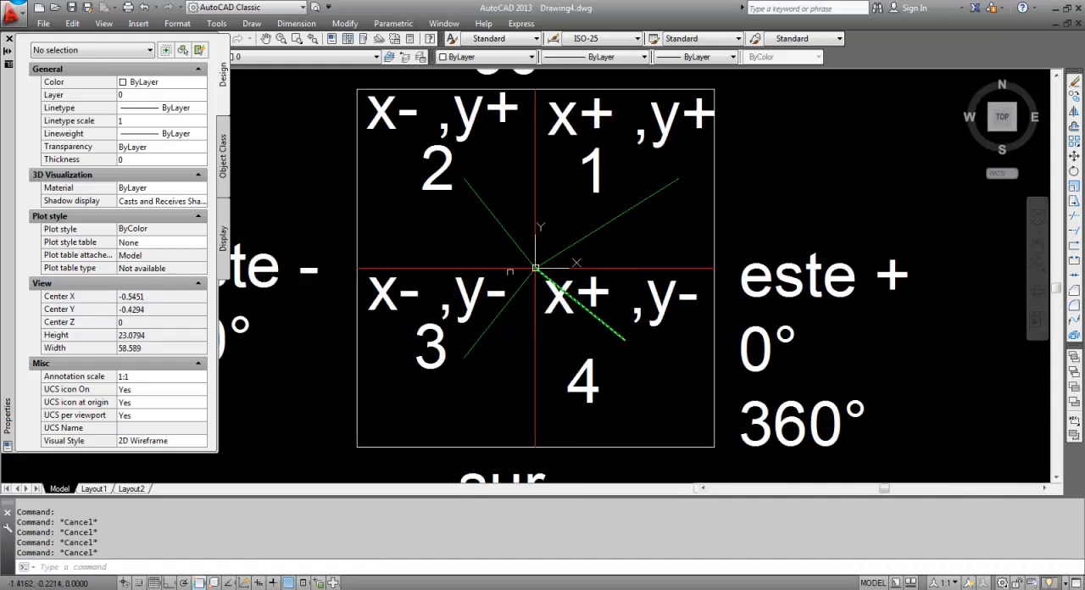
pyautogui.click(9, 40)
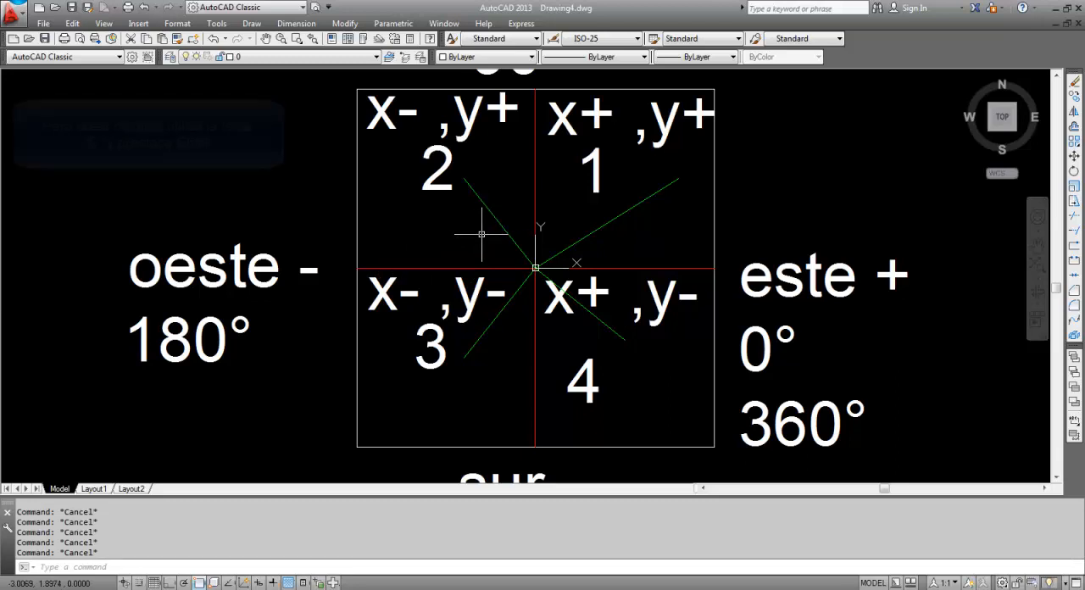
# Draw a circle of radius 5 centred on the origin and erase it
pyautogui.click(683, 268)
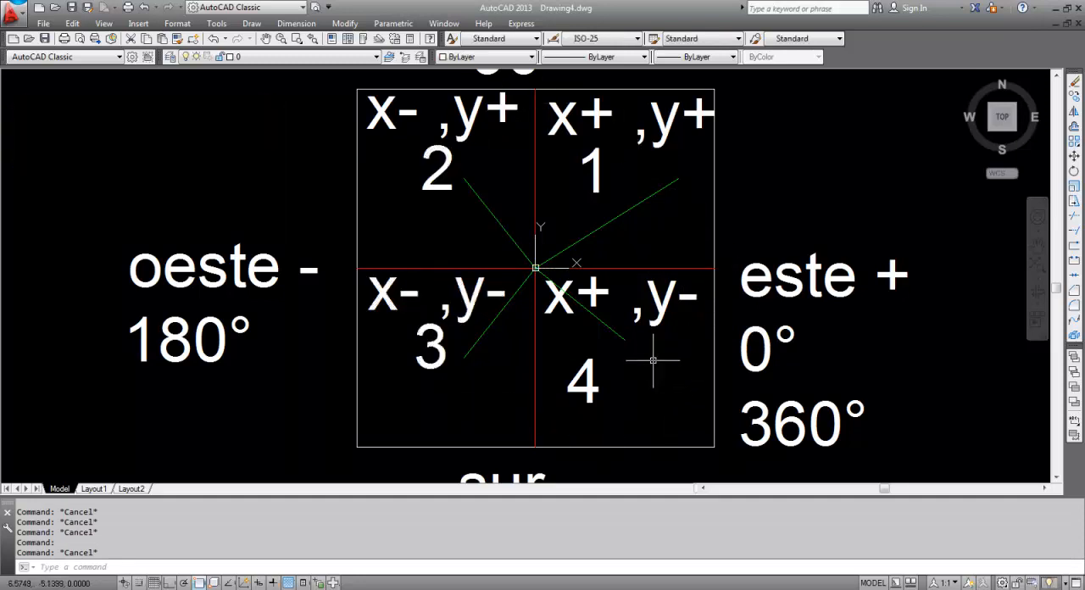
pyautogui.press('Escape')
pyautogui.write('c')
pyautogui.press('Return')
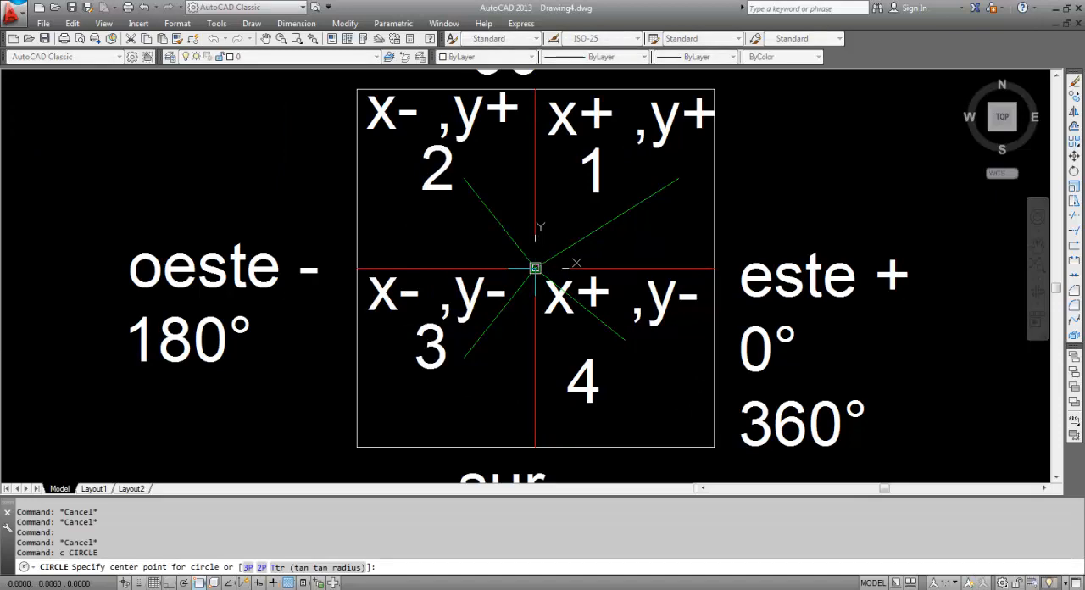
pyautogui.click(535, 268)
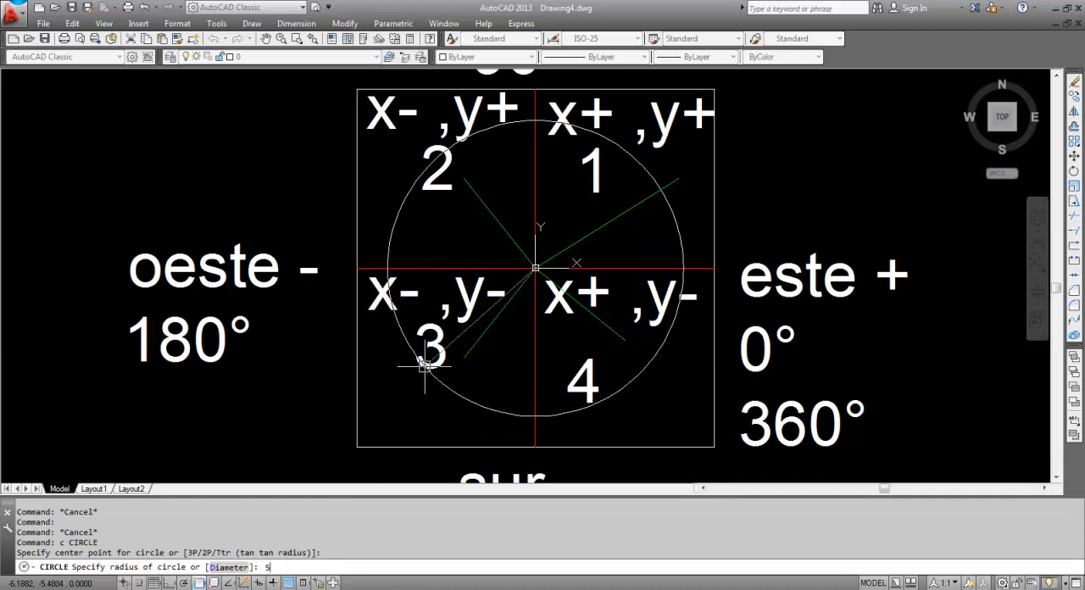
pyautogui.press('Return')
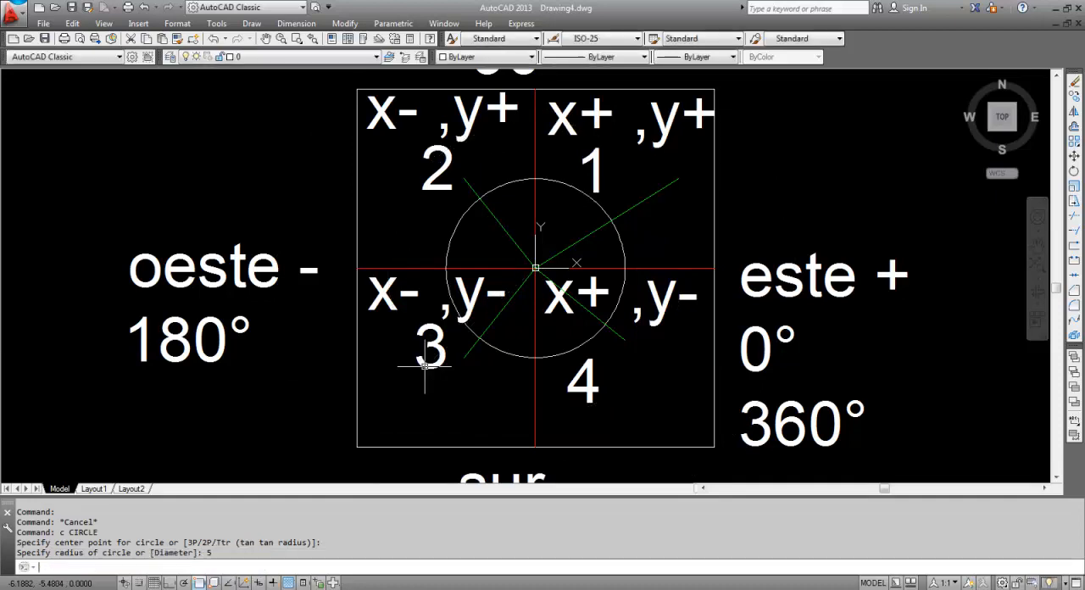
pyautogui.click(454, 231)
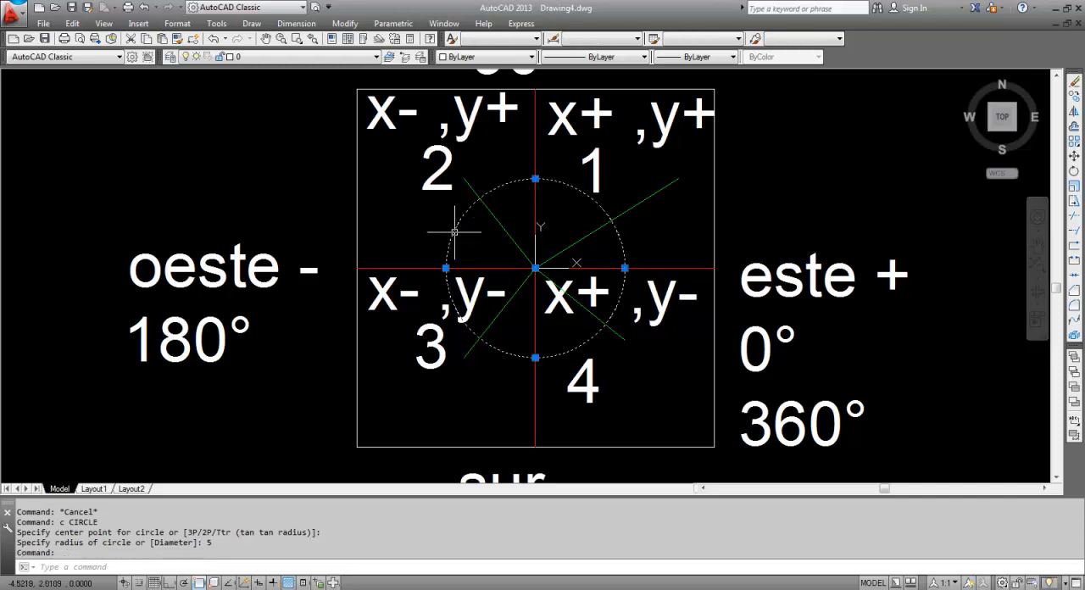
pyautogui.press('Delete')
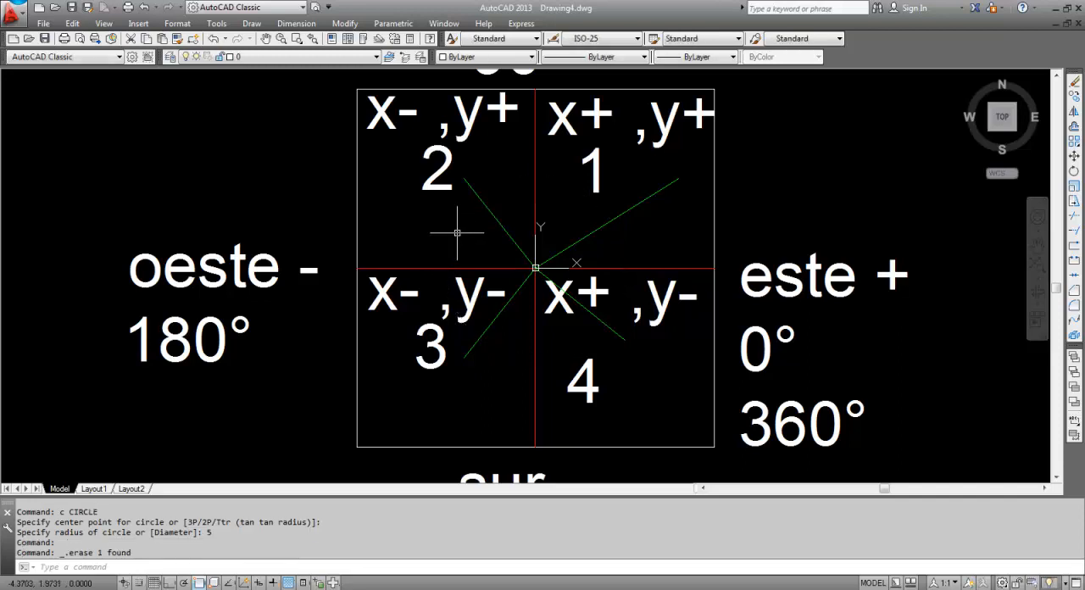
# Draw a circle of radius 10 centred on the origin, touching the outer edges of the four quadrant squares
pyautogui.write('c')
pyautogui.press('Return')
pyautogui.click(535, 268)
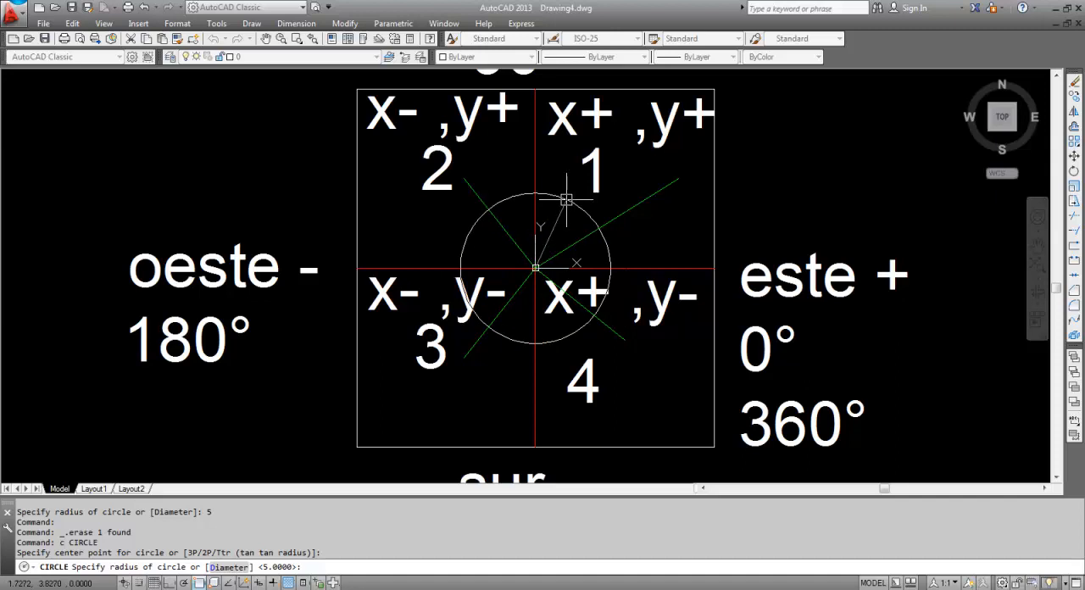
pyautogui.press('Return')
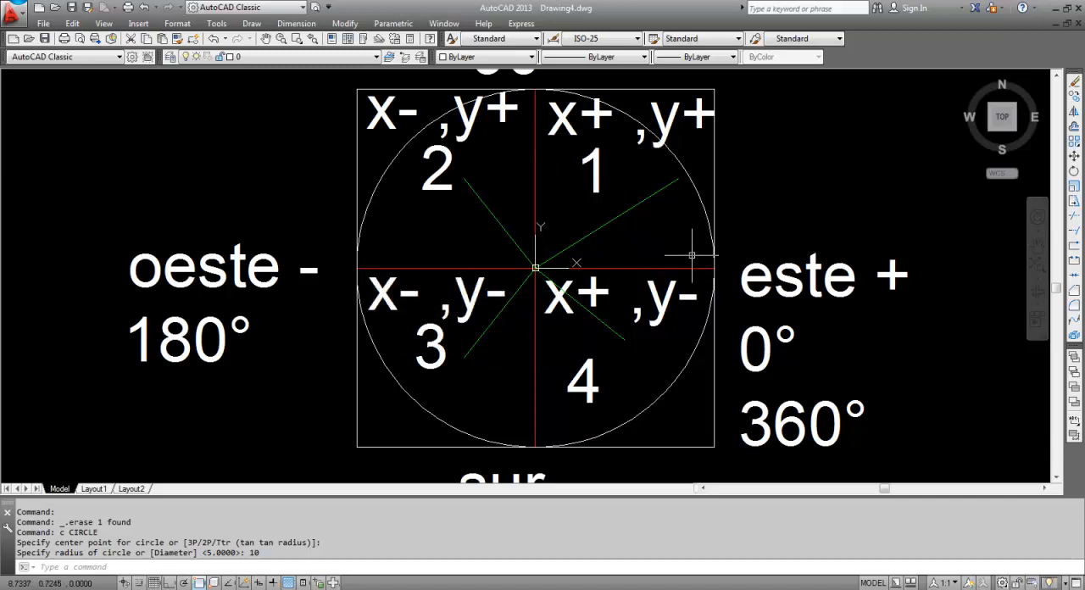
pyautogui.press('Escape')
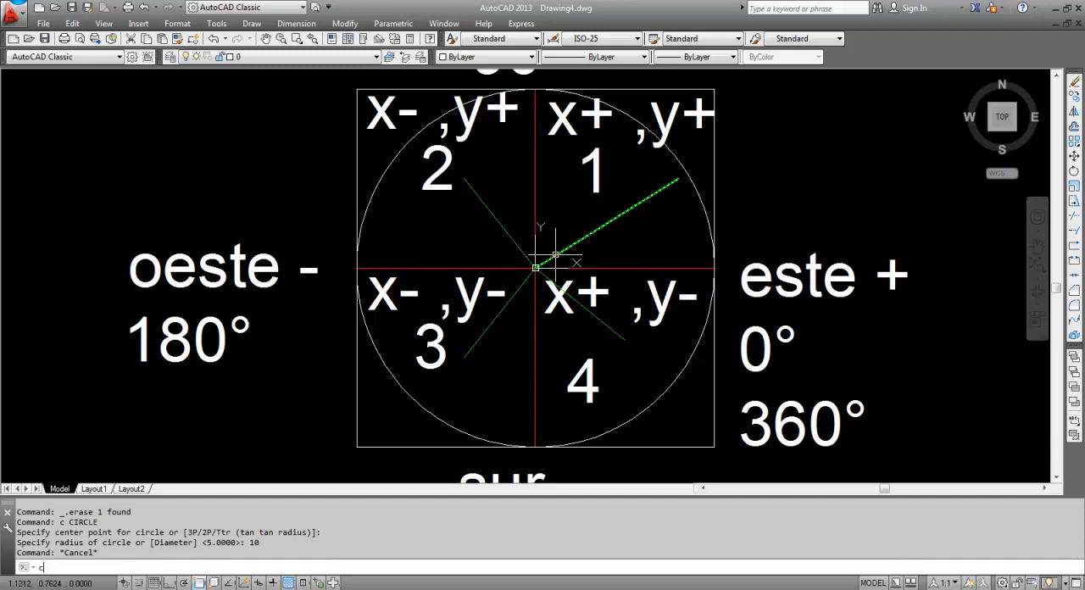
# Draw a circle centred on the origin with its radius reaching the outer end of the green line in quadrant 3
pyautogui.press('Return')
pyautogui.click(535, 268)
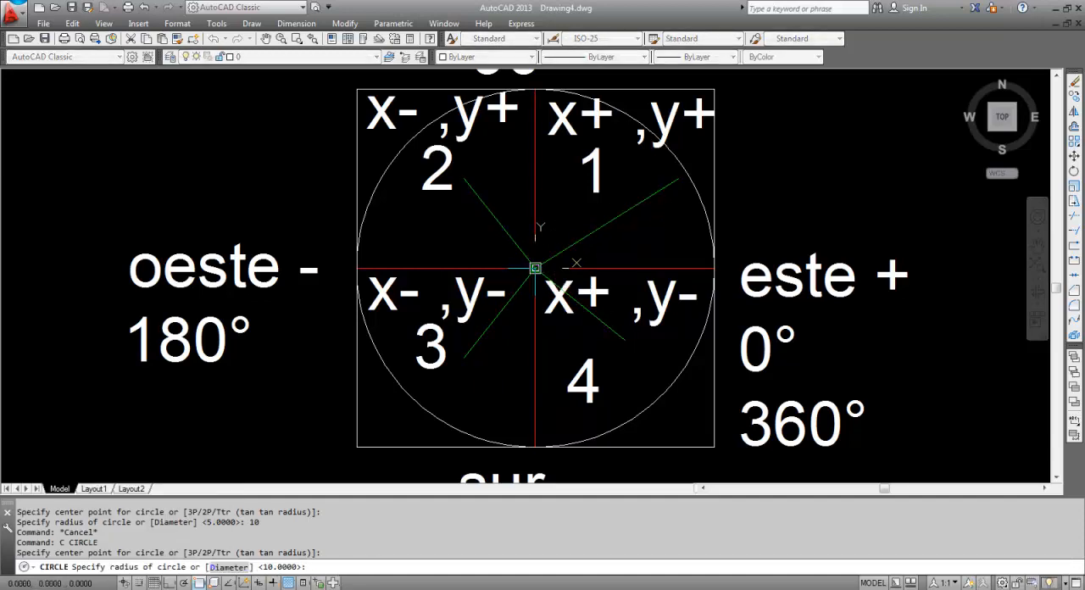
pyautogui.click(463, 357)
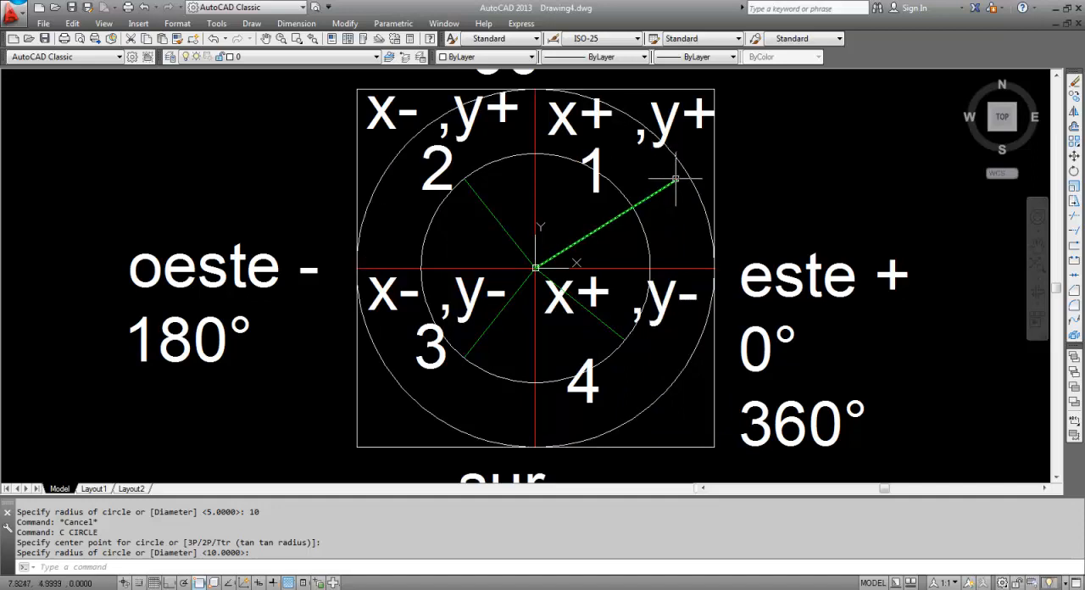
pyautogui.press('Escape')
# Draw a circle centred on the origin with its radius reaching the outer end of the green line in quadrant 1
pyautogui.write('c')
pyautogui.press('Return')
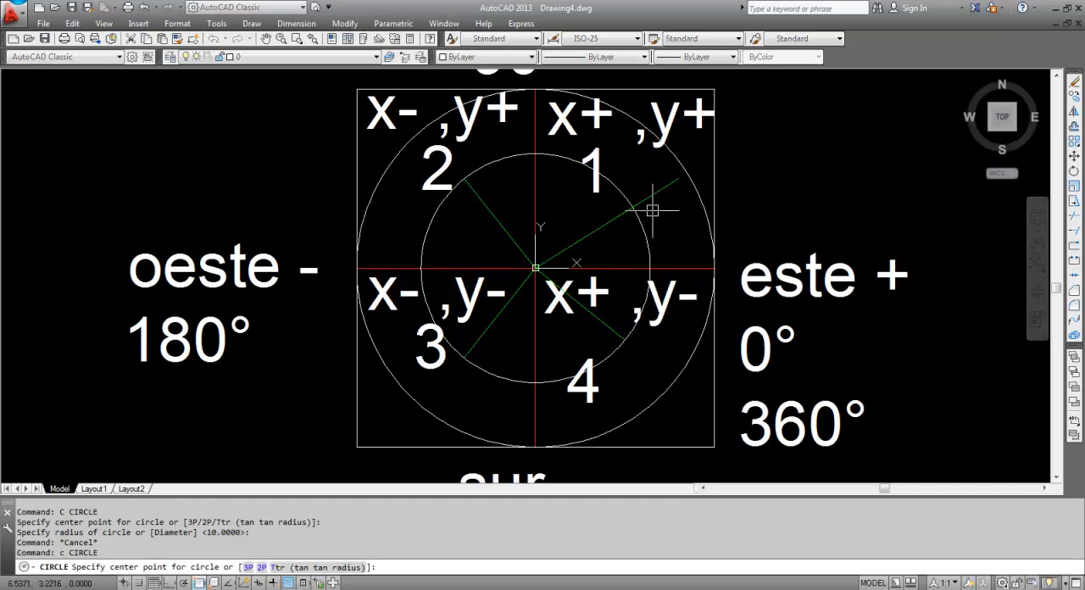
pyautogui.click(534, 269)
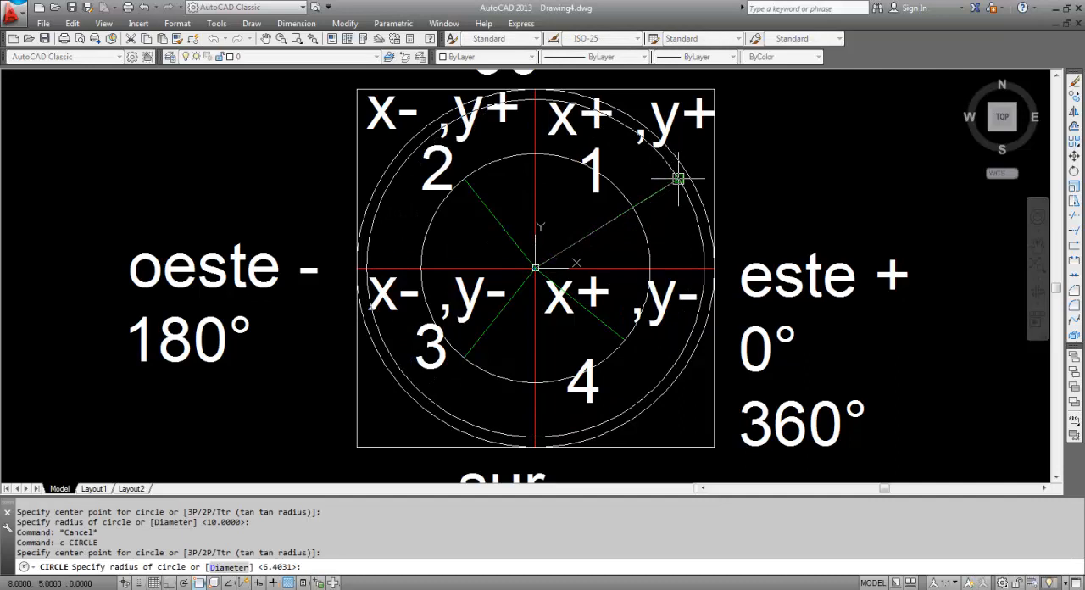
pyautogui.click(678, 179)
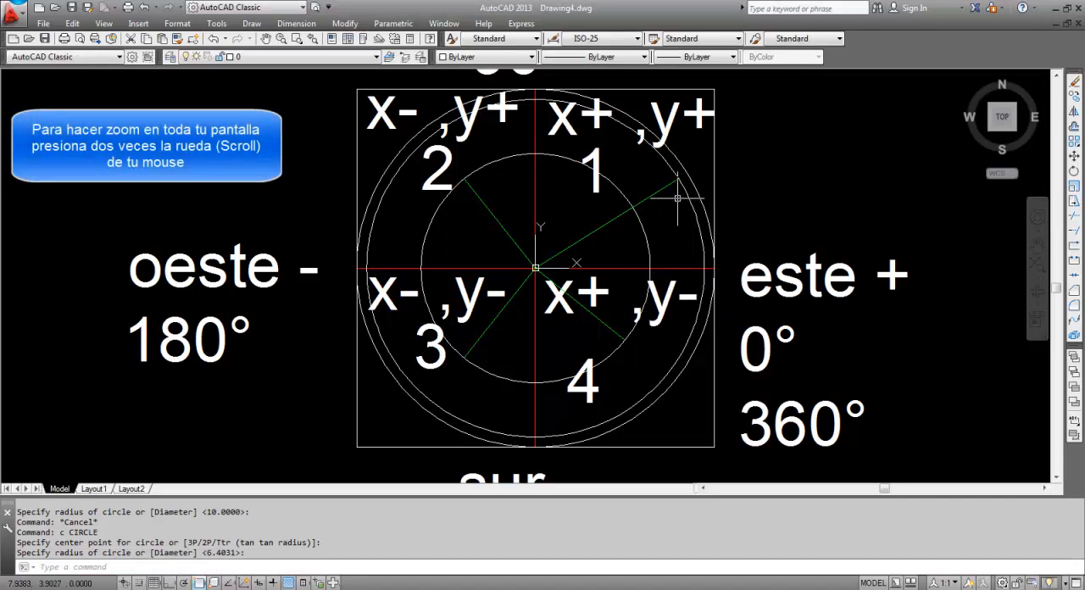
pyautogui.scroll(-1, 671, 204)
pyautogui.middleClick(625, 242)
pyautogui.middleClick(625, 243)
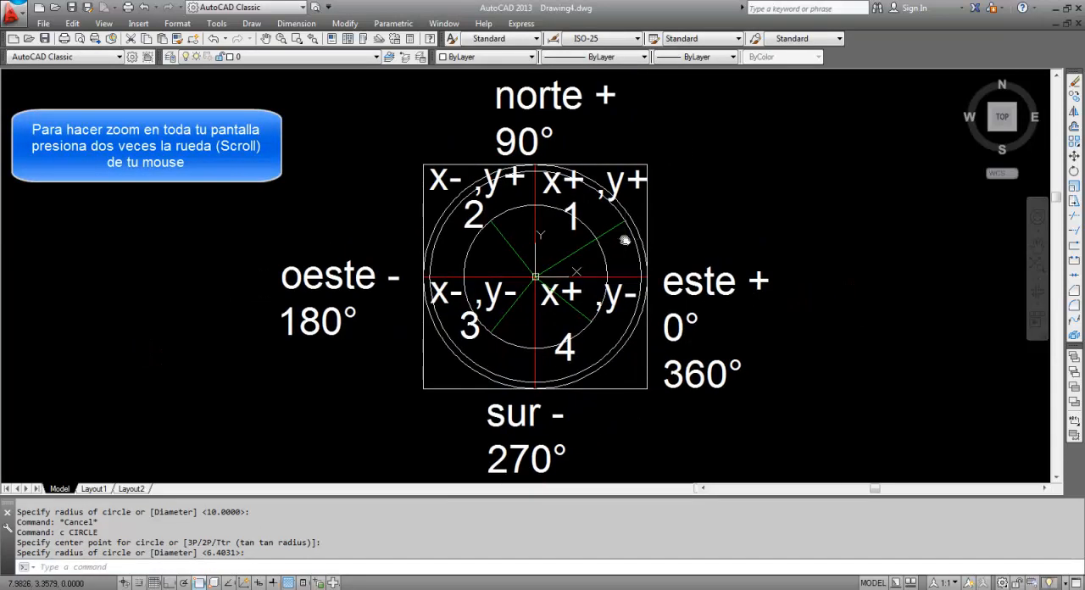